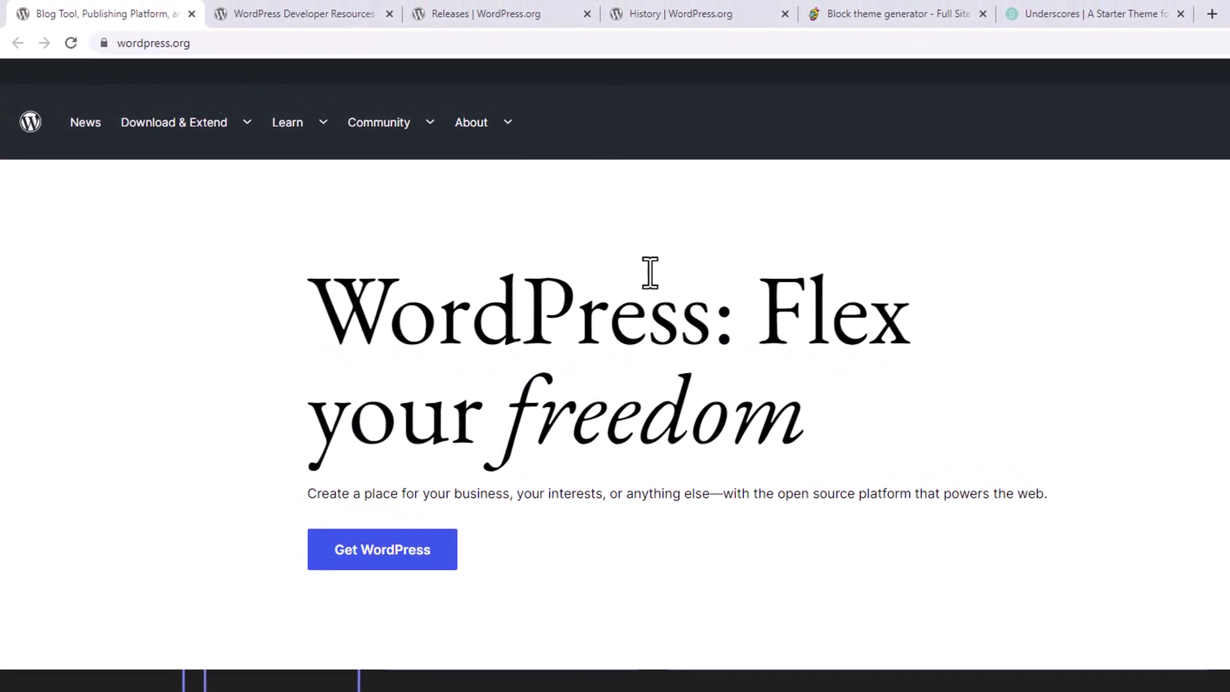
- Glance over the Developer Resources page, then bring up the Releases archive listing 6.0.2
click(199, 46)
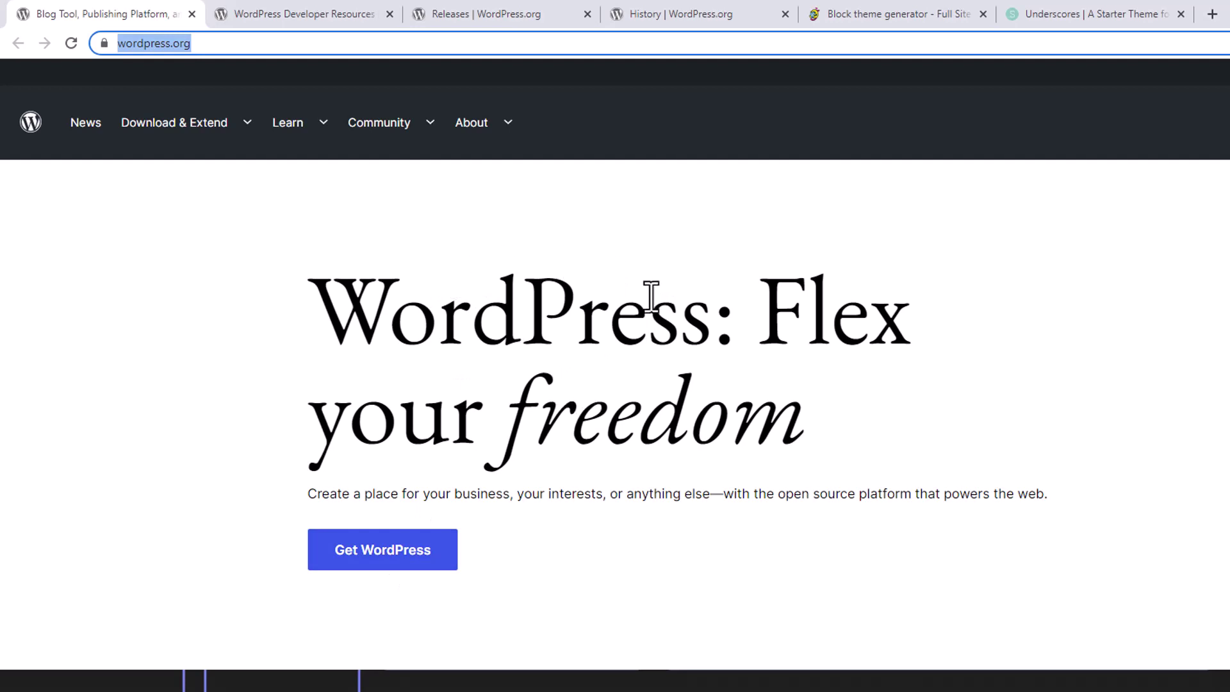
click(319, 19)
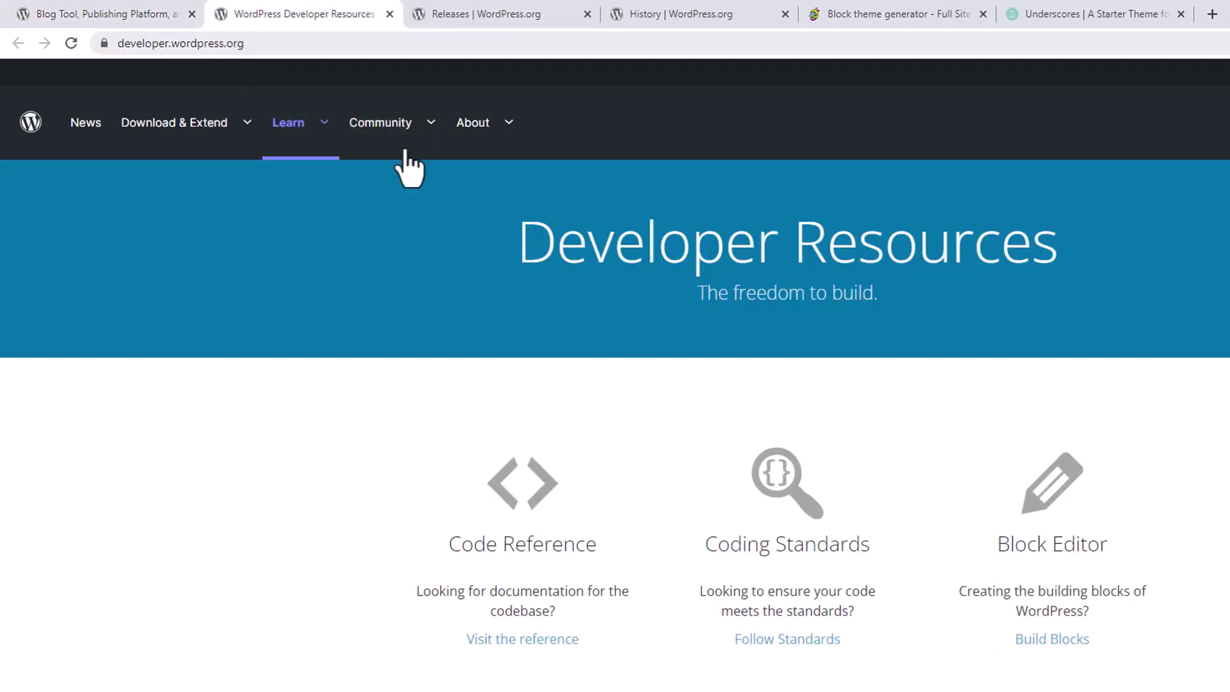
scroll(662, 424, down, 3)
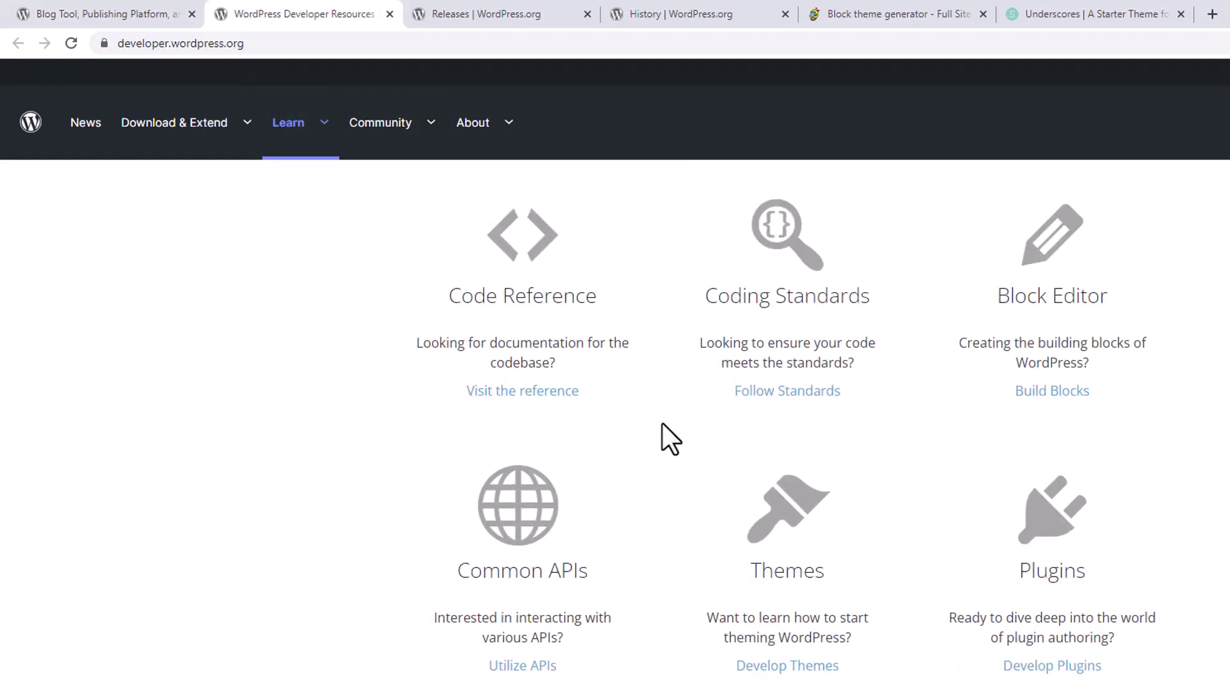
click(467, 13)
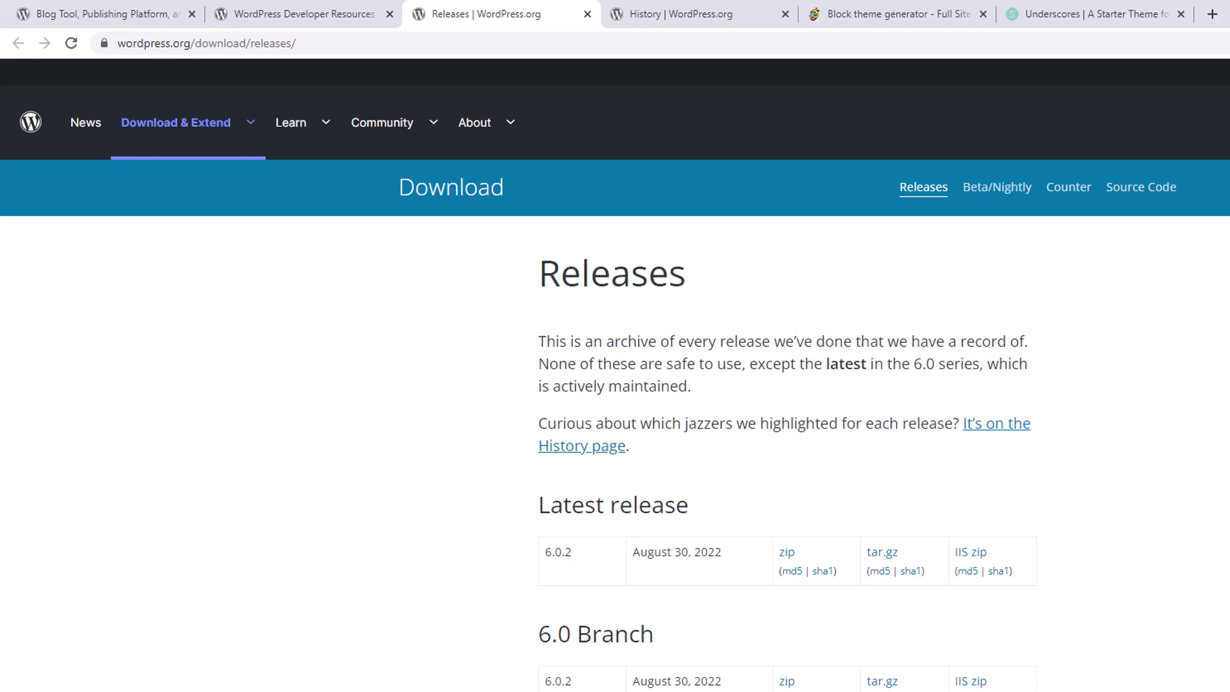
scroll(788, 423, down, 20)
scroll(787, 423, down, 20)
scroll(787, 422, down, 20)
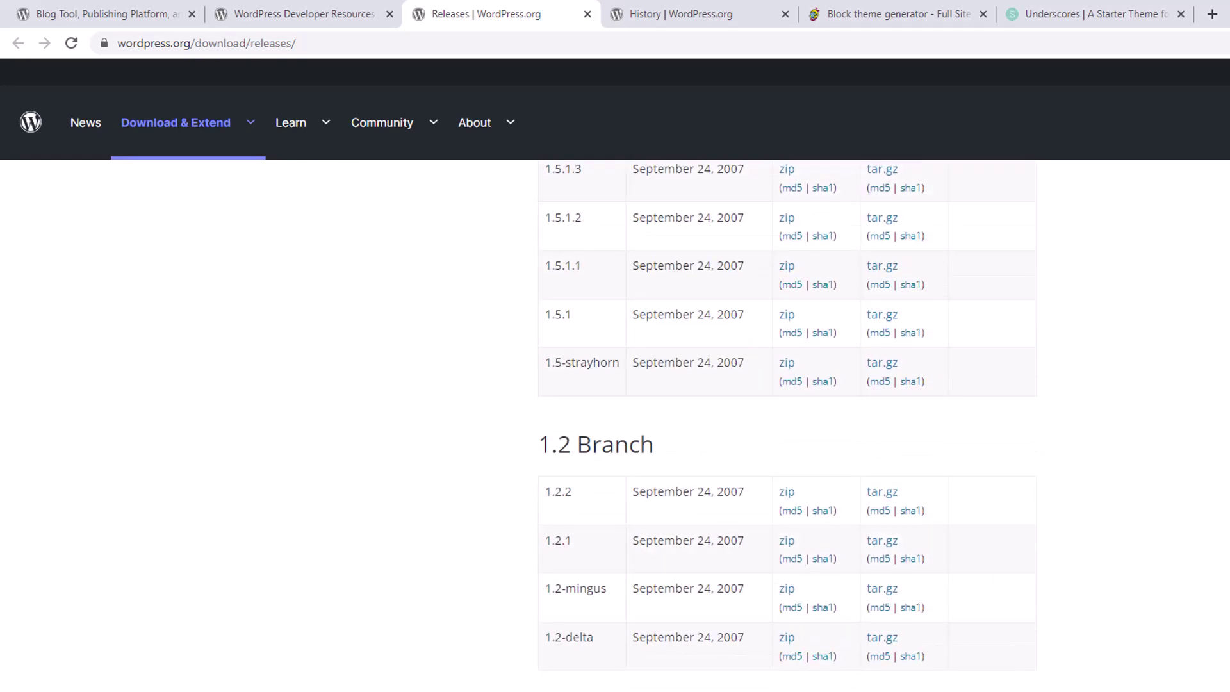
scroll(788, 423, down, 8)
scroll(787, 423, down, 20)
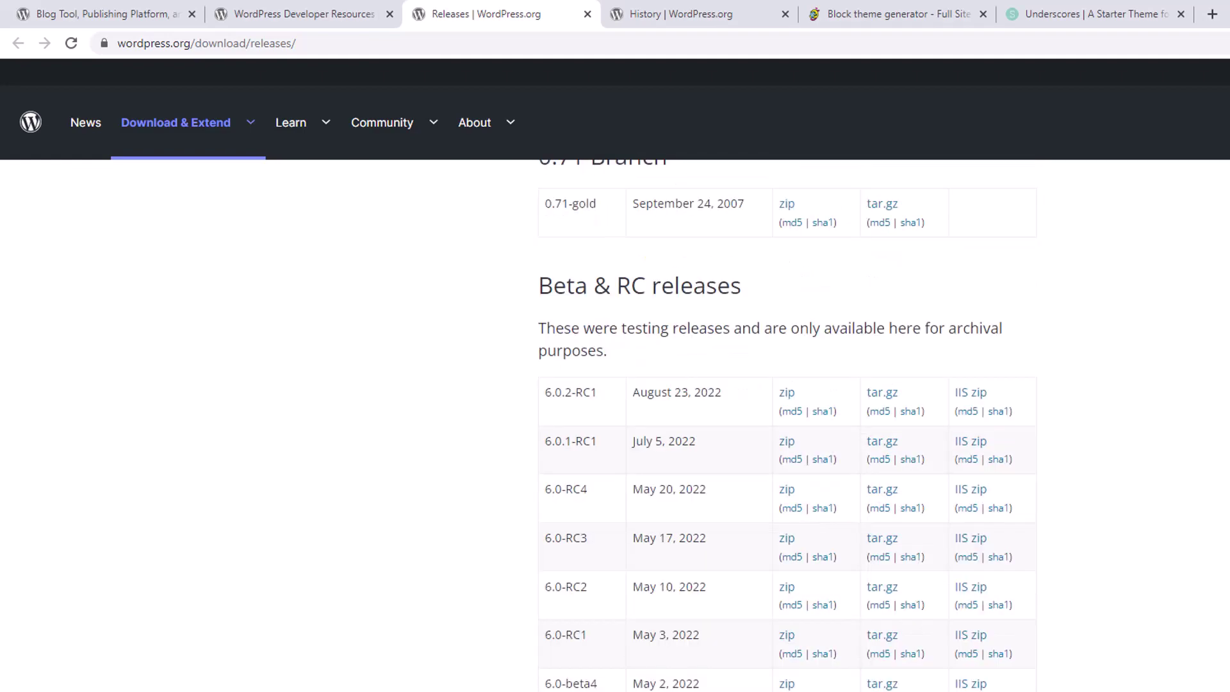
scroll(787, 423, down, 20)
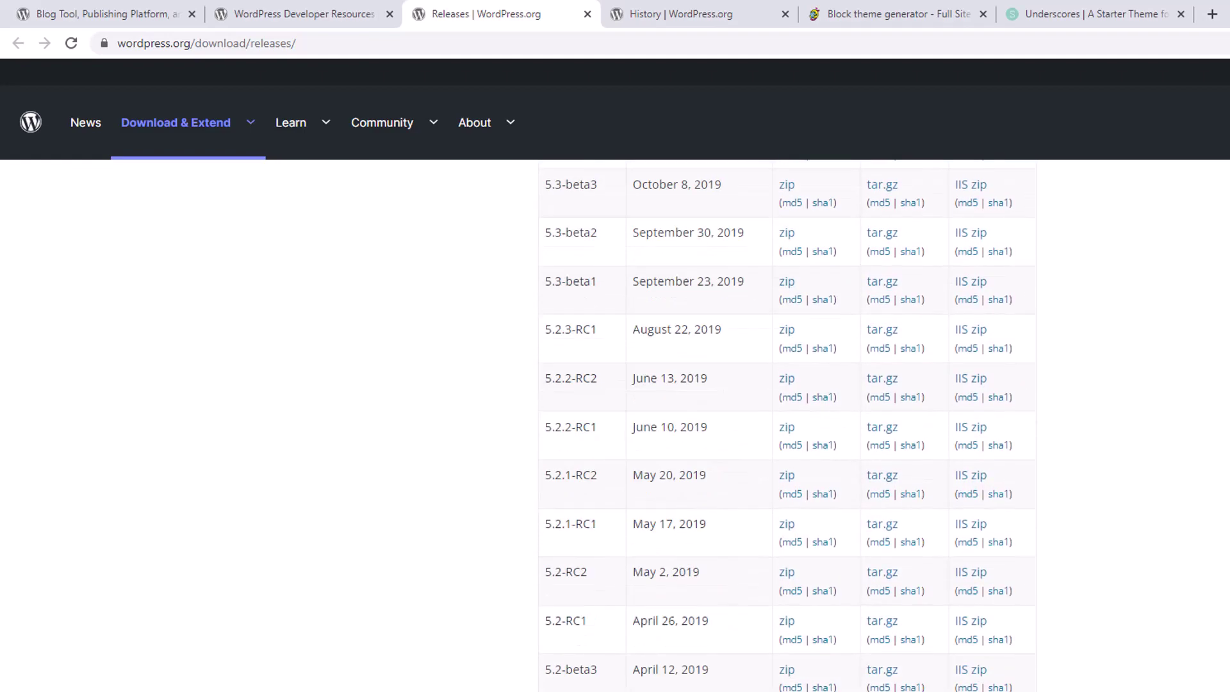
scroll(340, 641, down, 20)
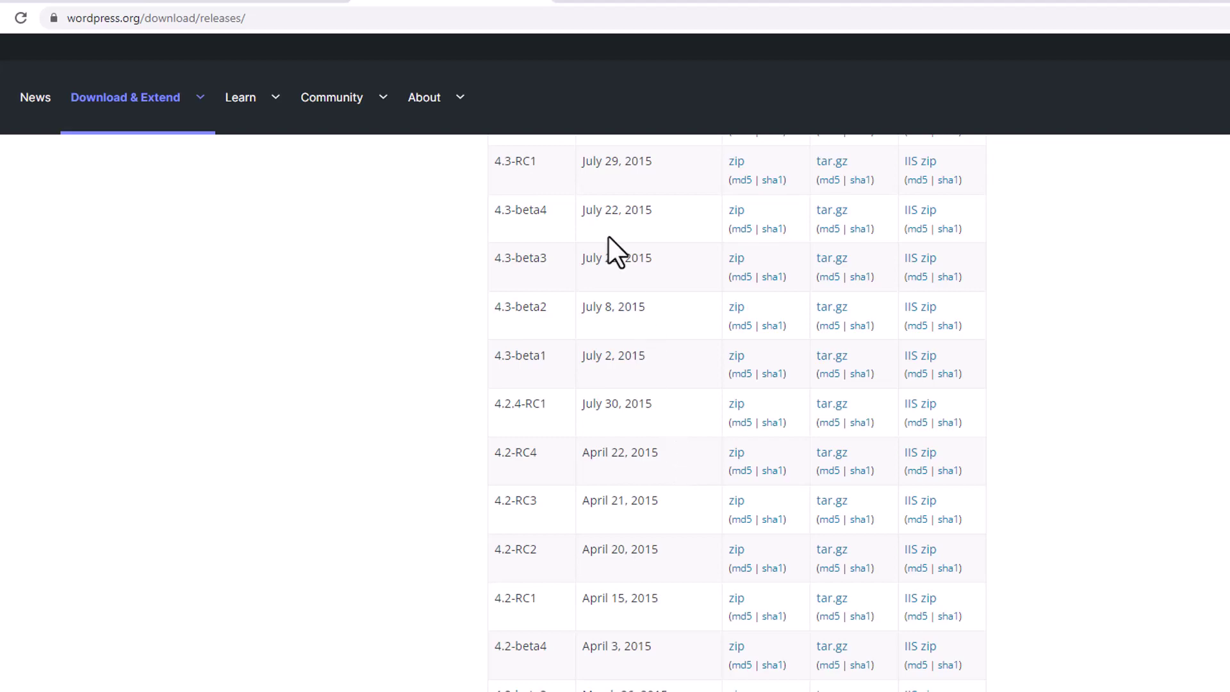
scroll(606, 276, down, 5)
scroll(603, 285, down, 6)
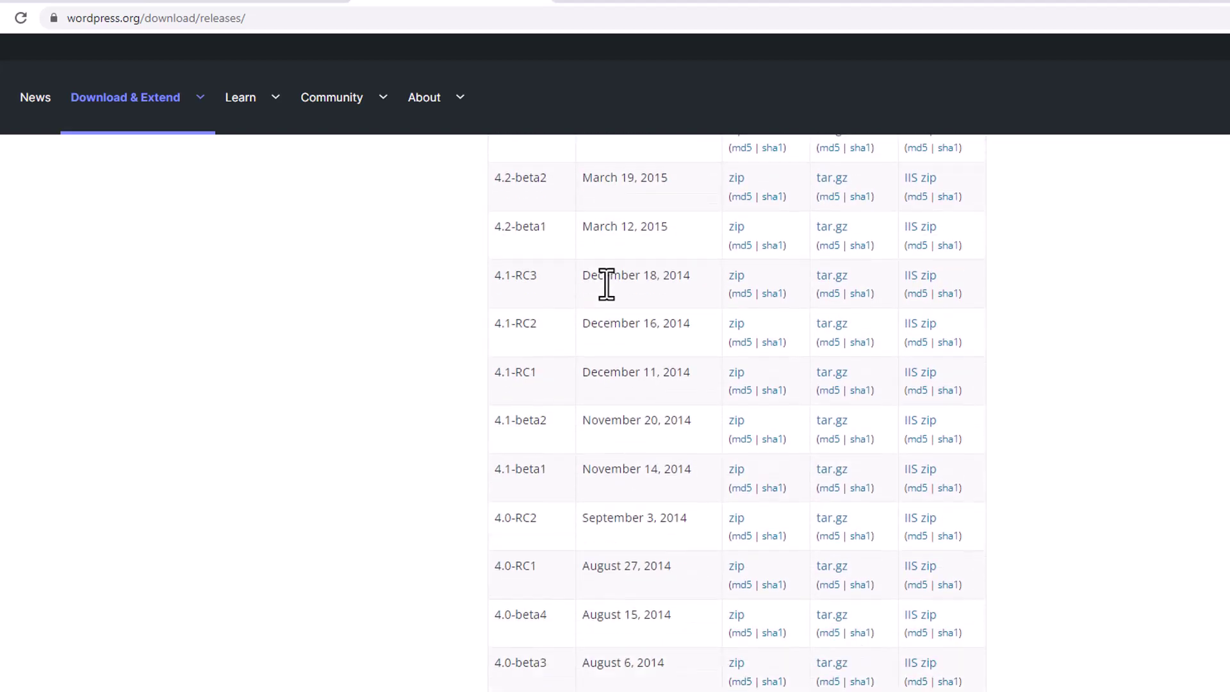
scroll(624, 368, down, 8)
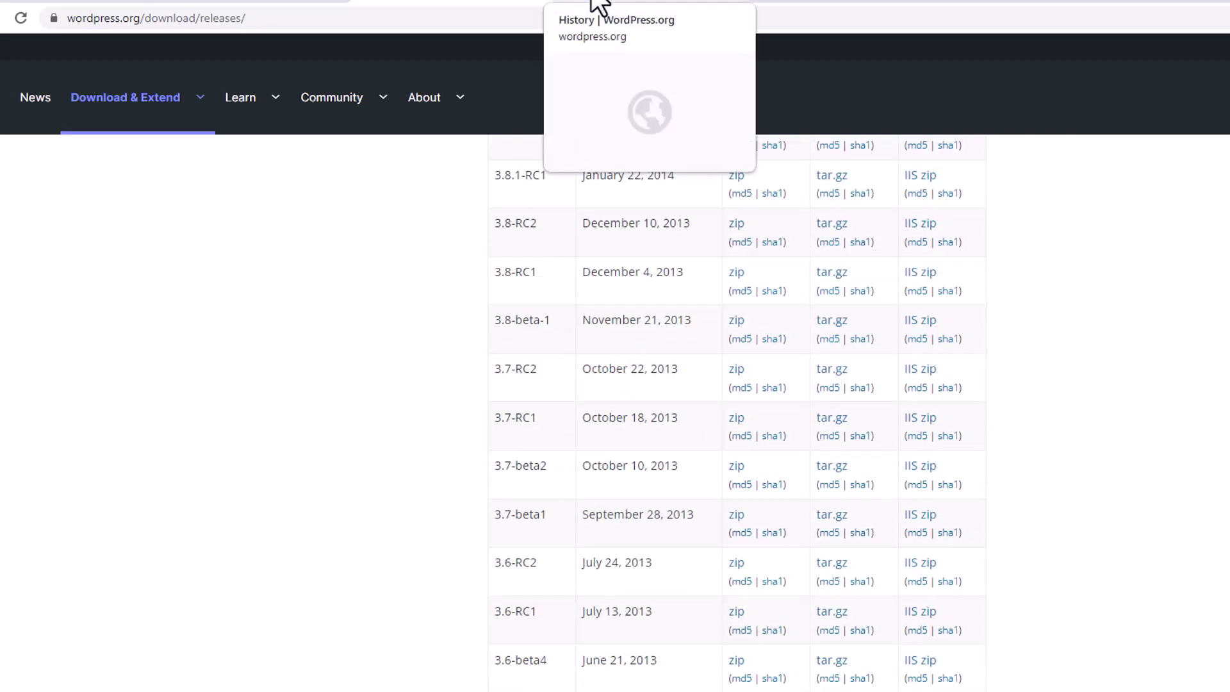
- Open the WordPress History page and highlight its full address
click(587, 2)
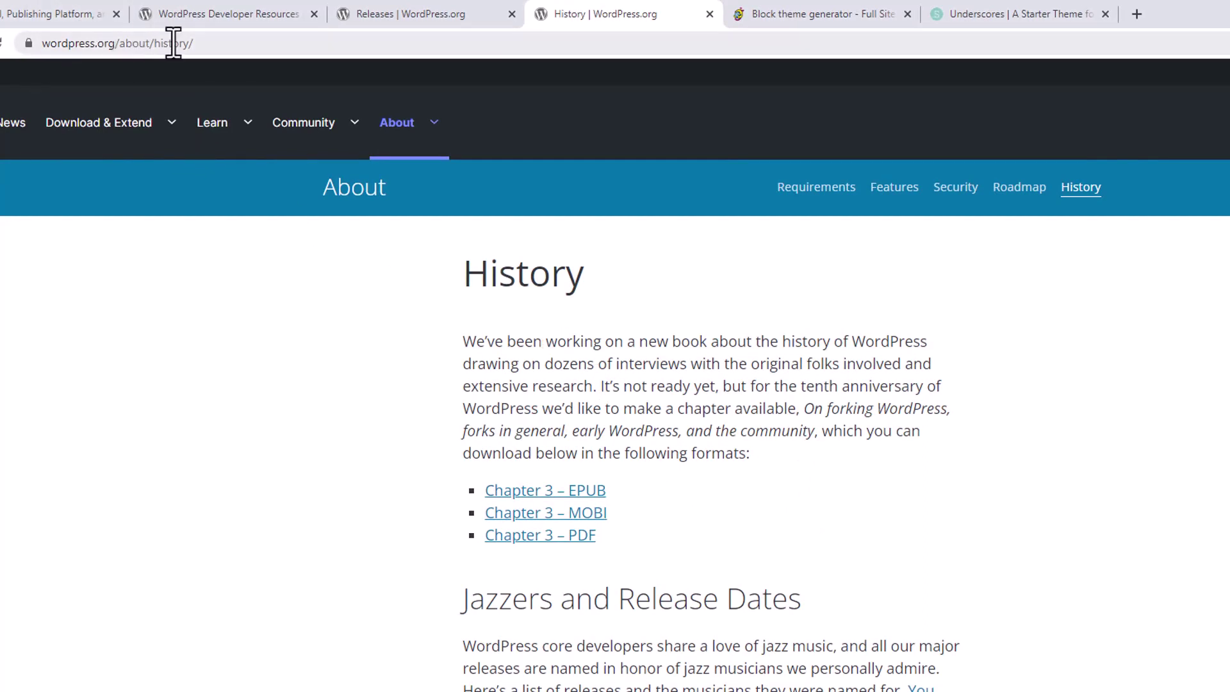
drag(209, 46, 50, 48)
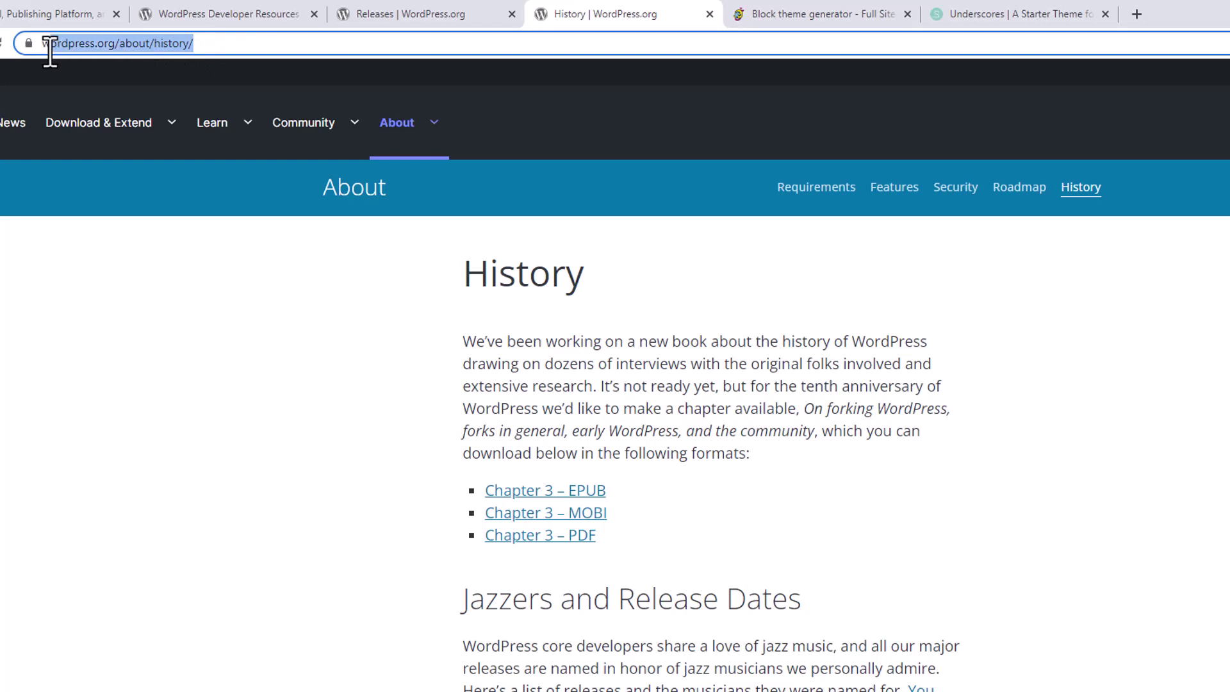
click(607, 347)
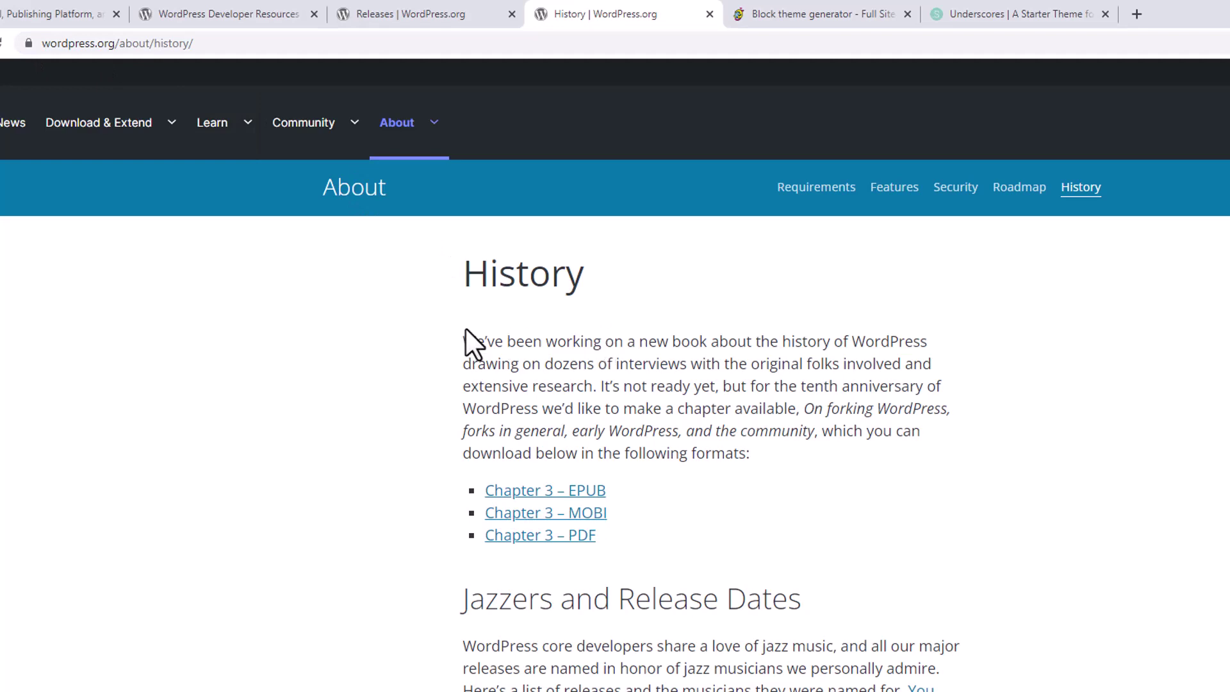
- Browse the Jazzers and Release Dates table, then bring up the Block theme generator page
scroll(629, 460, down, 1)
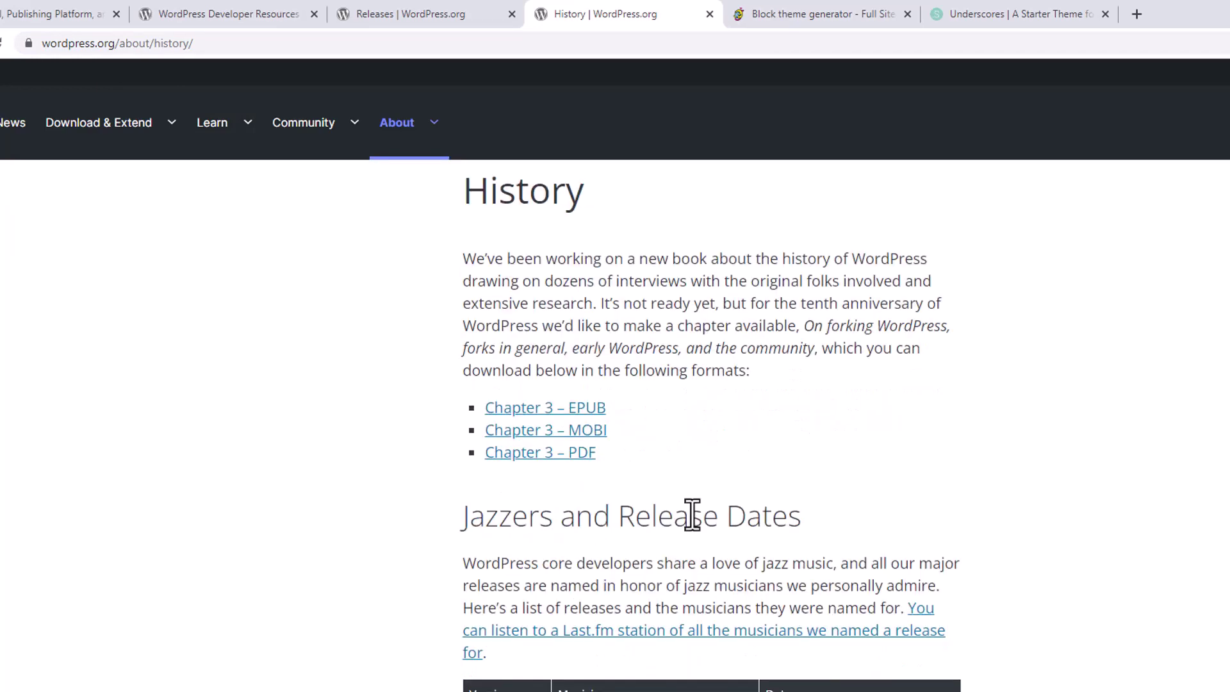
scroll(692, 516, down, 3)
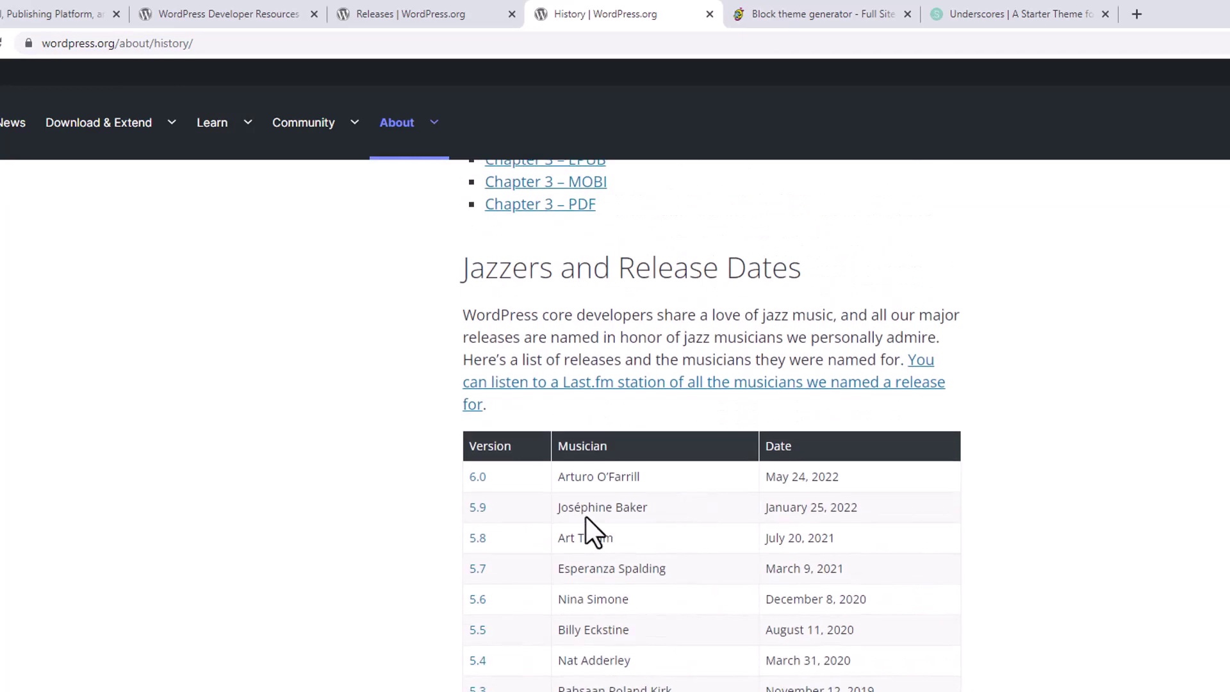
scroll(593, 486, down, 2)
scroll(593, 477, down, 1)
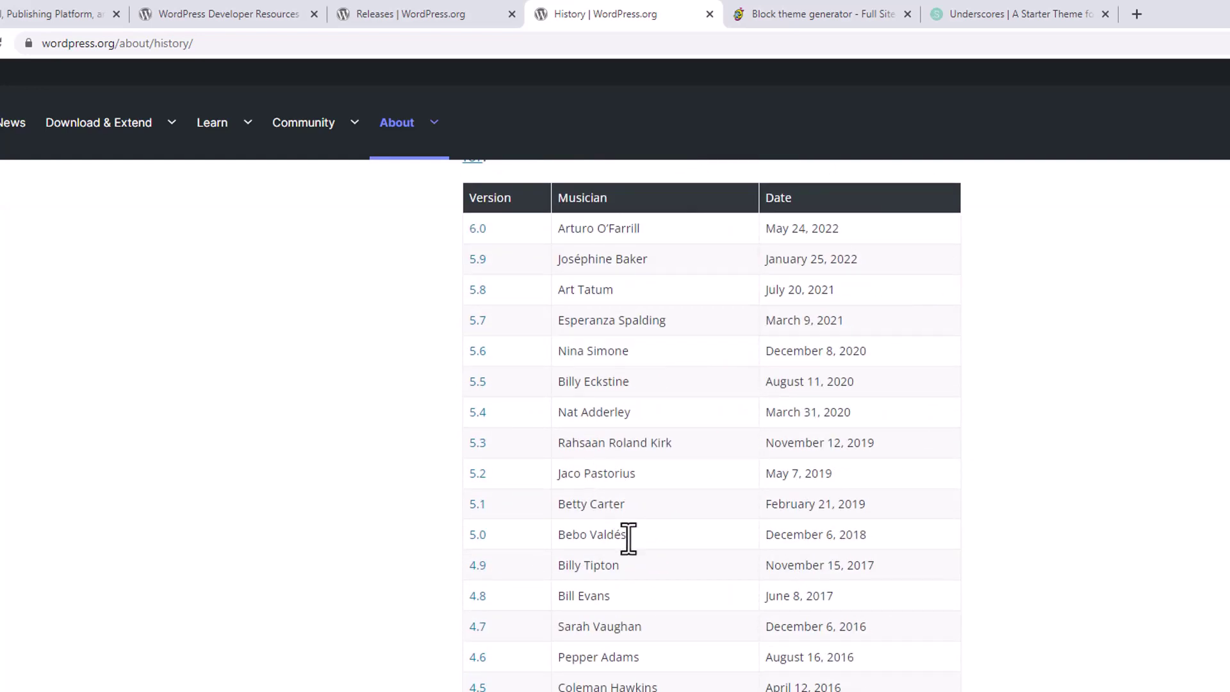
scroll(628, 539, down, 3)
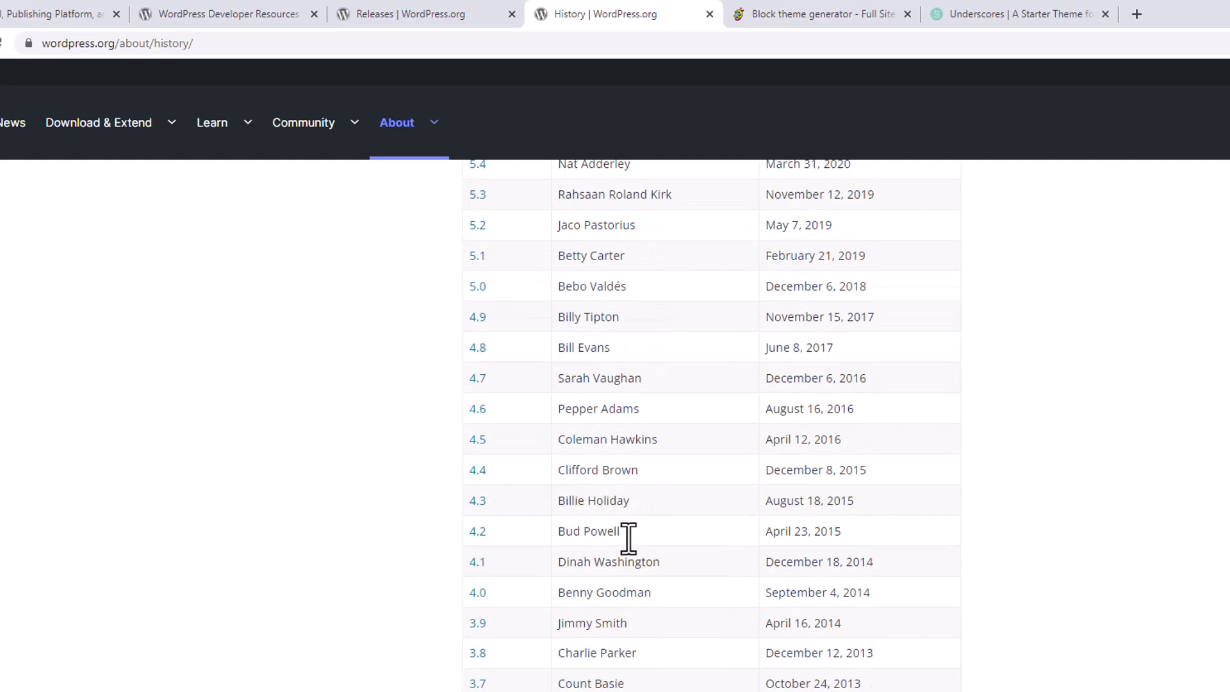
scroll(628, 538, down, 4)
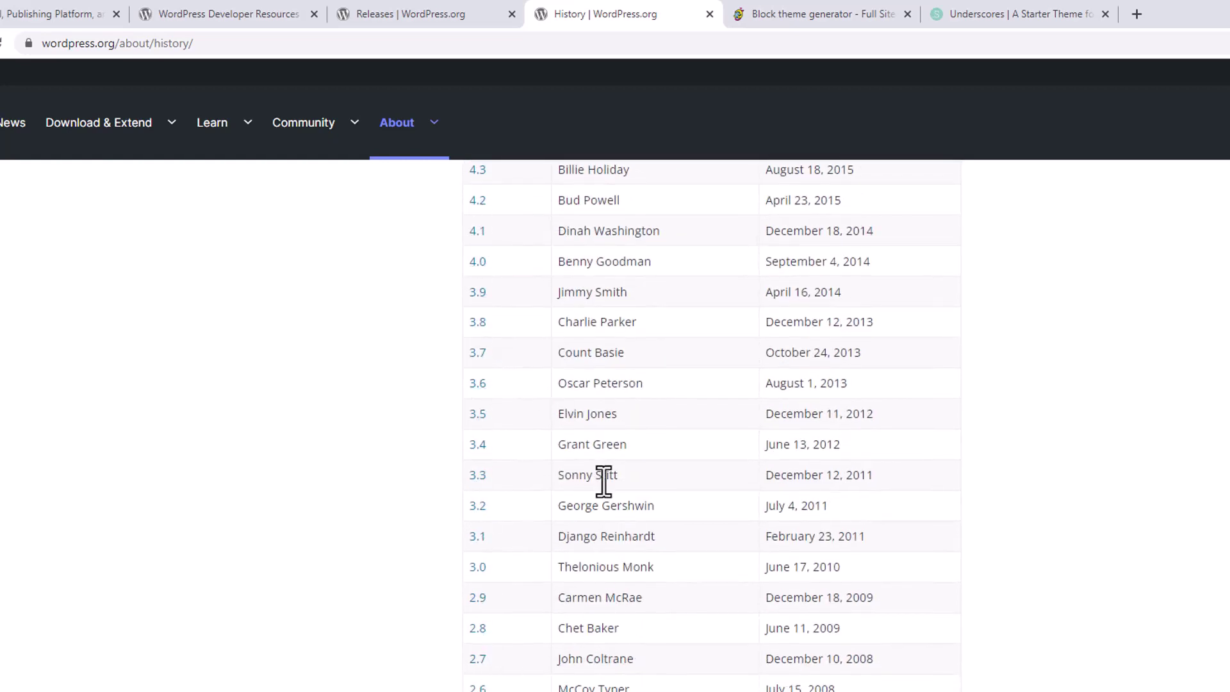
scroll(831, 410, down, 4)
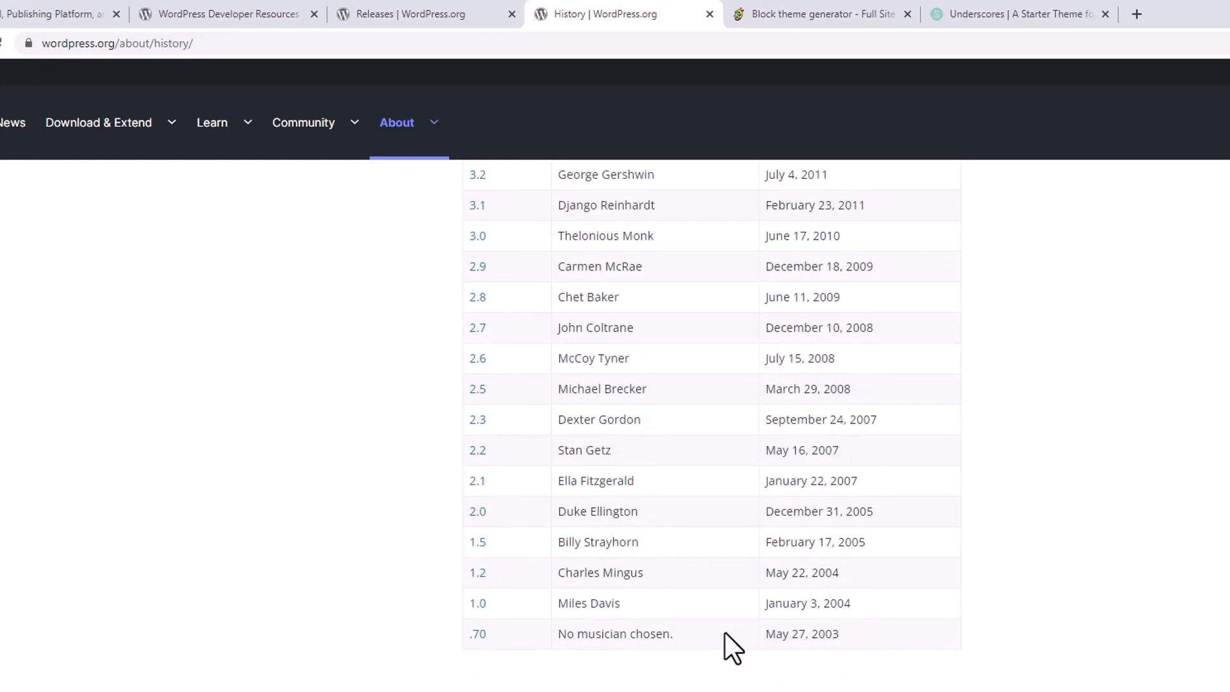
scroll(720, 629, up, 12)
scroll(720, 628, up, 3)
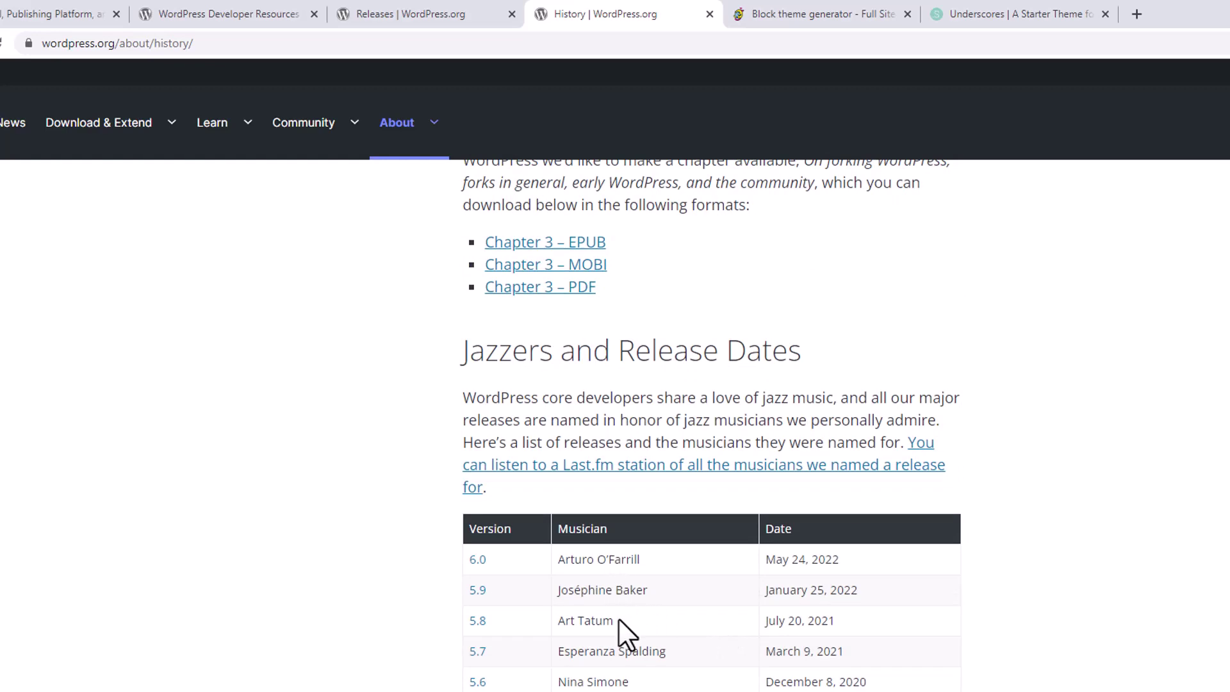
click(817, 14)
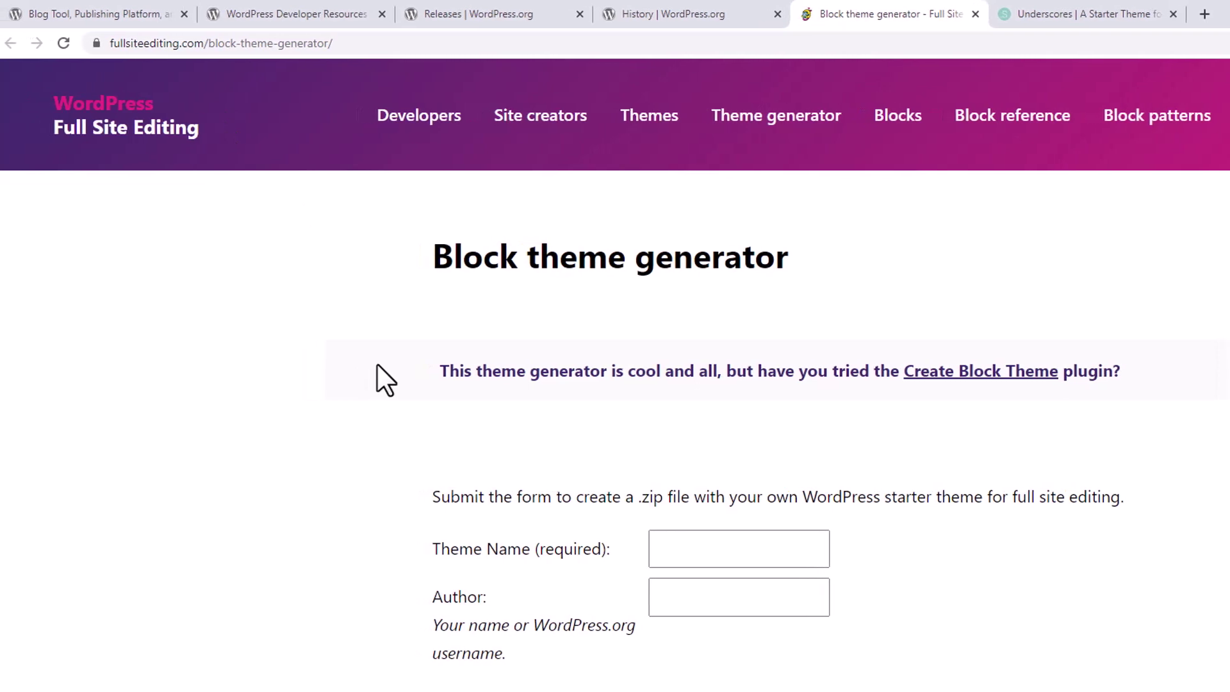
- Remove 'block-theme-generator/' from the address to load the fullsiteediting.com home page
click(333, 9)
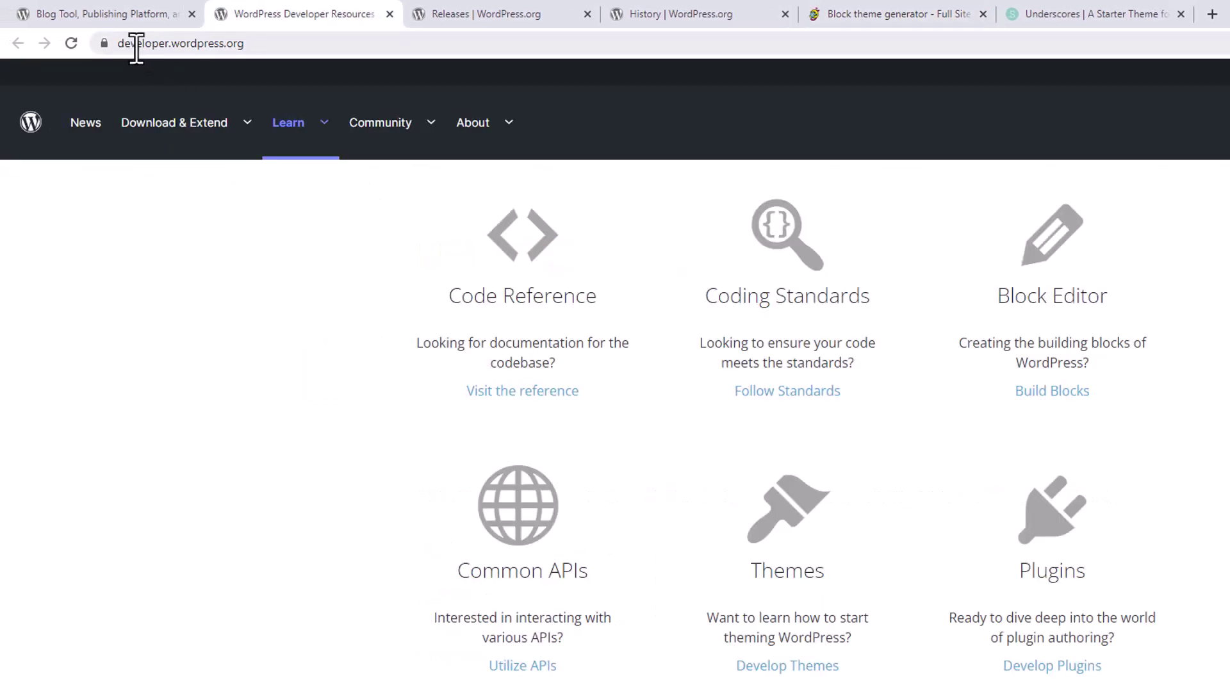
click(889, 15)
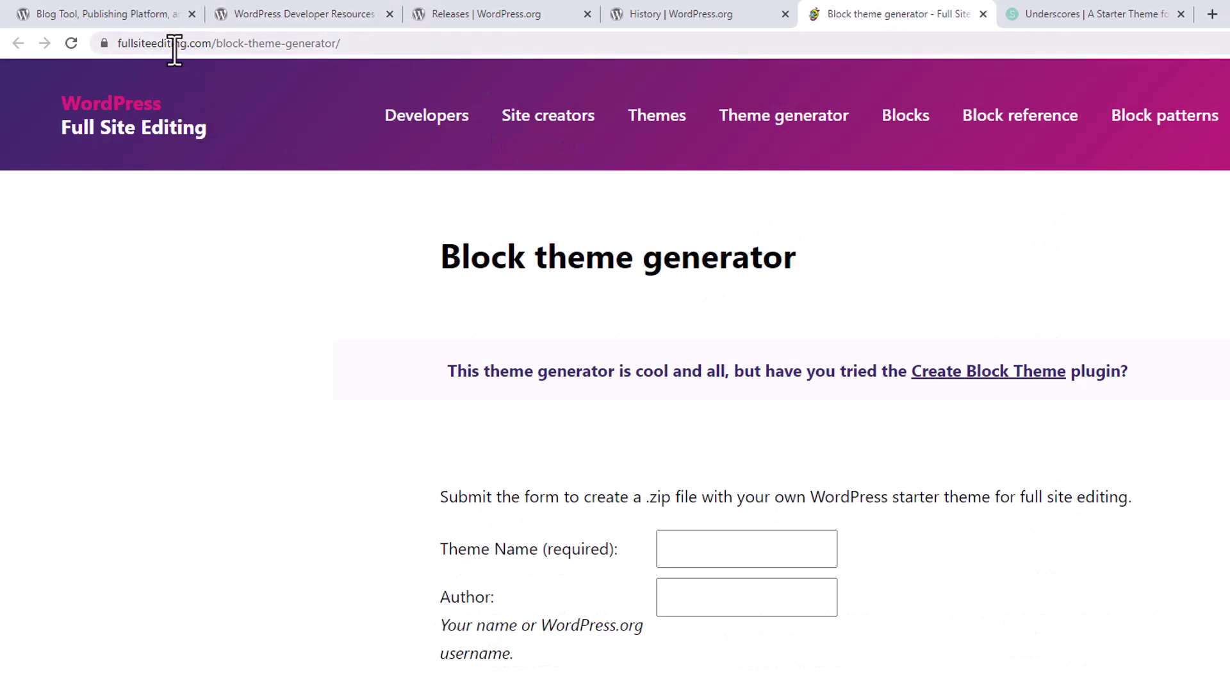
drag(211, 43, 113, 39)
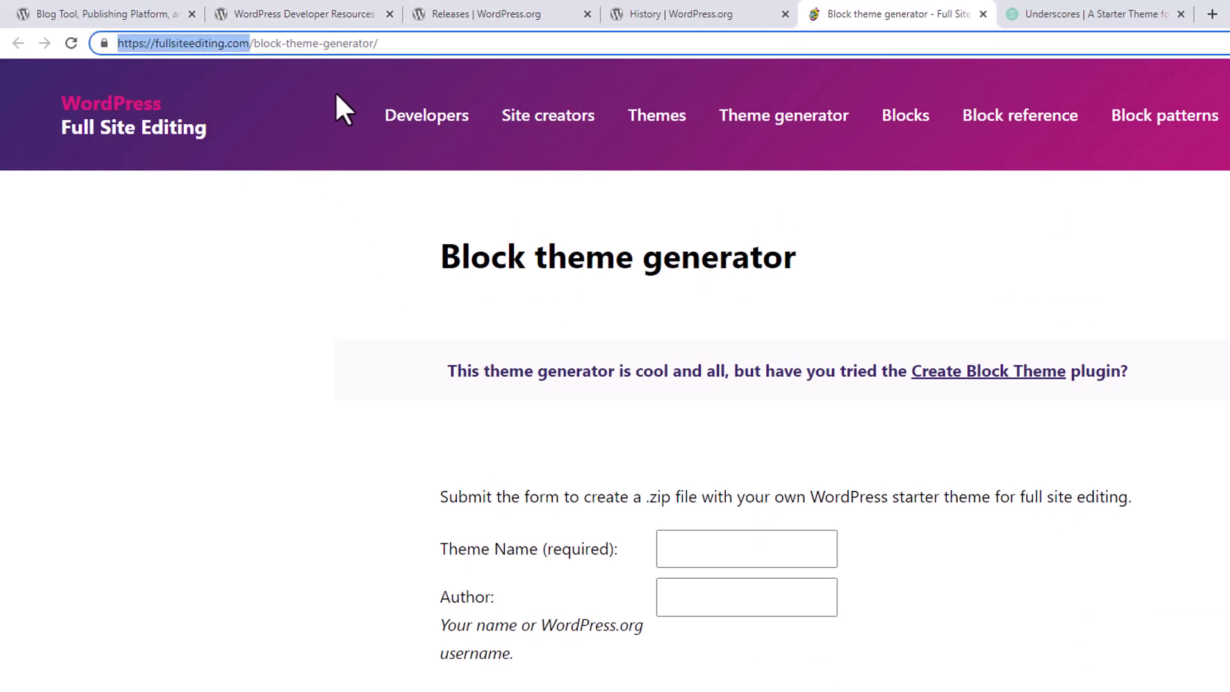
click(277, 41)
drag(254, 43, 451, 42)
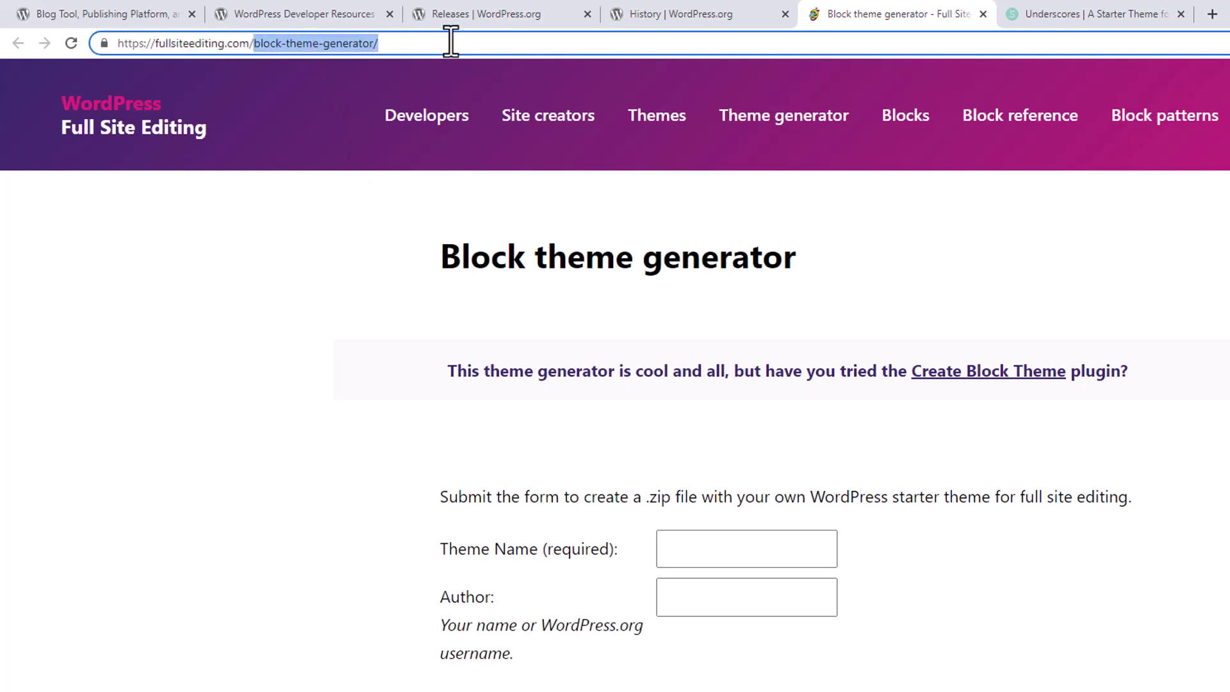
key(BackSpace)
key(Return)
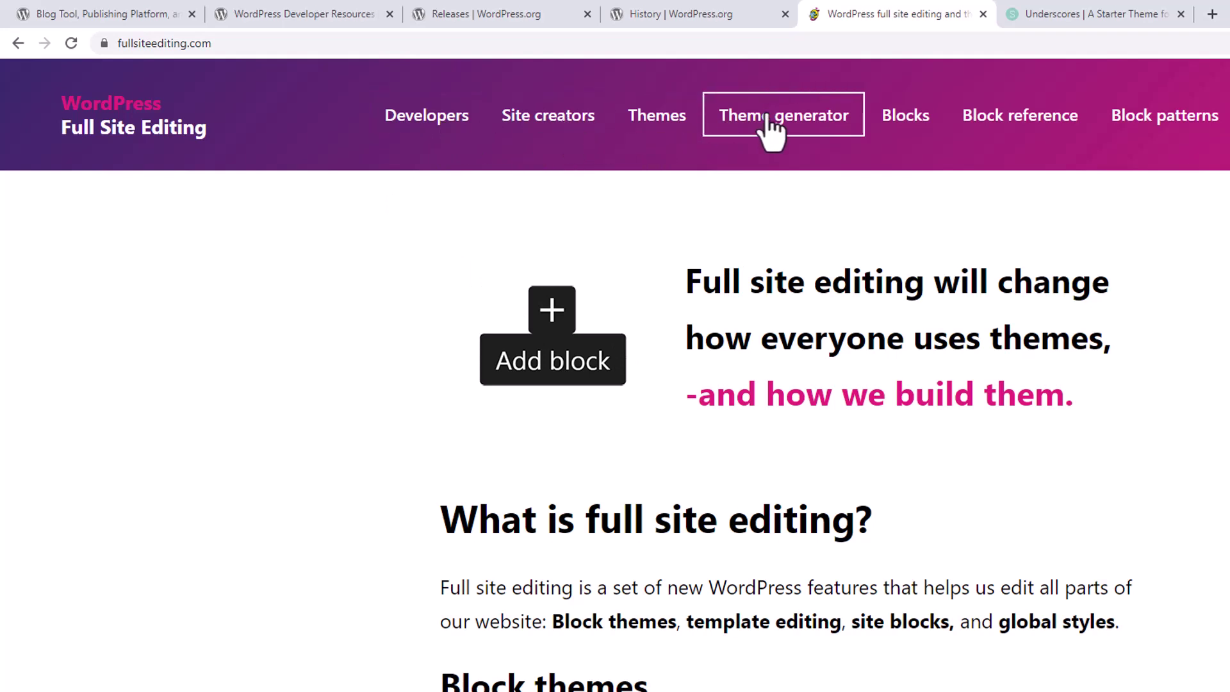
click(1062, 9)
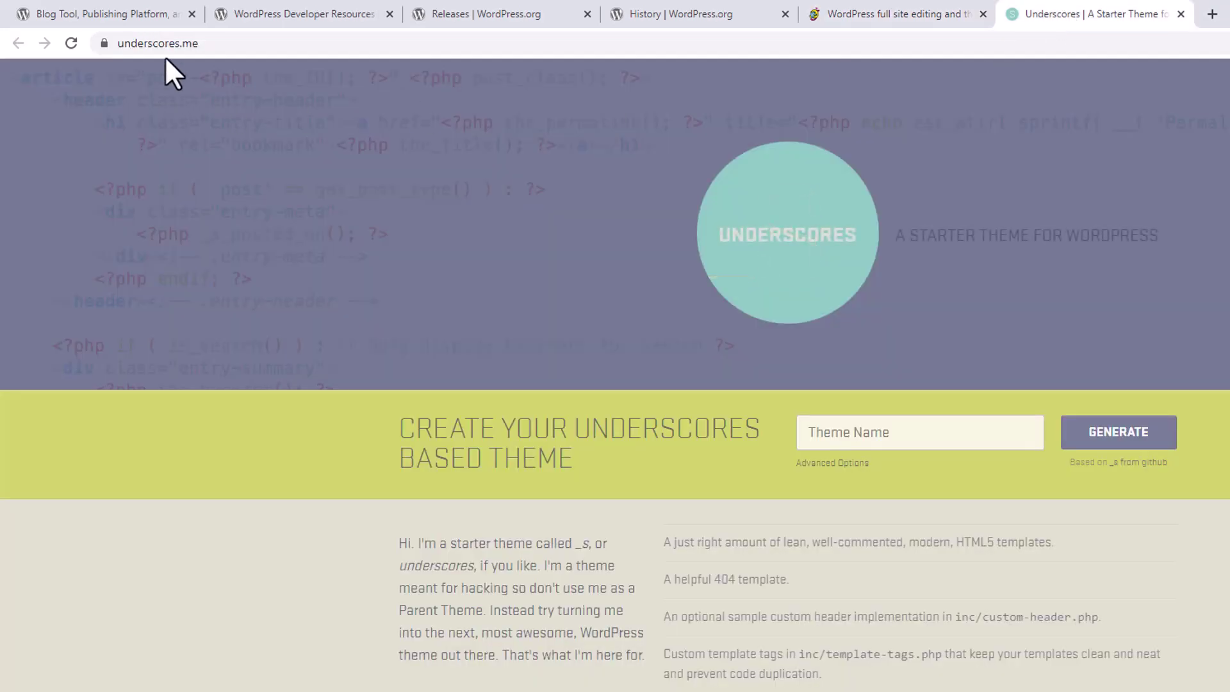
click(232, 44)
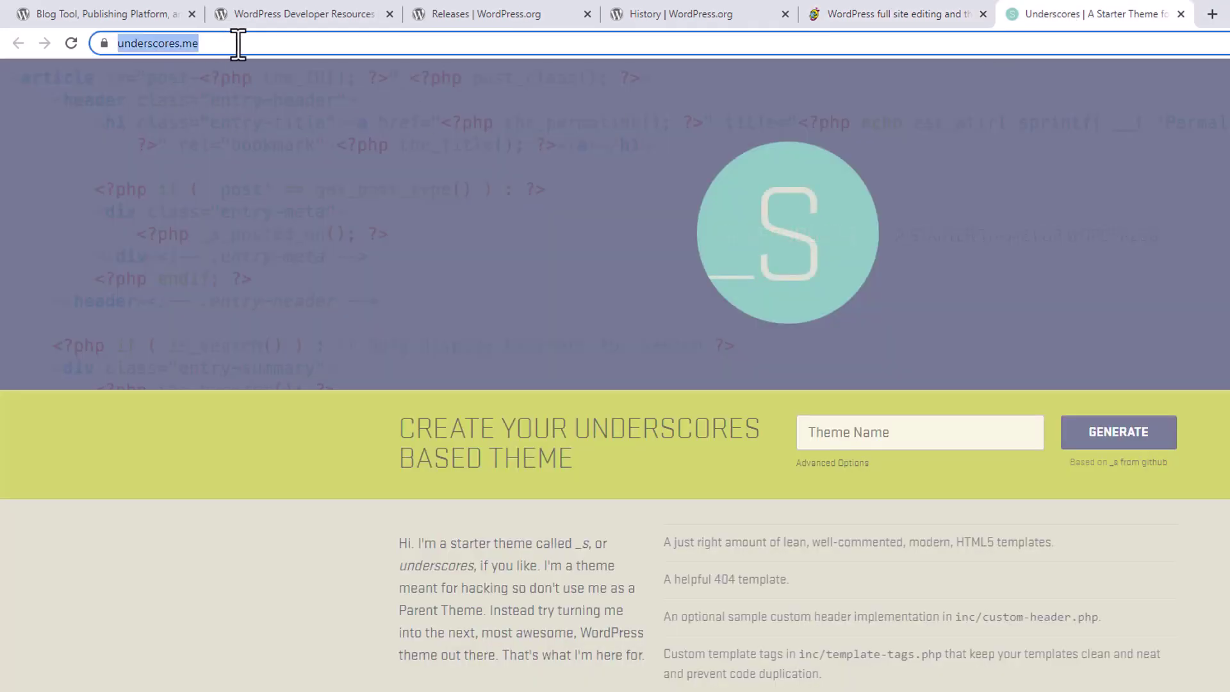
click(233, 43)
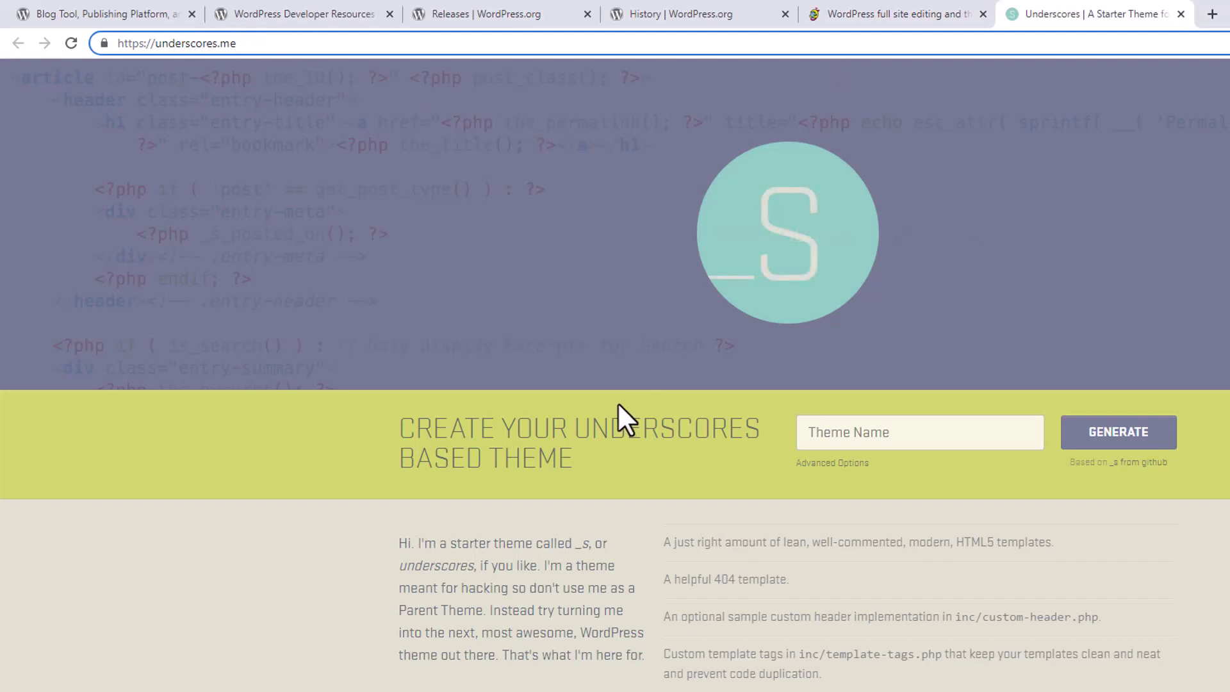
click(839, 3)
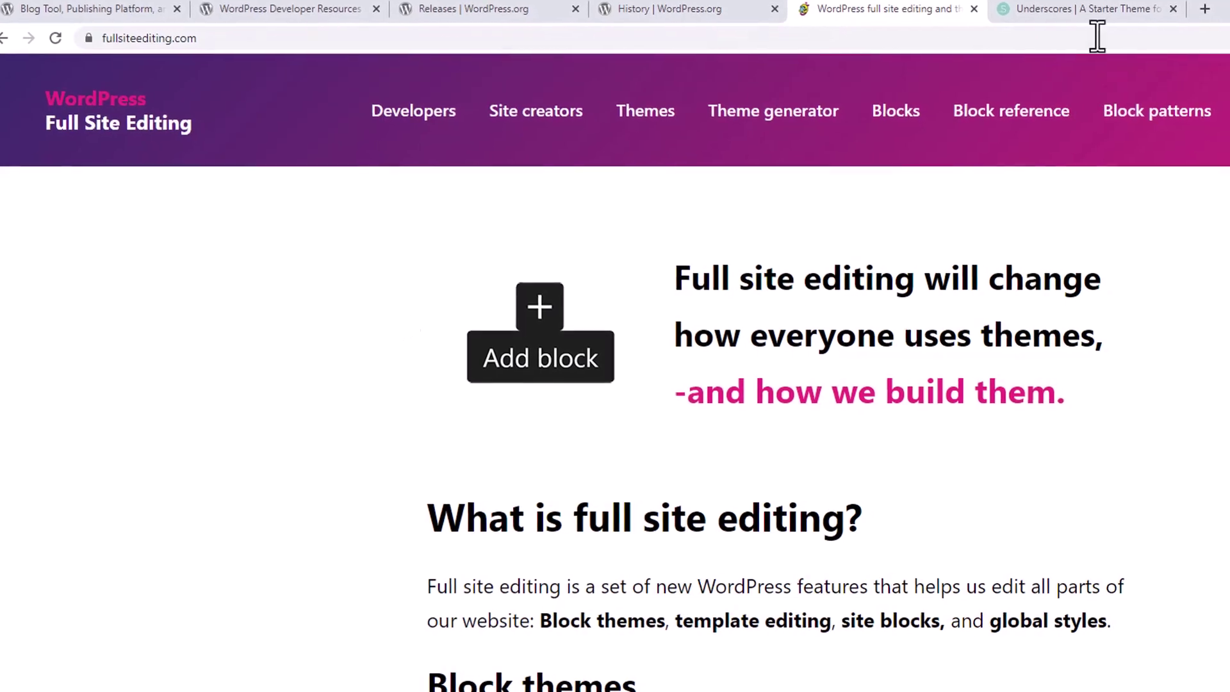
- Expand Underscores' Advanced Options and look over the name, slug and description fields
click(1079, 12)
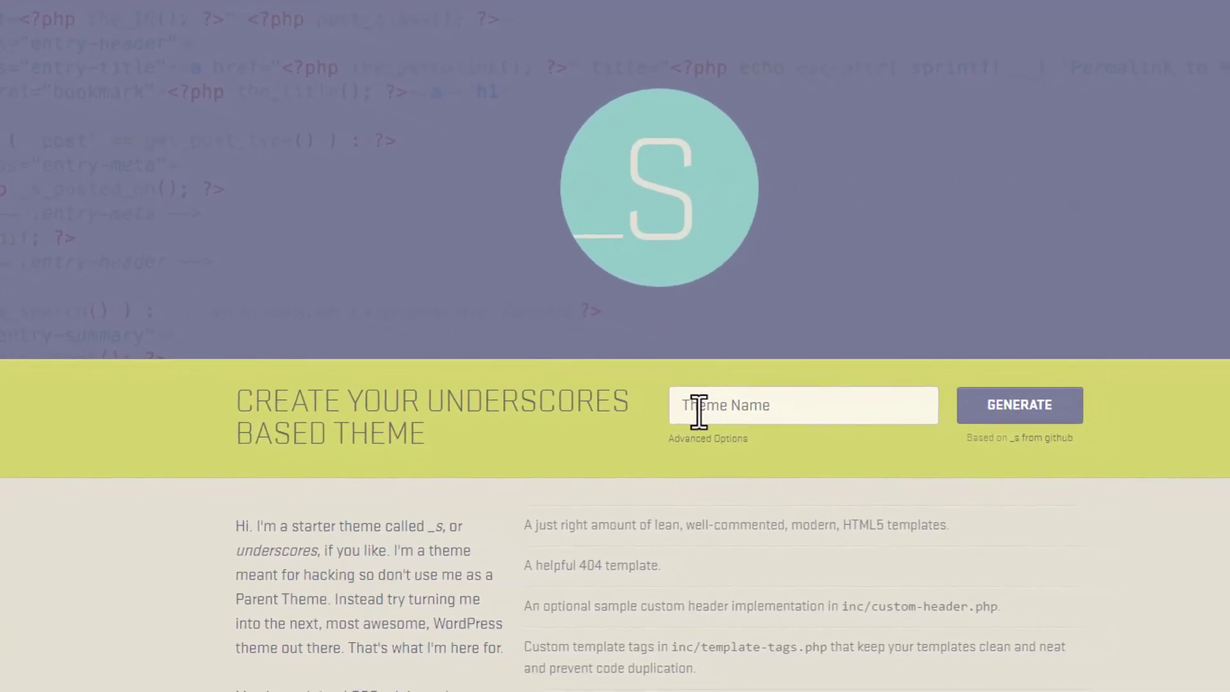
click(716, 414)
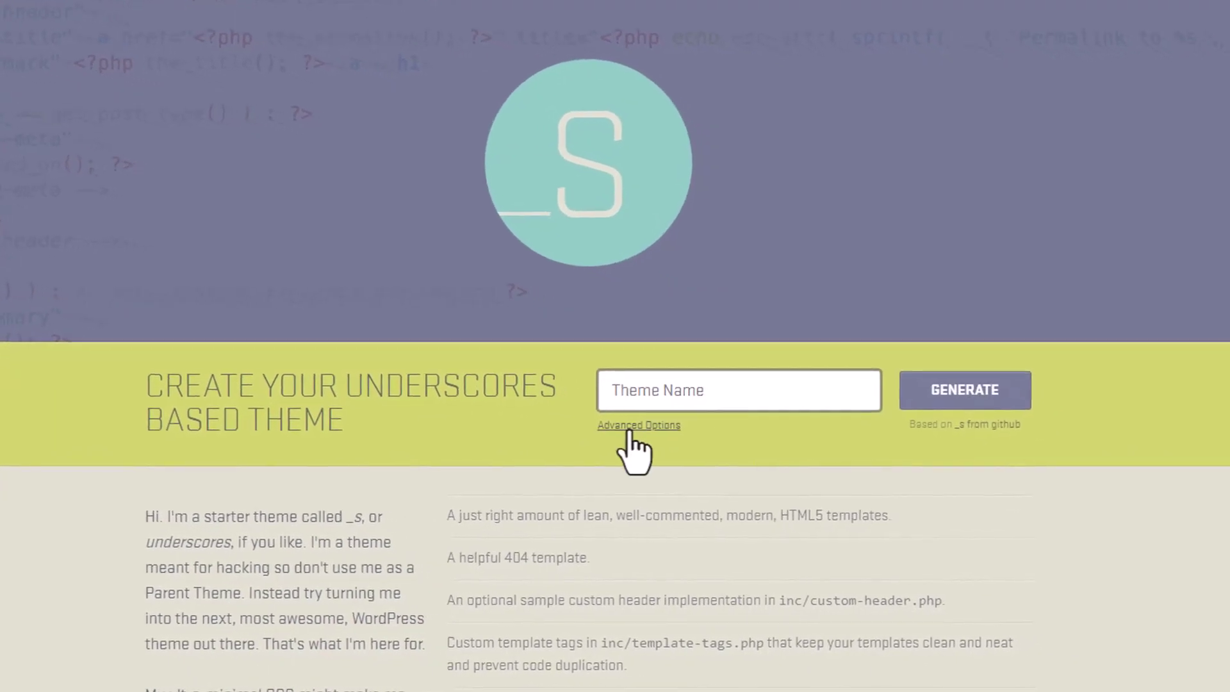
click(650, 428)
click(585, 427)
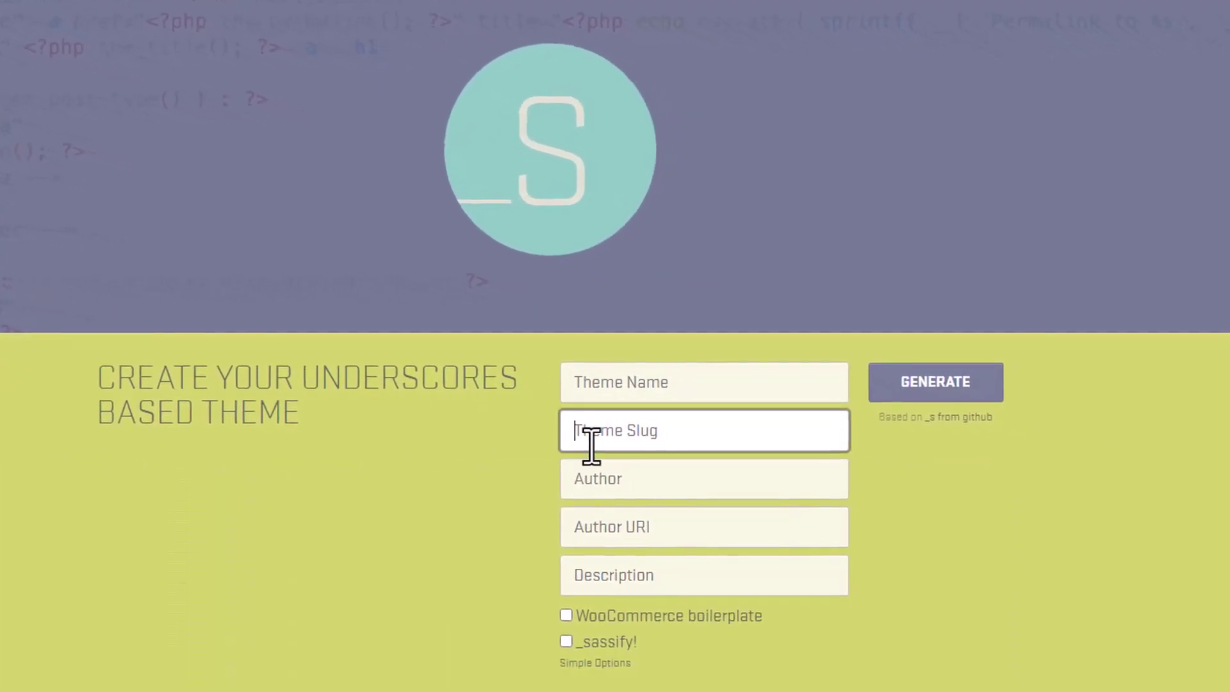
click(595, 578)
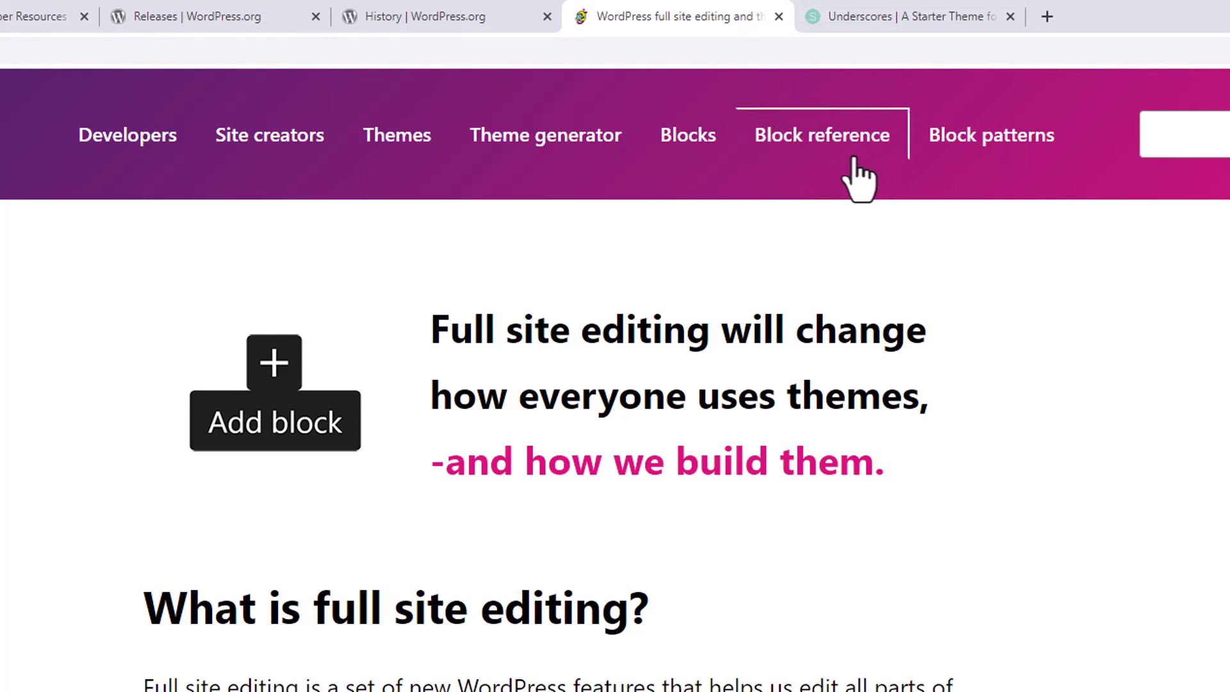
- Open the Block theme generator and step through its name, author, URI and description fields
click(548, 137)
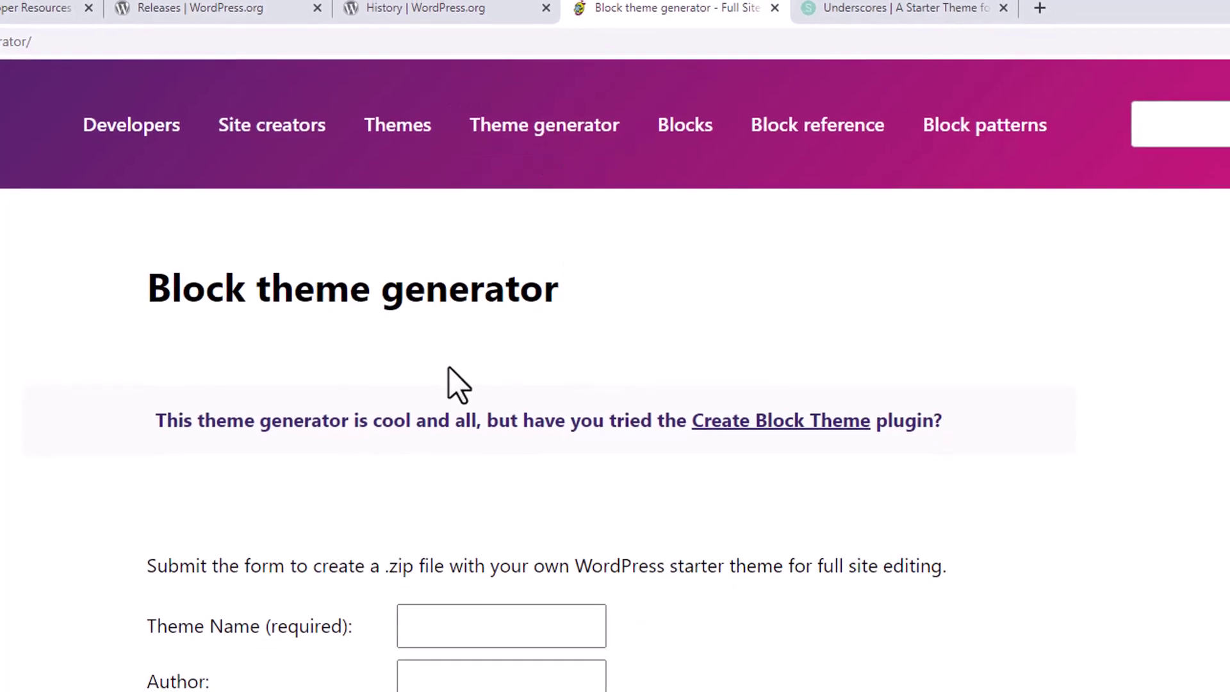
click(436, 598)
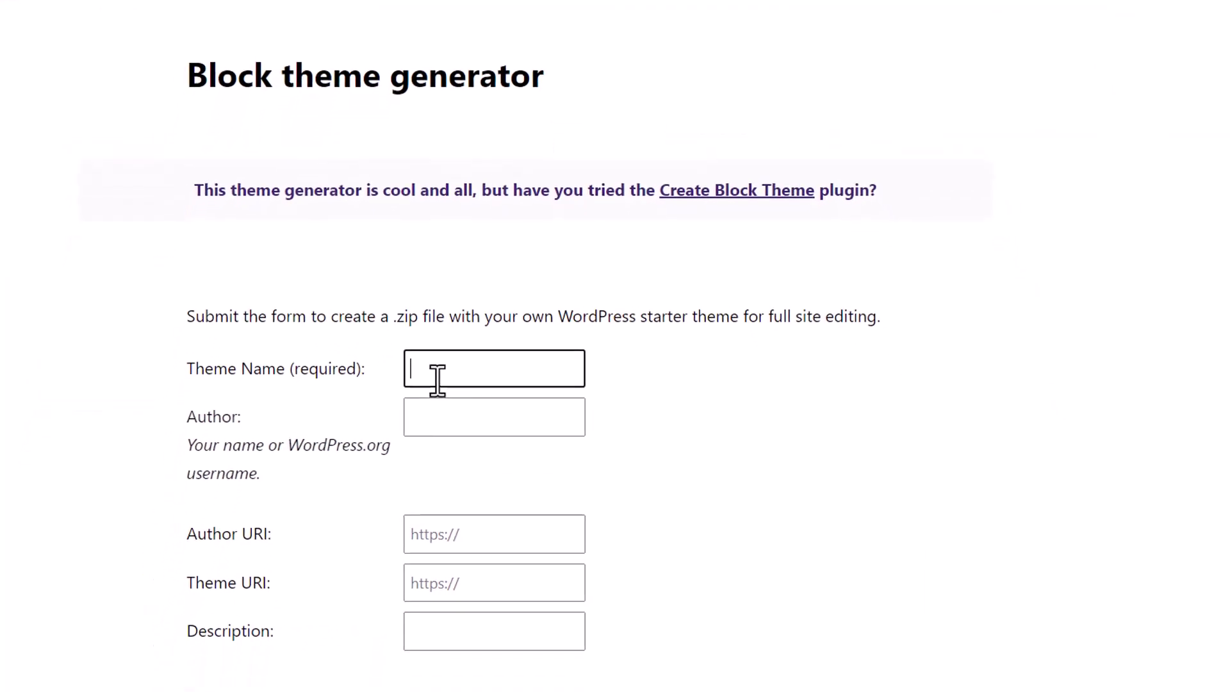
click(441, 422)
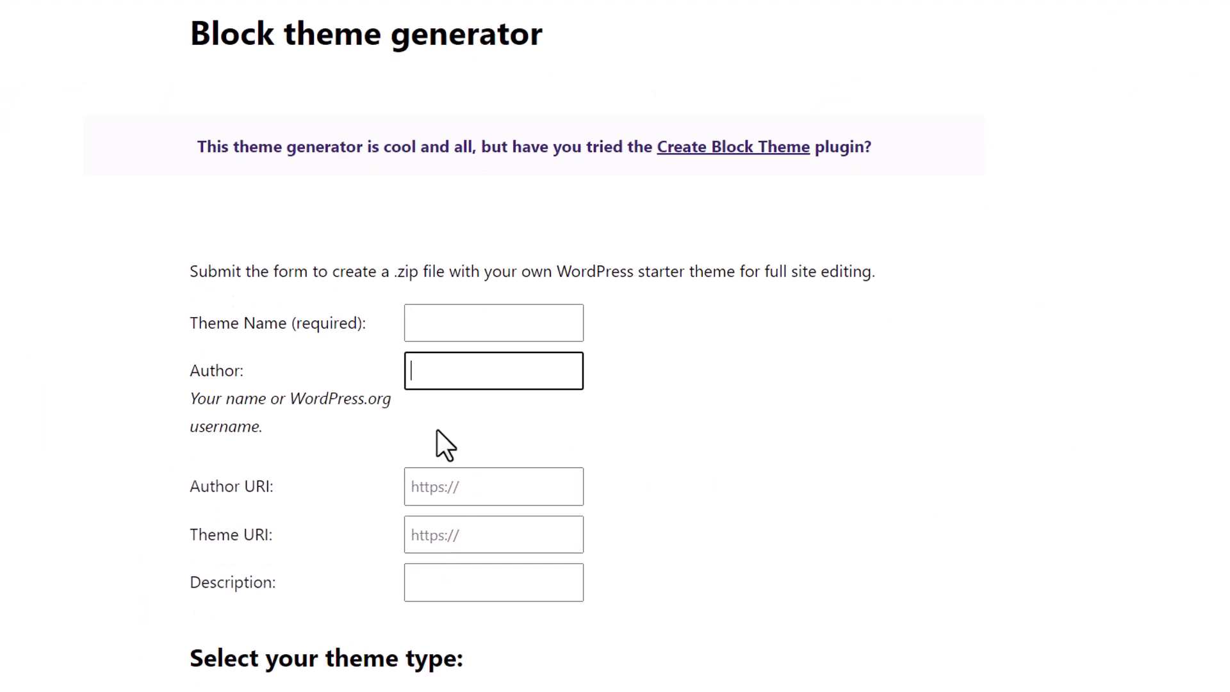
click(445, 499)
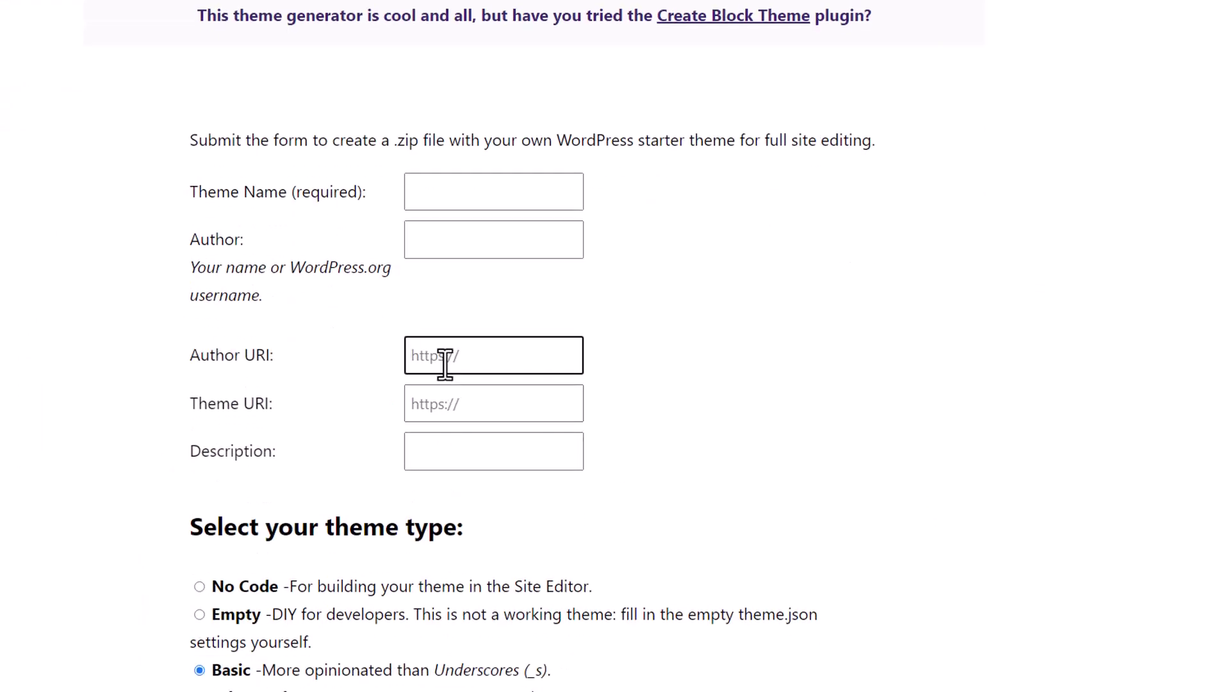
click(434, 410)
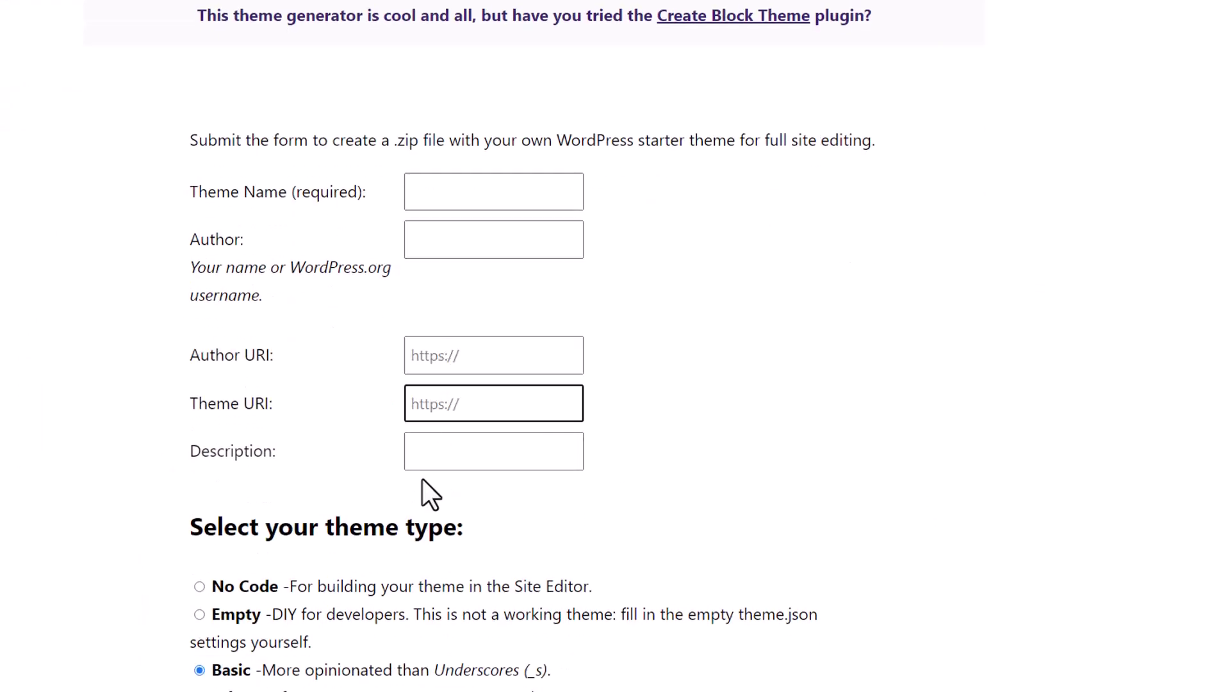
click(434, 450)
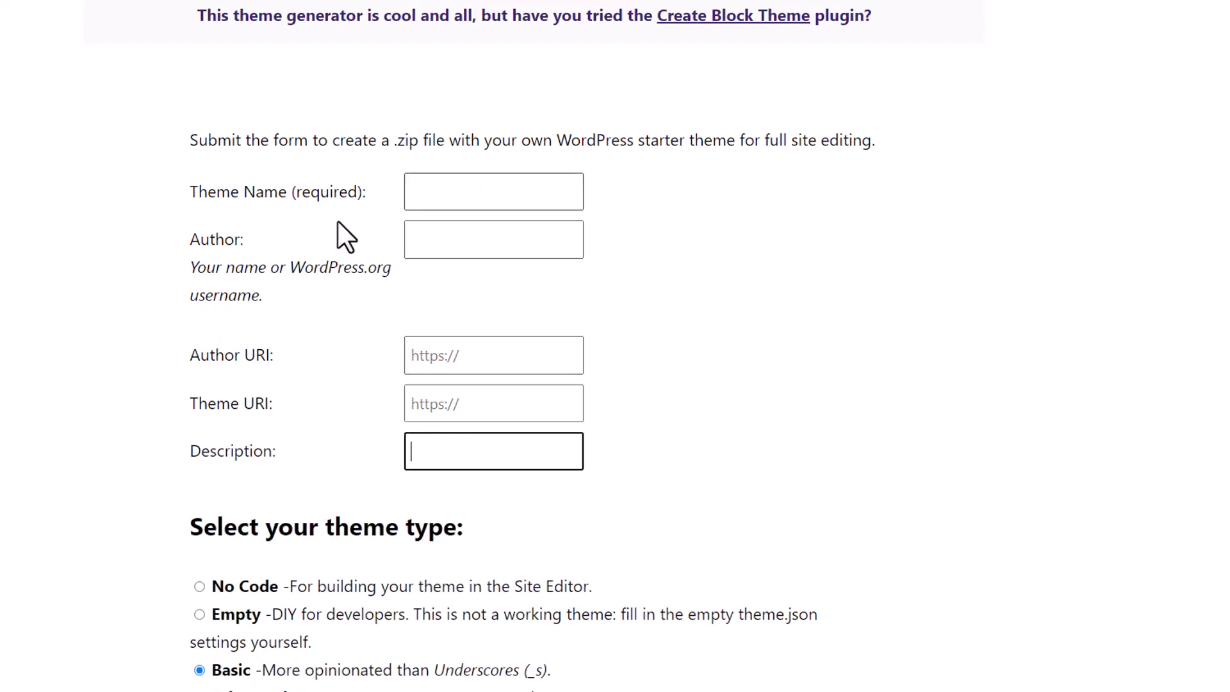
- Review the generator's options down to the colour settings, then bring up Laragon
scroll(337, 221, down, 3)
scroll(337, 223, down, 1)
scroll(400, 299, down, 4)
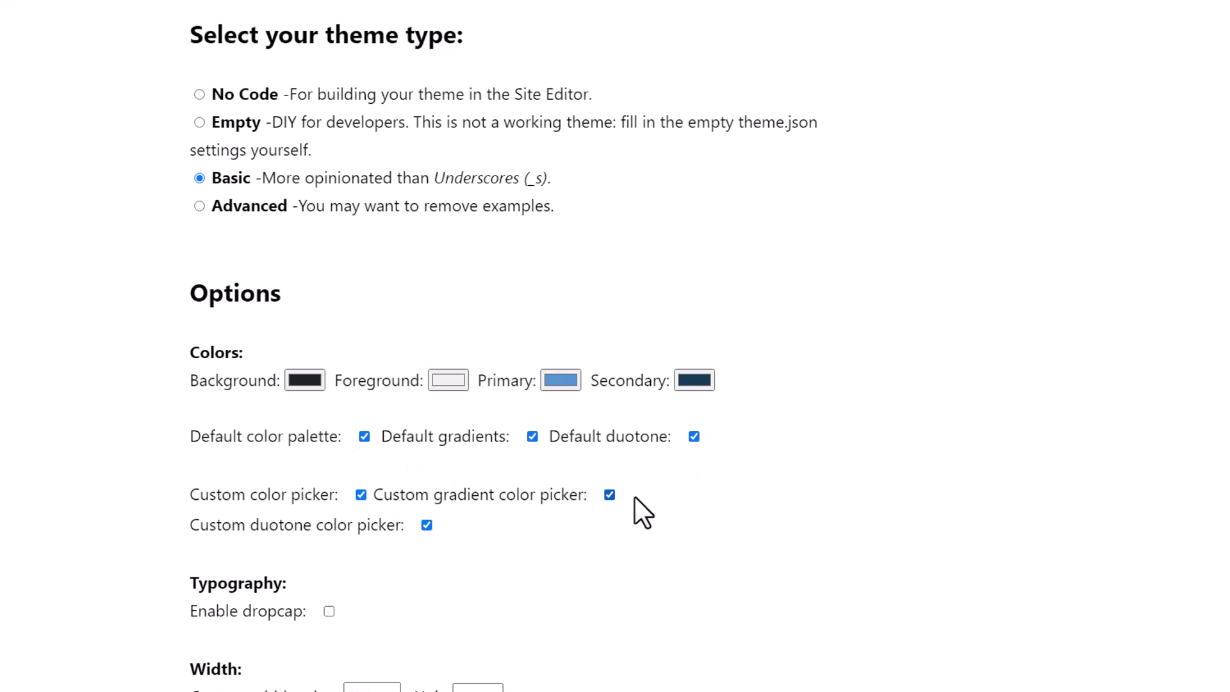
scroll(651, 478, down, 3)
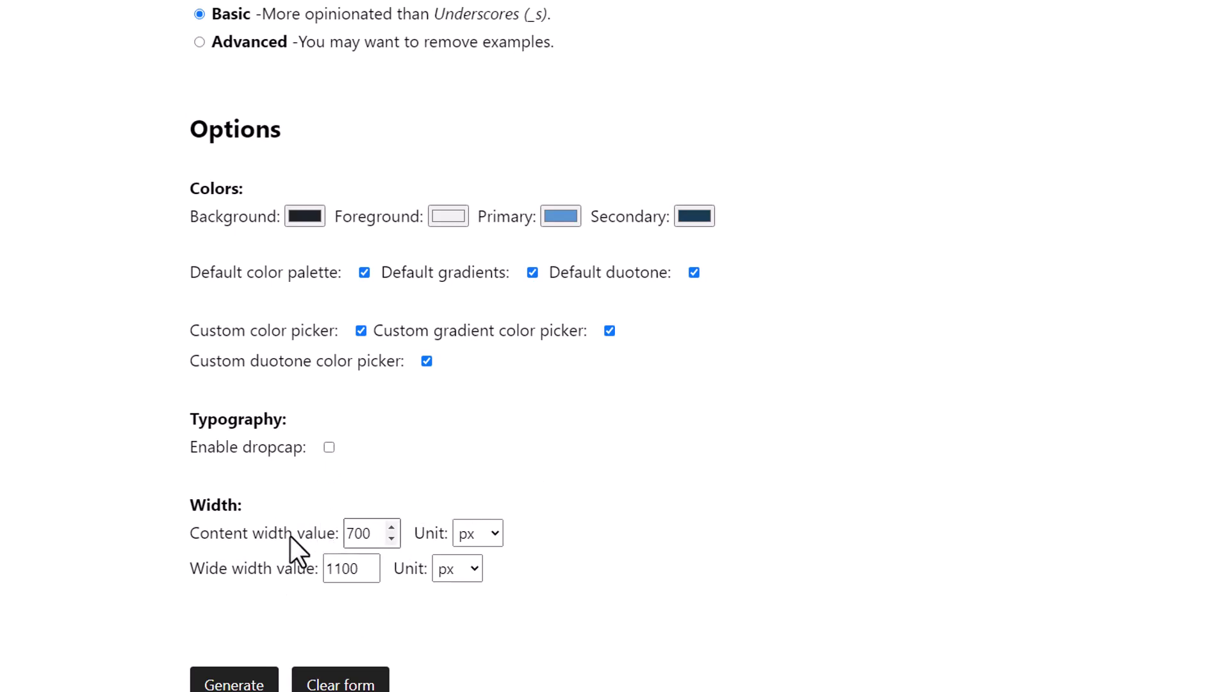
scroll(290, 536, down, 3)
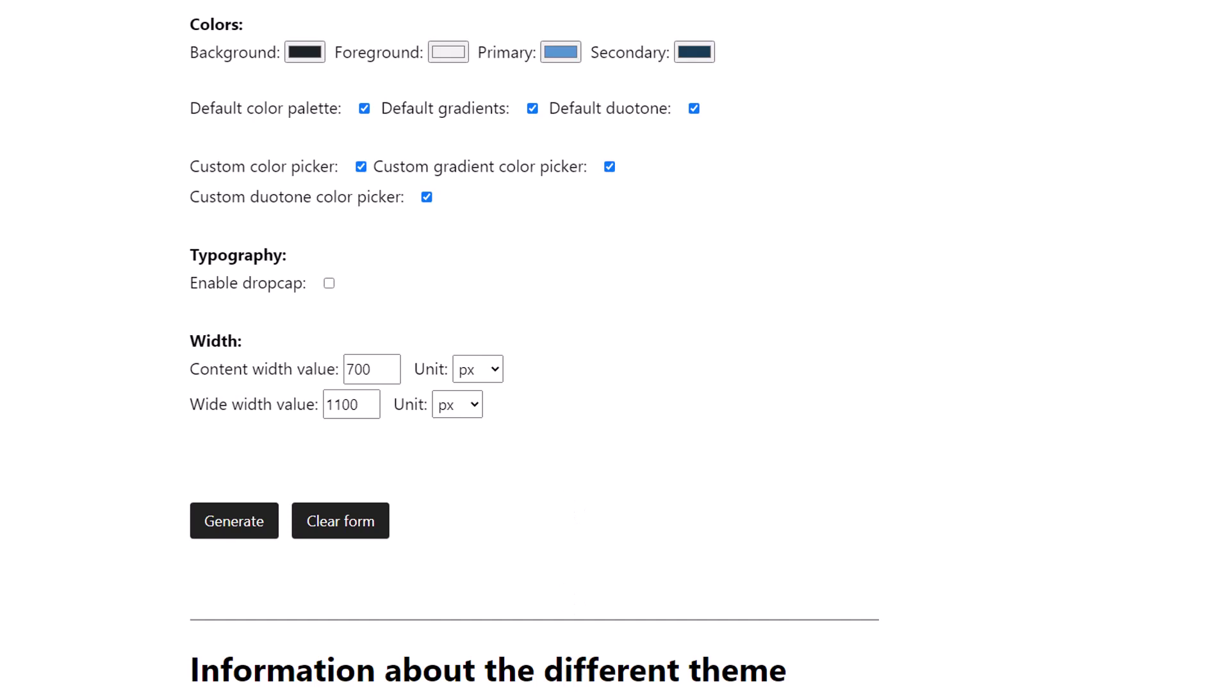
click(580, 660)
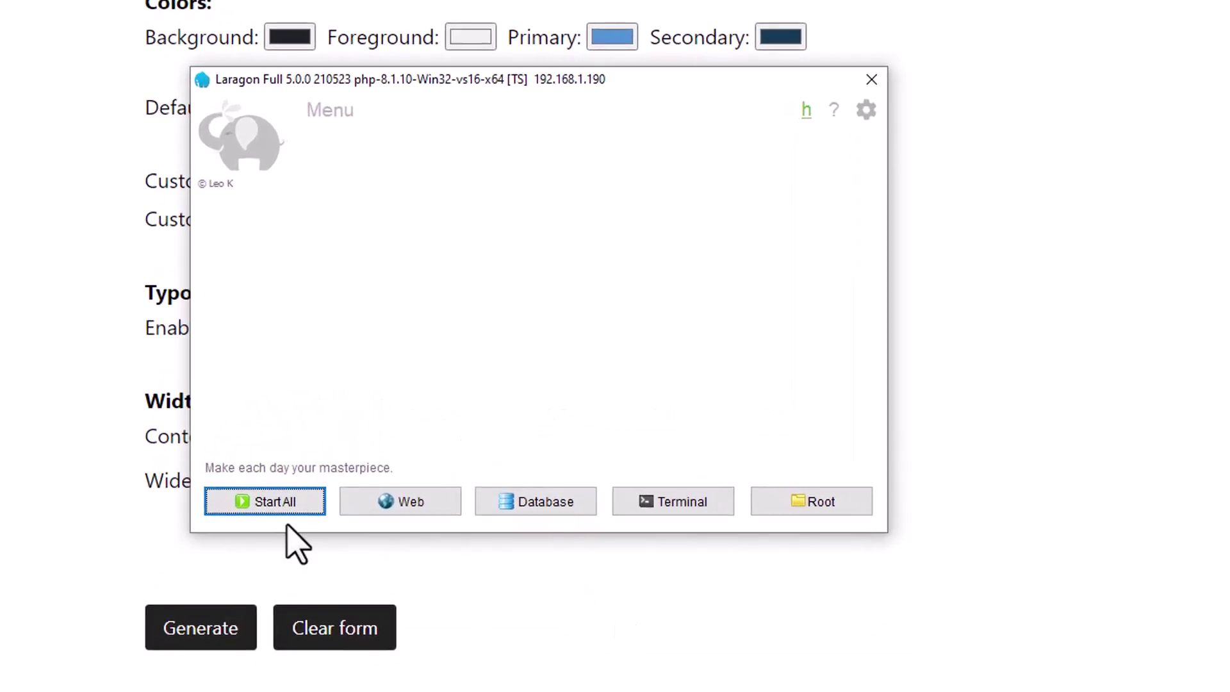
- Start Apache and MySQL in Laragon and open its menu toward Quick app > WordPress
click(277, 506)
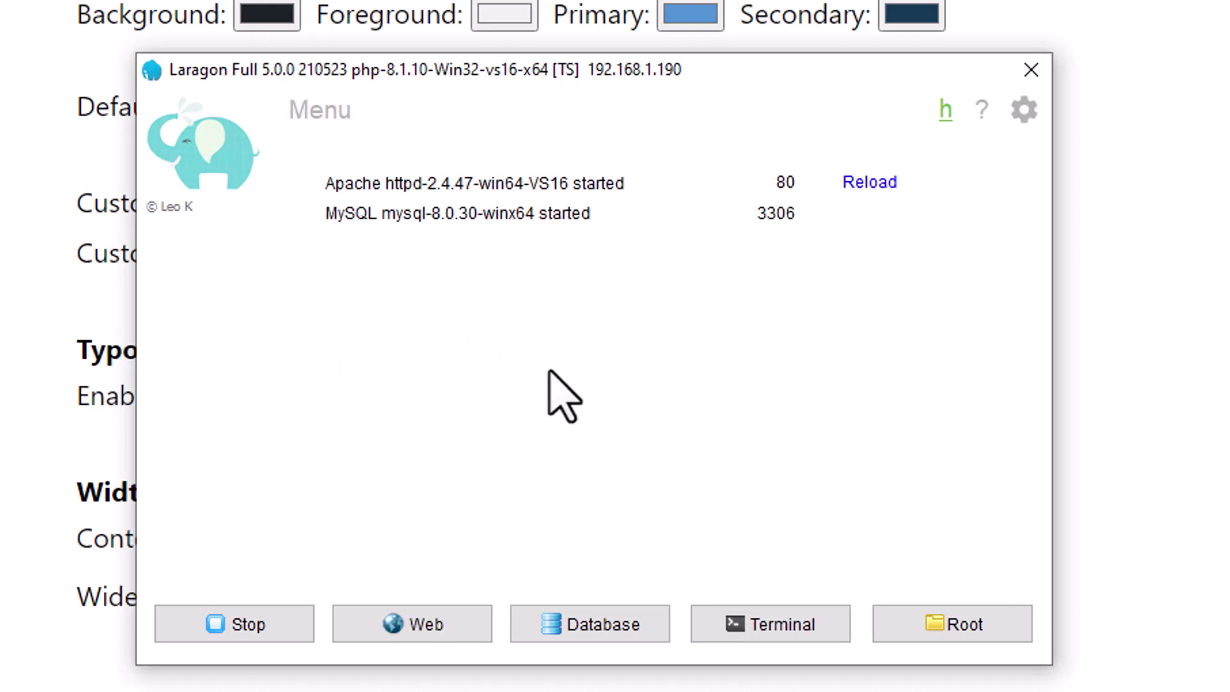
drag(637, 80, 433, 48)
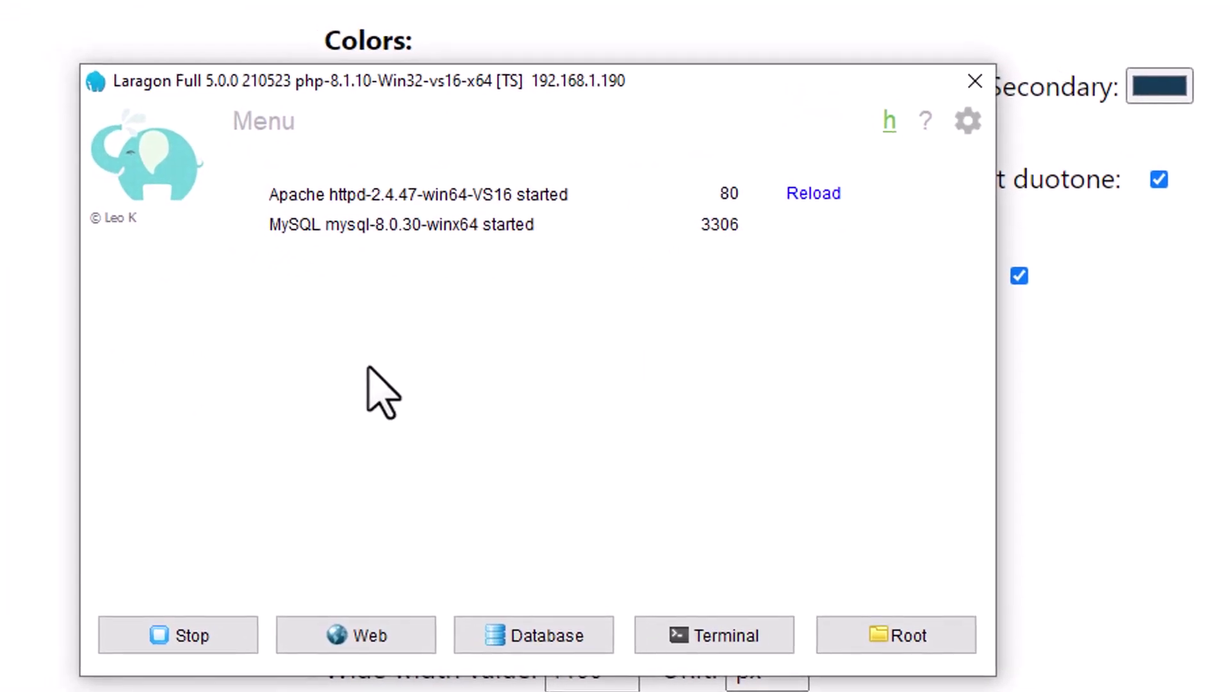
right_click(322, 313)
mouse_move(474, 389)
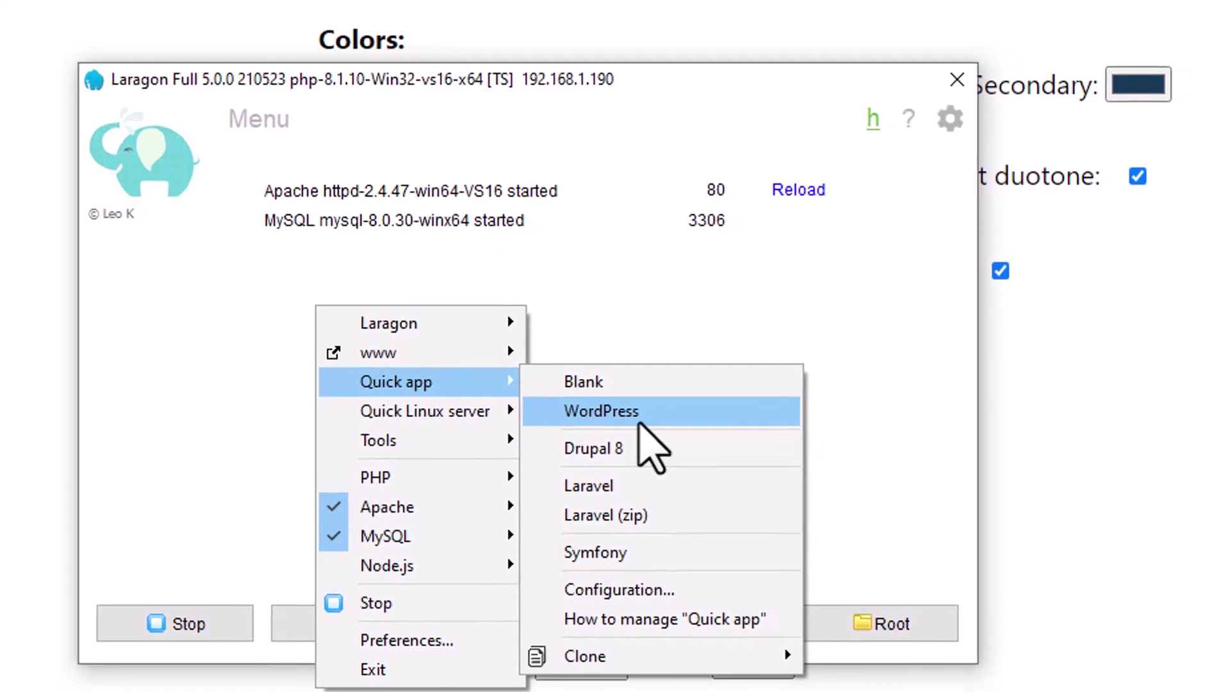
mouse_move(440, 440)
mouse_move(617, 530)
mouse_move(599, 626)
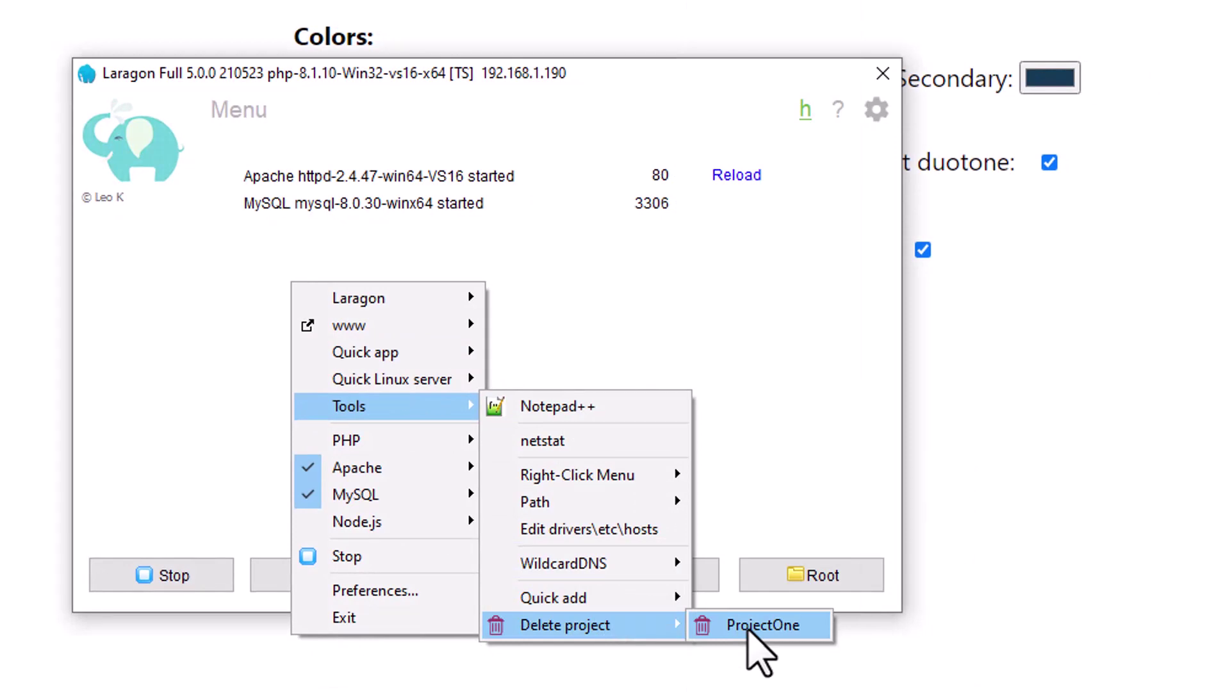
mouse_move(410, 354)
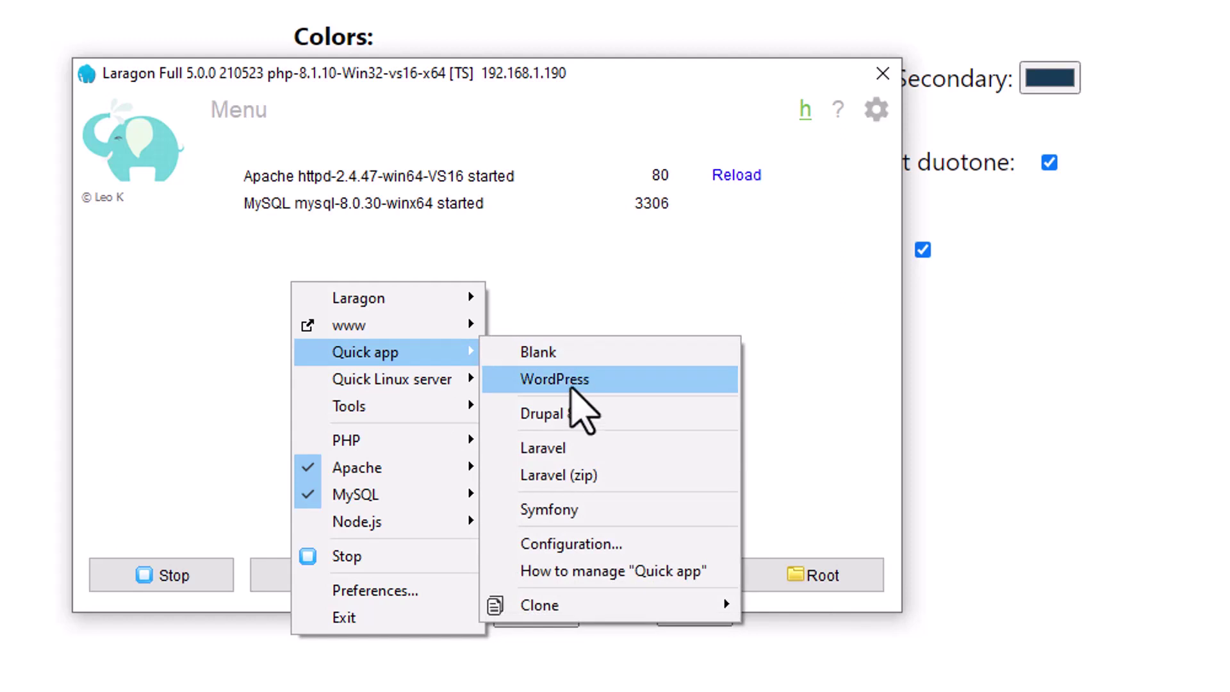
- Create a WordPress quick app named 'Pro Developer Challenge' and visit the new site
click(570, 387)
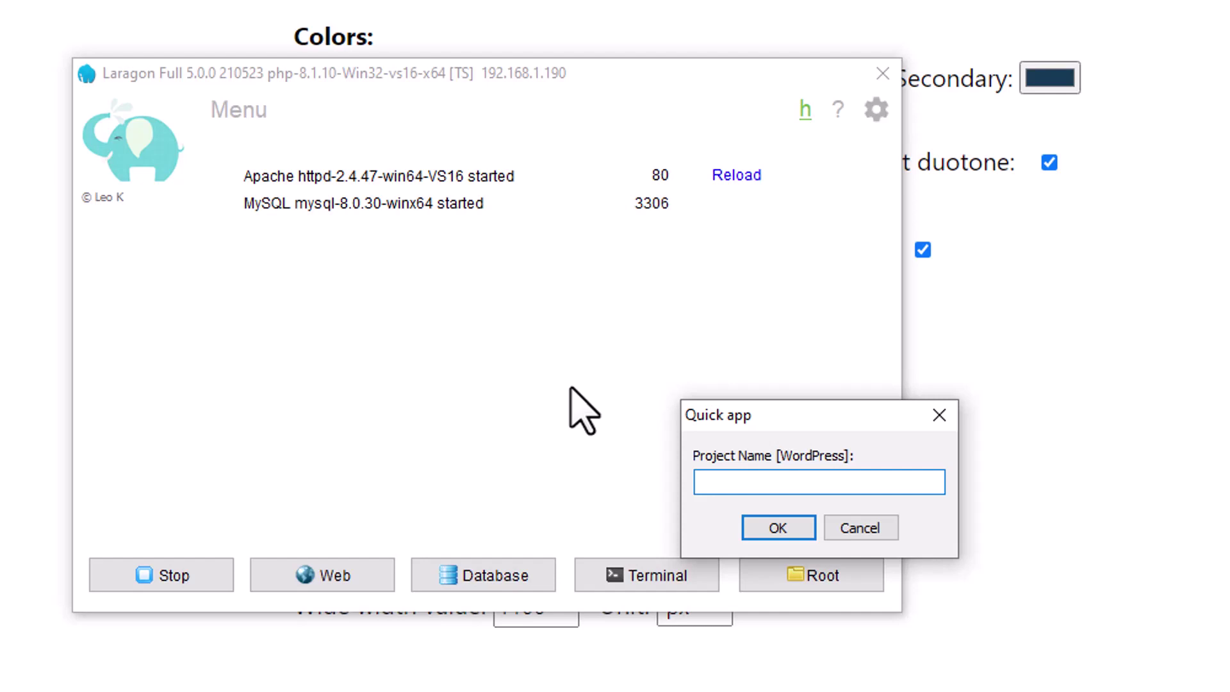
text(Pro Developer Challenge)
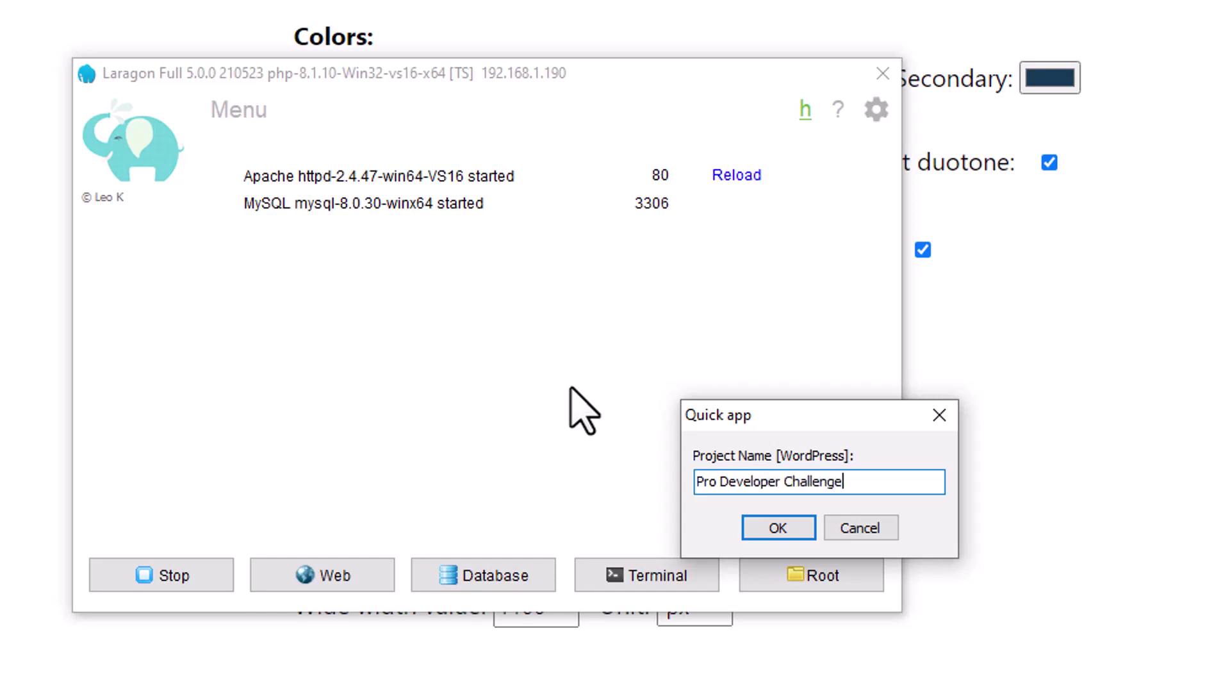
click(770, 525)
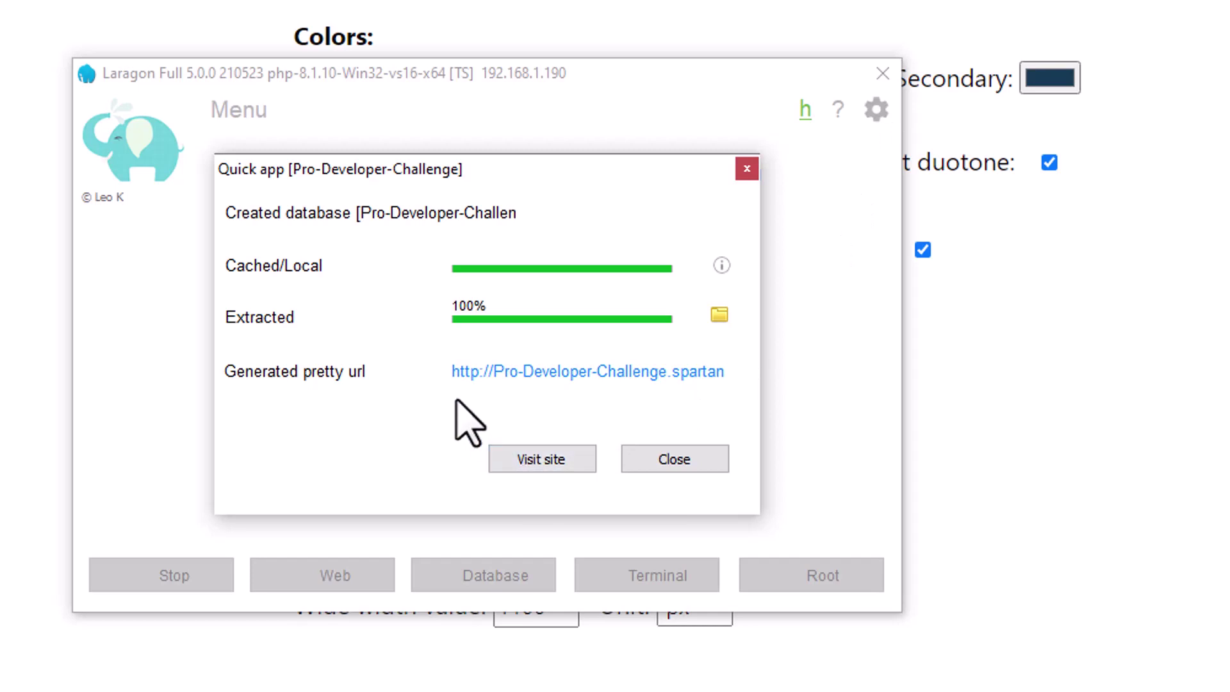
click(540, 469)
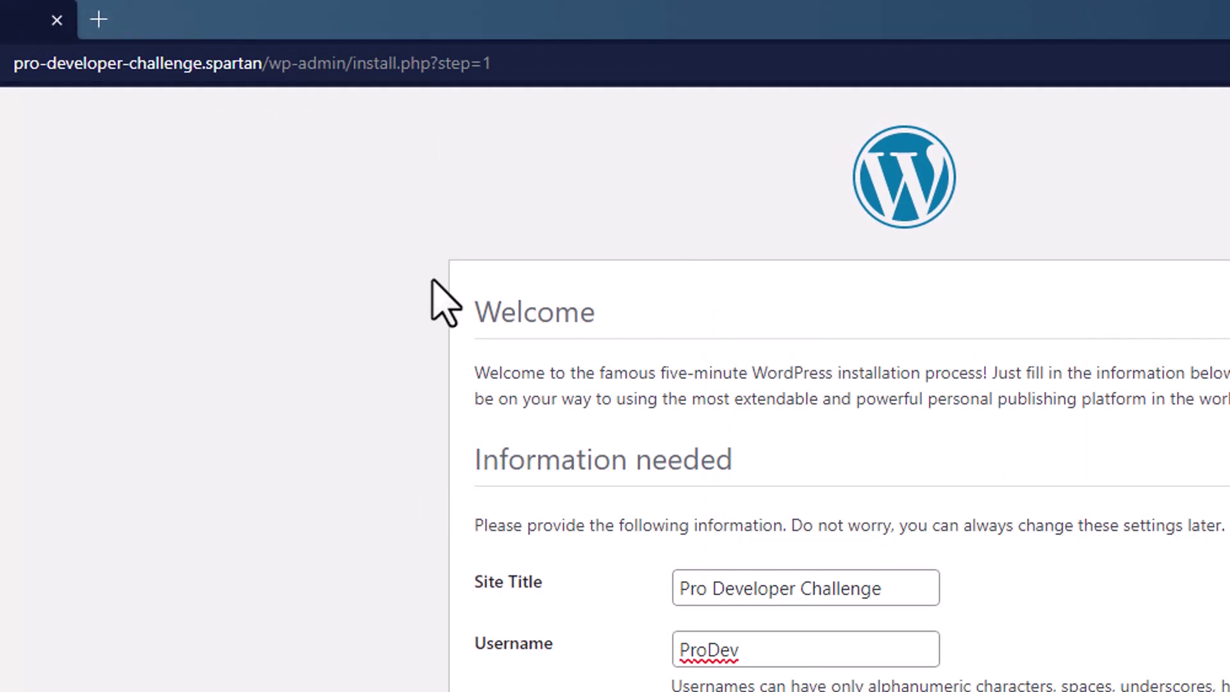
- Select the pro-developer-challenge.spartan hostname in the browser's address bar
click(321, 67)
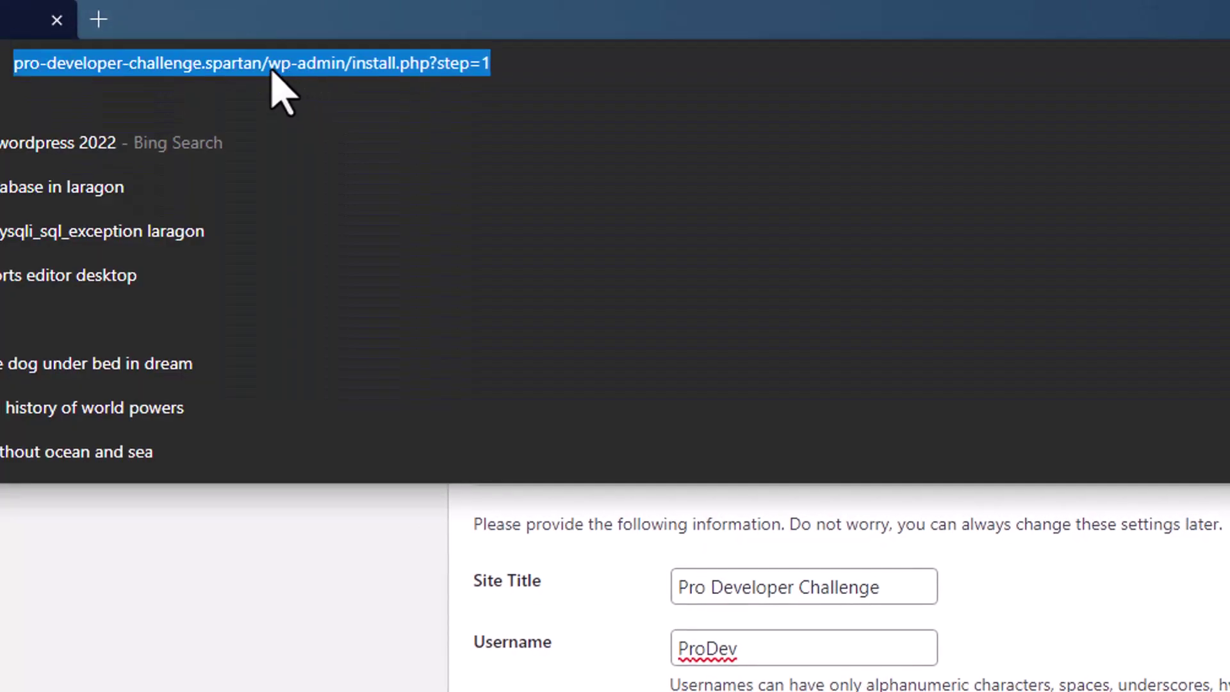
click(266, 64)
drag(261, 62, 86, 70)
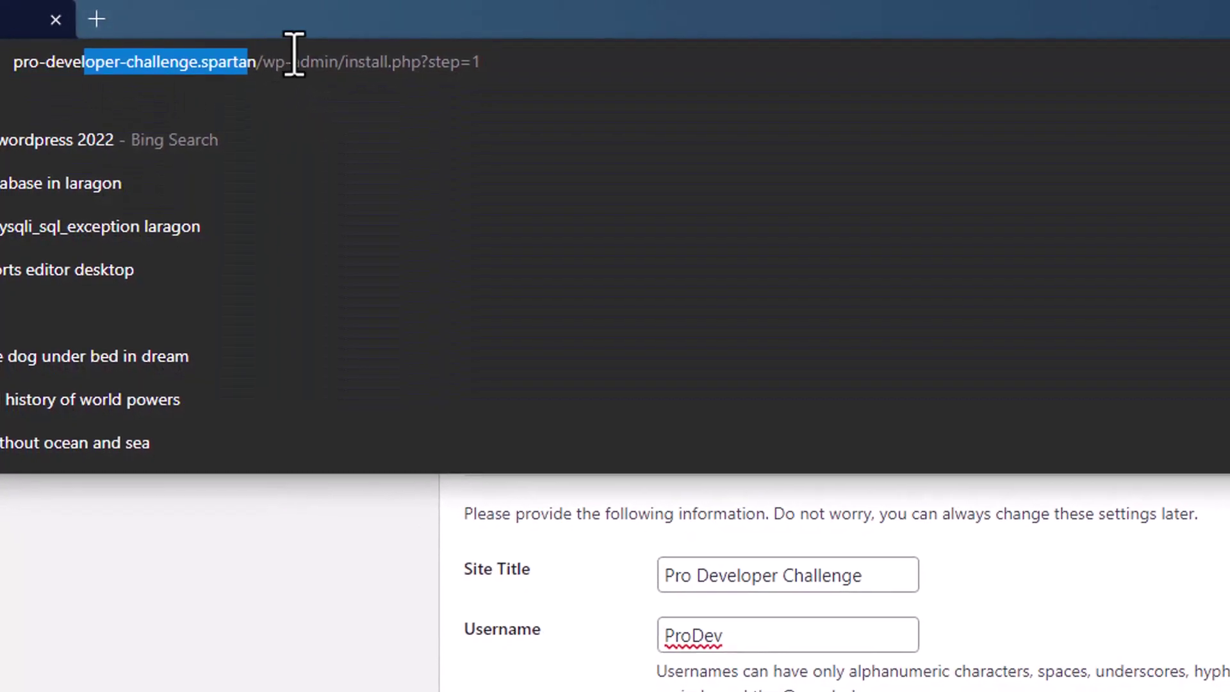
drag(249, 62, 9, 64)
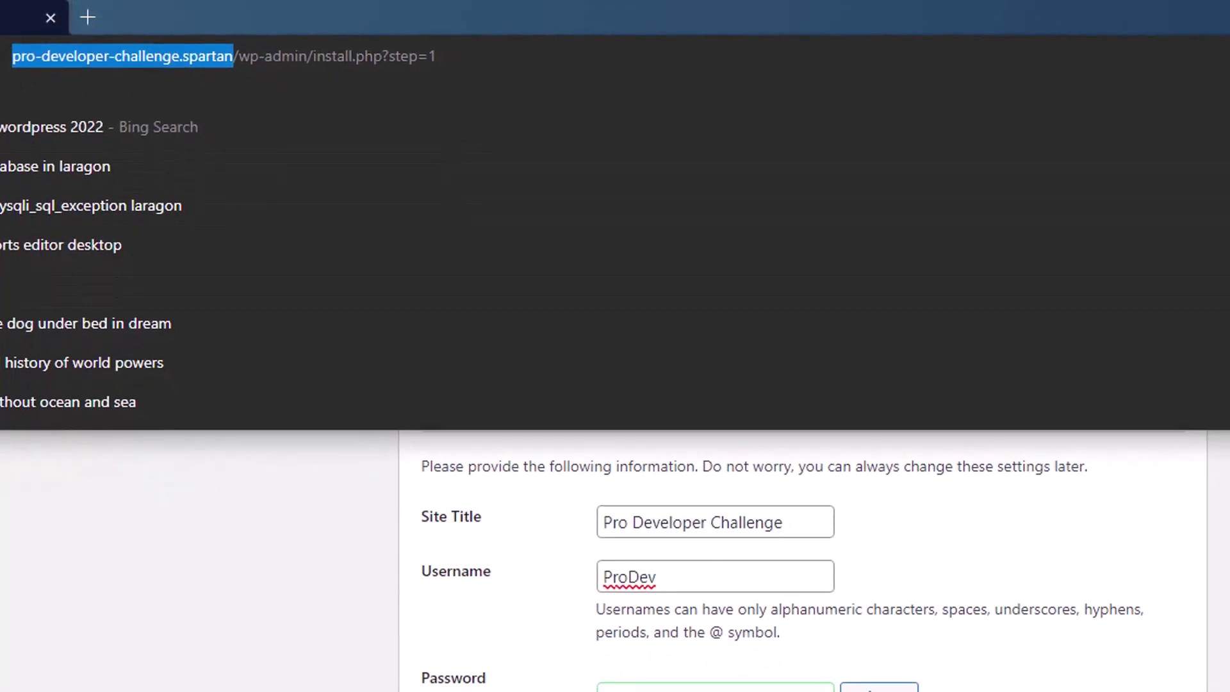
- Check the .spartan hostname suffix in Laragon's preferences, then reselect the site address in the browser
key(alt+Tab)
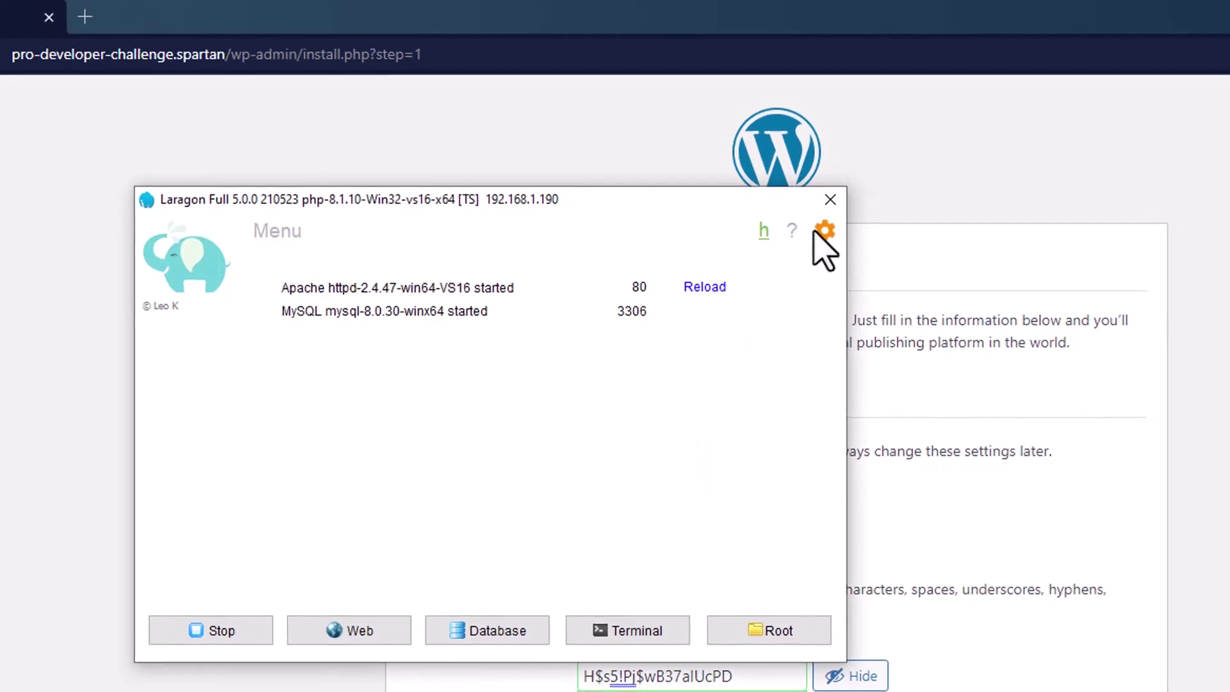
click(820, 232)
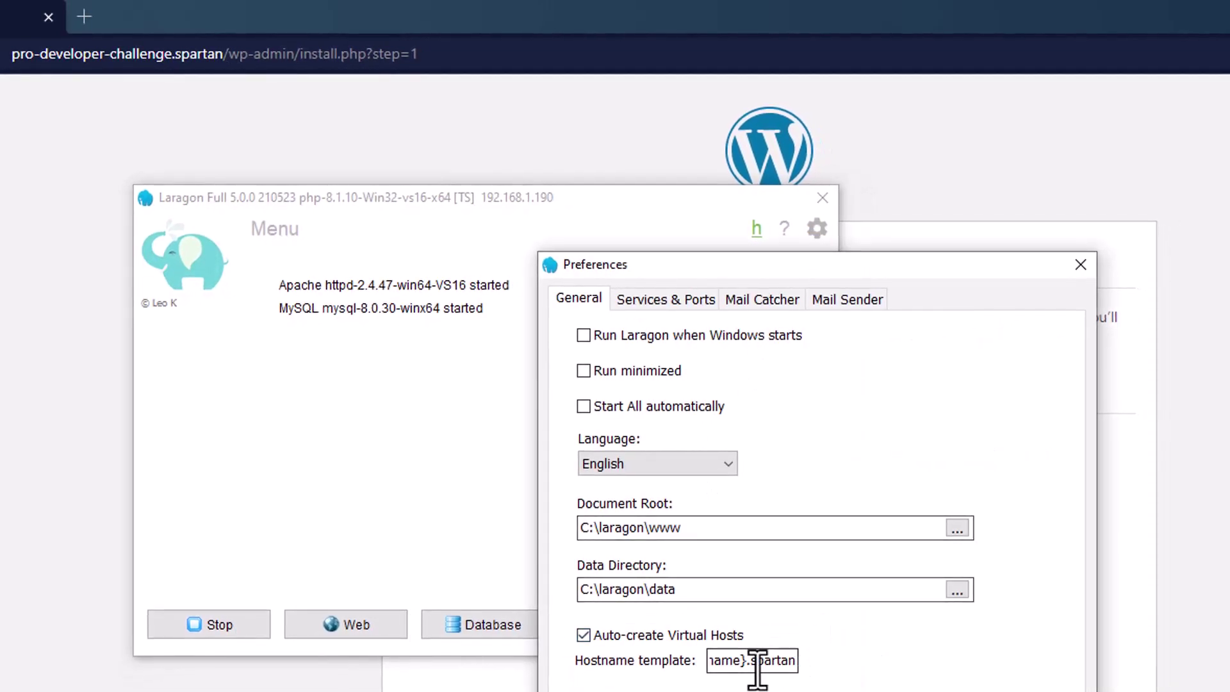
drag(751, 661, 833, 666)
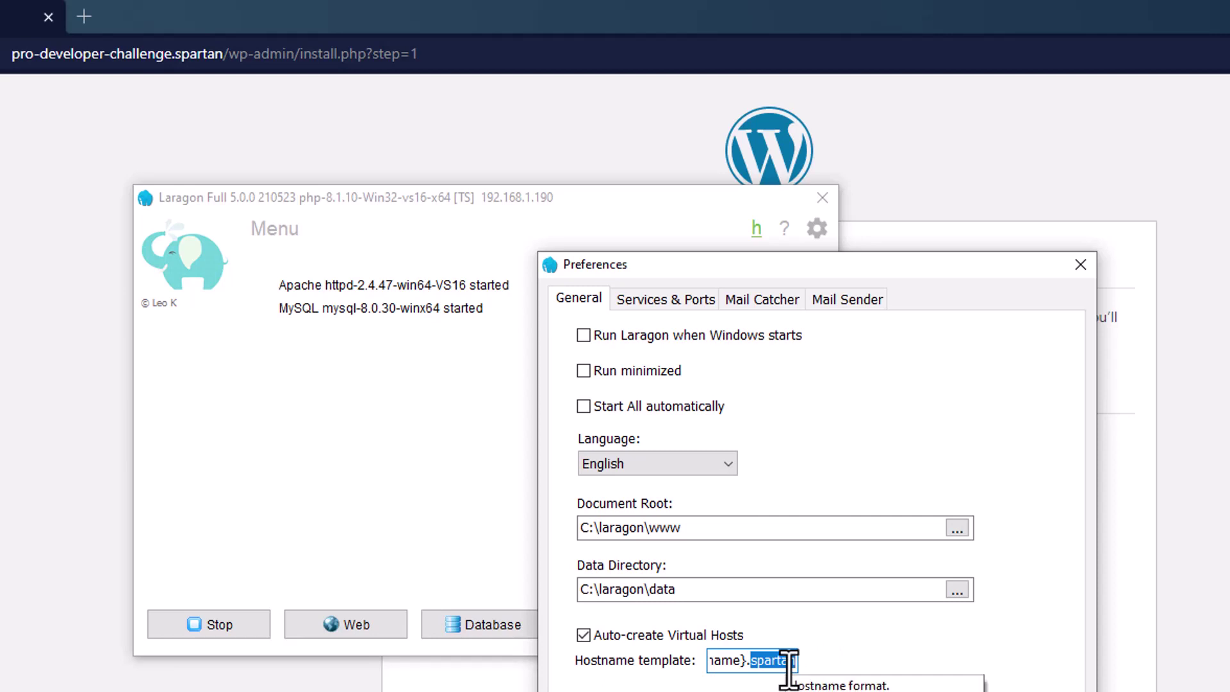
click(1080, 264)
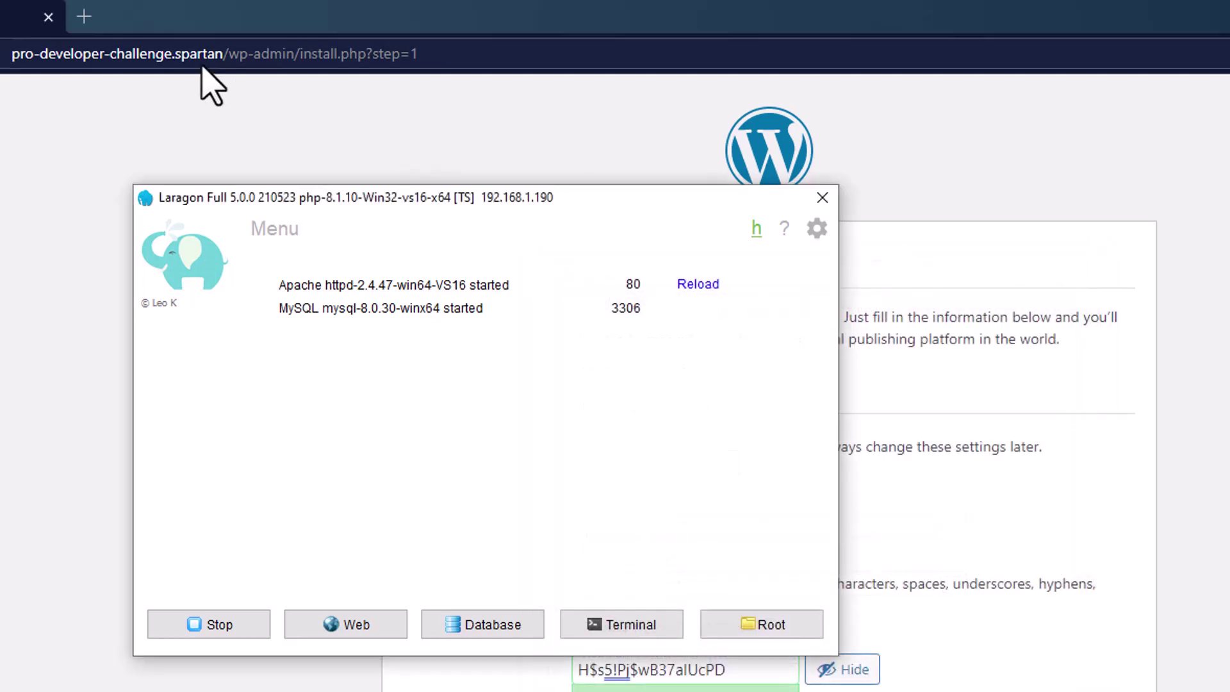
click(209, 70)
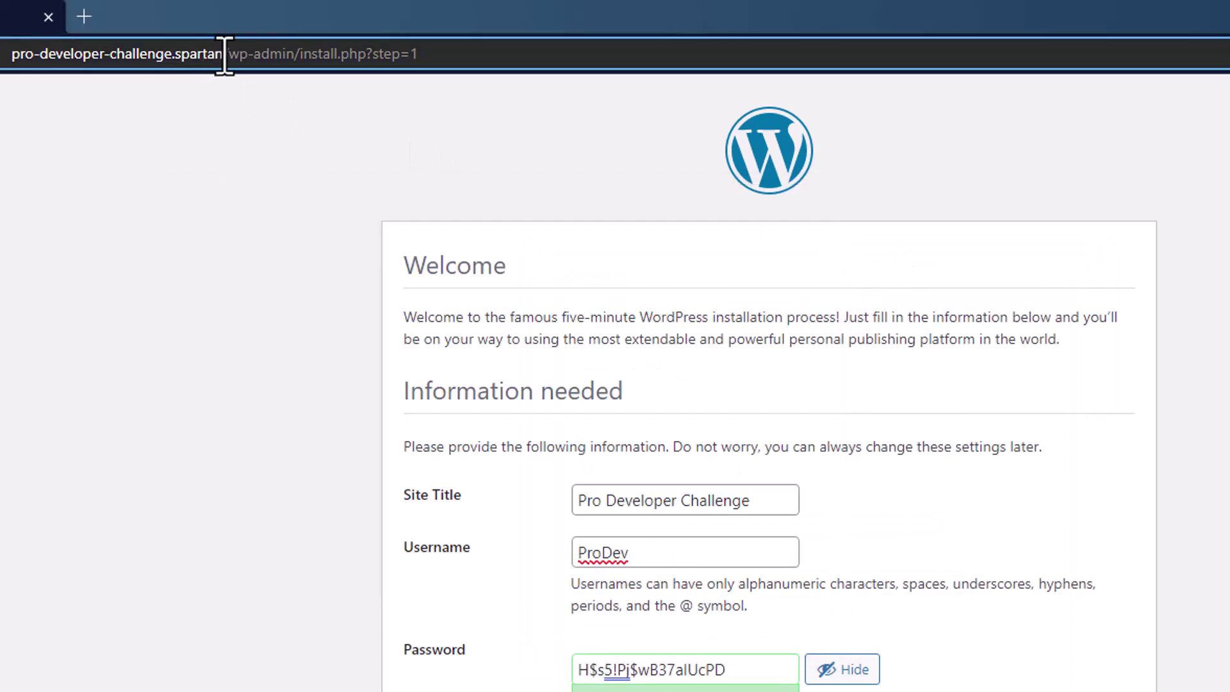
drag(224, 56, 13, 55)
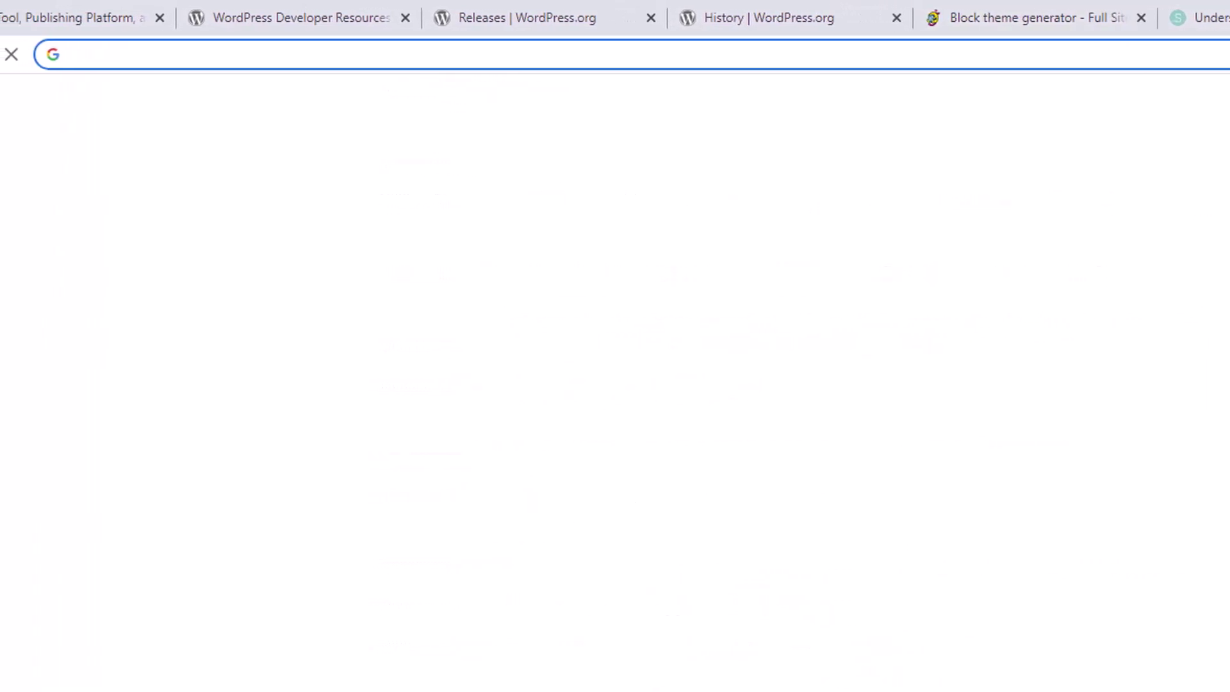
- Load the site in a new tab and continue with English (United States) as the language
text(http://pro-developer-challenge.spartan/)
key(Return)
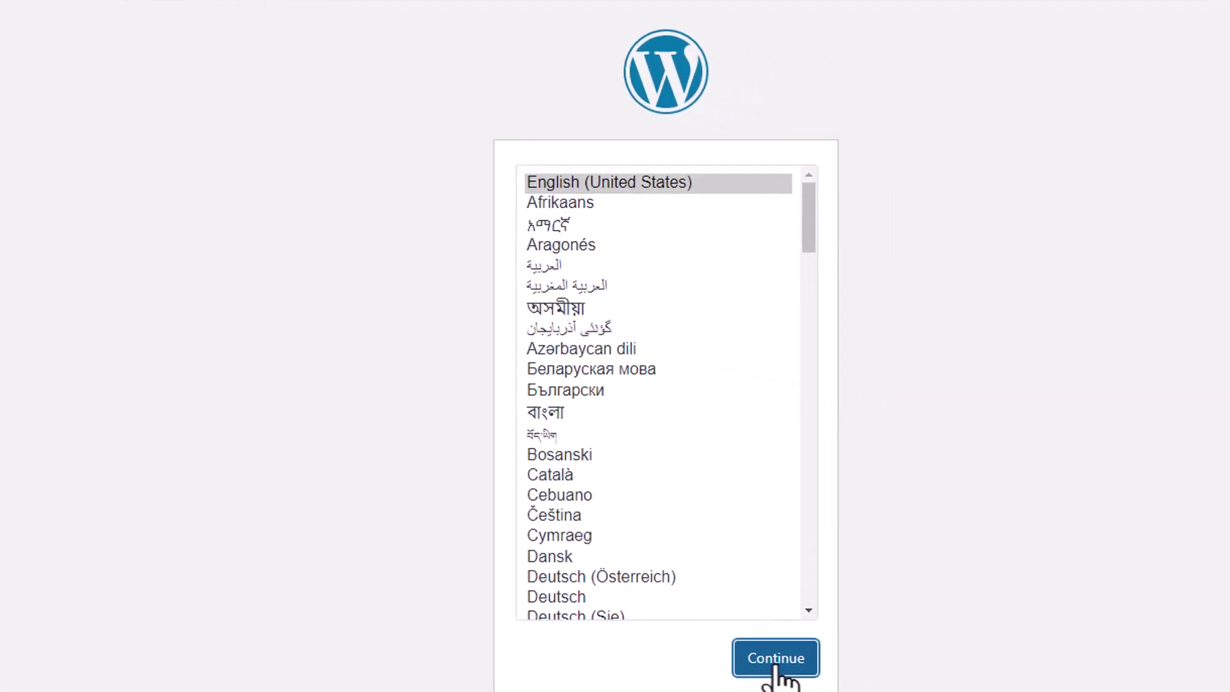
click(896, 688)
- Install WordPress with title 'Pro Developer Challenge', an admin username, the generated password and admin e-mail
click(459, 385)
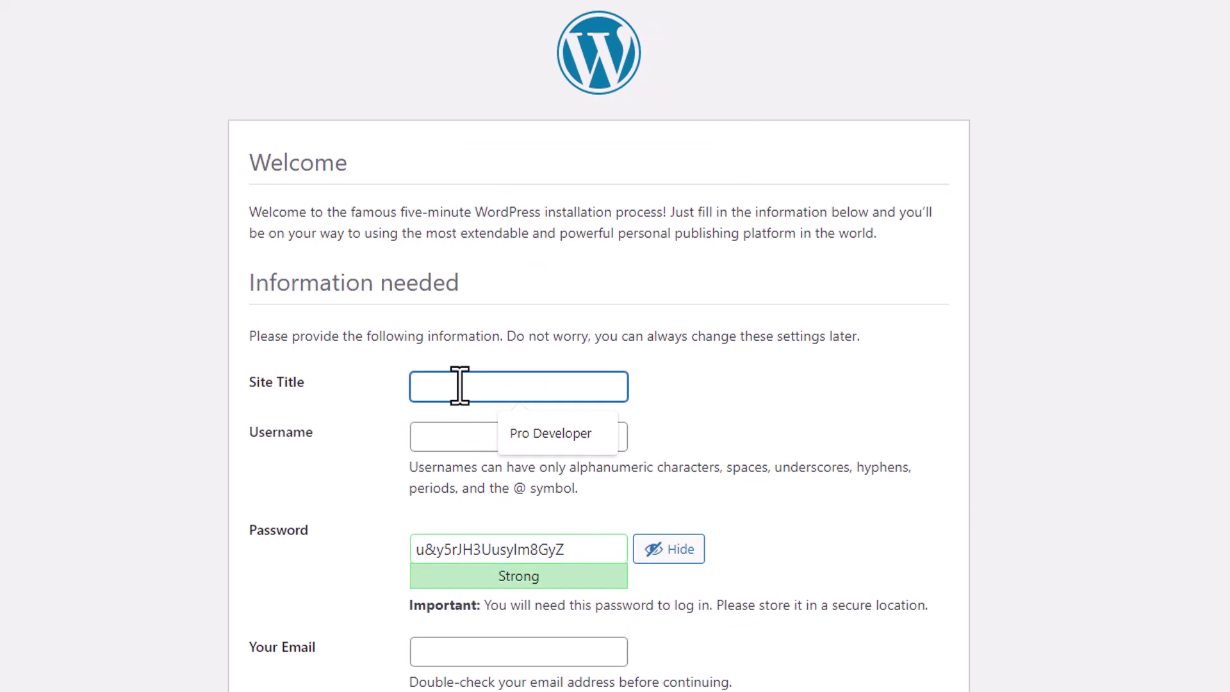
text(Pro Developer)
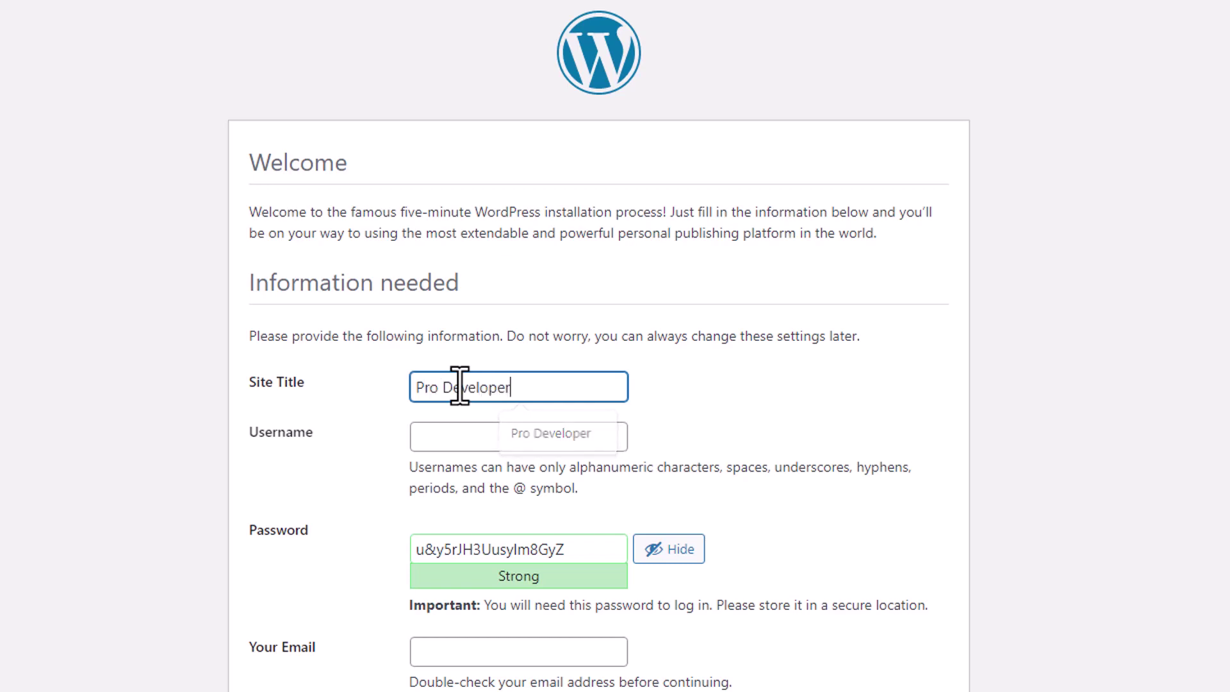
text( Challenge)
key(Tab)
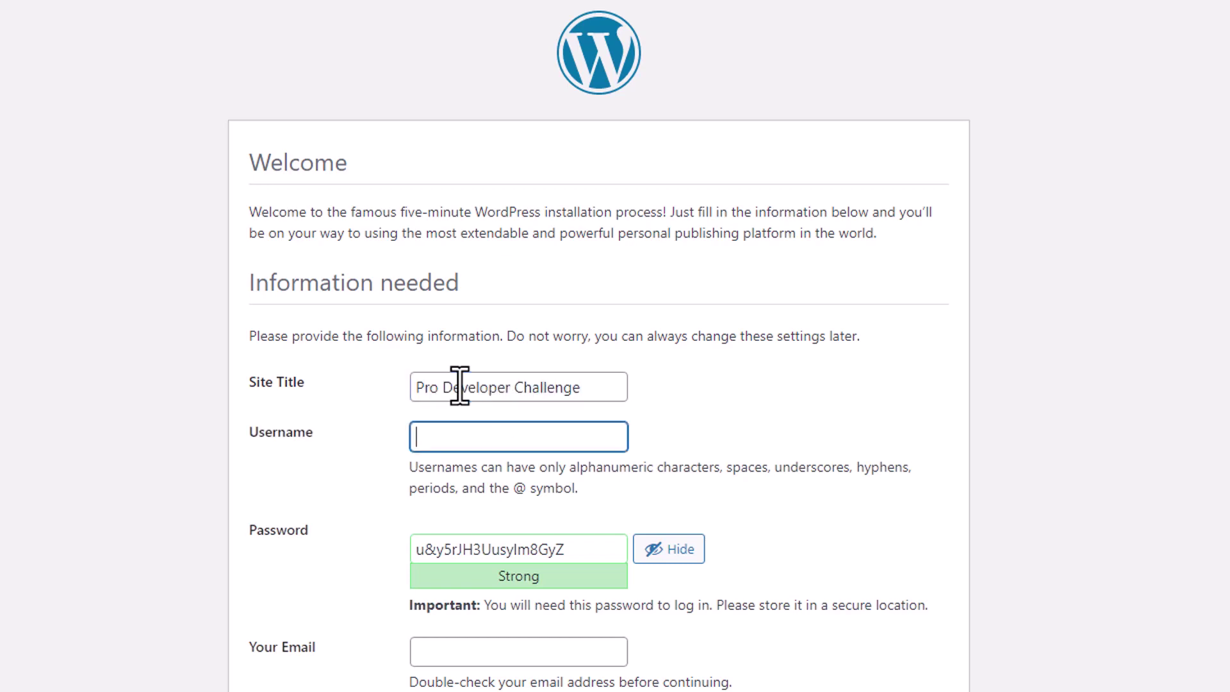
key(Tab)
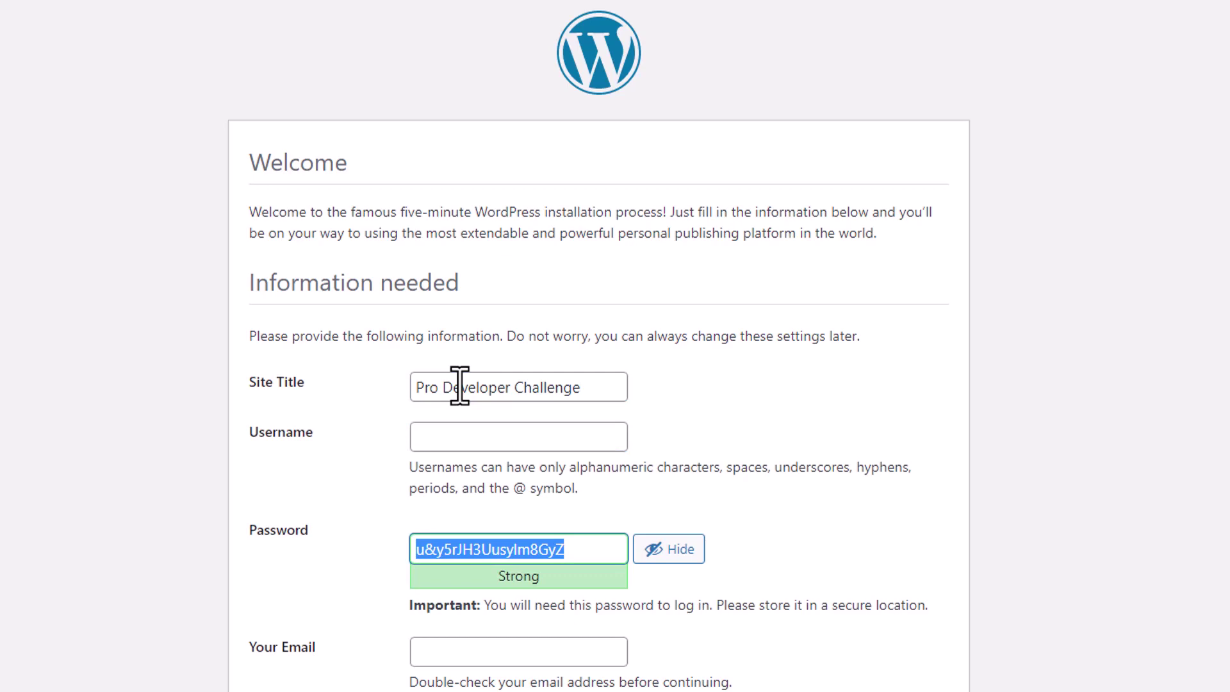
click(439, 437)
text(ProD)
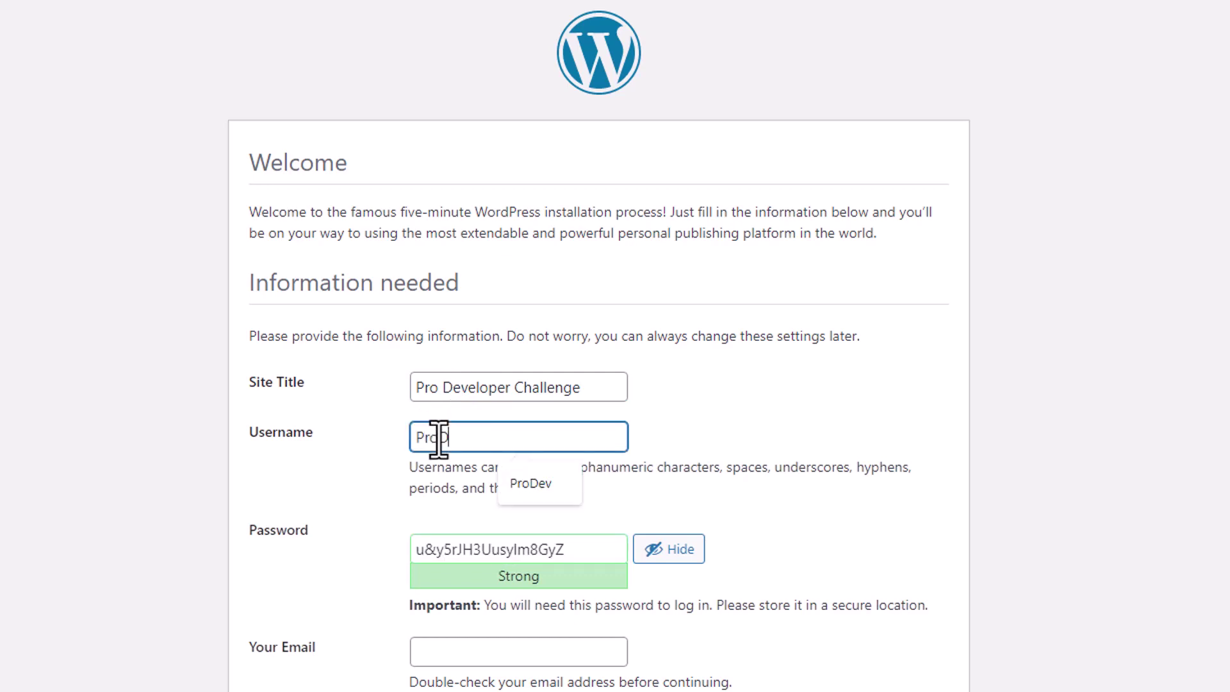
text(ev)
triple_click(590, 548)
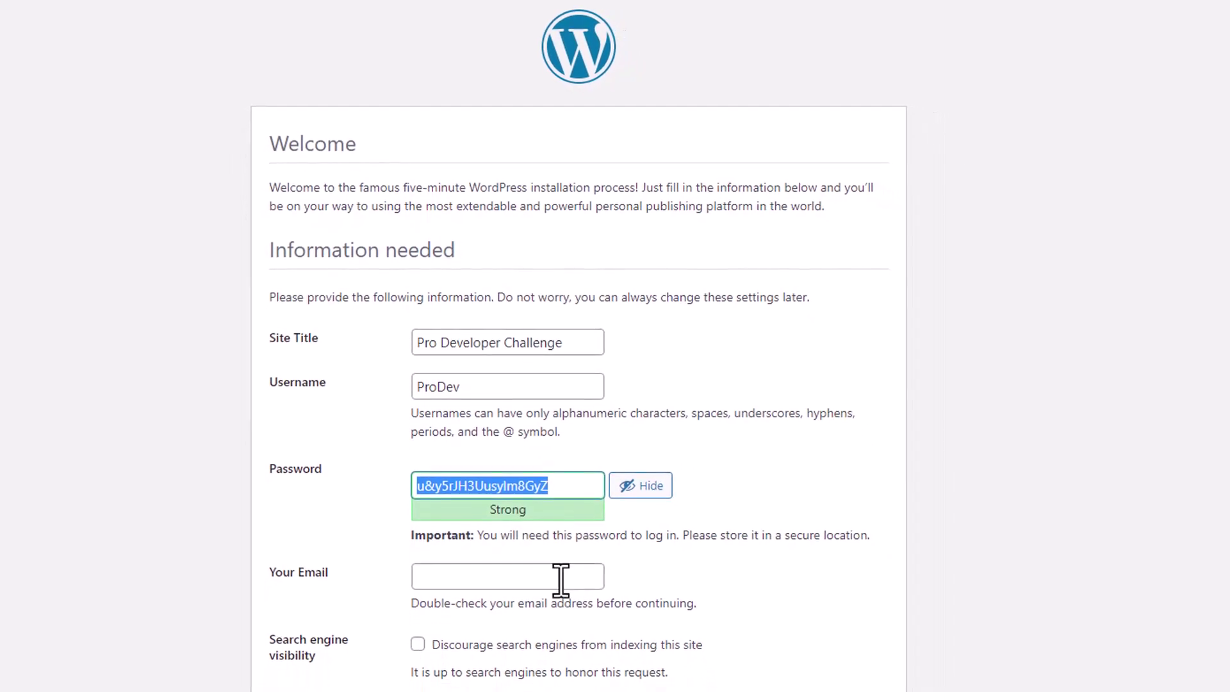
click(487, 611)
click(532, 594)
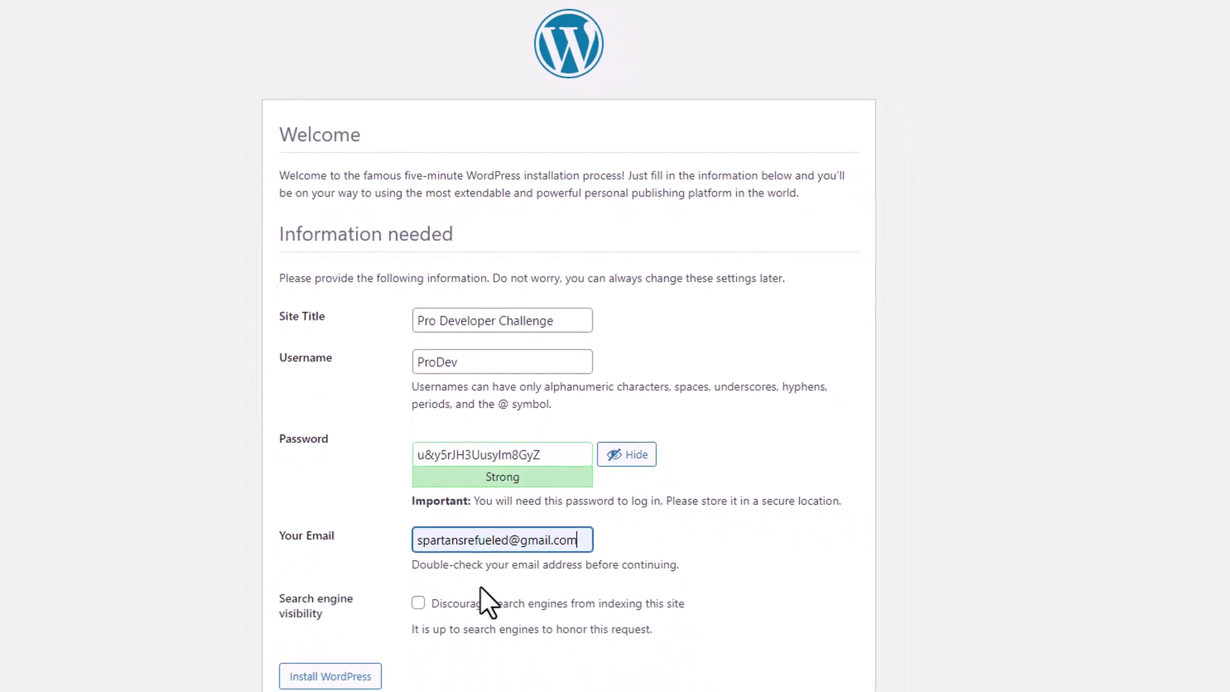
click(347, 666)
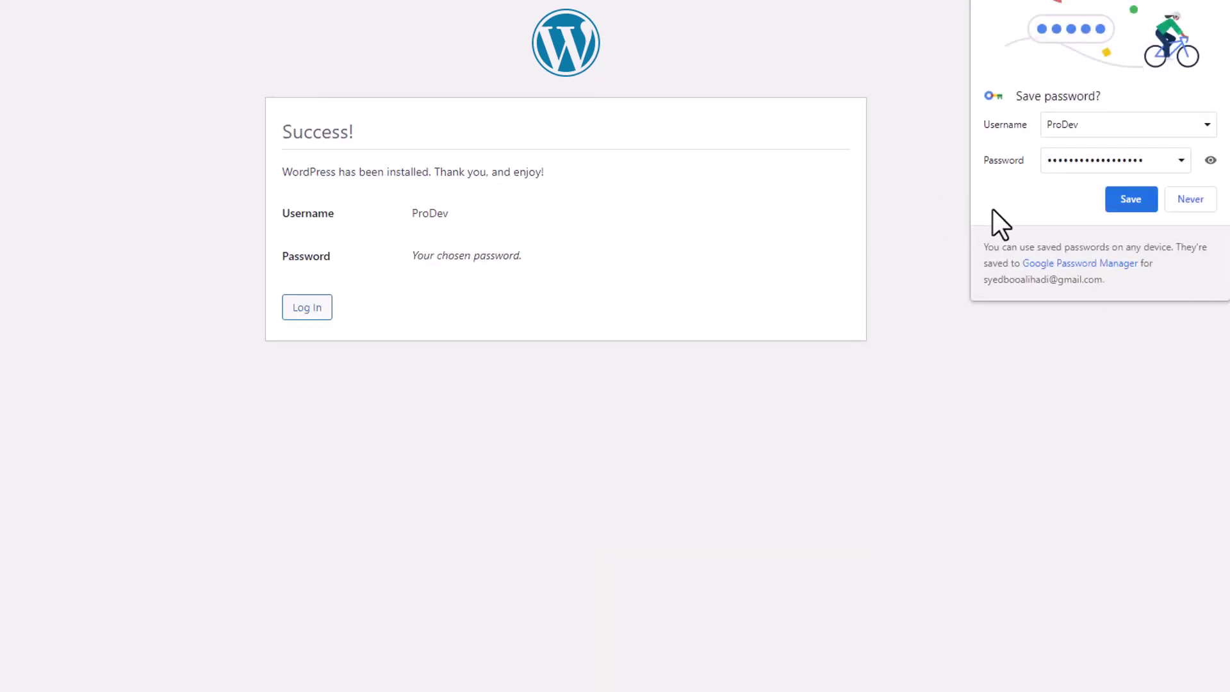
- Save the new site's login password in Chrome
click(1130, 199)
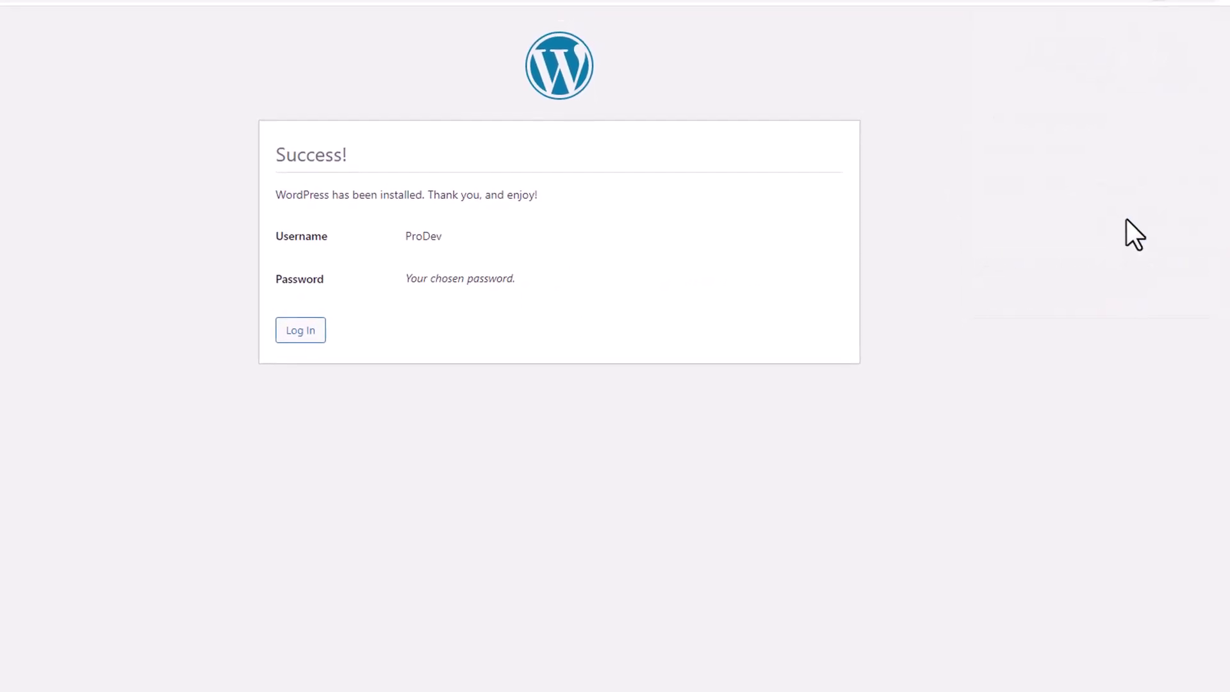
click(1152, 13)
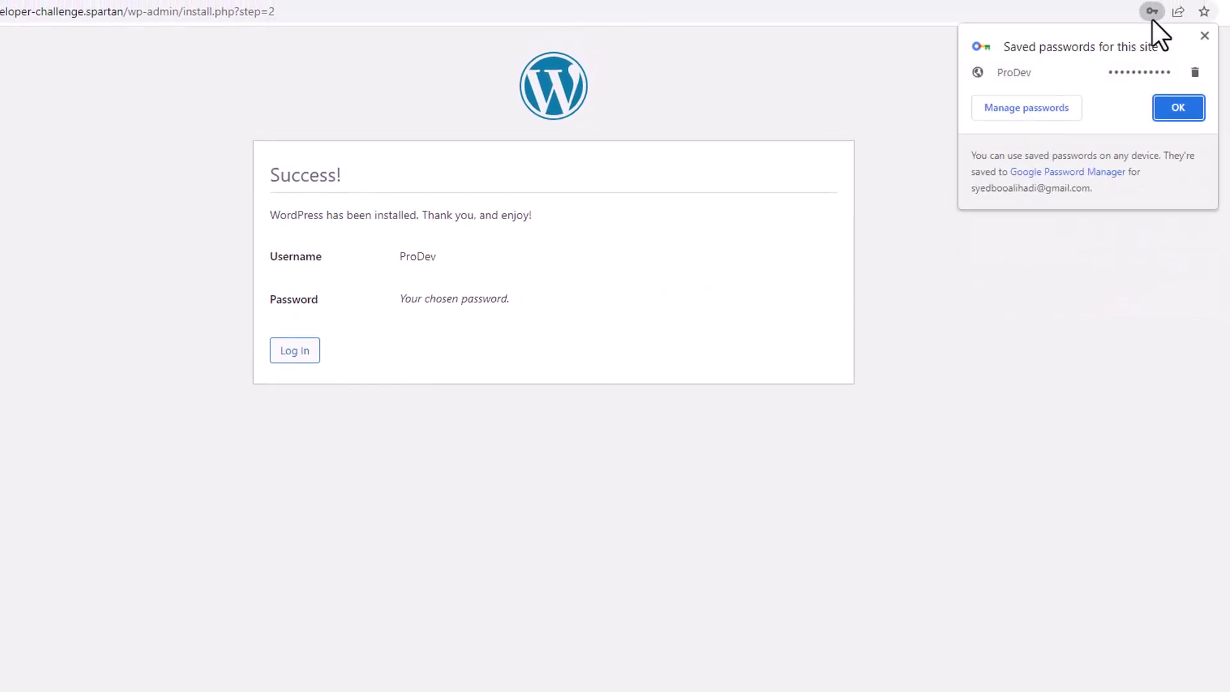
click(1181, 102)
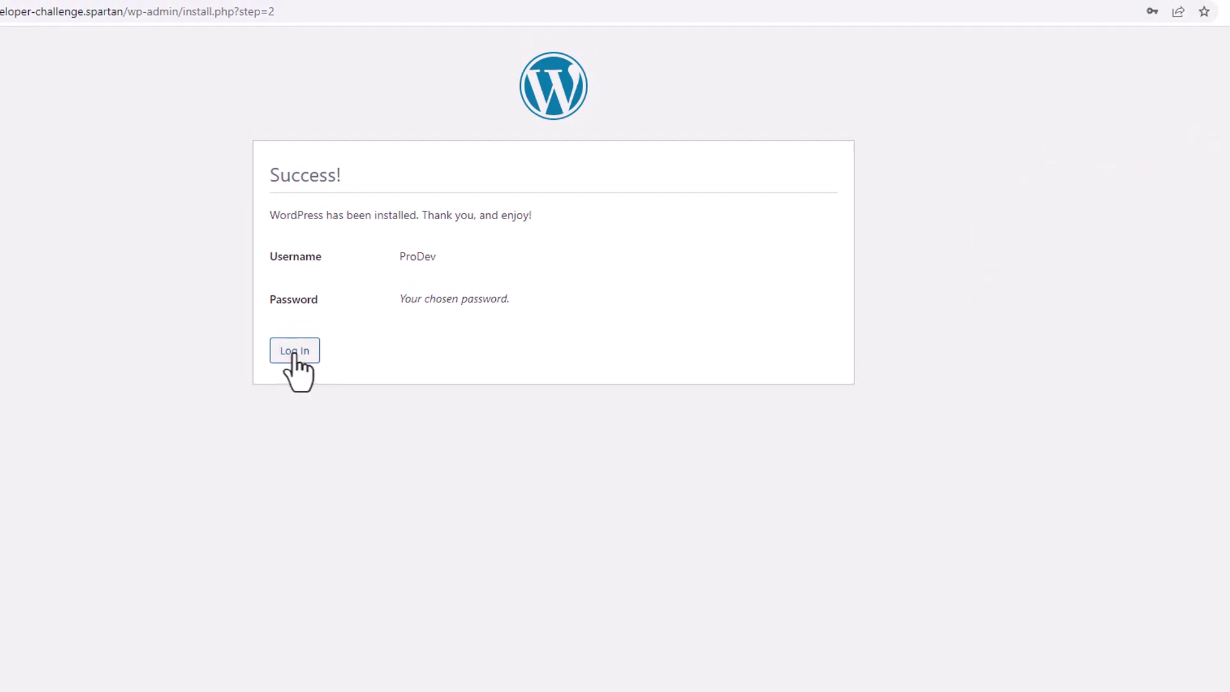
- Log in with the admin username and saved password, keeping Remember Me ticked
click(294, 351)
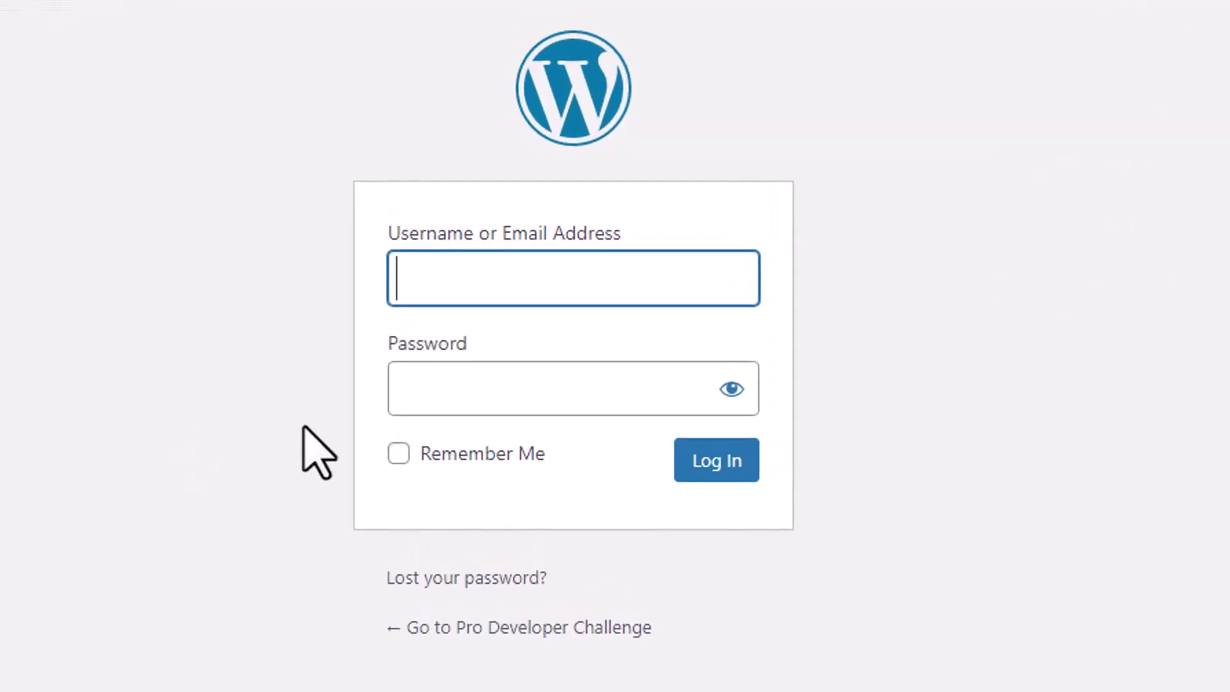
text(Pro)
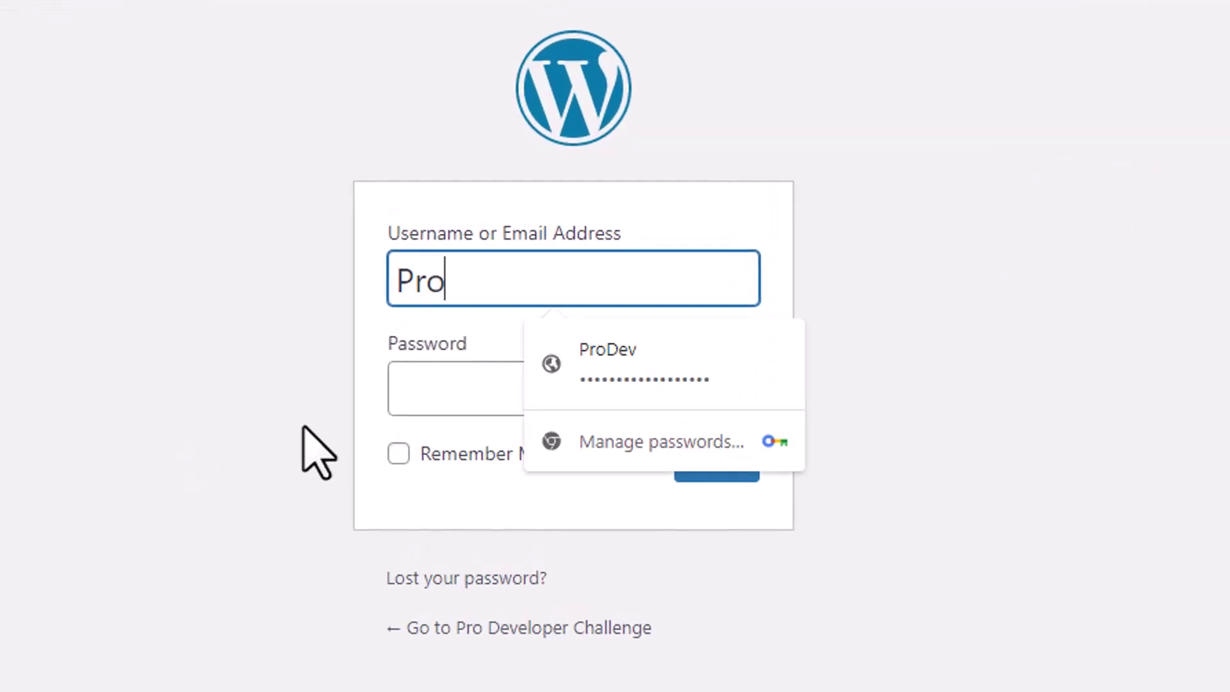
text(Dev)
key(Tab)
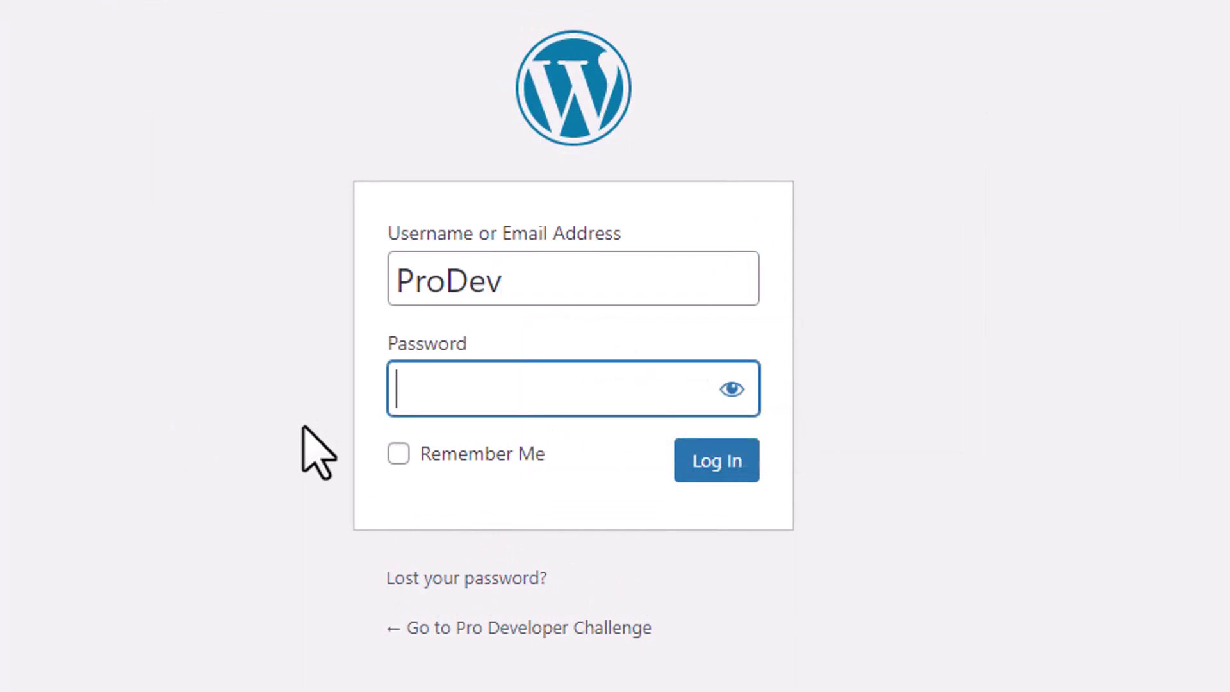
key(ctrl+v)
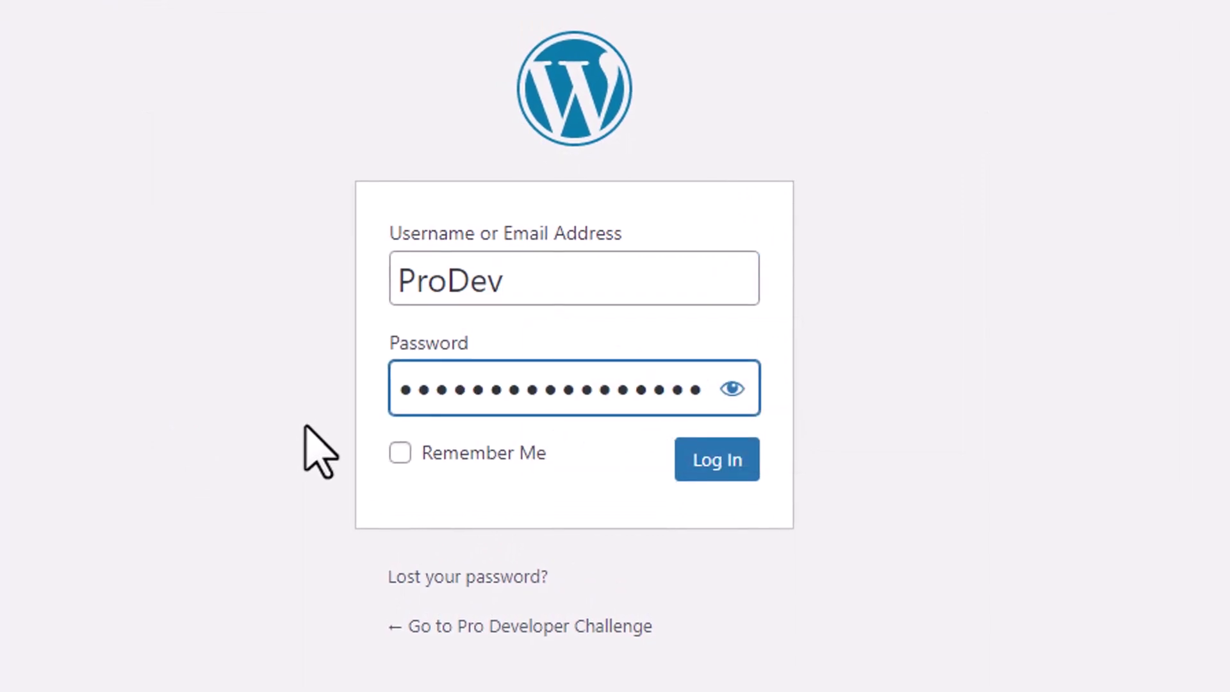
click(410, 446)
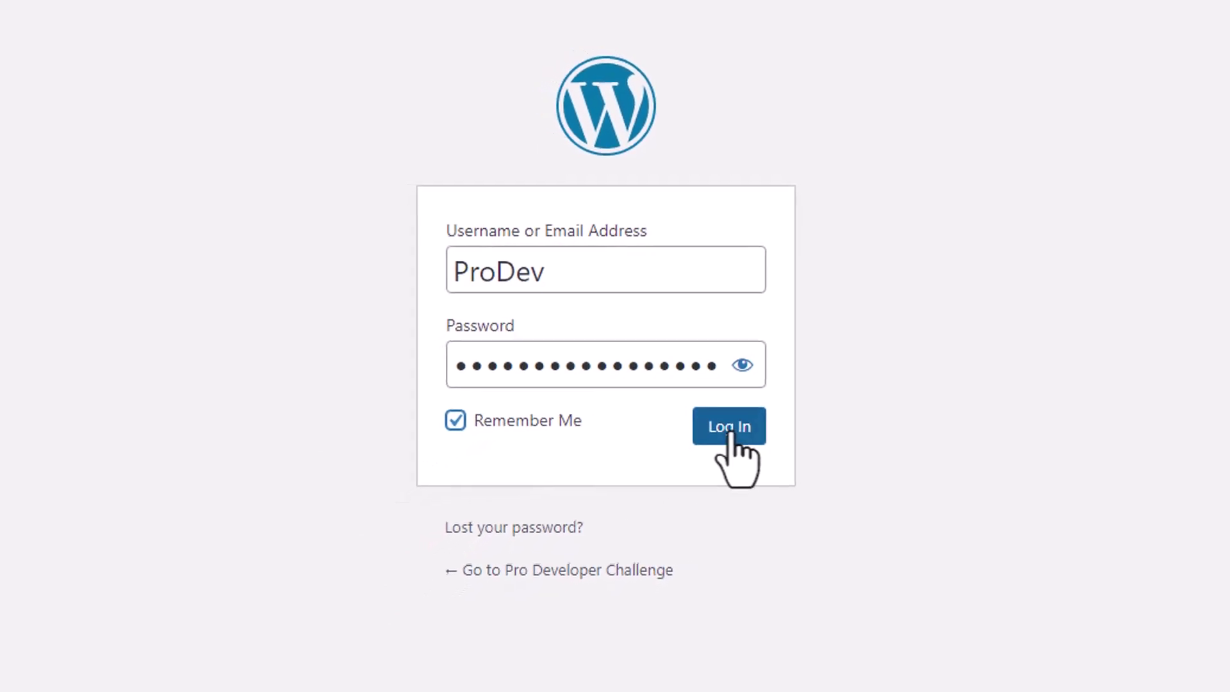
click(730, 432)
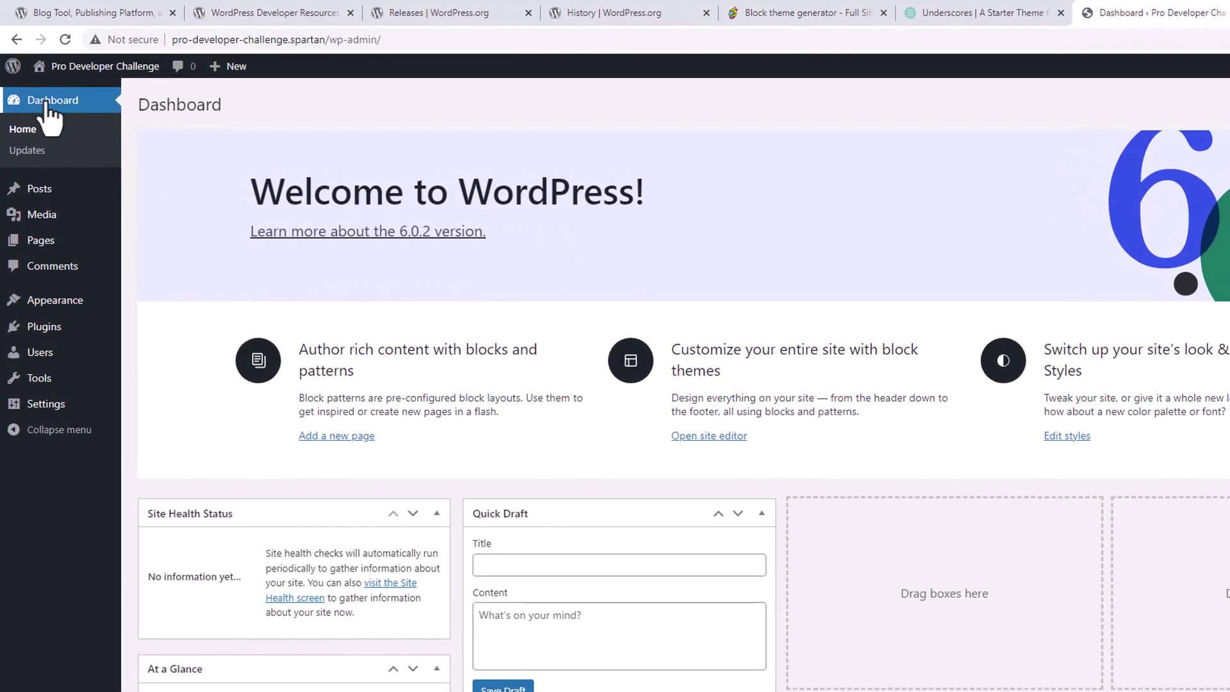
mouse_move(37, 187)
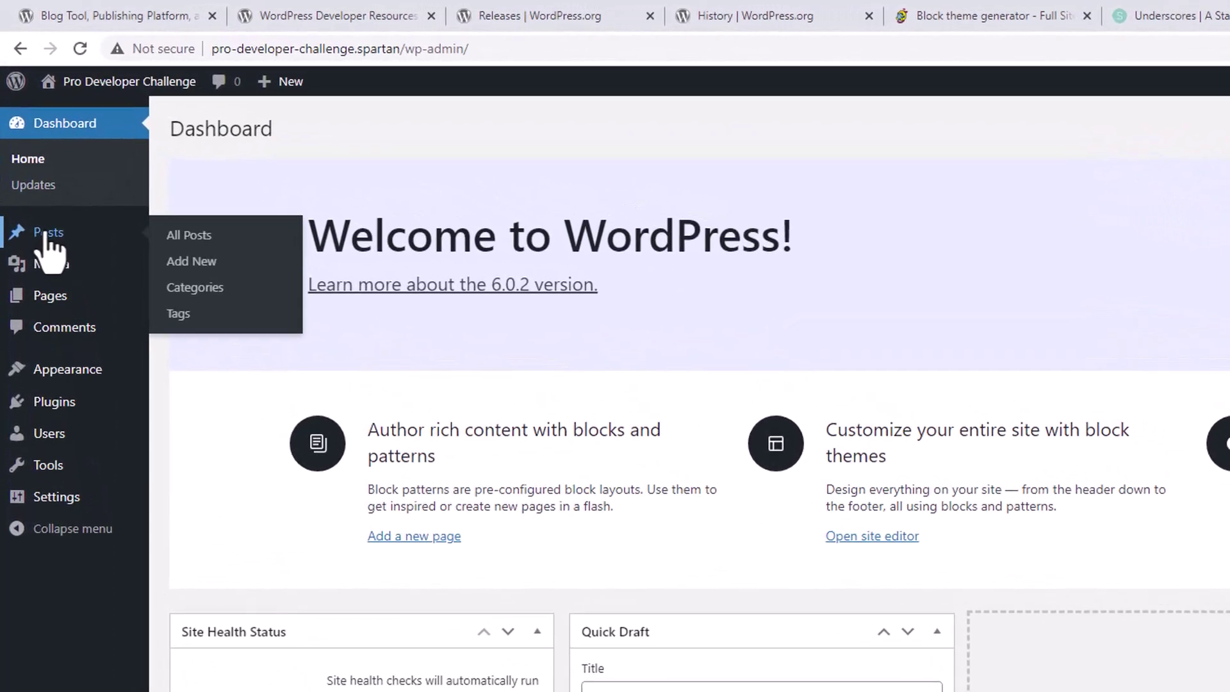
mouse_move(73, 306)
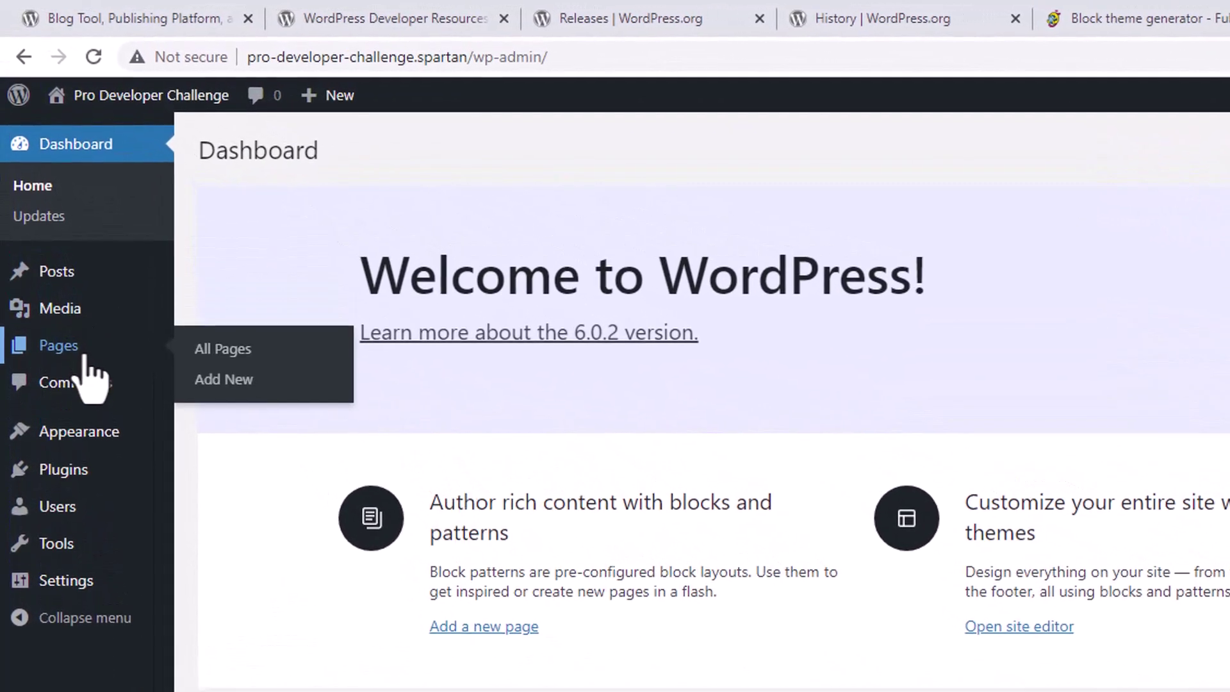
mouse_move(90, 437)
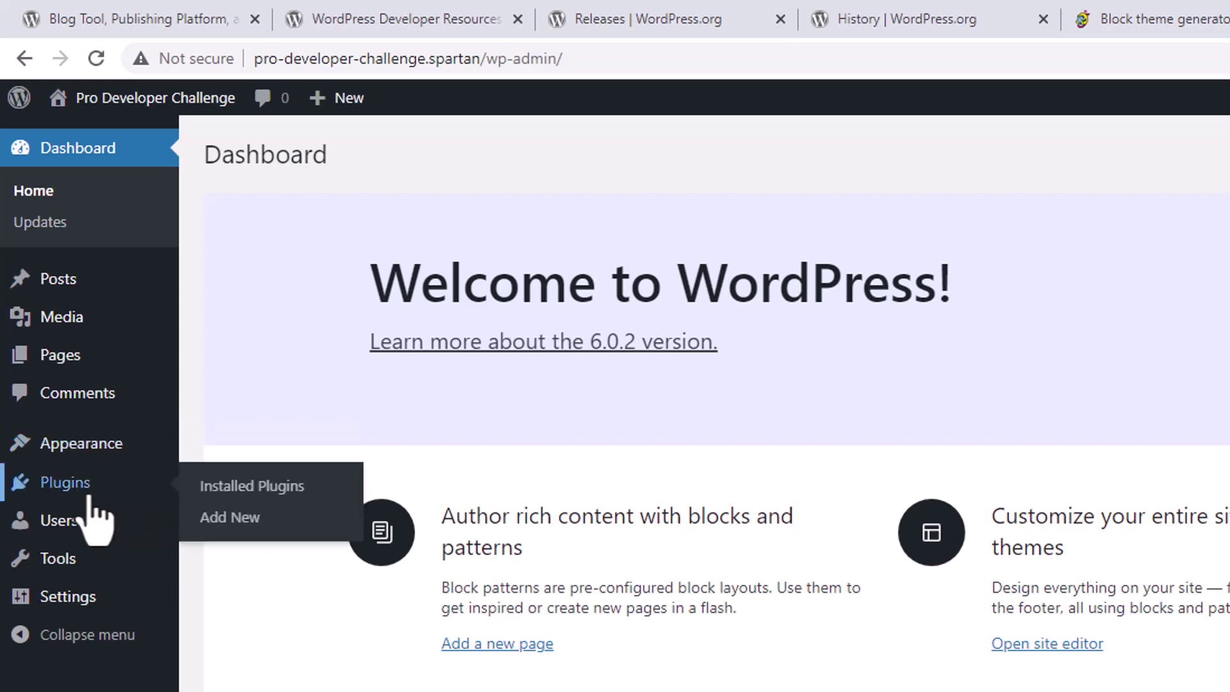
mouse_move(87, 538)
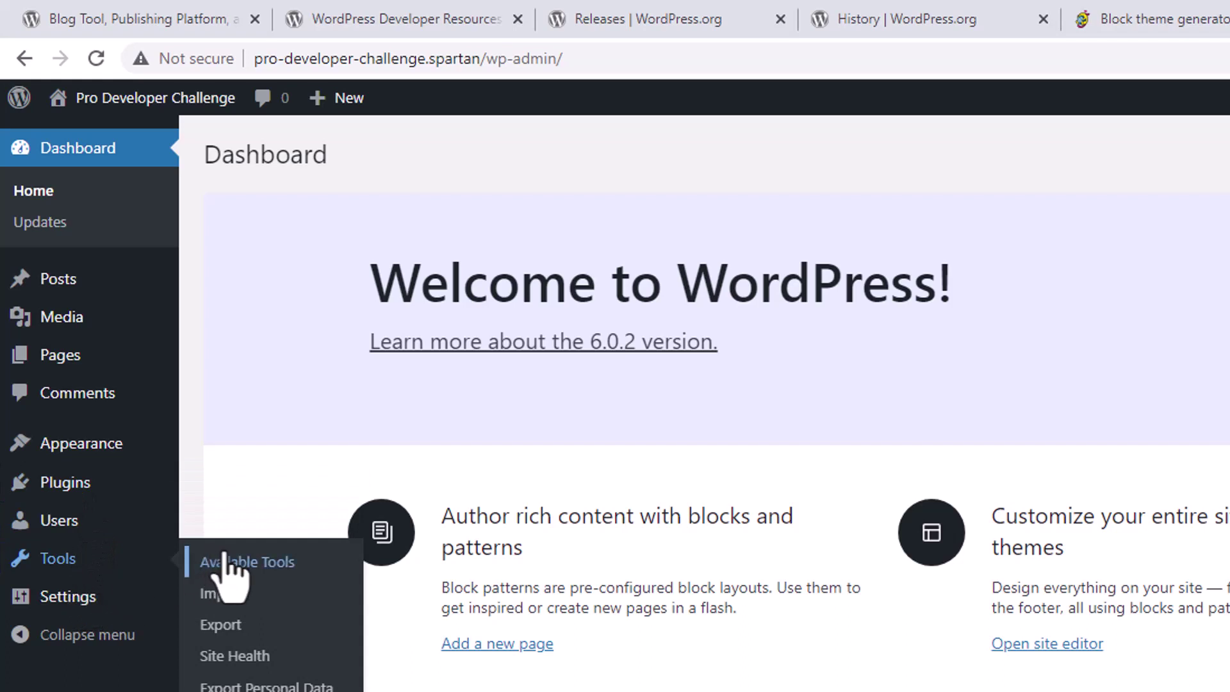
mouse_move(103, 608)
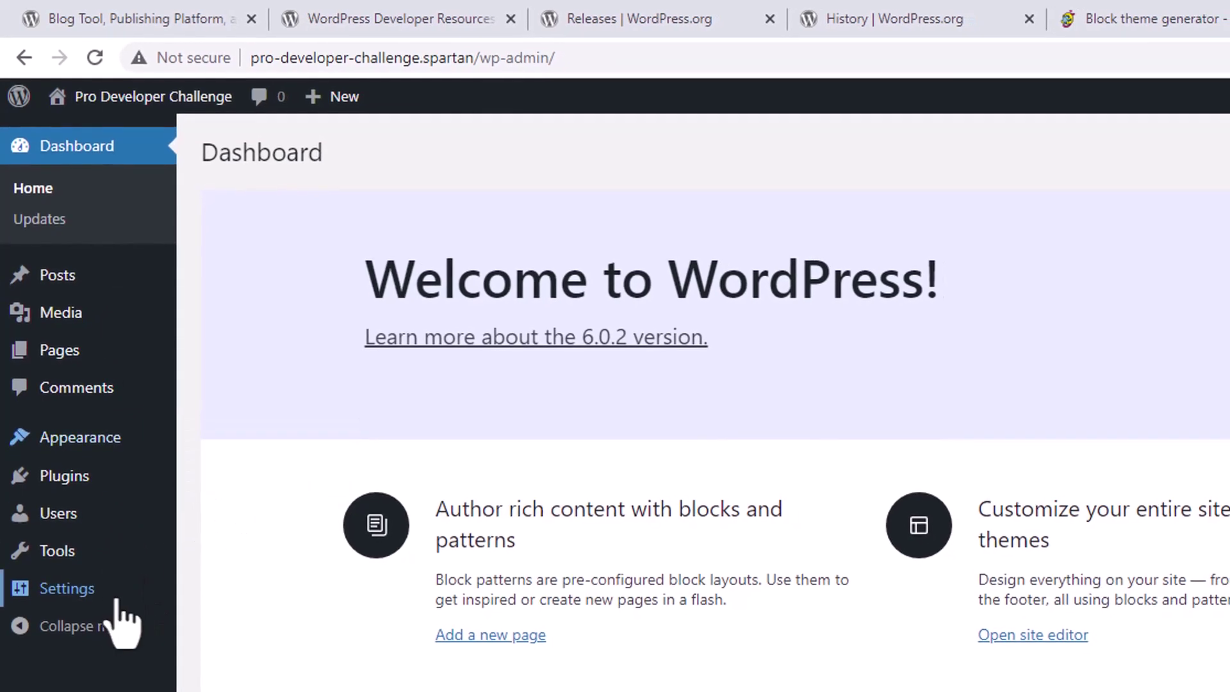
mouse_move(103, 597)
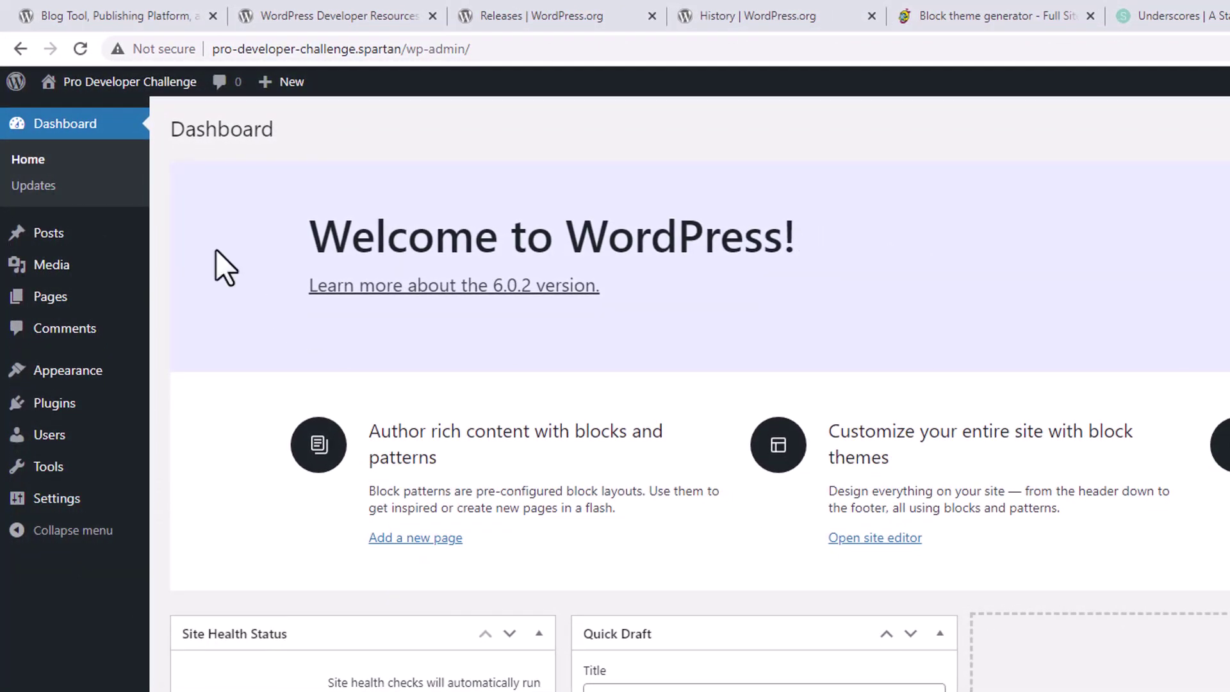
- Open the live site in a new tab and scroll through its homepage
mouse_move(119, 86)
right_click(77, 117)
click(115, 124)
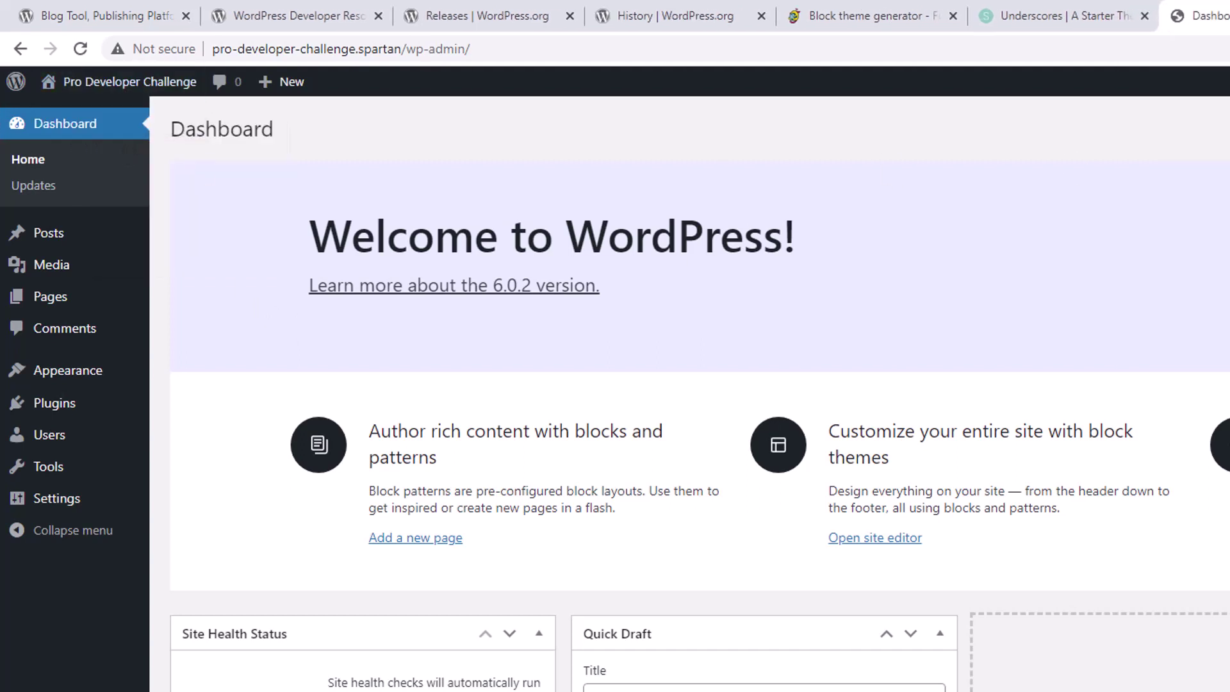
key(ctrl+Tab)
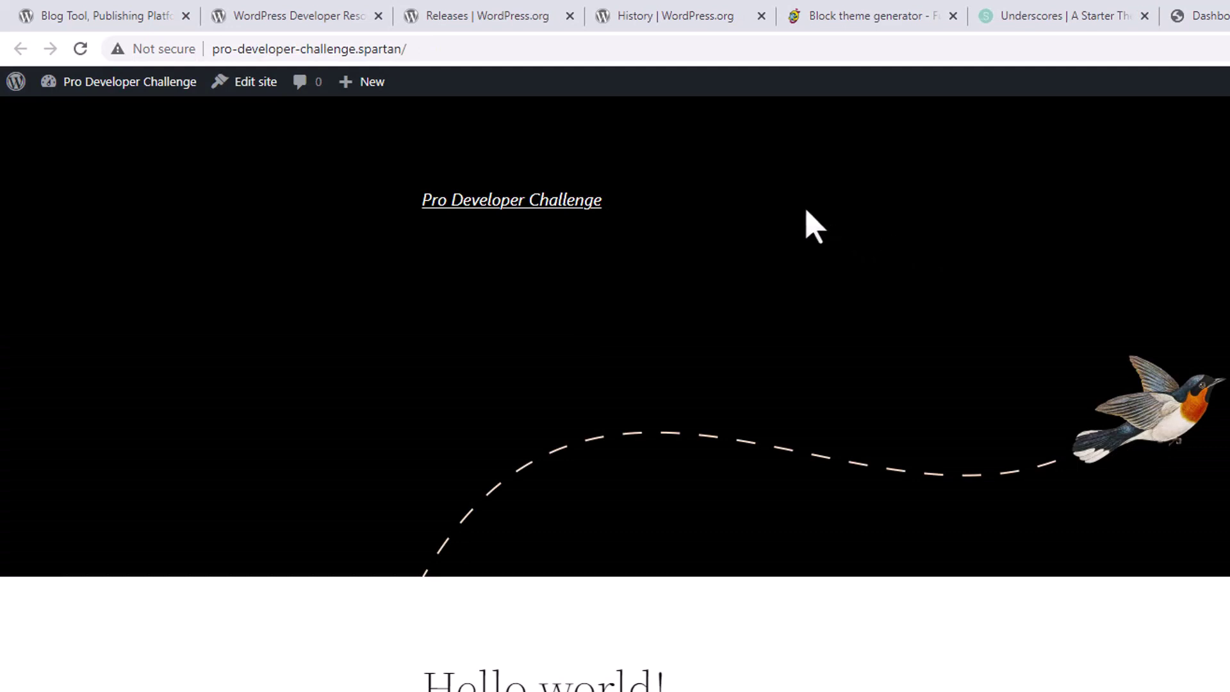
scroll(833, 538, down, 3)
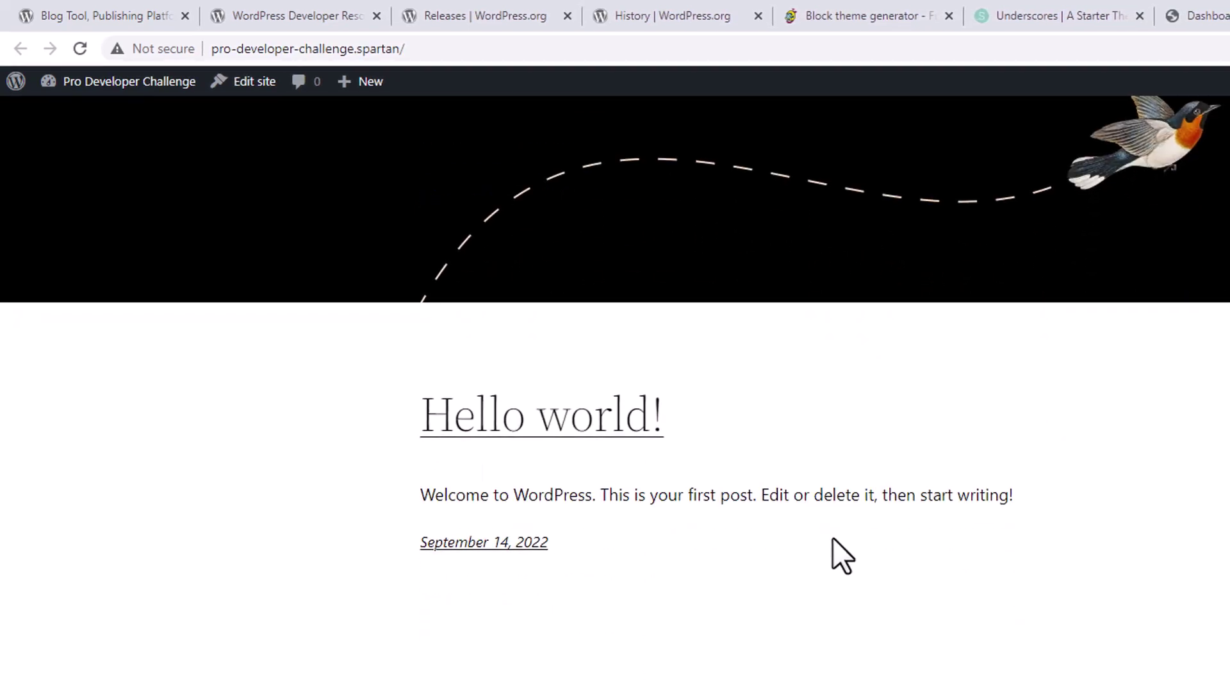
scroll(833, 537, up, 3)
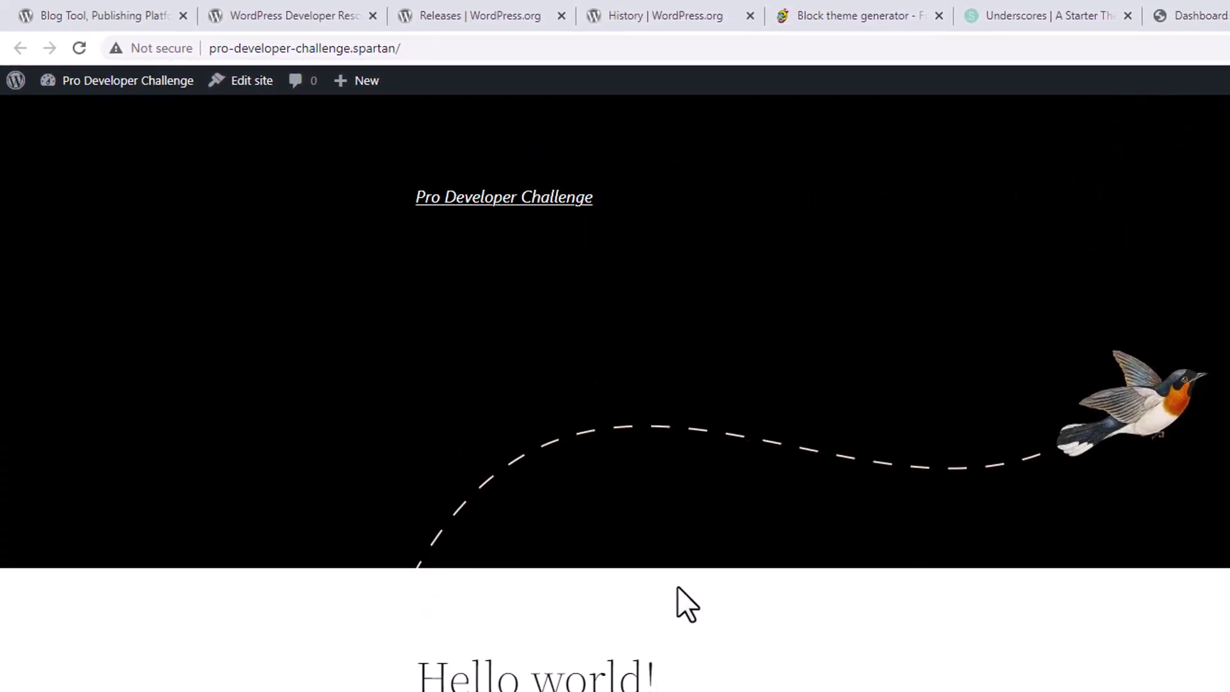
scroll(676, 583, down, 3)
scroll(631, 660, up, 3)
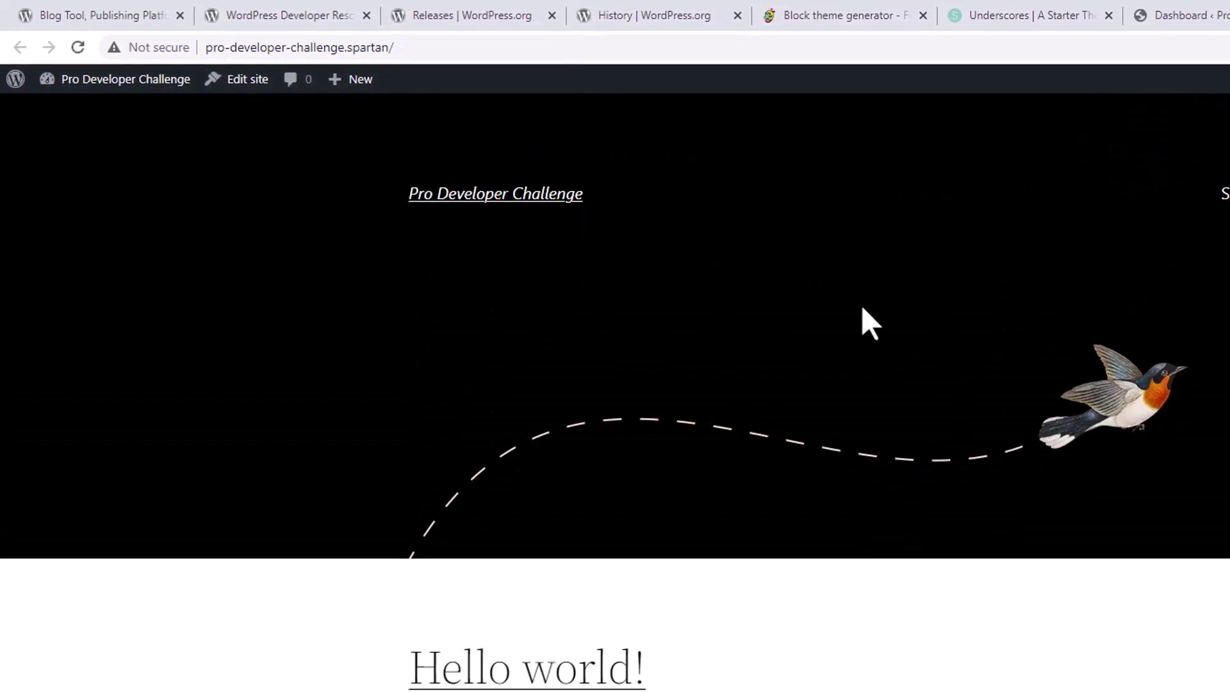
- In the Site Editor, select the Hello world! title, show Settings, then select the Header (Dark, small) part
click(230, 75)
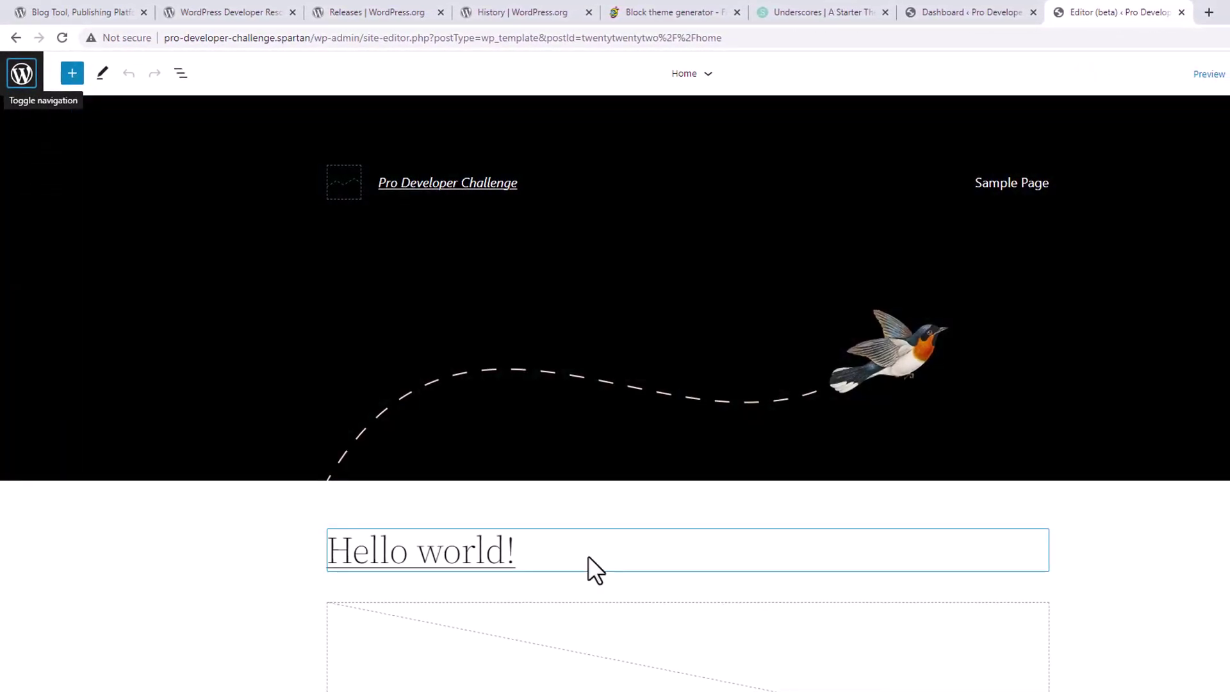
click(588, 556)
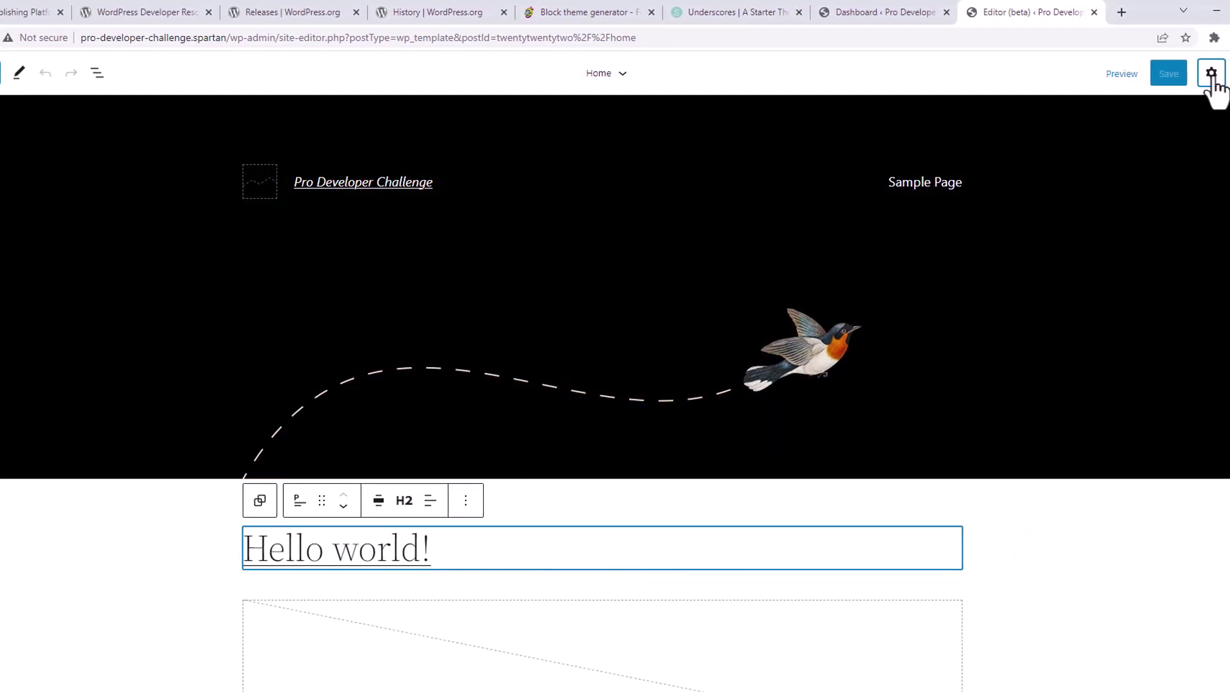
click(1215, 73)
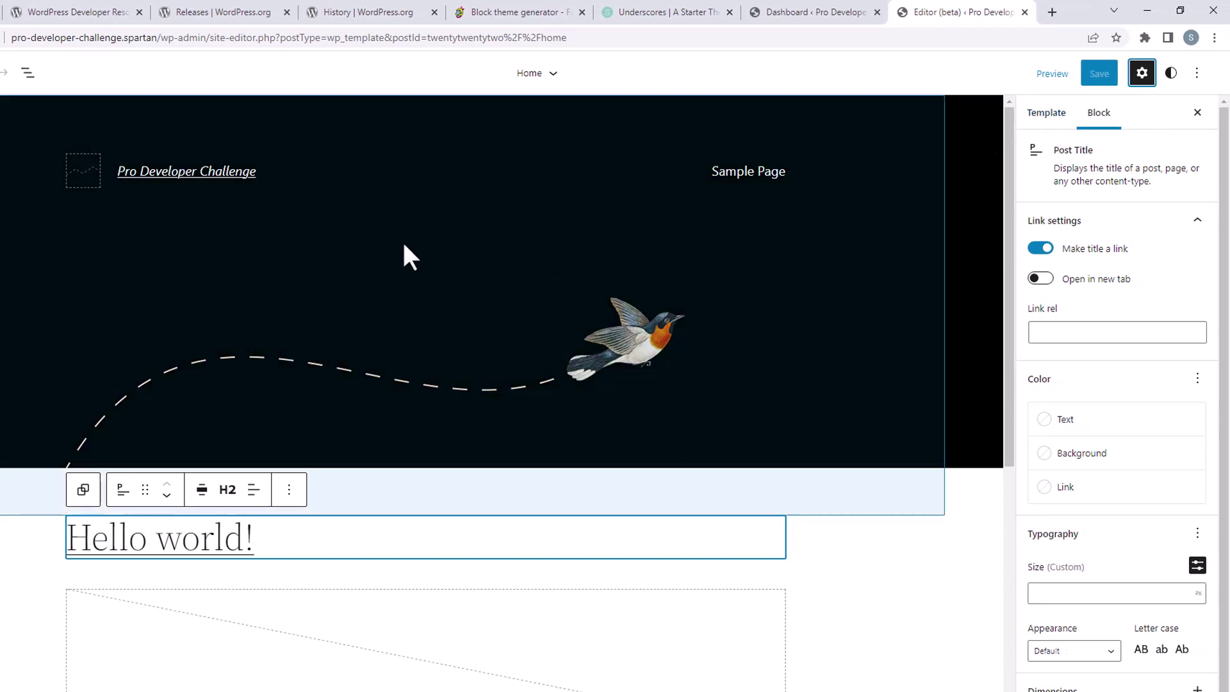
click(375, 208)
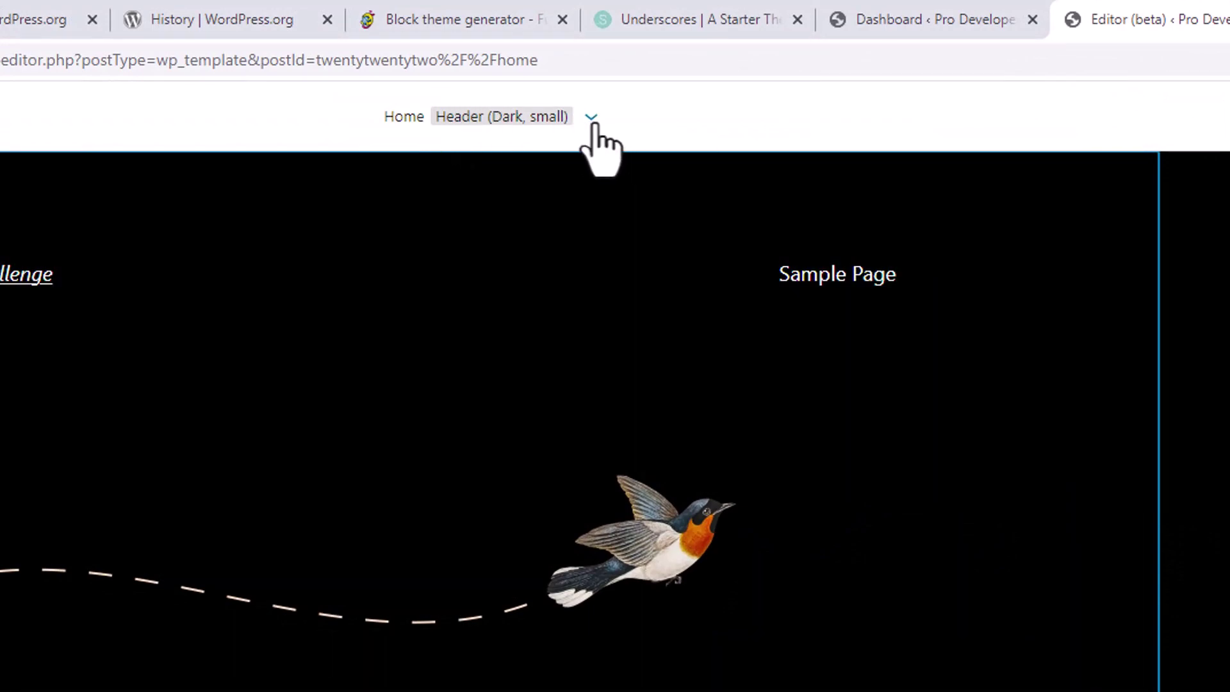
- Show the Home template's details and inspect the Header area's actions menu
click(587, 119)
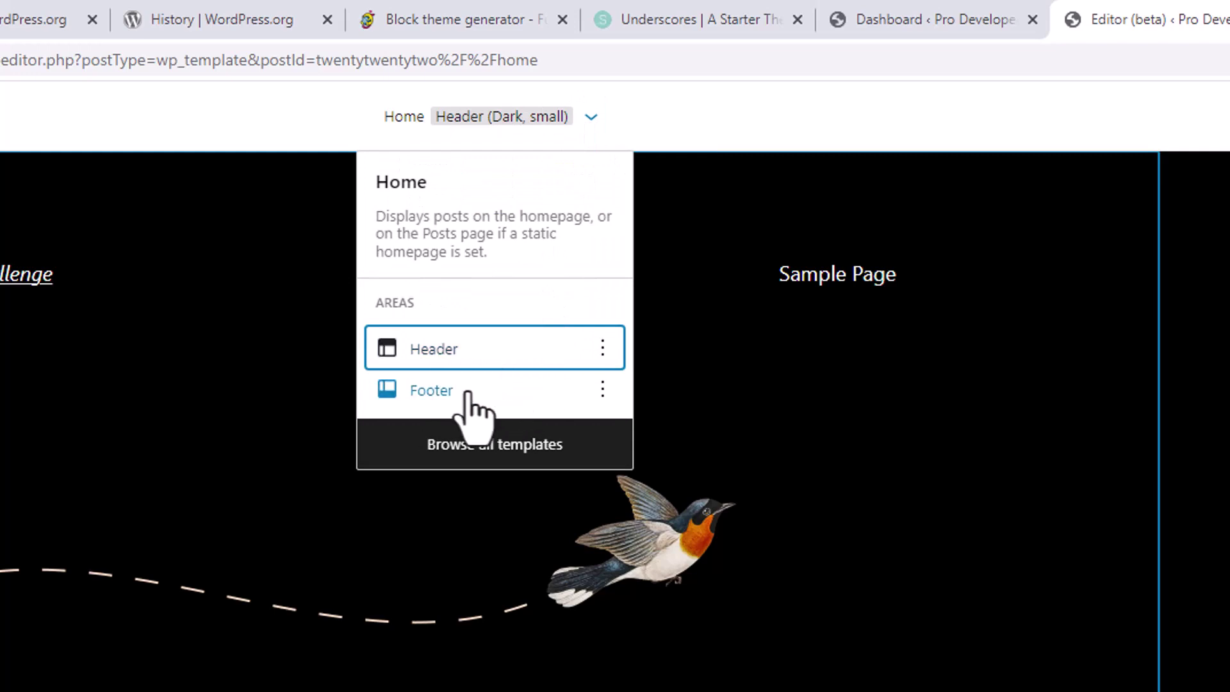
click(602, 348)
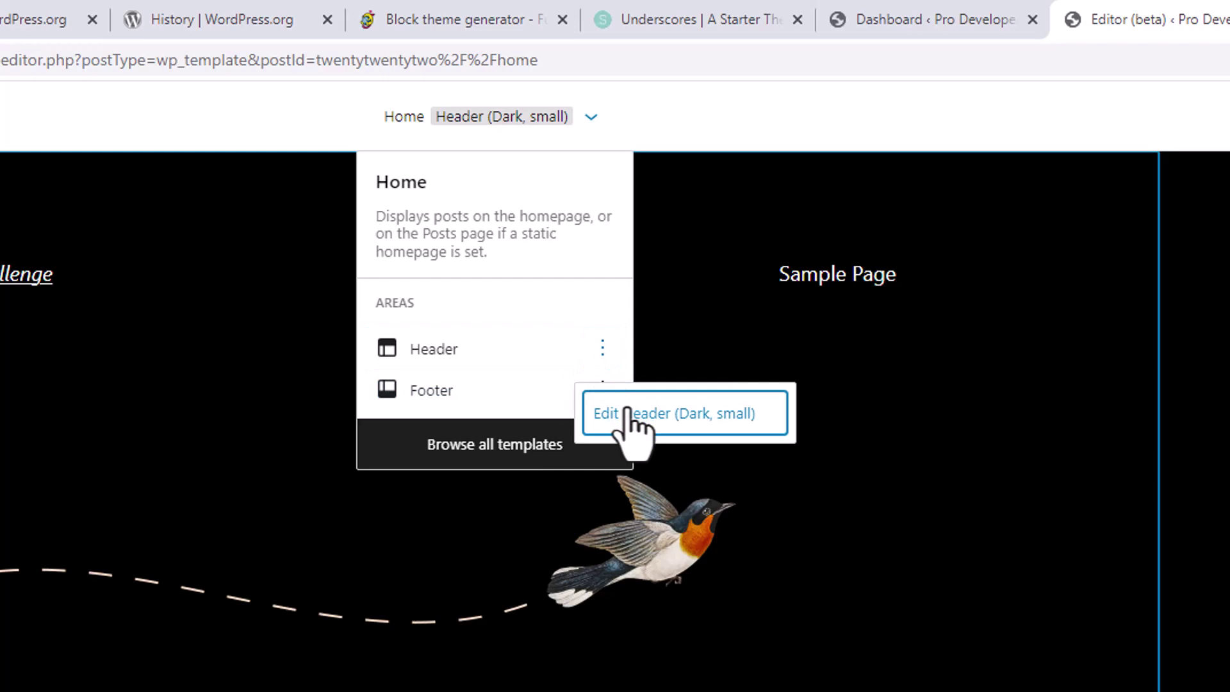
click(510, 241)
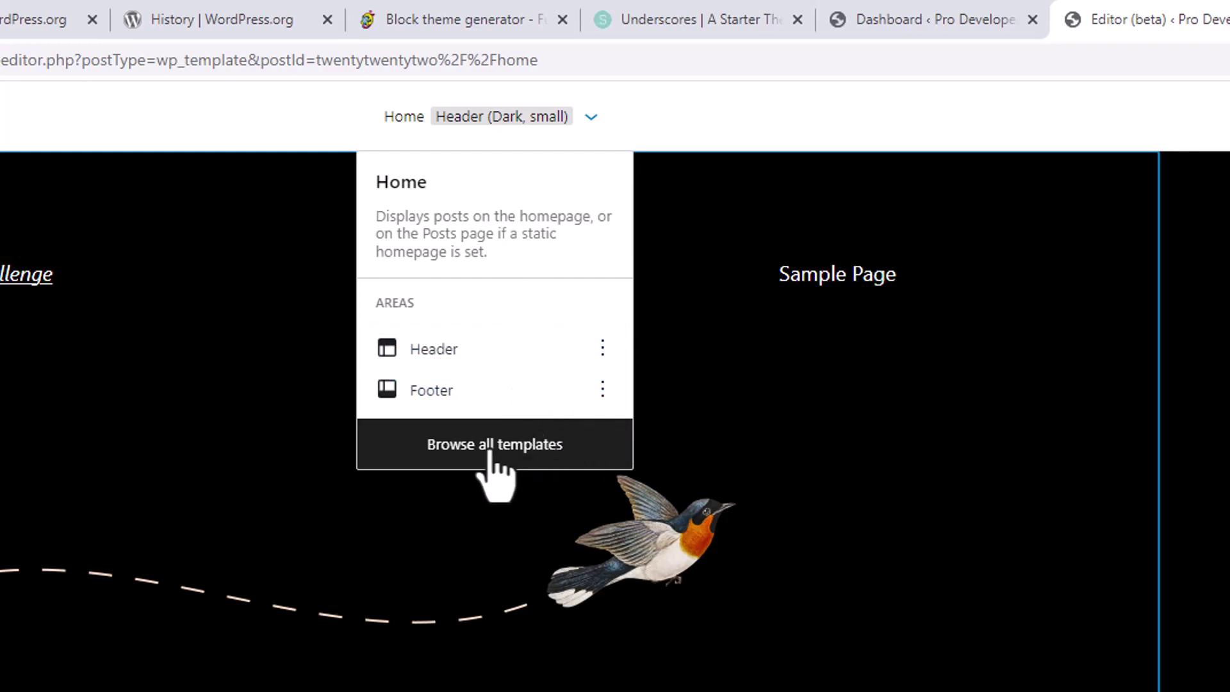
click(605, 423)
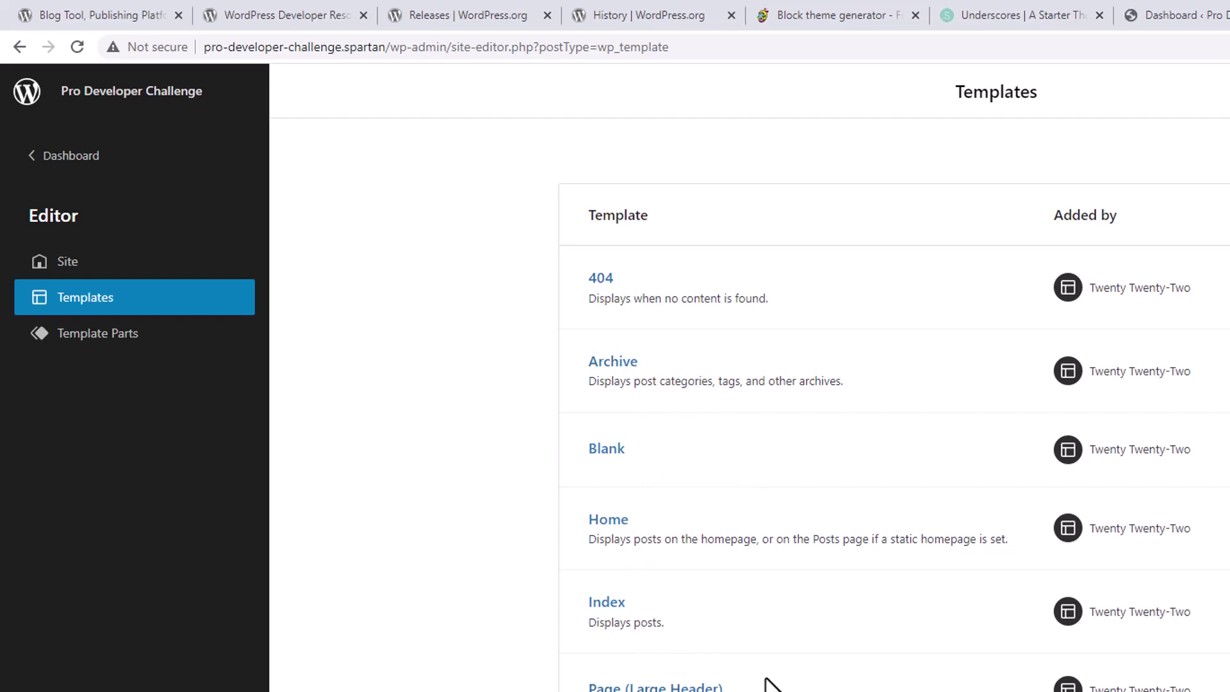
- Review Twenty Twenty-Two's templates and template parts, then open the 404 template
scroll(797, 557, down, 4)
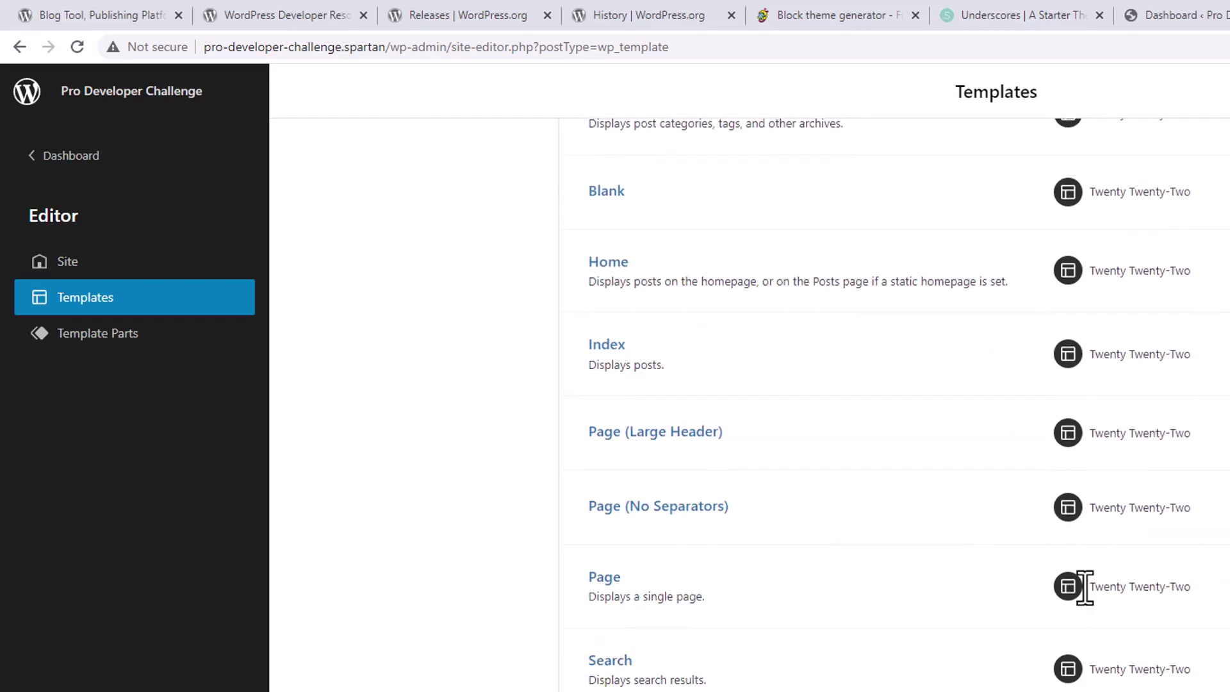
scroll(733, 540, up, 4)
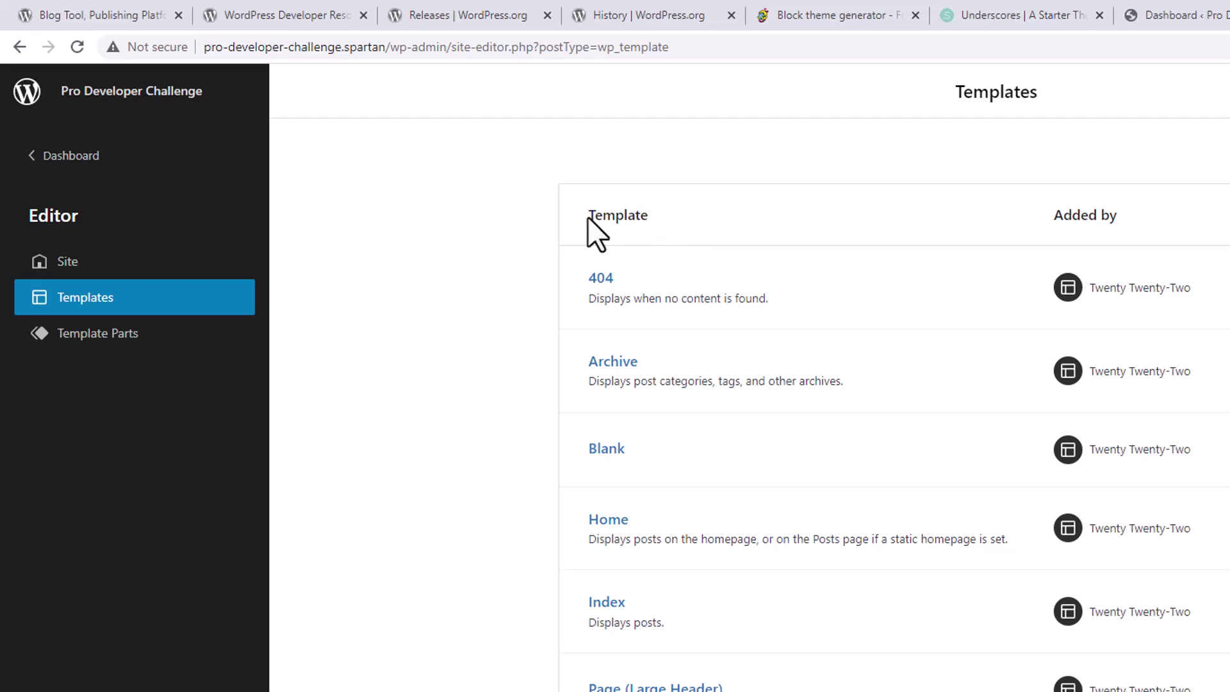
scroll(677, 339, down, 4)
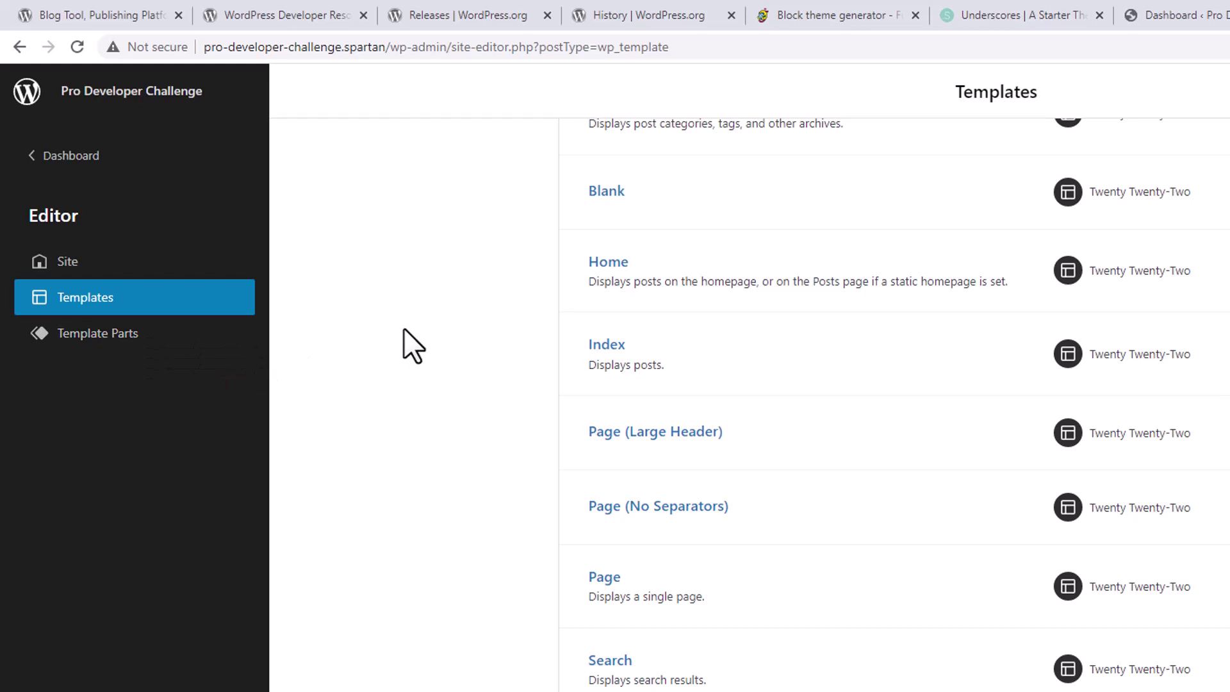
click(104, 342)
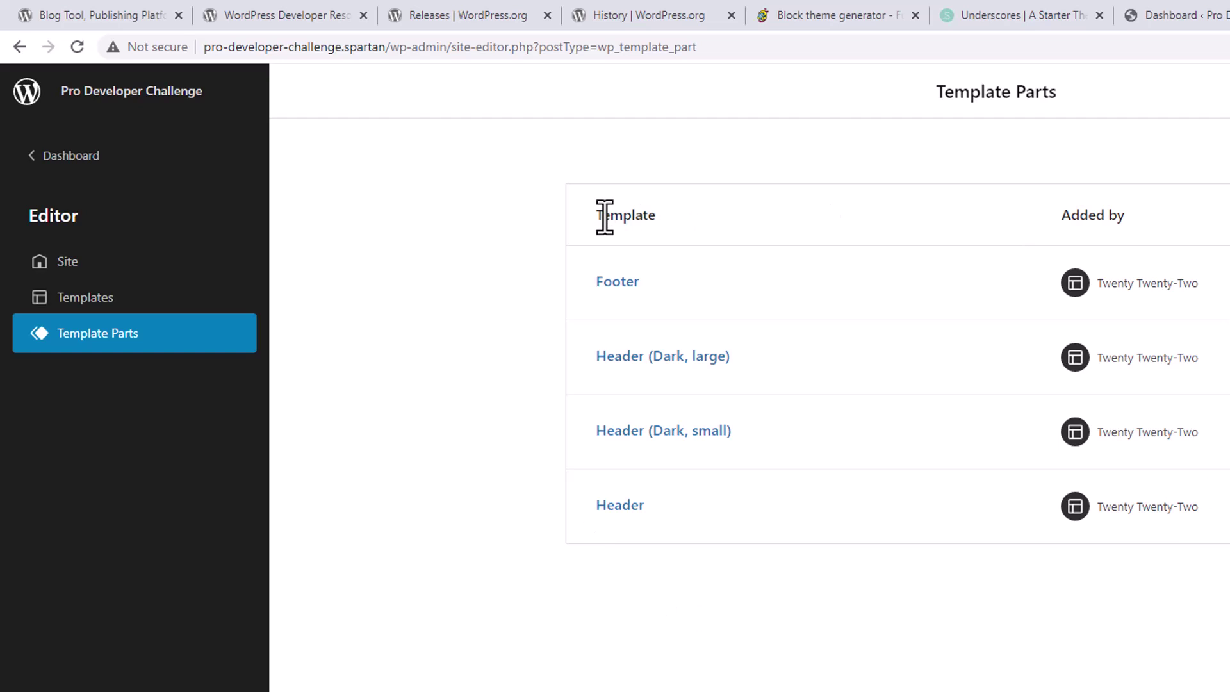
click(114, 301)
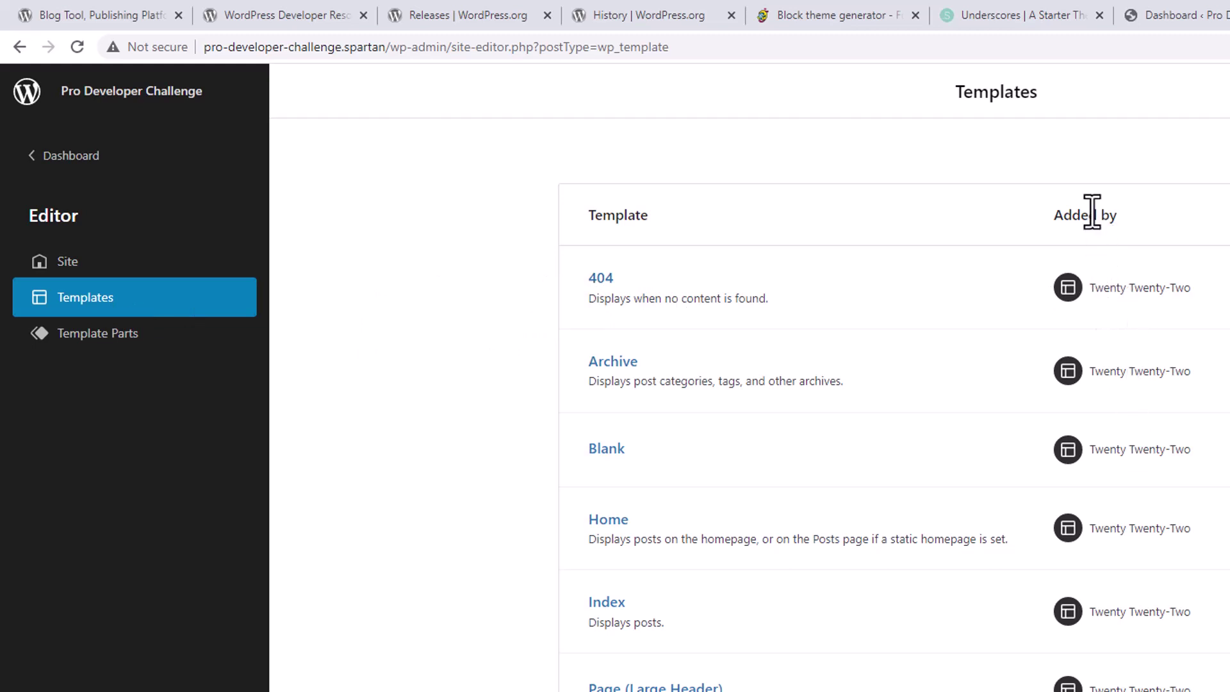
click(606, 281)
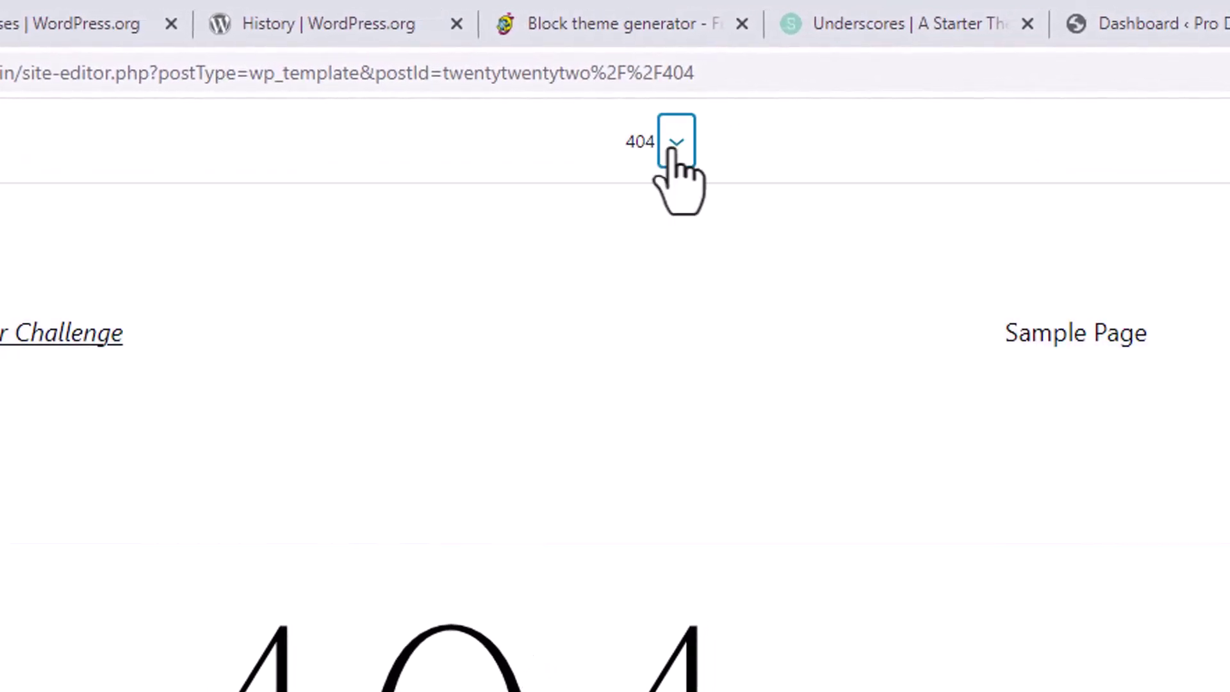
- Inspect the 404 template's Header and content Group blocks through their options menus
click(673, 144)
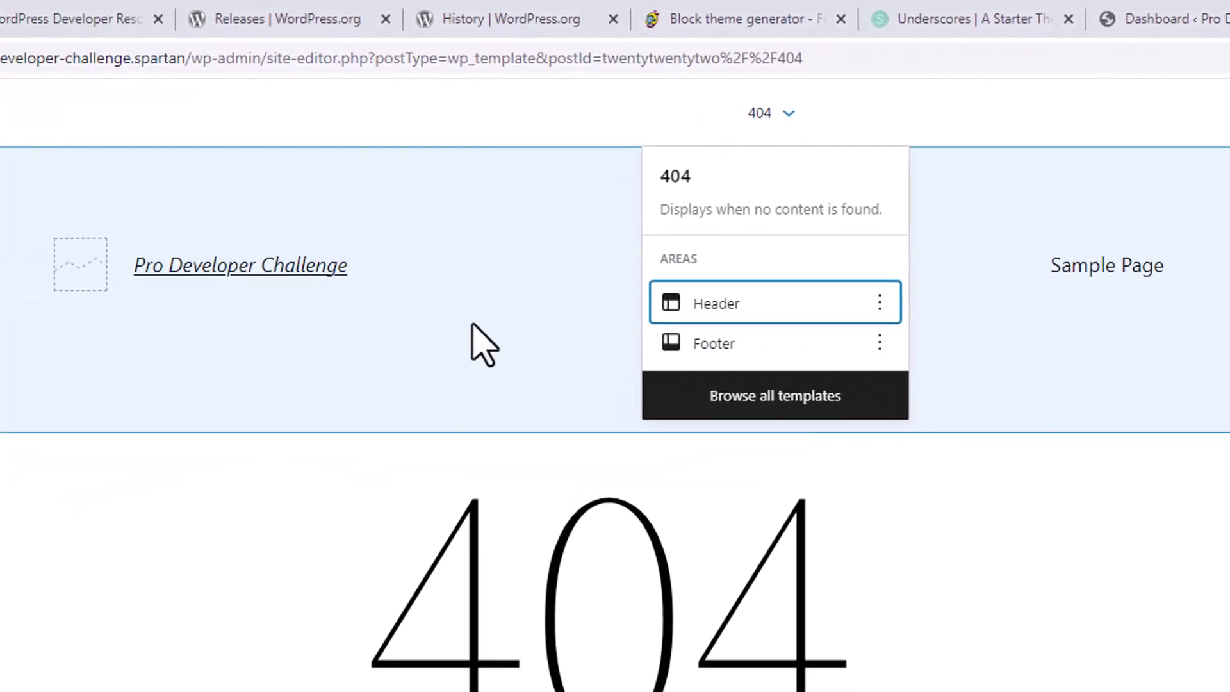
click(482, 346)
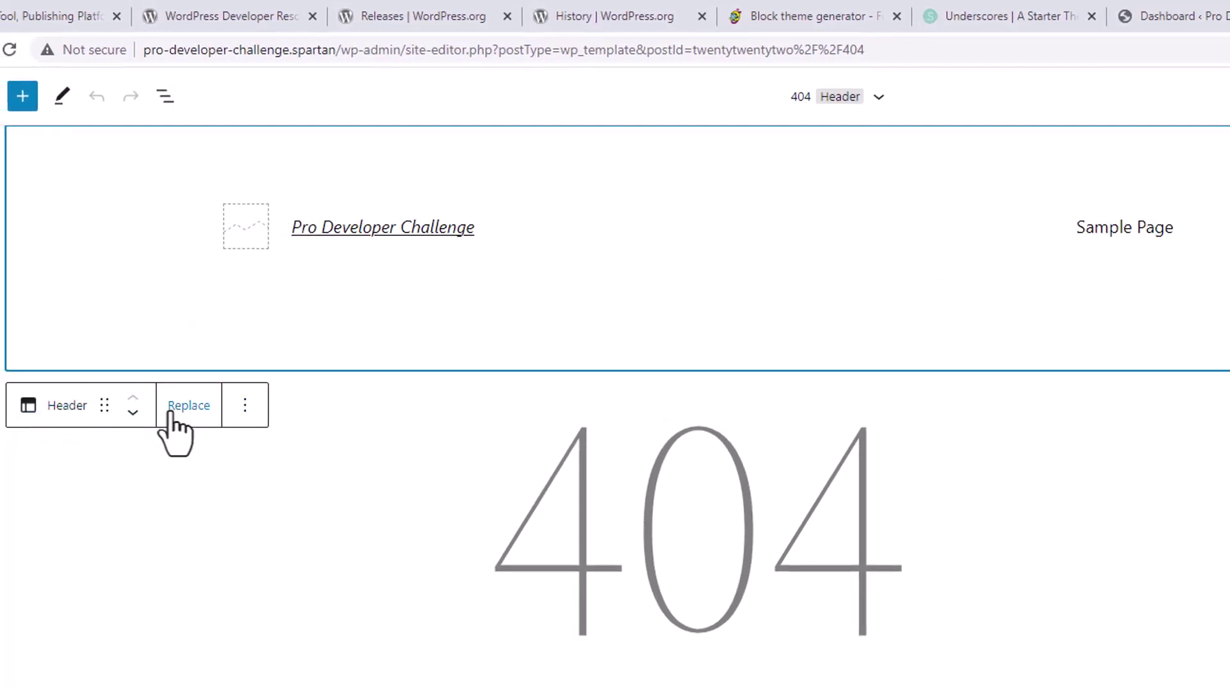
click(245, 405)
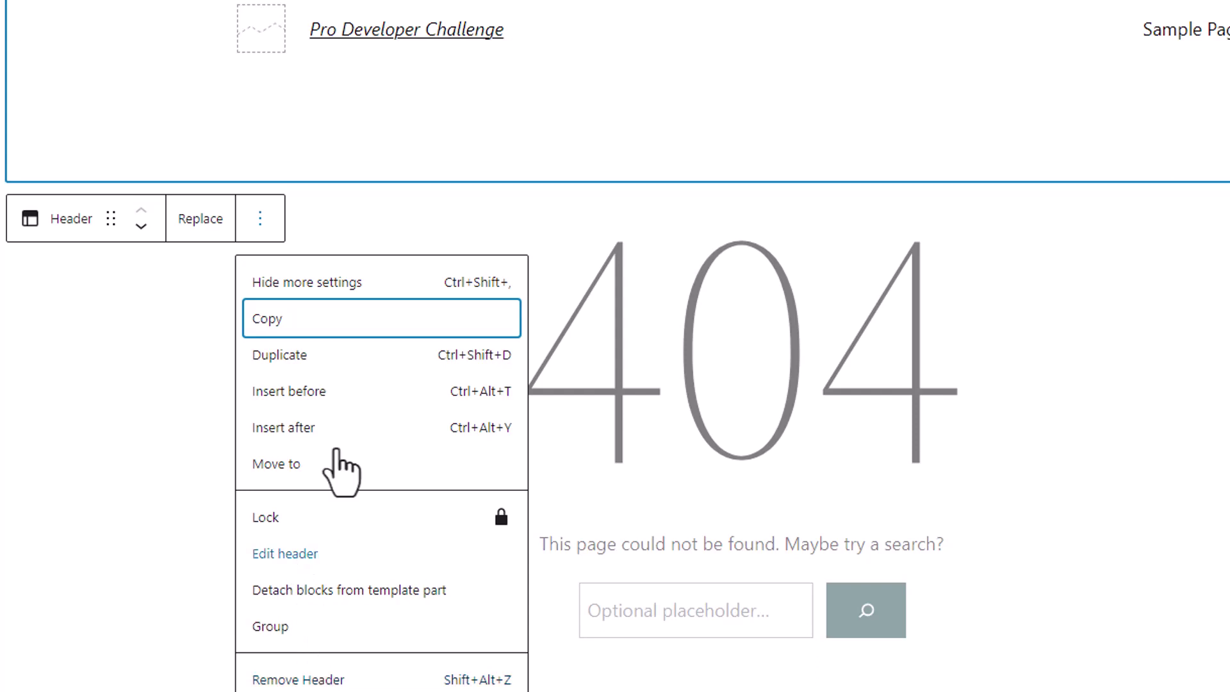
click(402, 139)
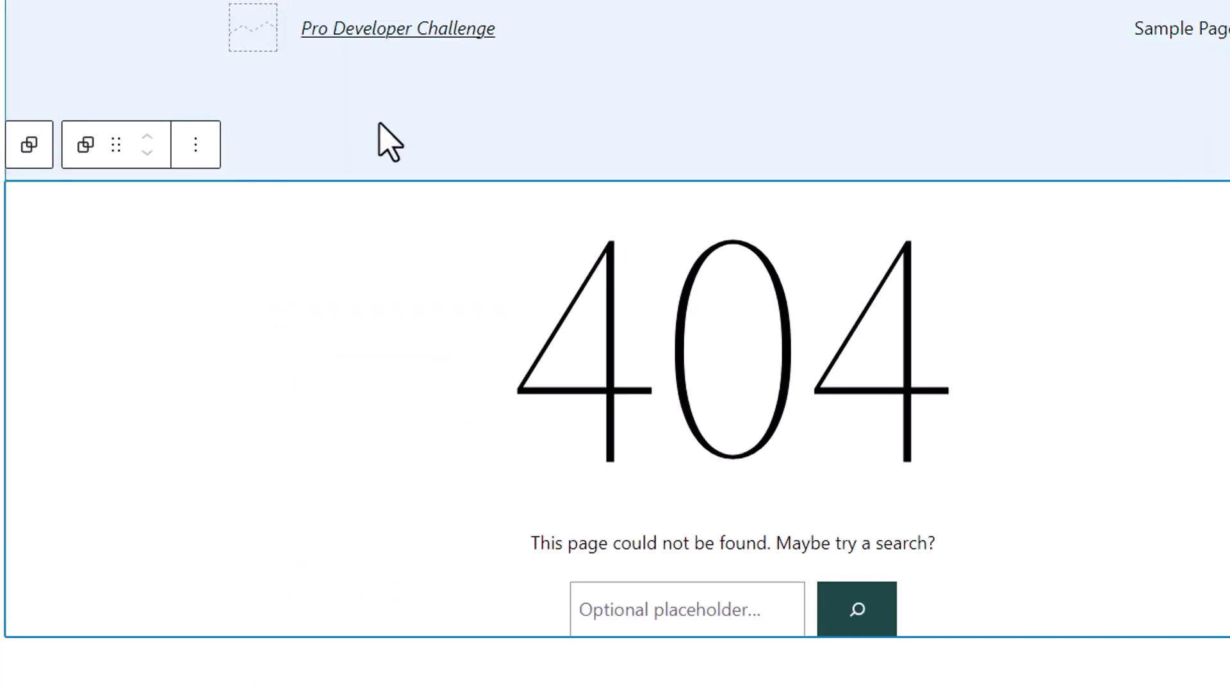
click(196, 147)
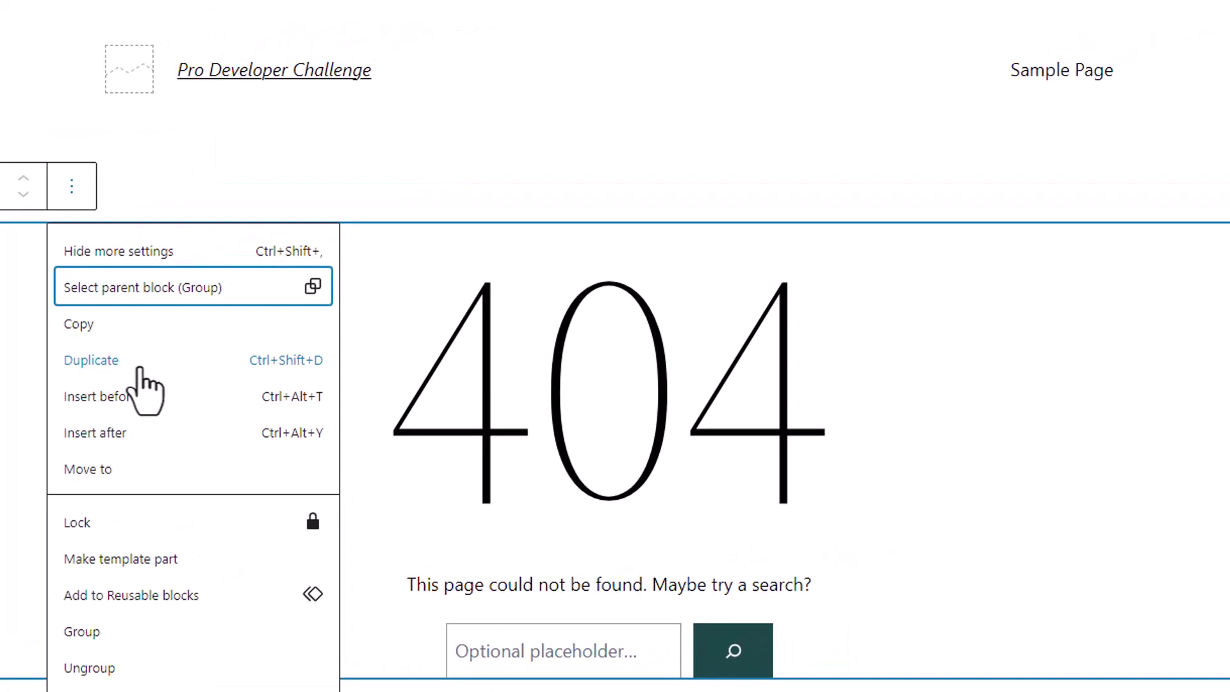
click(186, 234)
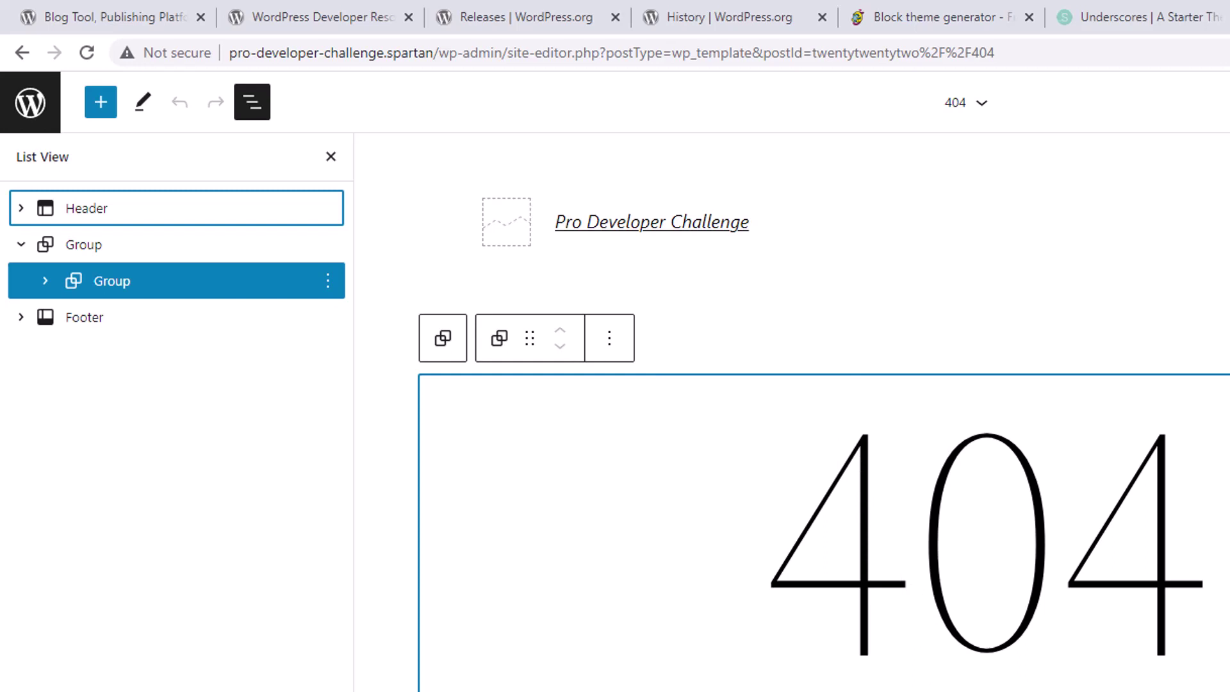
- Bring up Laragon and use its menu's Root entry to open C:\laragon\www in File Explorer
click(659, 691)
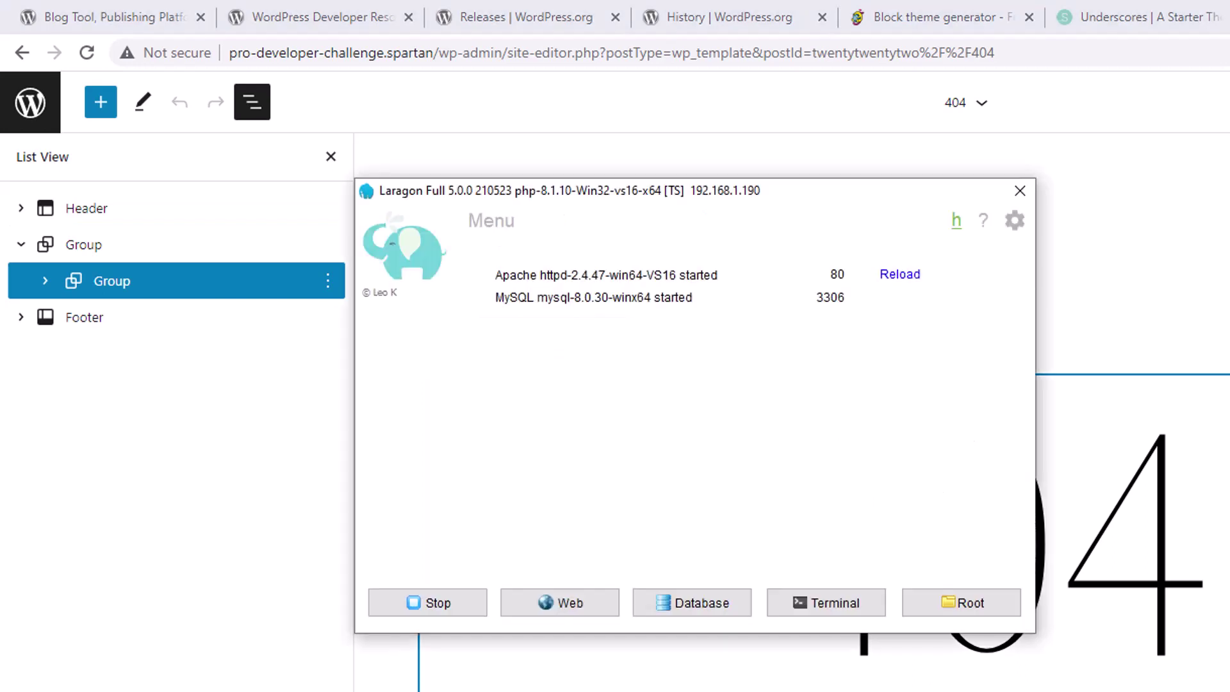
drag(733, 201, 799, 212)
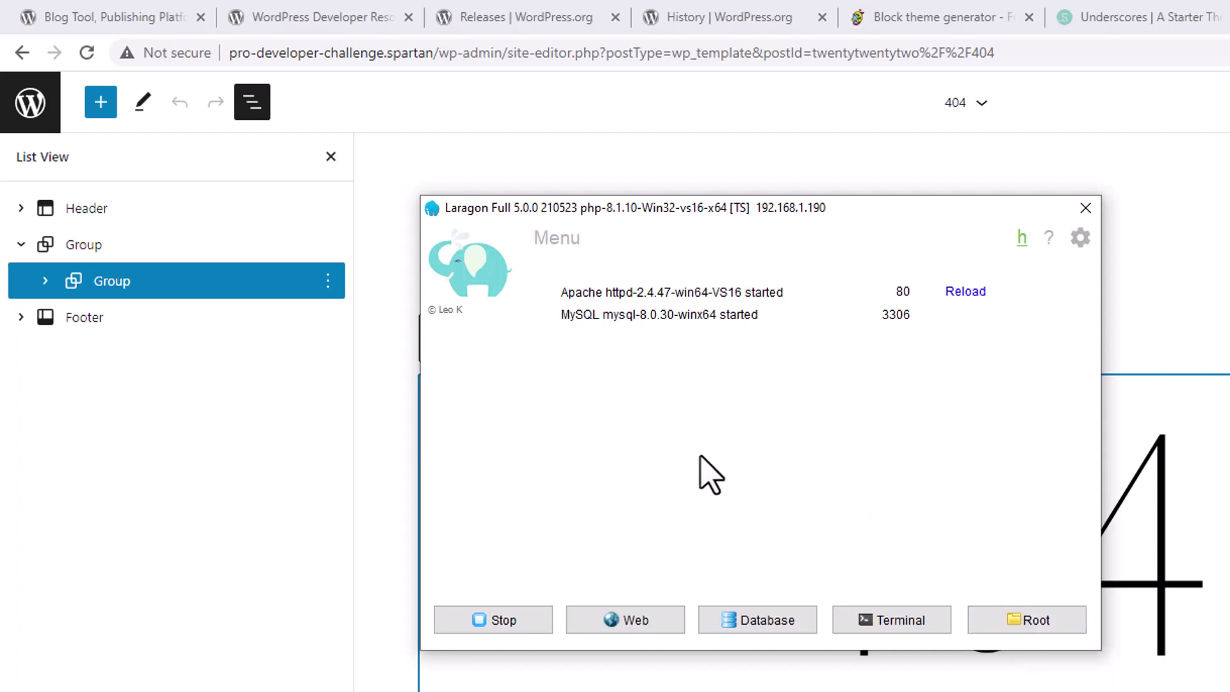
right_click(647, 396)
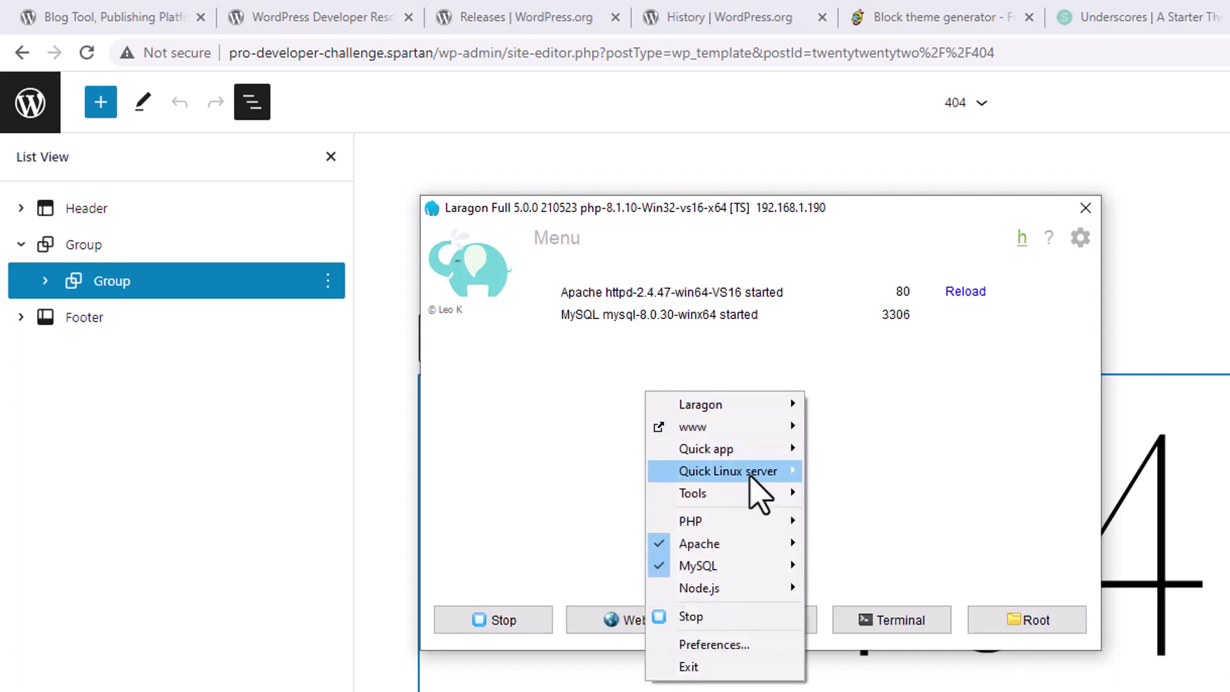
mouse_move(763, 431)
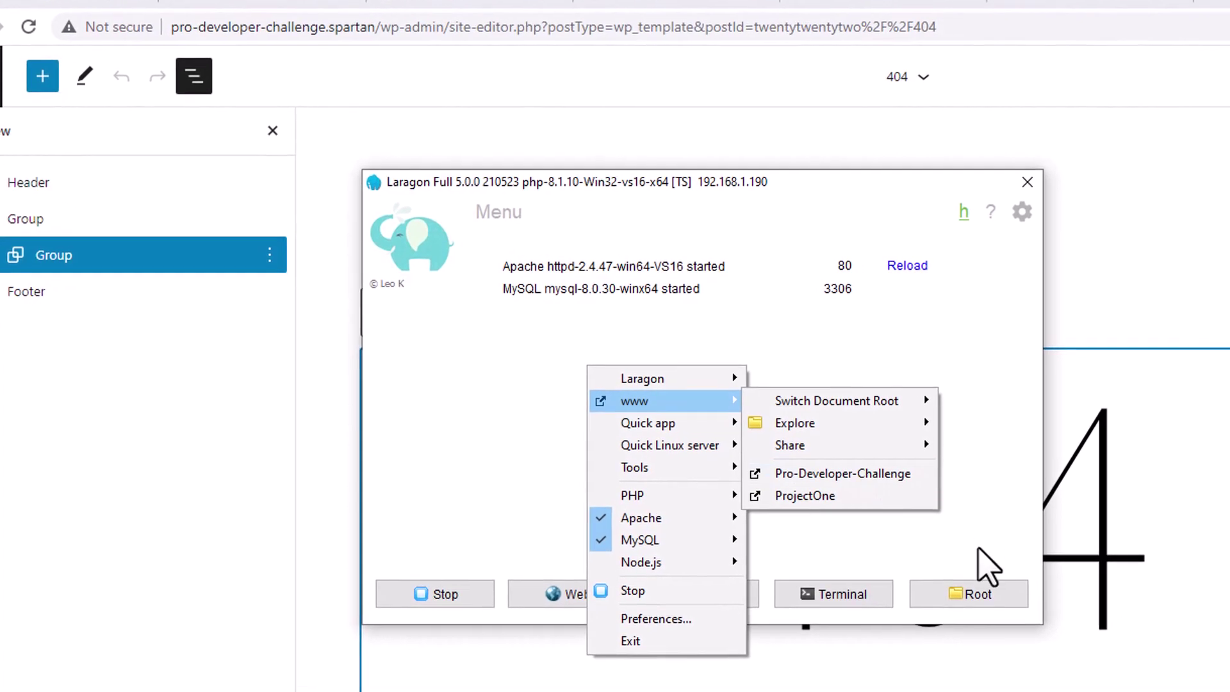
click(973, 579)
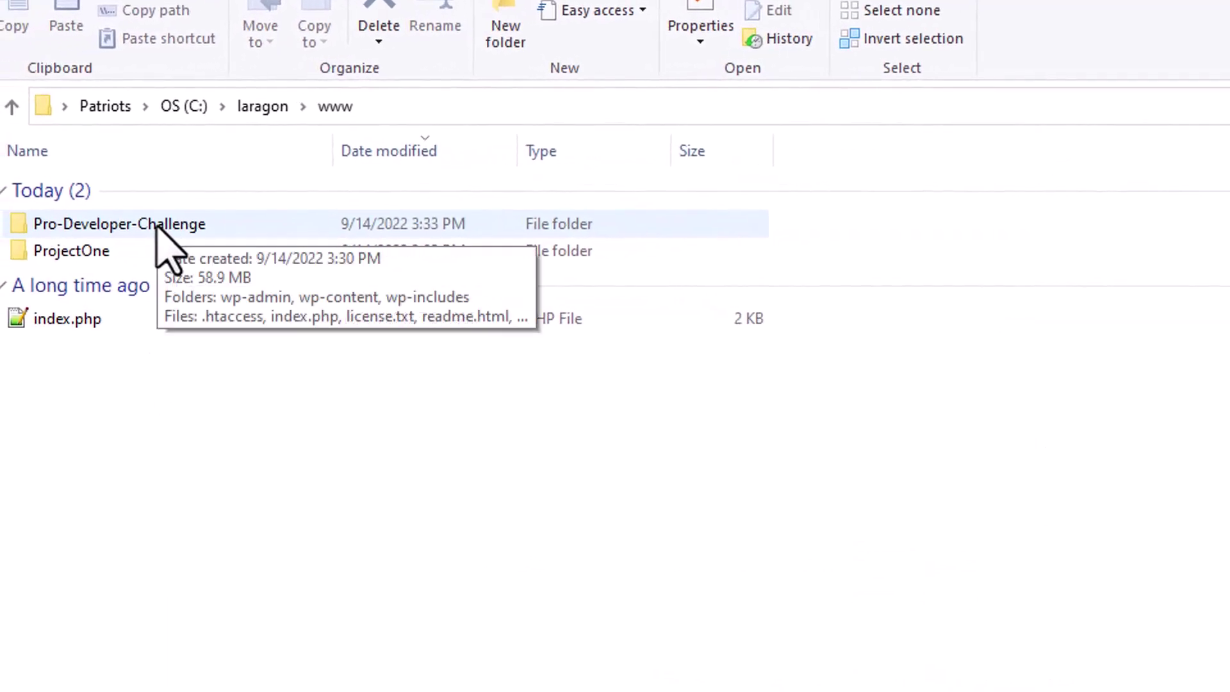
- Navigate into Pro-Developer-Challenge > wp-content > themes > twentytwentytwo
double_click(157, 225)
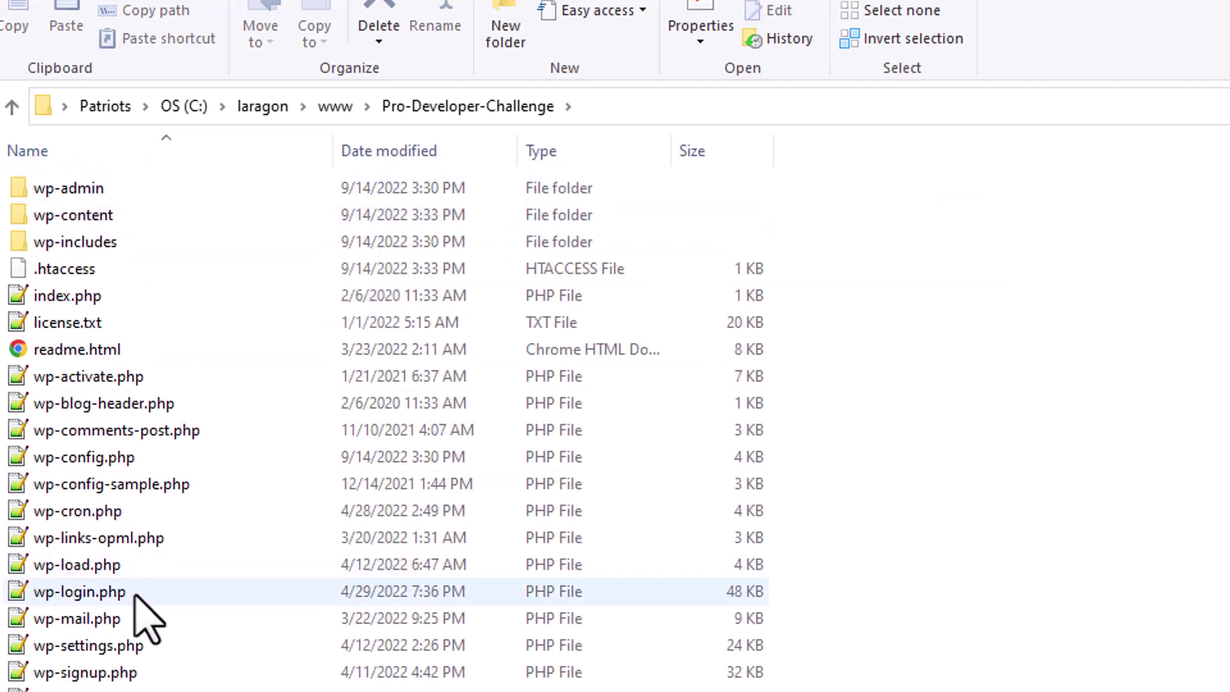
double_click(98, 217)
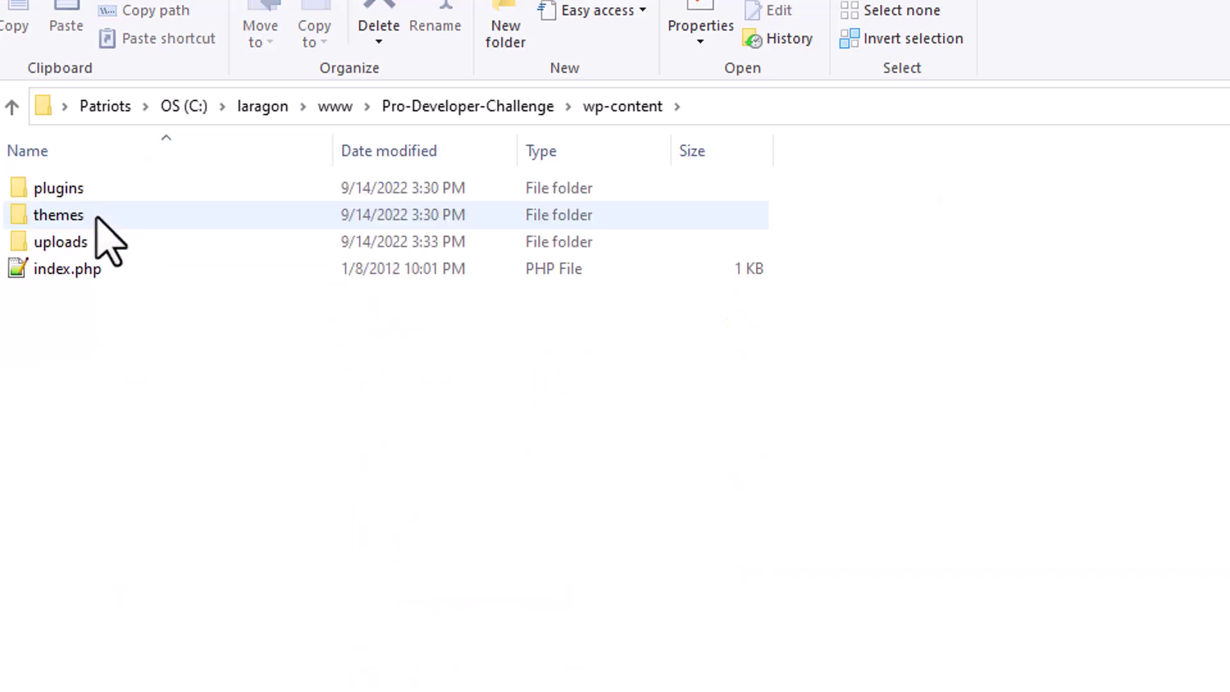
double_click(96, 216)
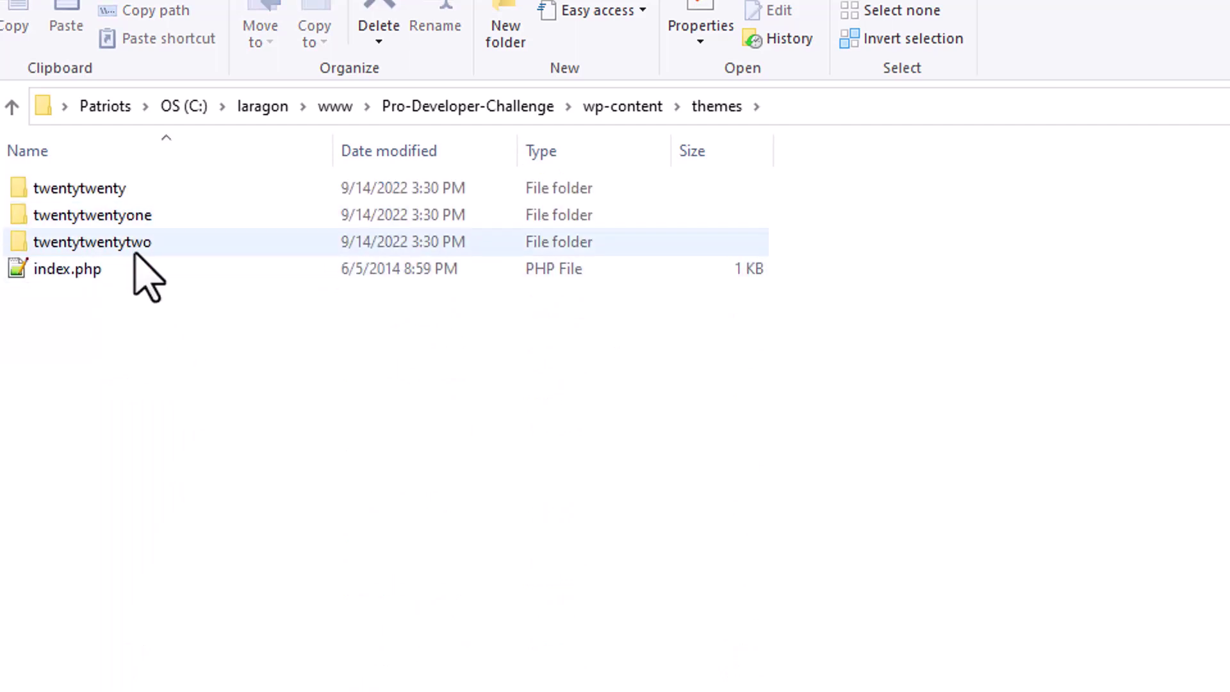
double_click(134, 248)
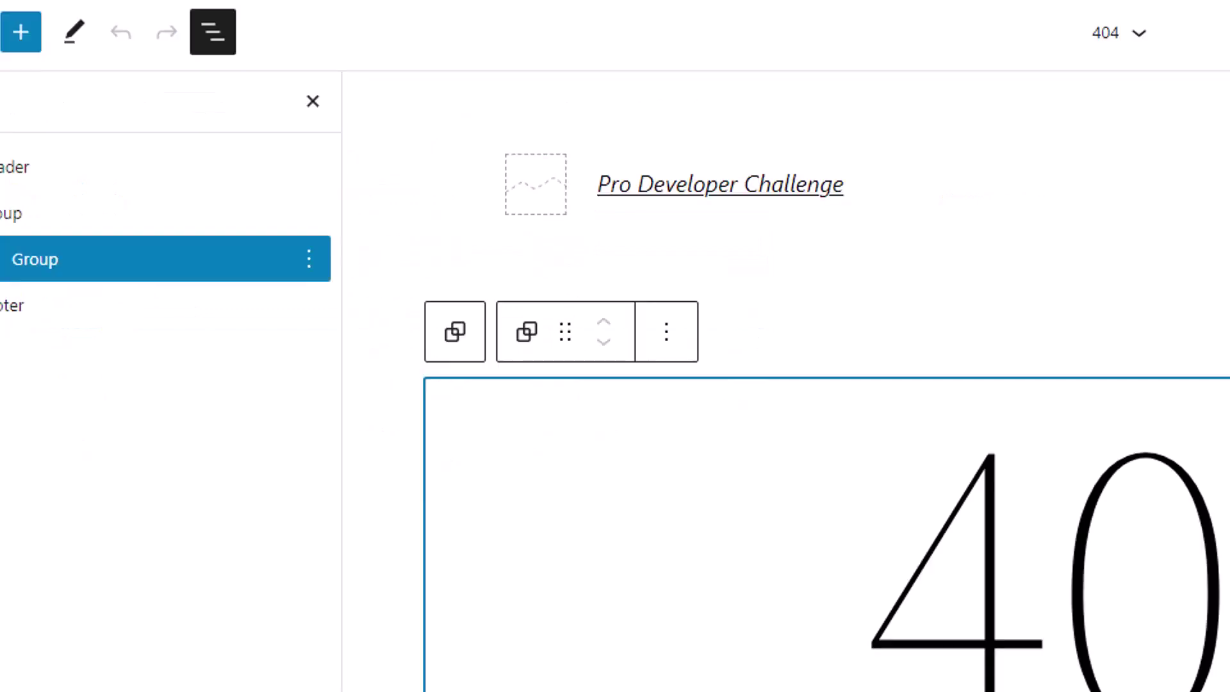
- Leave the 404 template and return to the Site Editor's list of all templates
click(1139, 35)
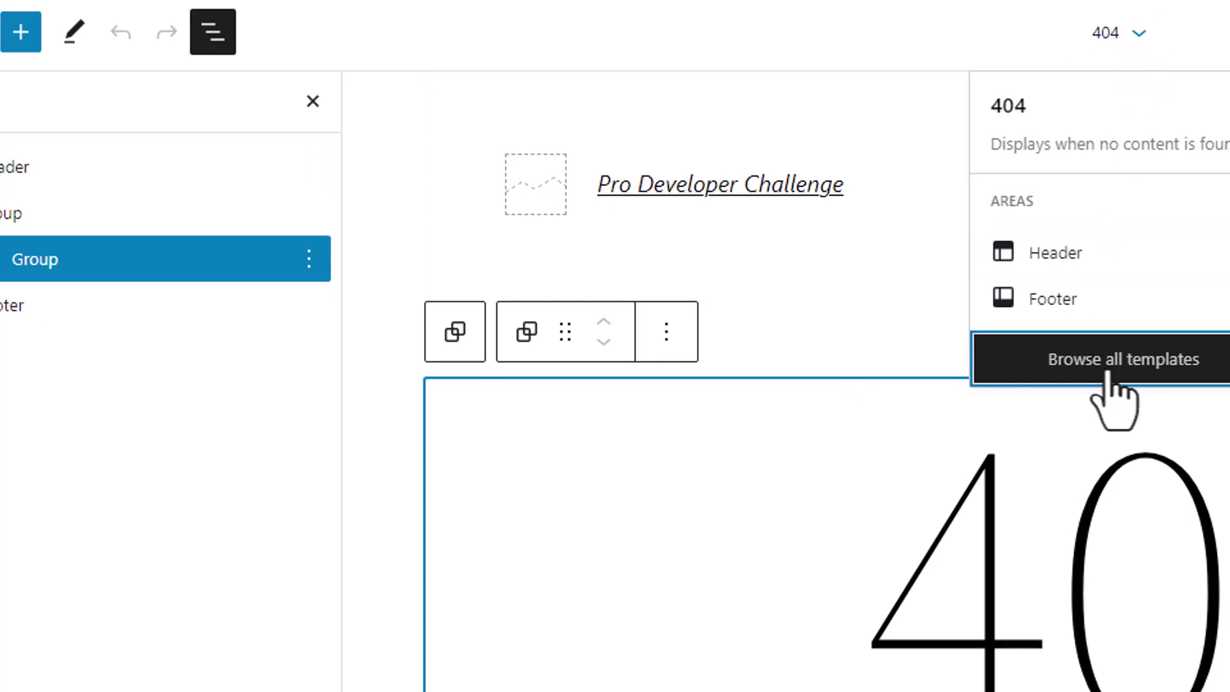
click(1137, 357)
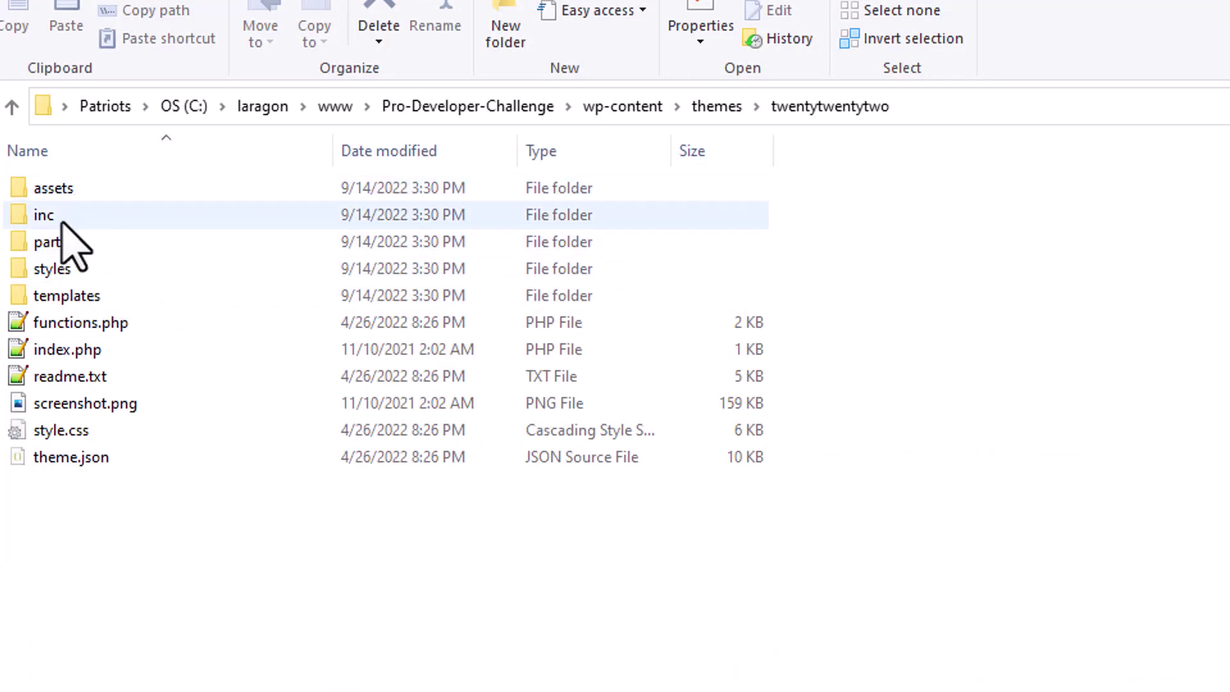
mouse_move(90, 252)
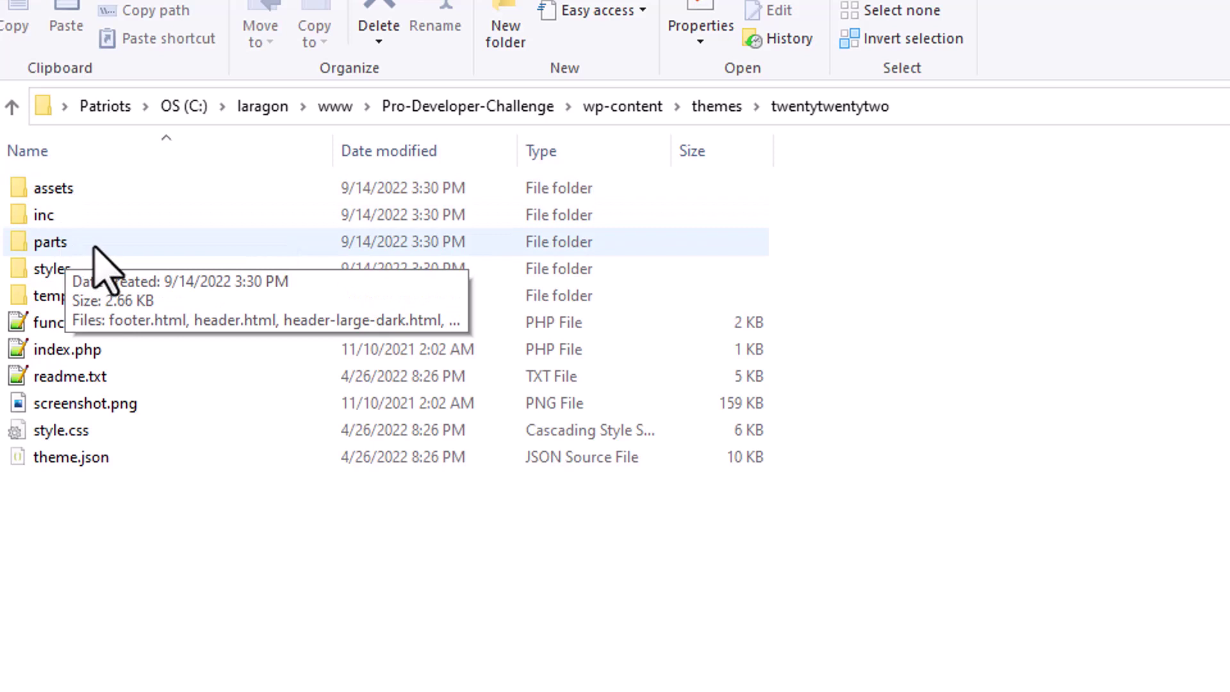
click(98, 244)
double_click(99, 245)
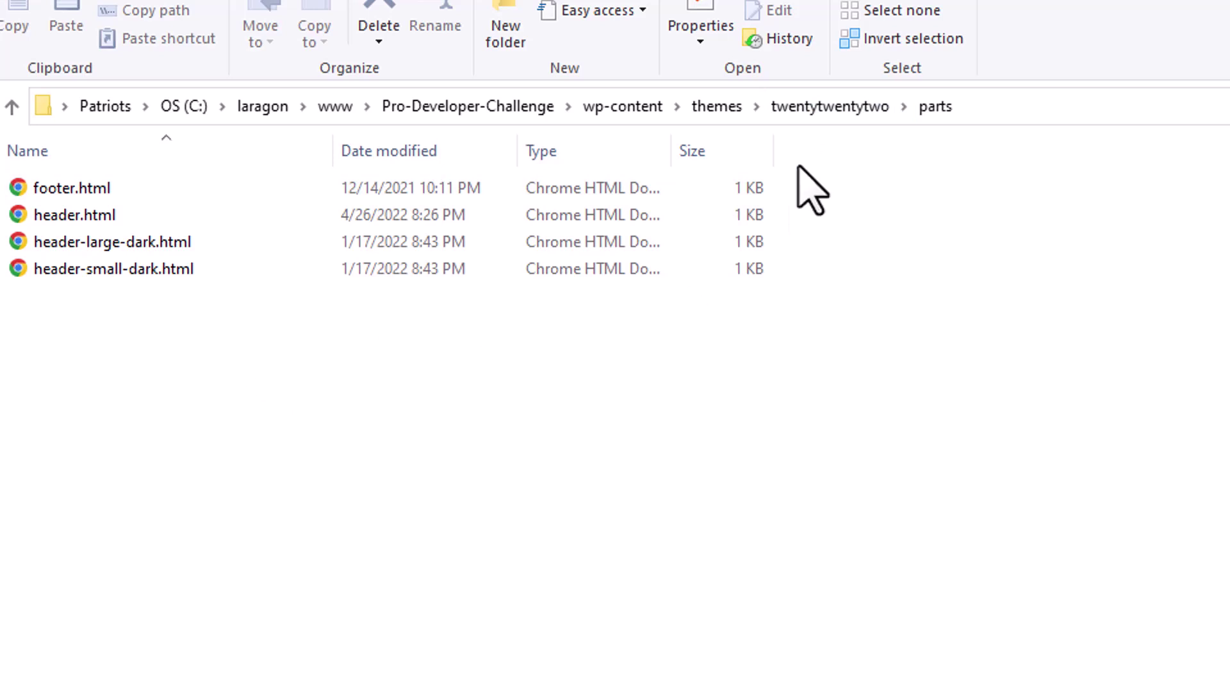
click(826, 108)
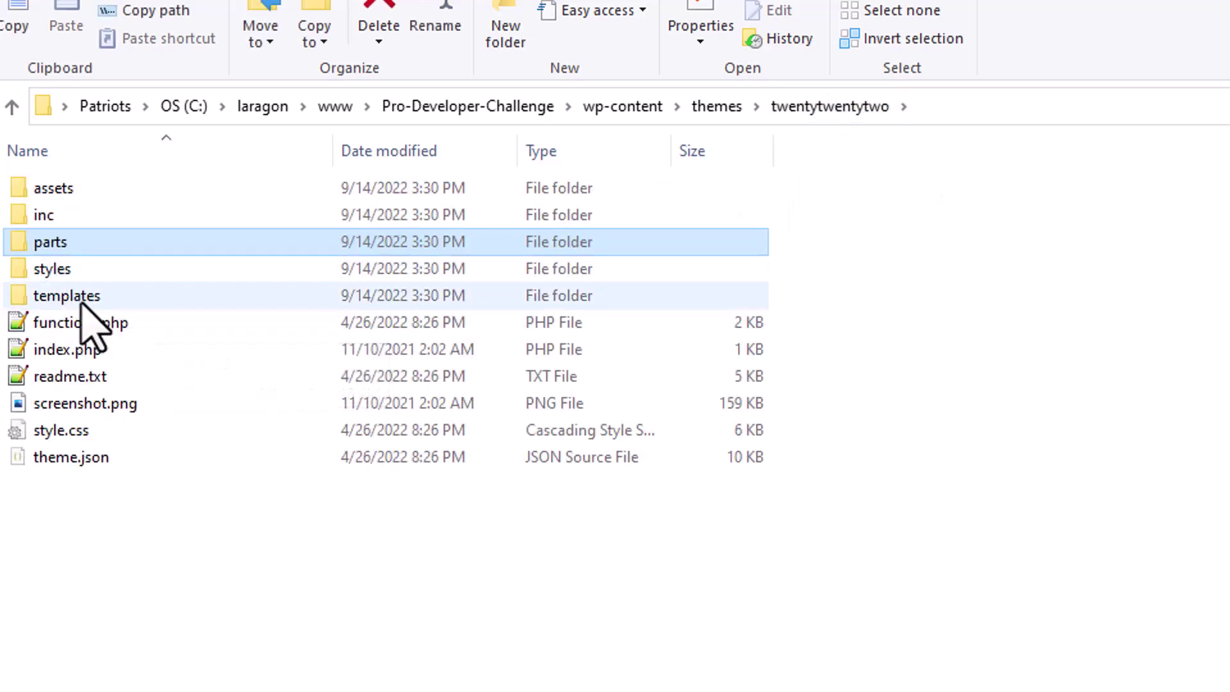
double_click(82, 299)
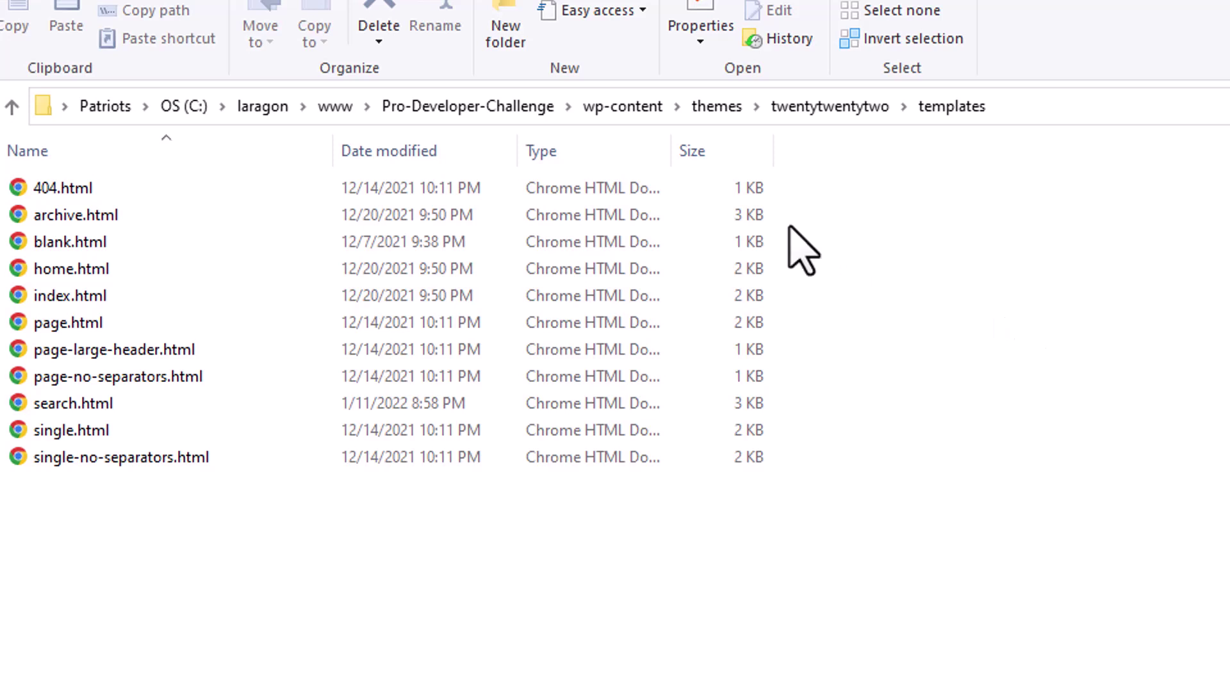
click(435, 108)
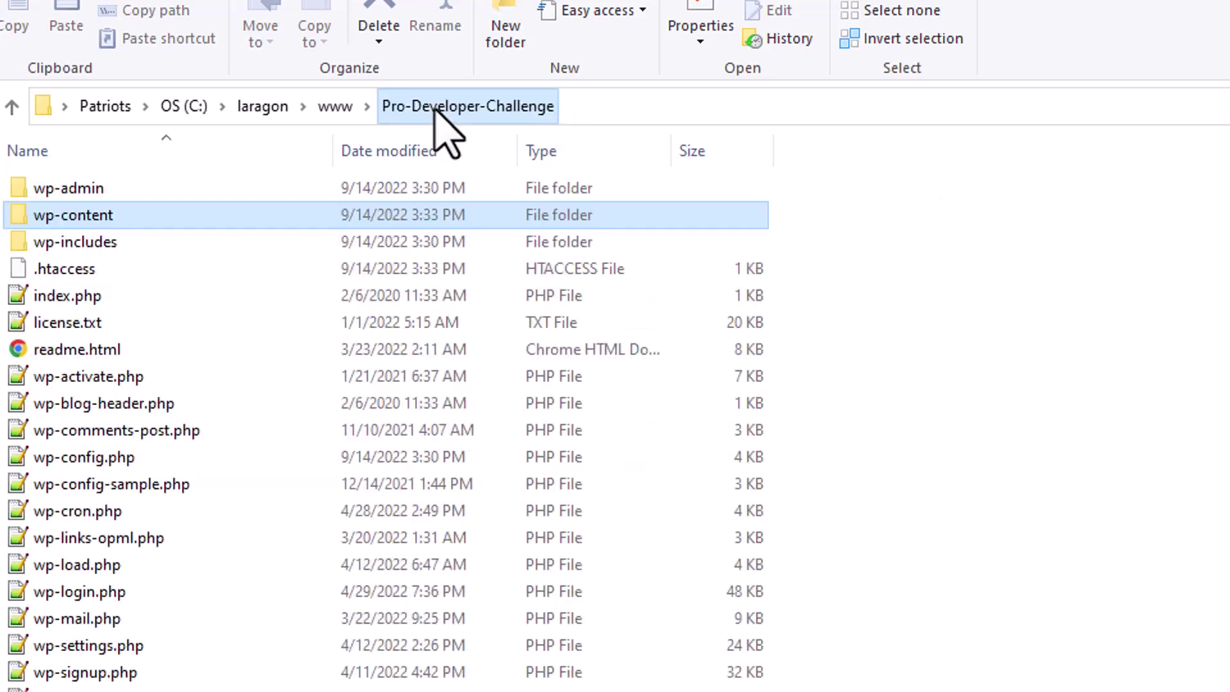
key(alt+Up)
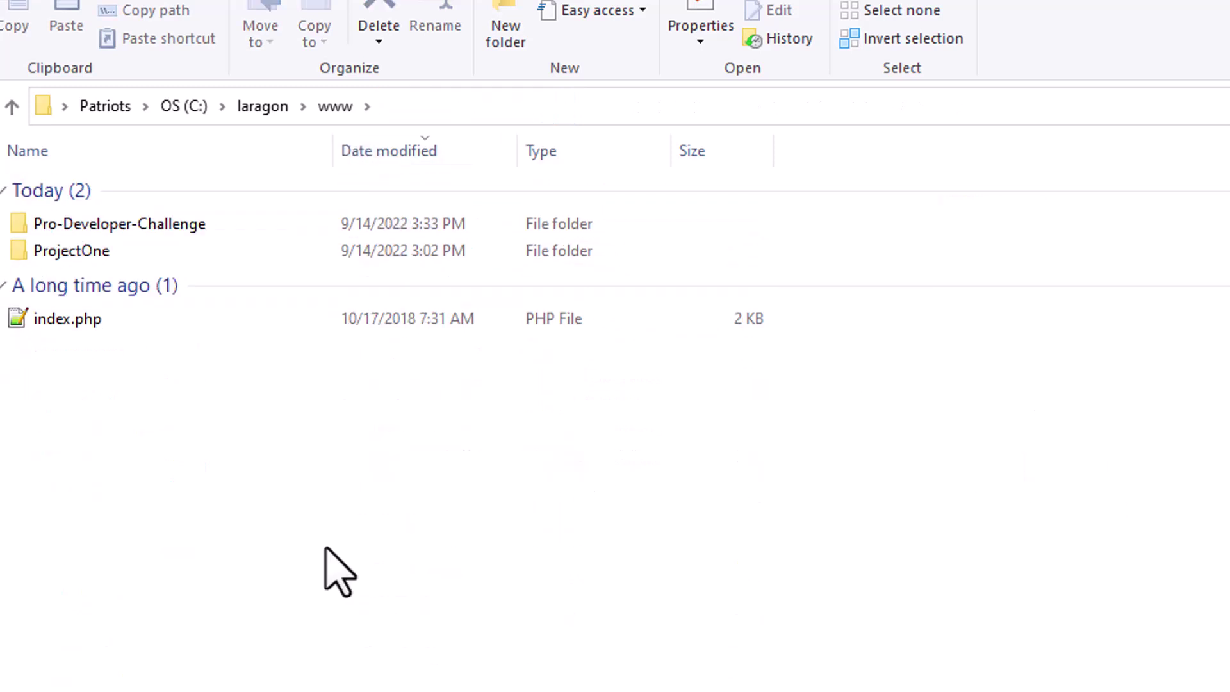
- Open the Pro-Developer-Challenge folder in Visual Studio Code with Open with Code
right_click(125, 225)
mouse_move(361, 471)
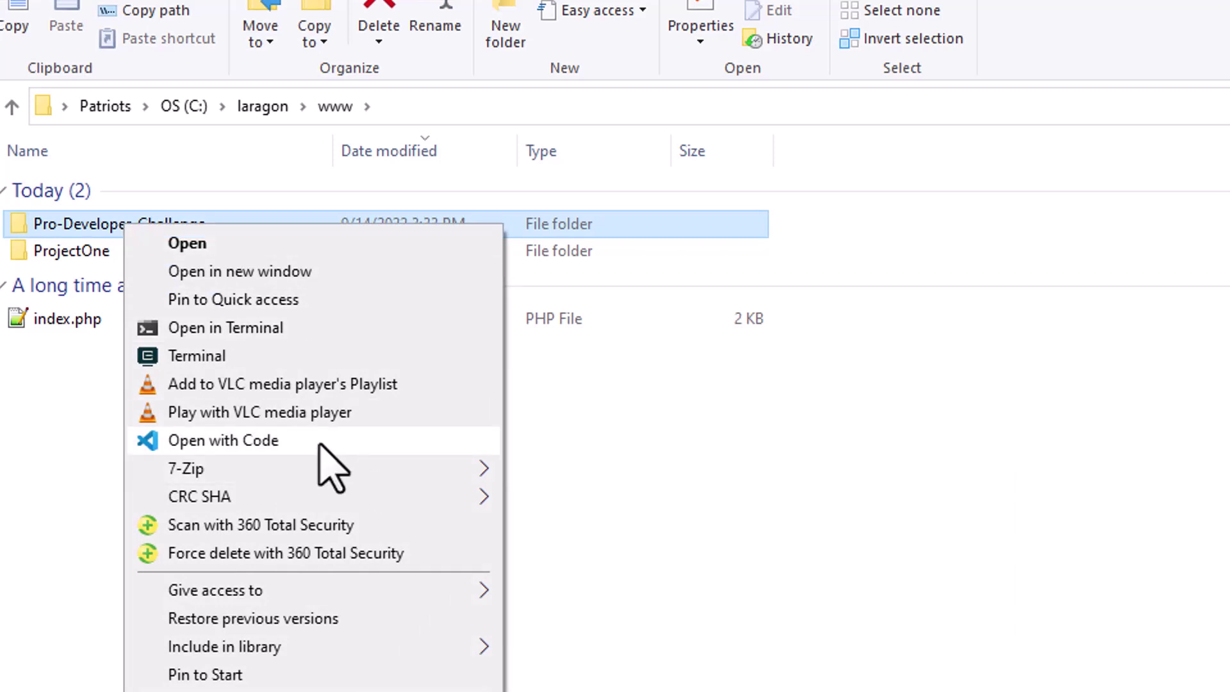
click(319, 444)
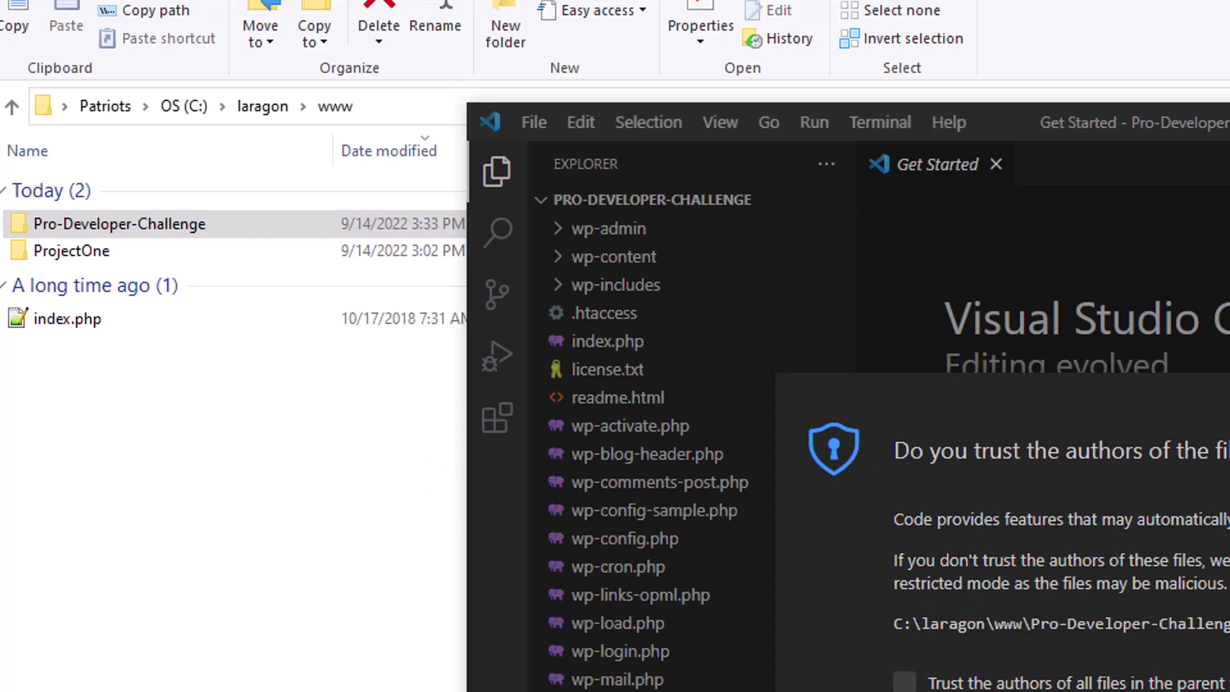
- Trust the workspace and open twentytwentytwo's templates/404.html from wp-content > themes
key(Return)
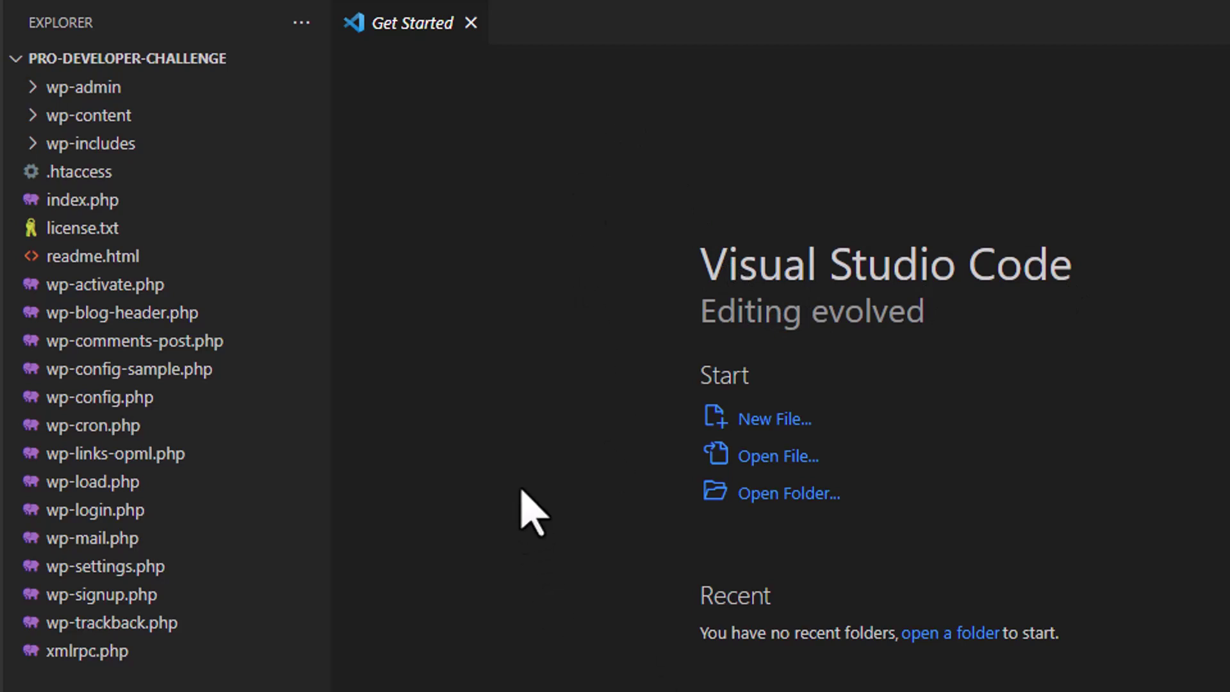
mouse_move(19, 112)
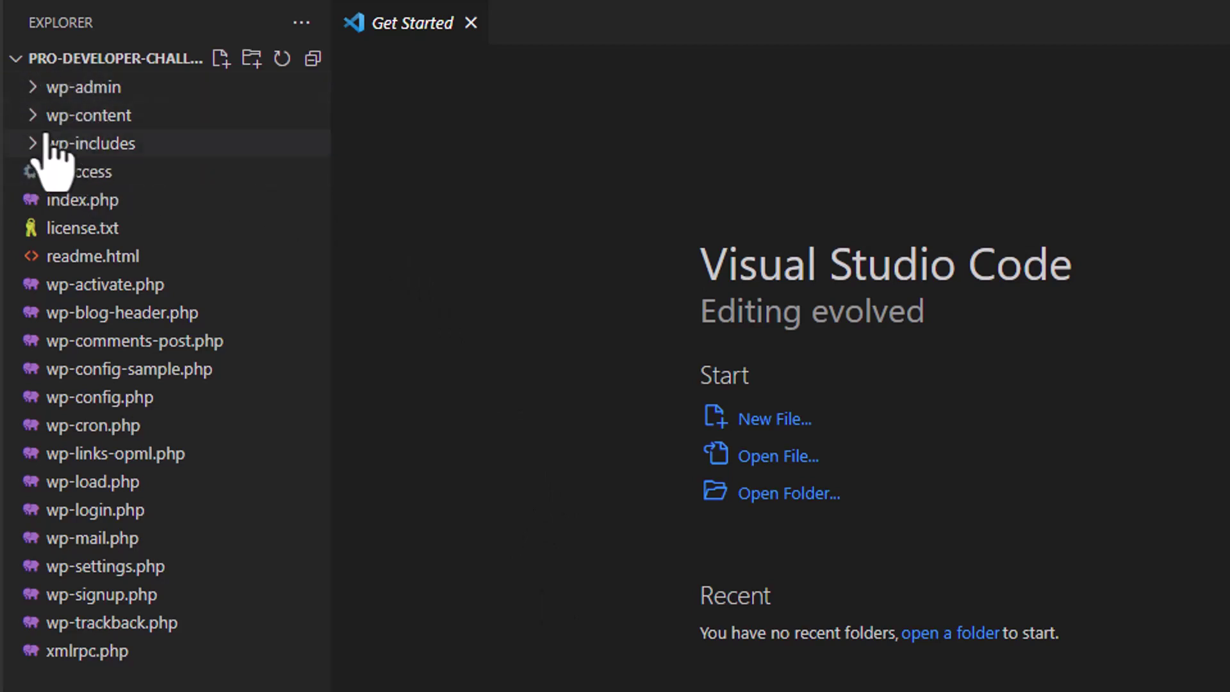
click(36, 118)
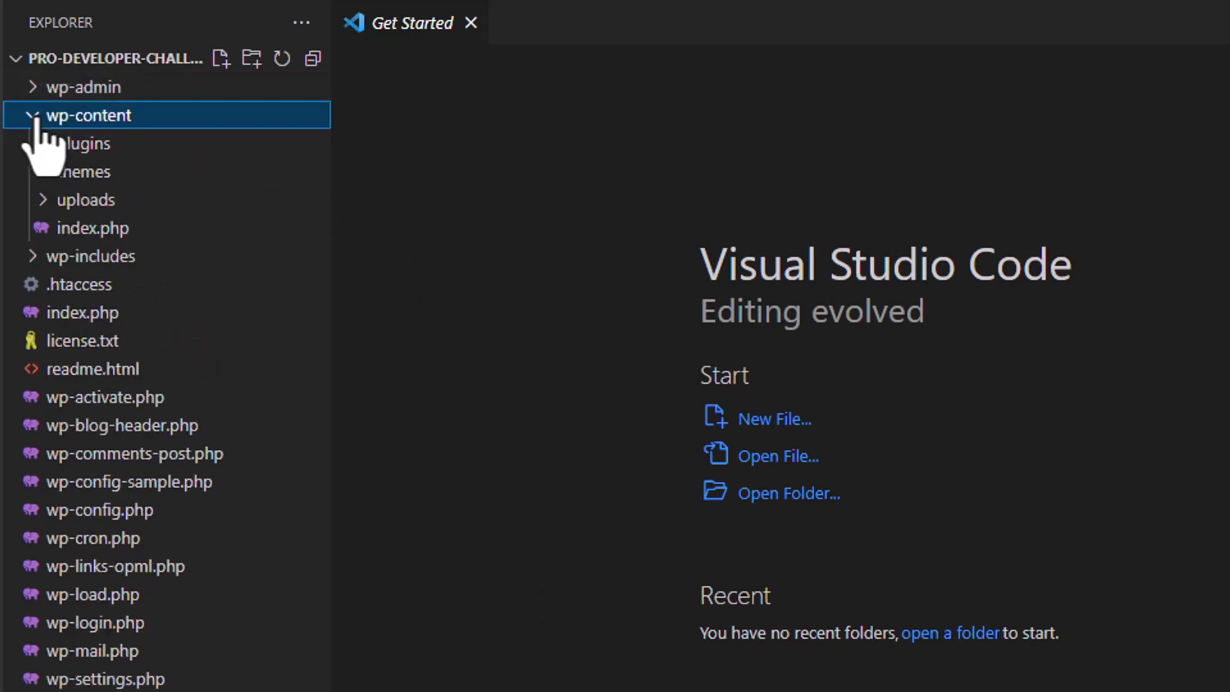
click(37, 173)
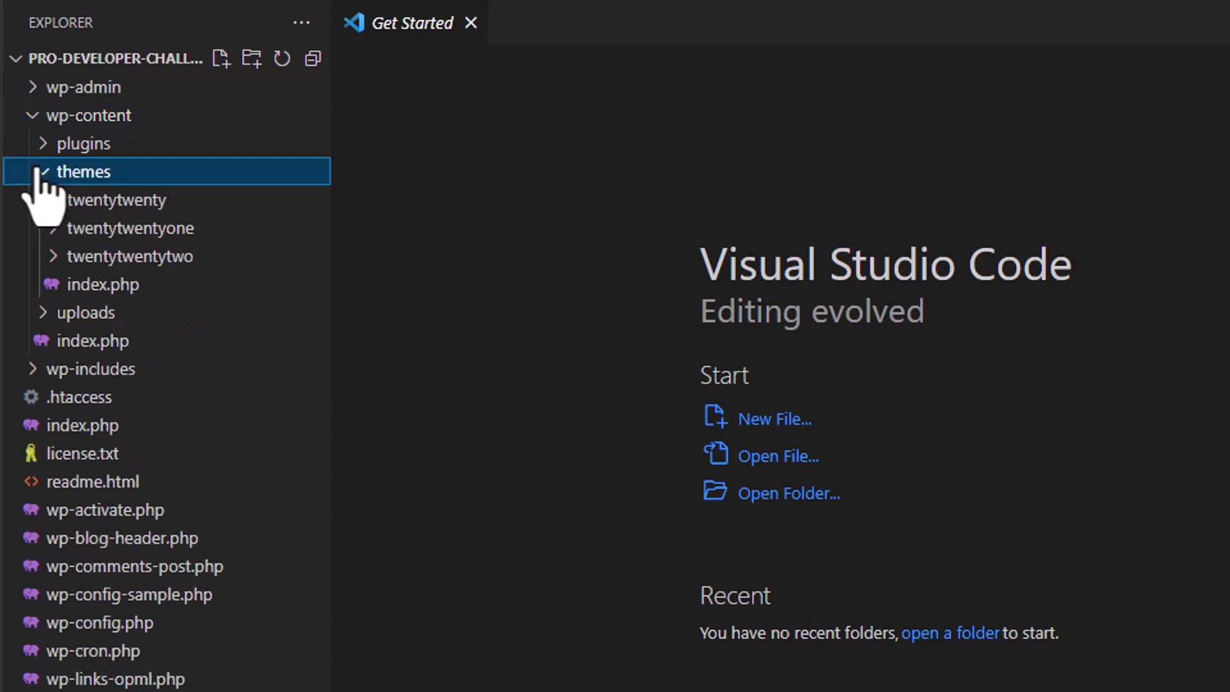
click(104, 259)
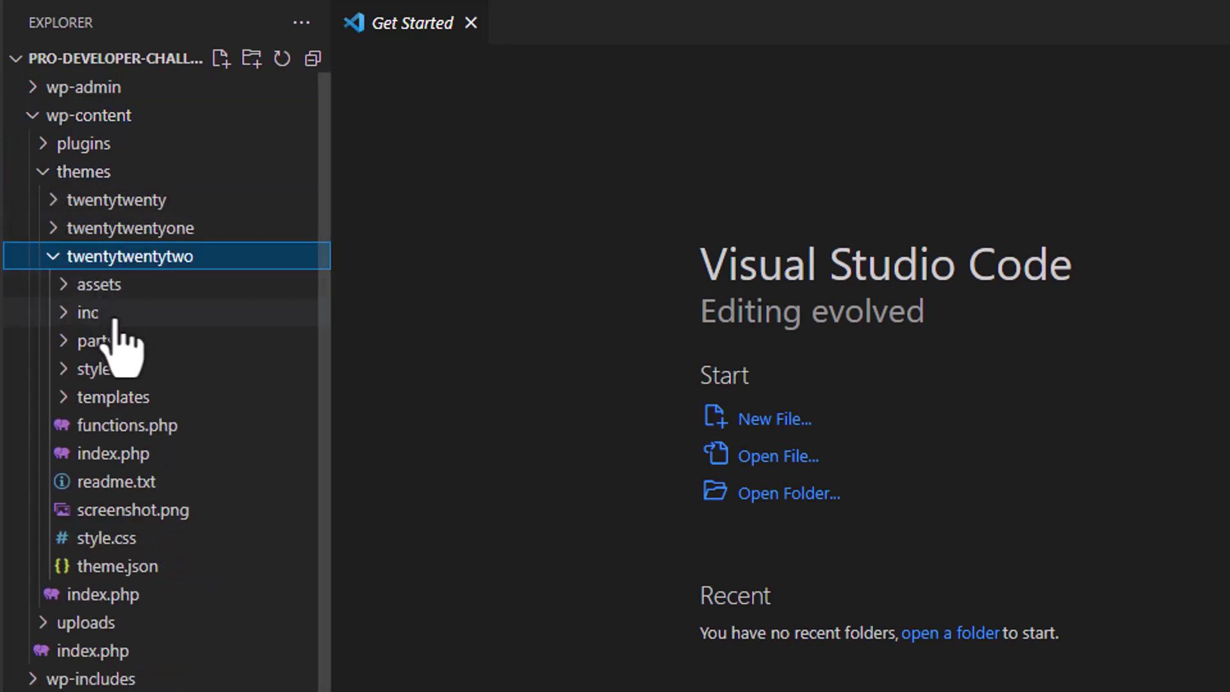
click(61, 400)
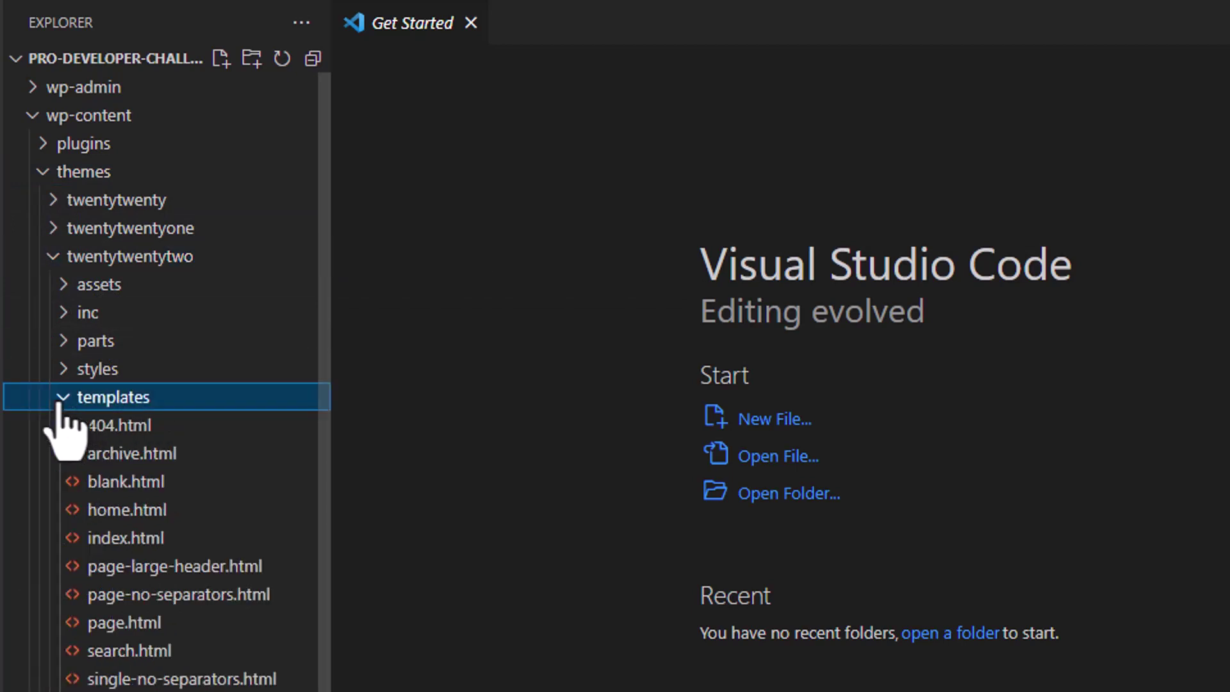
click(102, 428)
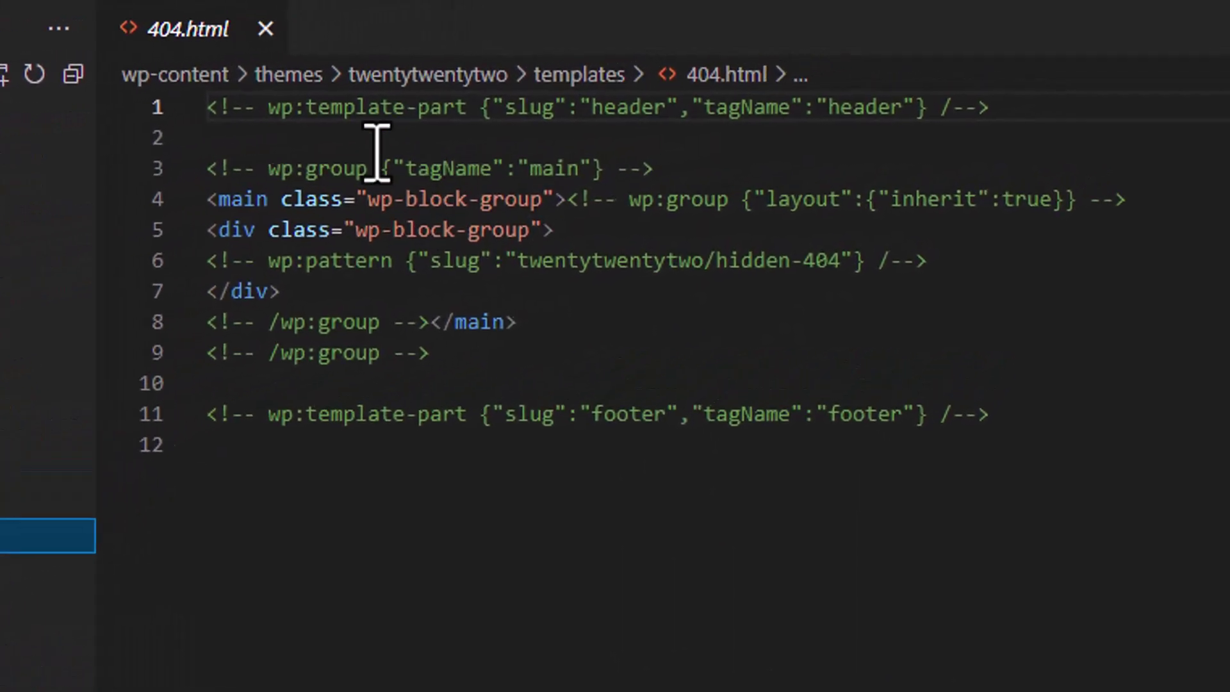
- Review 404.html's header part, main group and closing main tag, then switch to theme.json
drag(206, 107, 498, 137)
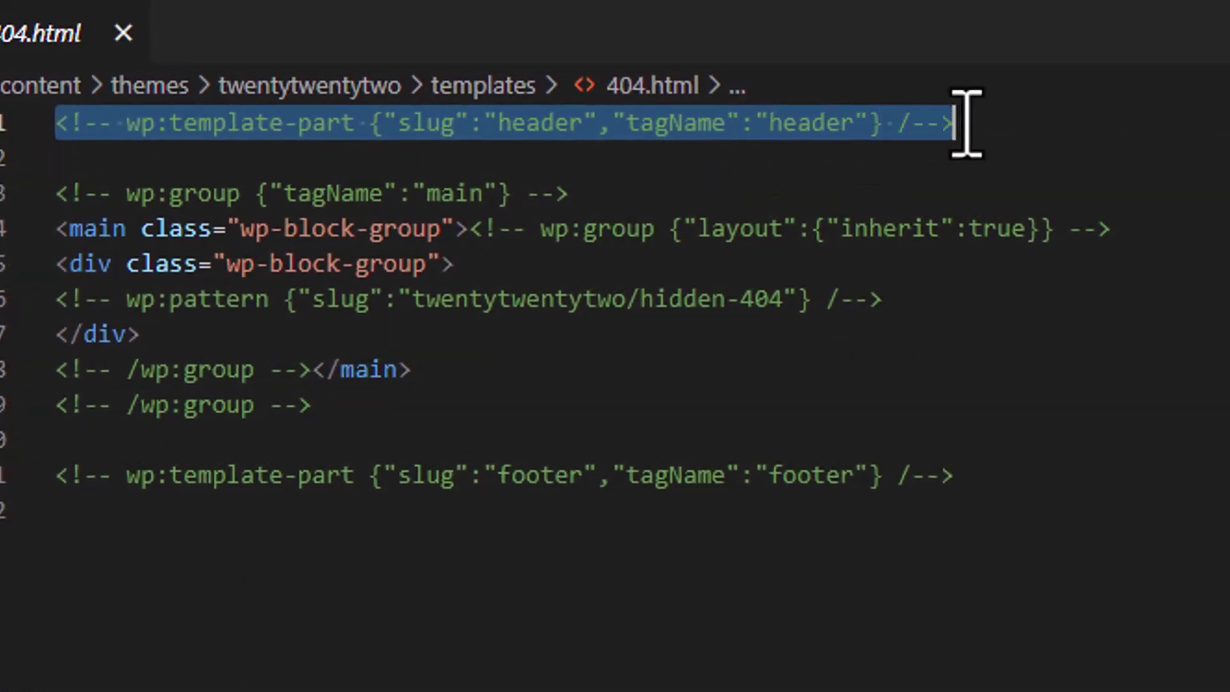
click(981, 122)
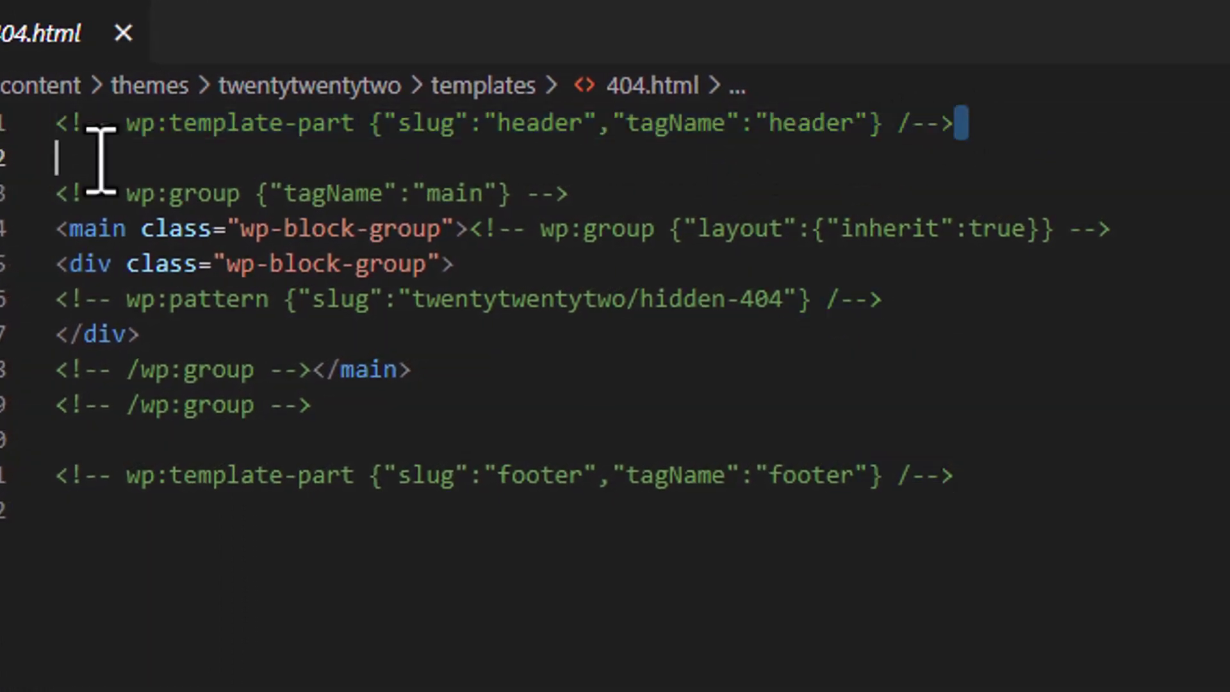
shift+click(68, 131)
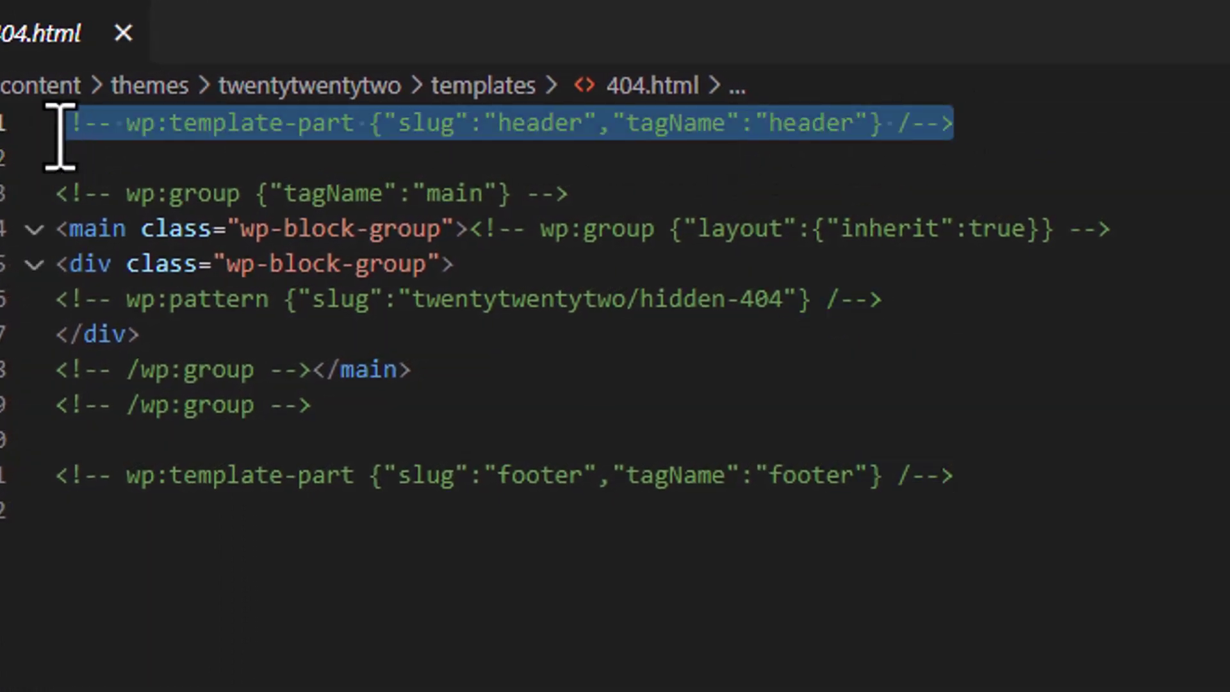
click(160, 157)
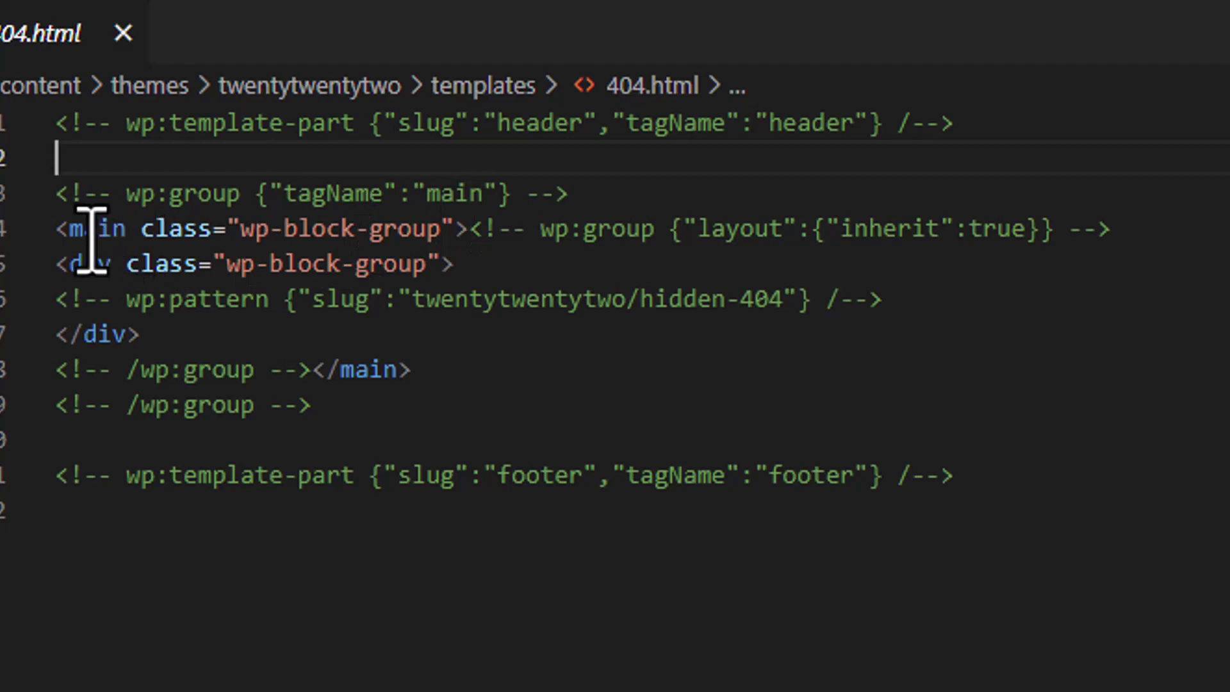
drag(61, 235, 1117, 242)
click(1113, 231)
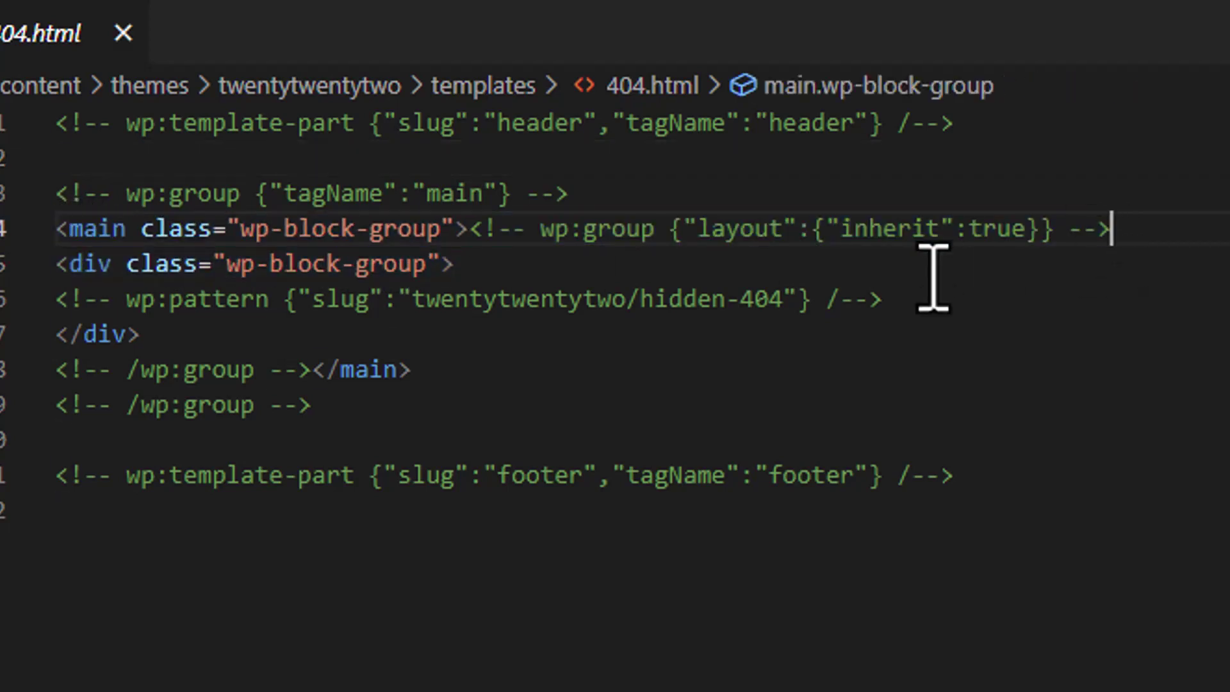
click(1128, 362)
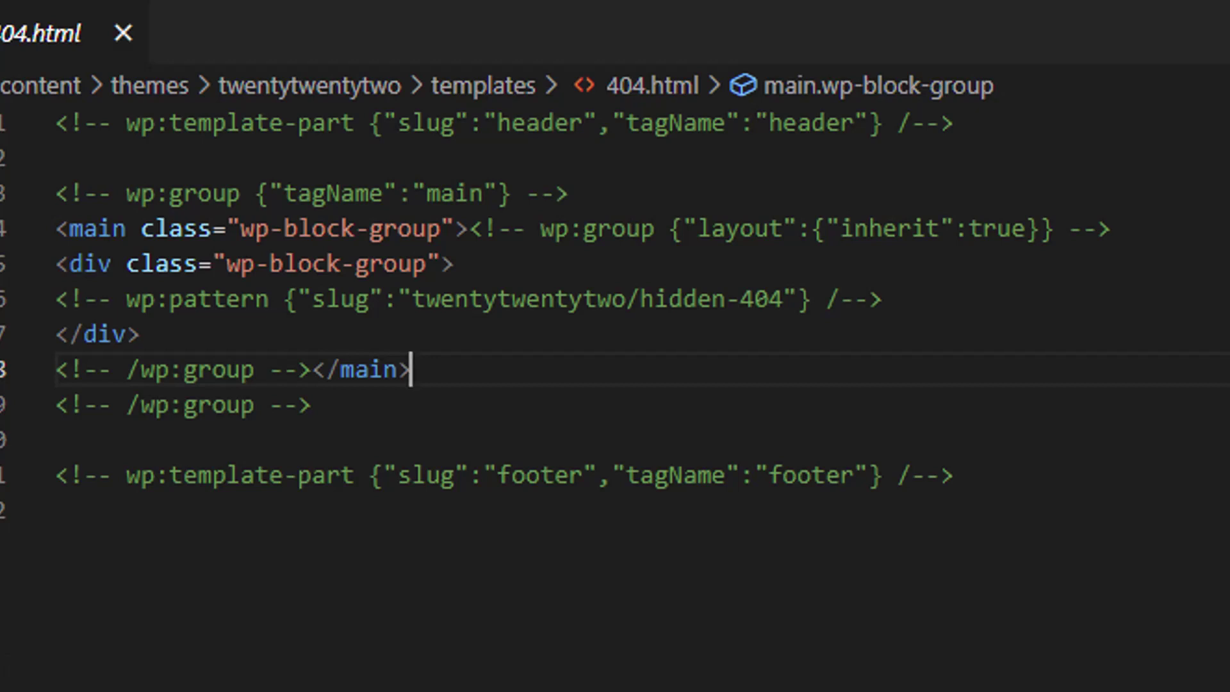
key(ctrl+Tab)
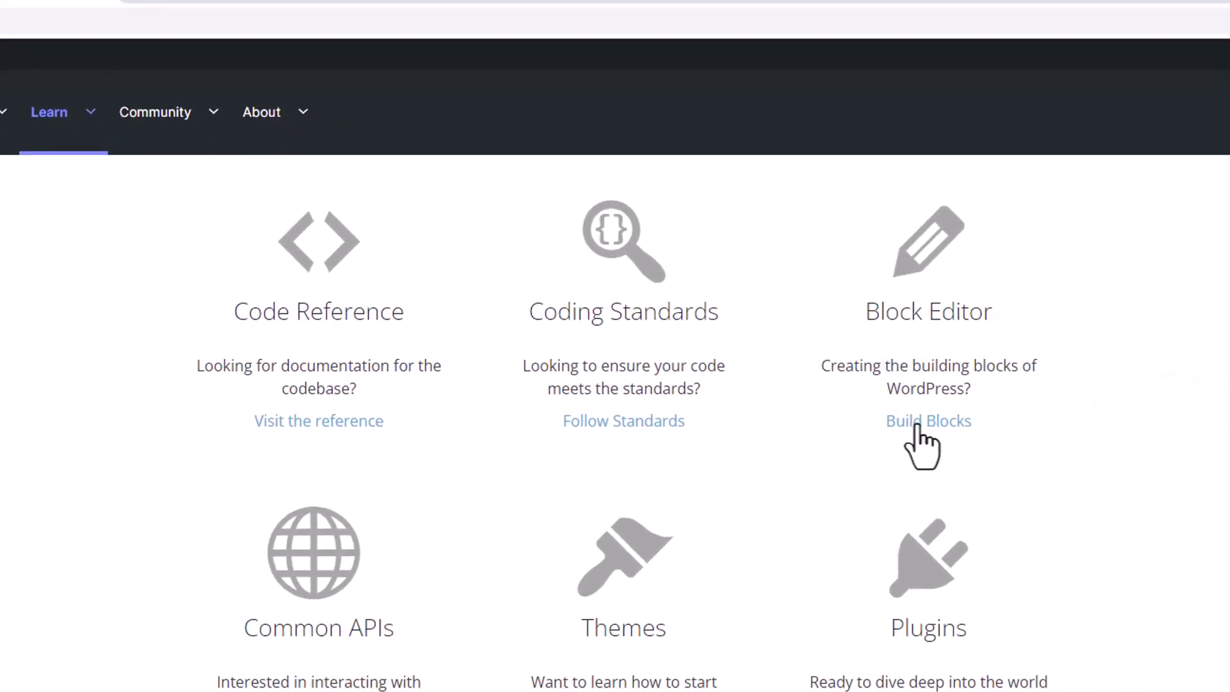
- Look through the Block Editor Handbook's Getting Started chapter, then return to the Block theme generator form
click(918, 424)
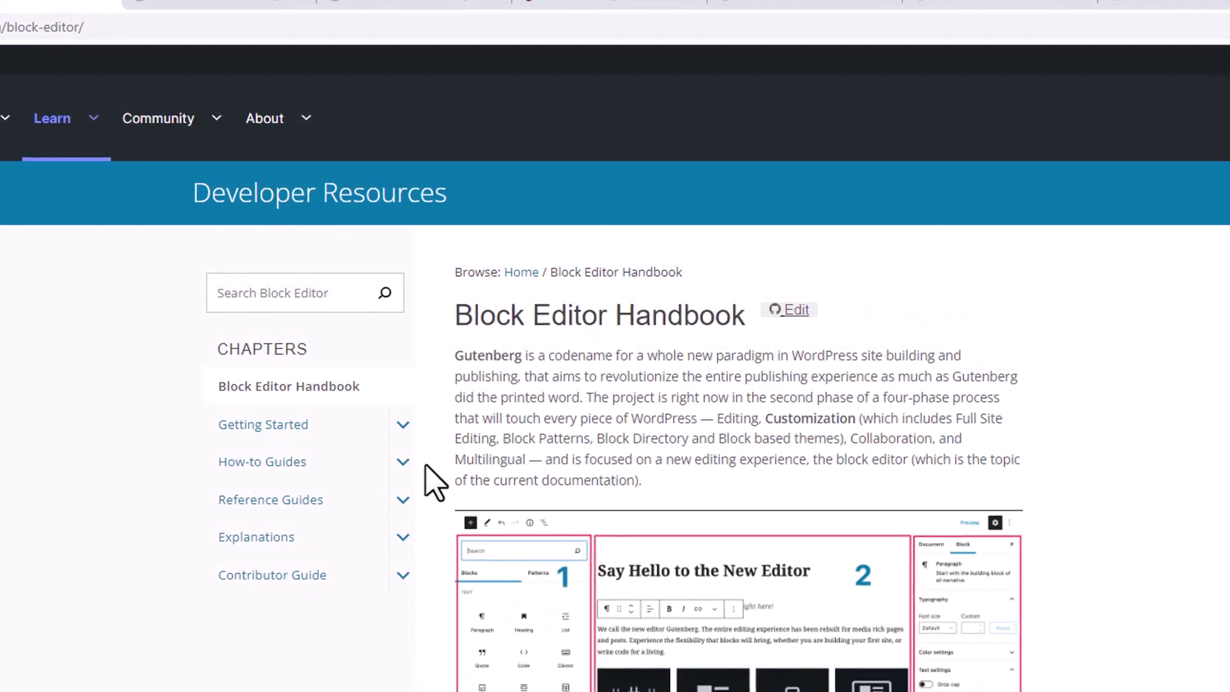
click(403, 426)
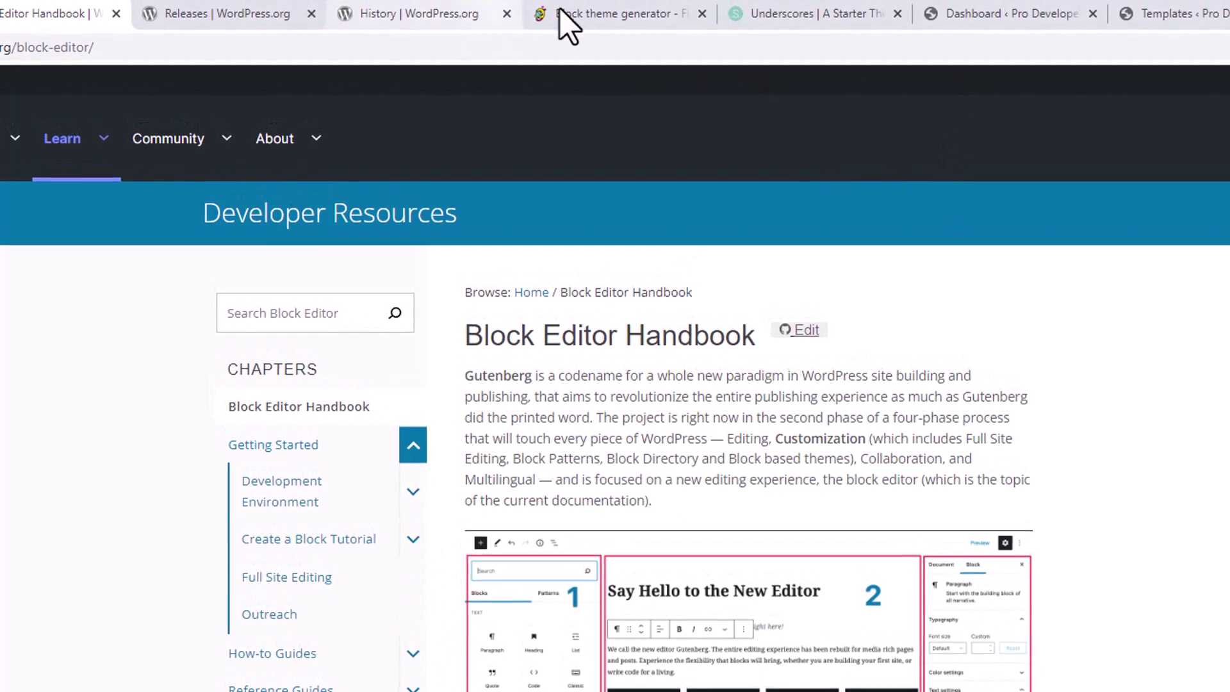
click(546, 9)
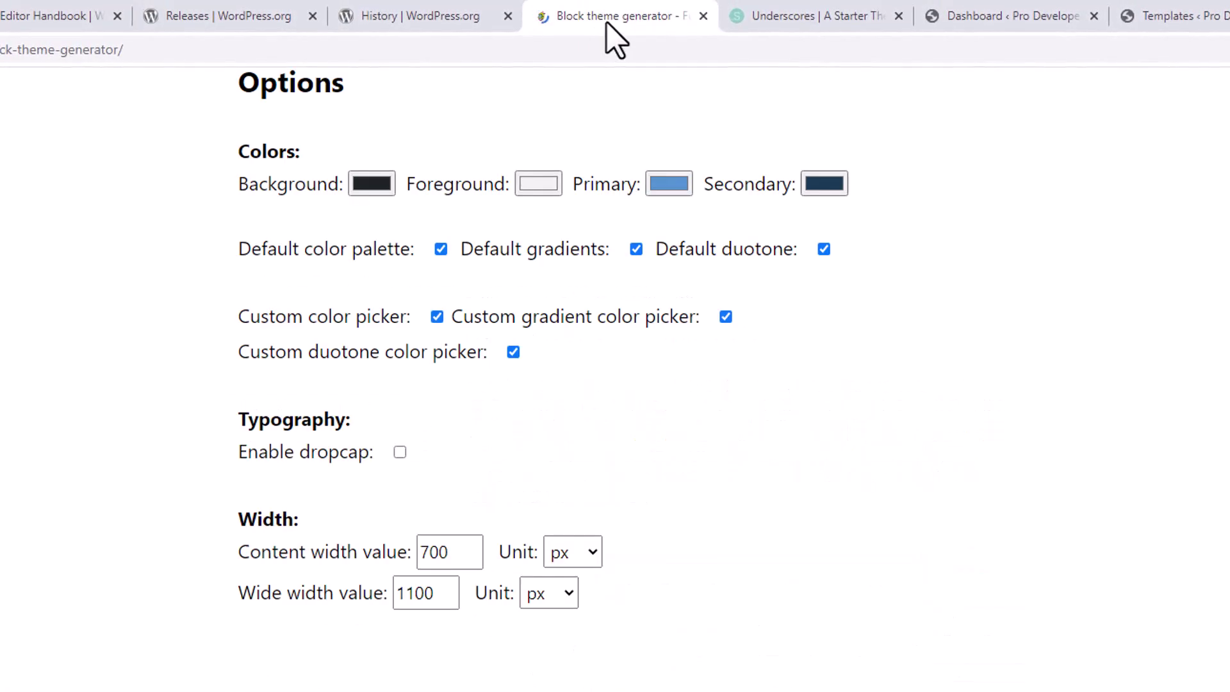
scroll(638, 397, up, 10)
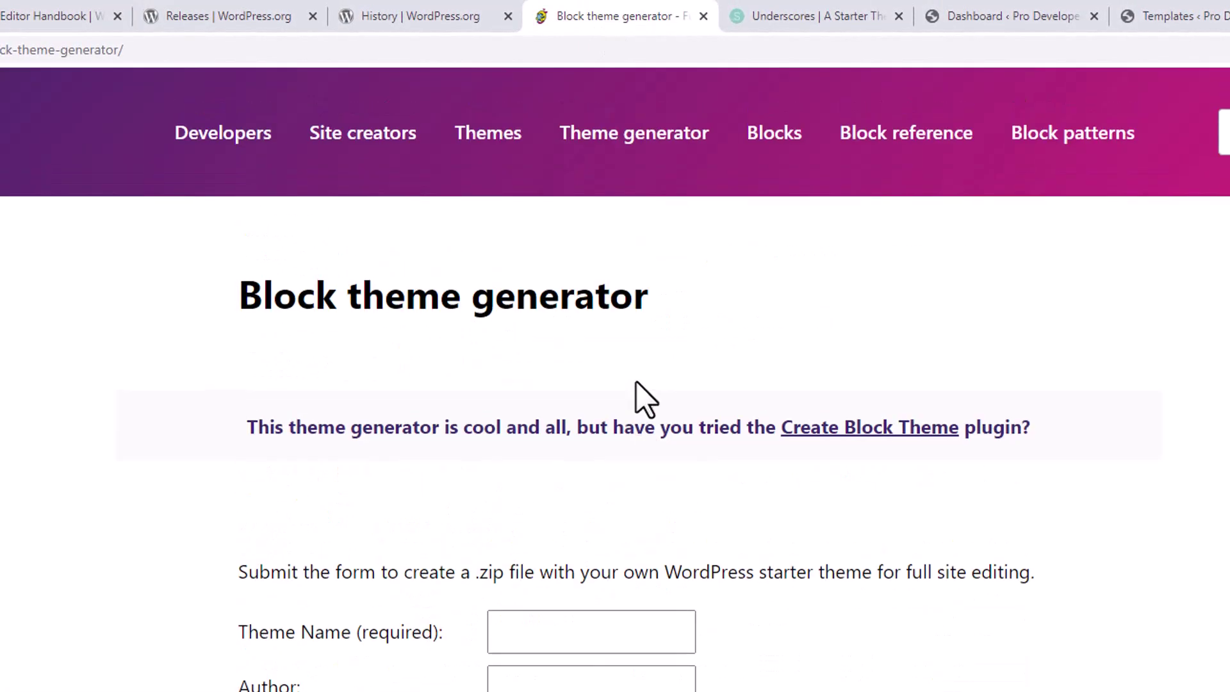
- Enter theme name 'Pro Developer Challenge', the author's name and Author URI freelancepakistan.com
click(552, 632)
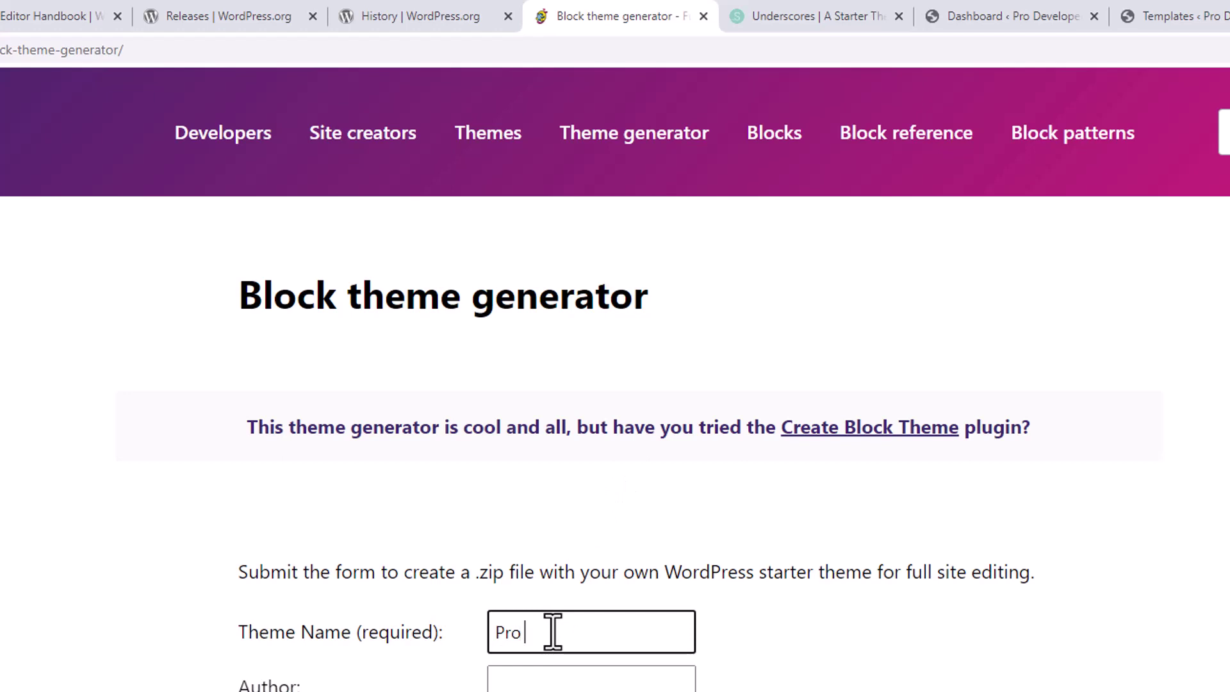
text(Pro Developer Challenge)
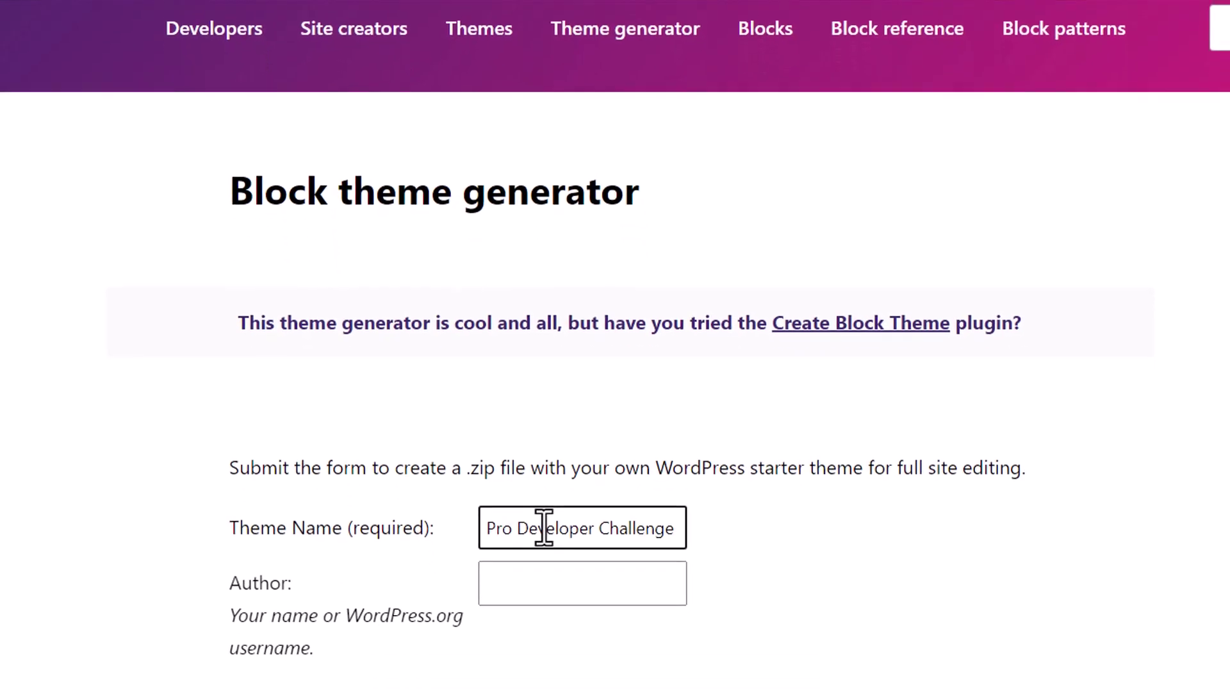
click(534, 627)
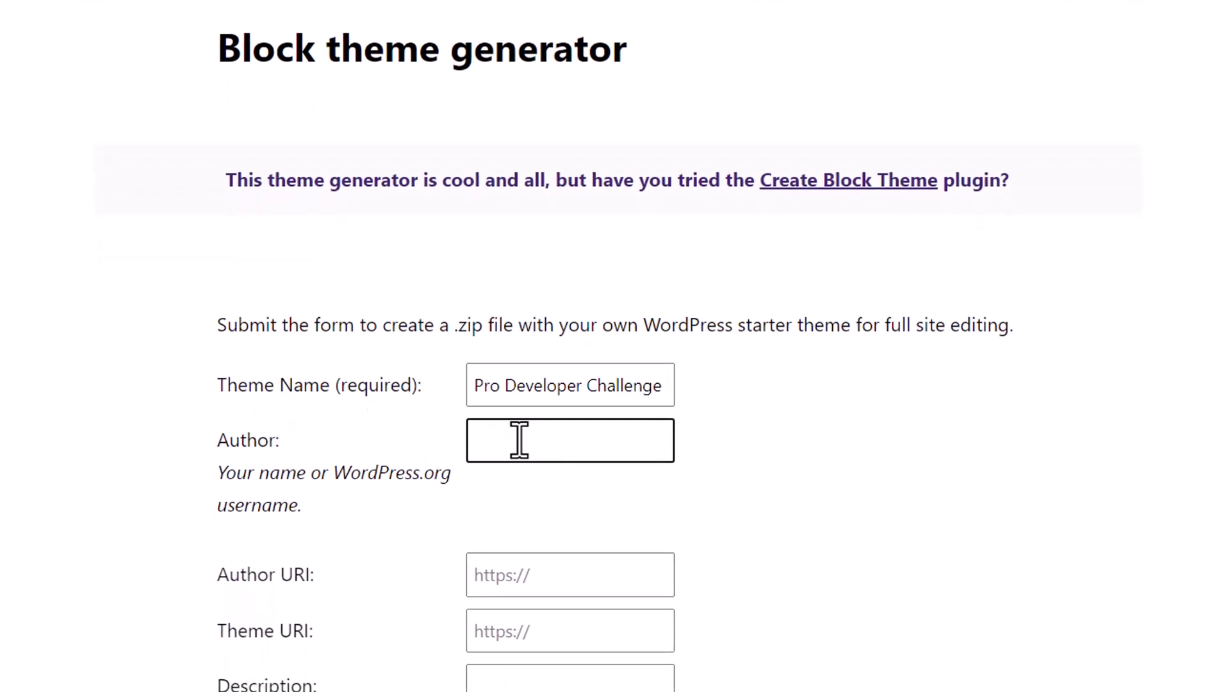
text(Farooq Shah)
key(Tab)
text(fr)
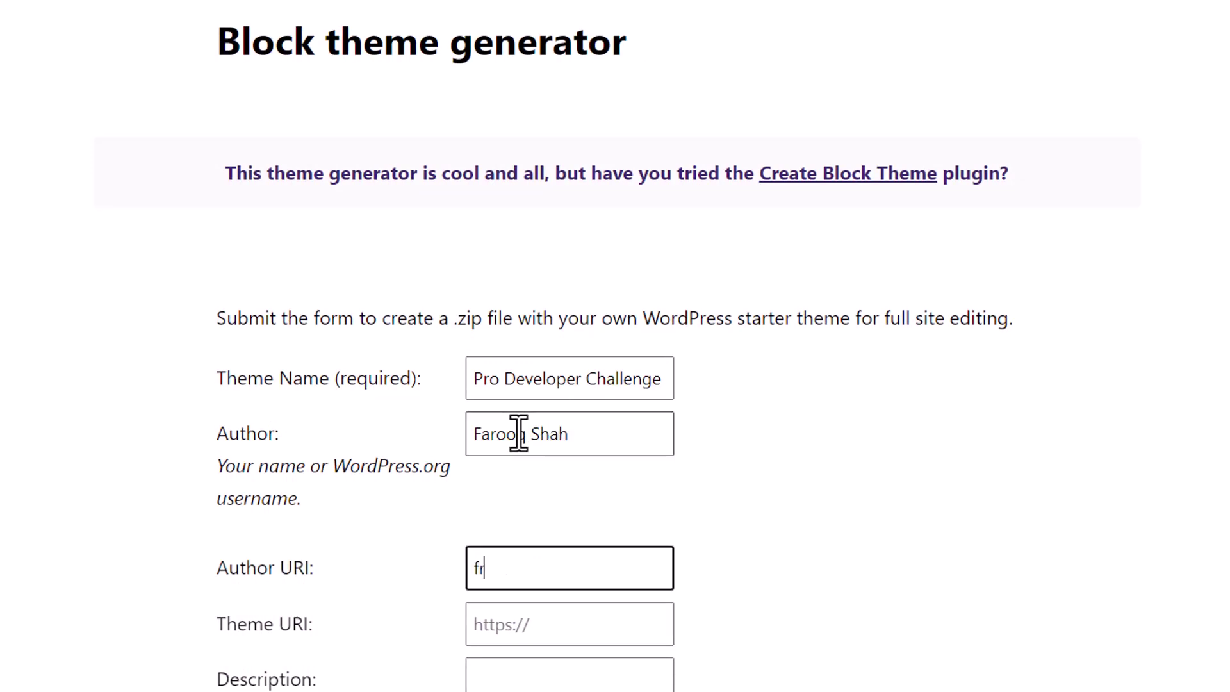
text(eelancepakis)
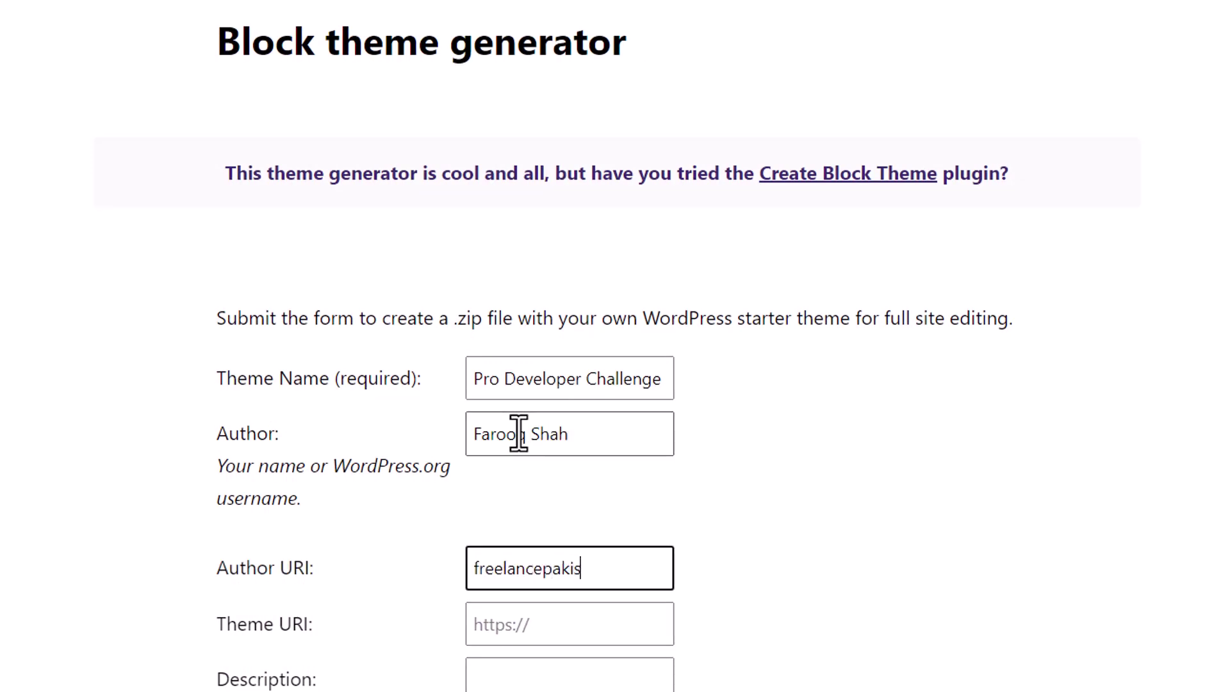
text(tan.co)
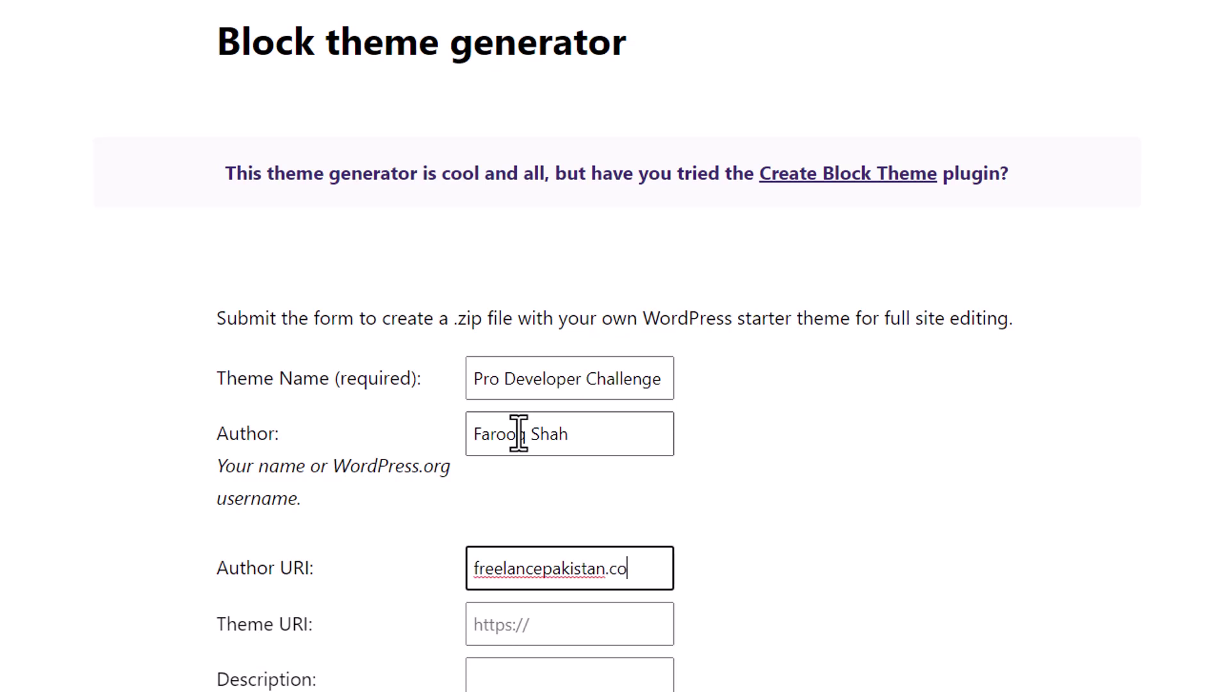
text(m)
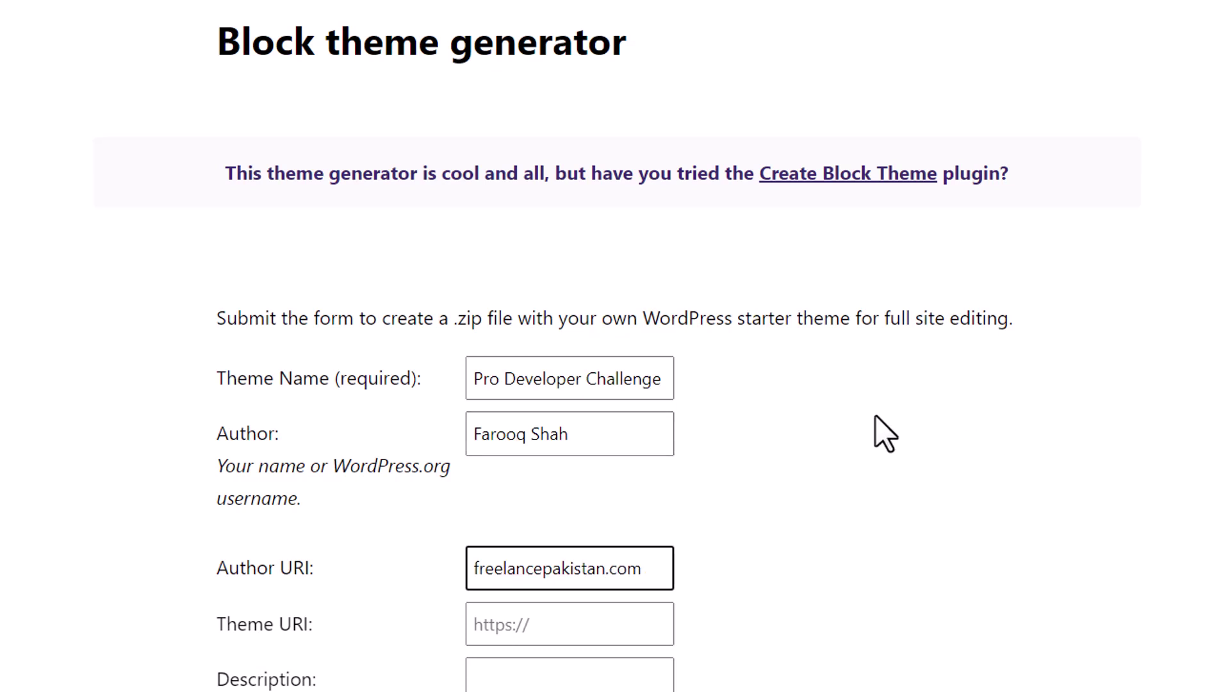
- Copy the freelancepakistan.com Author URI into the Theme URI field
click(569, 627)
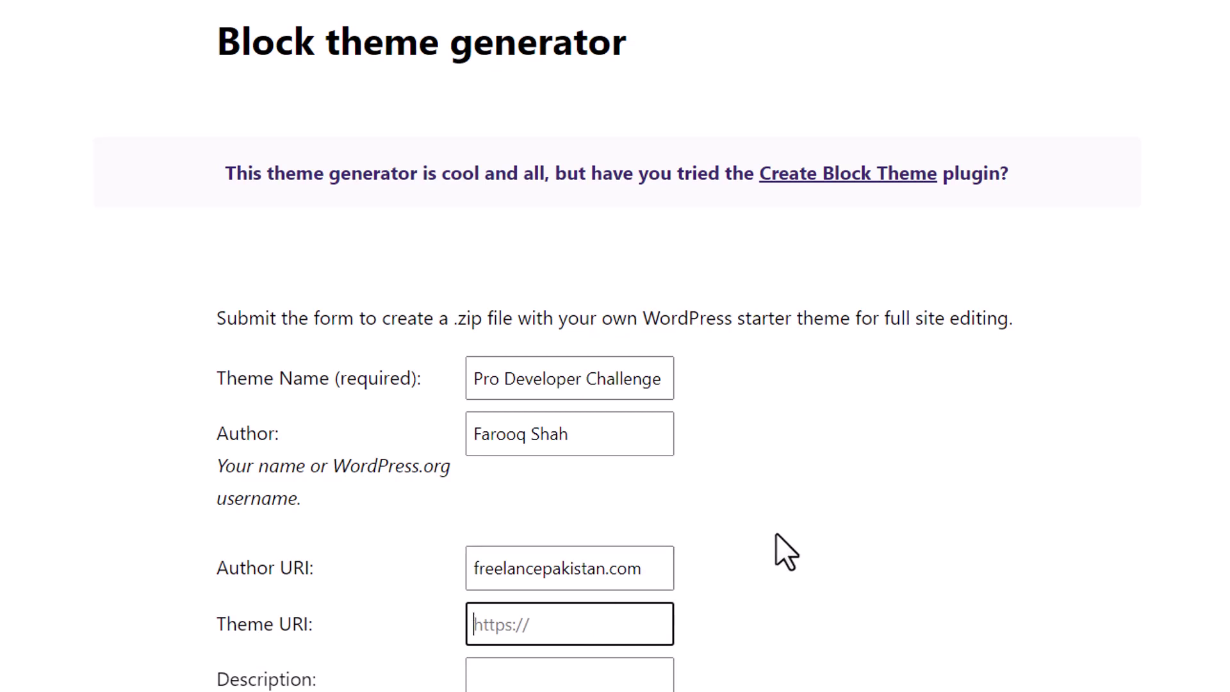
click(653, 575)
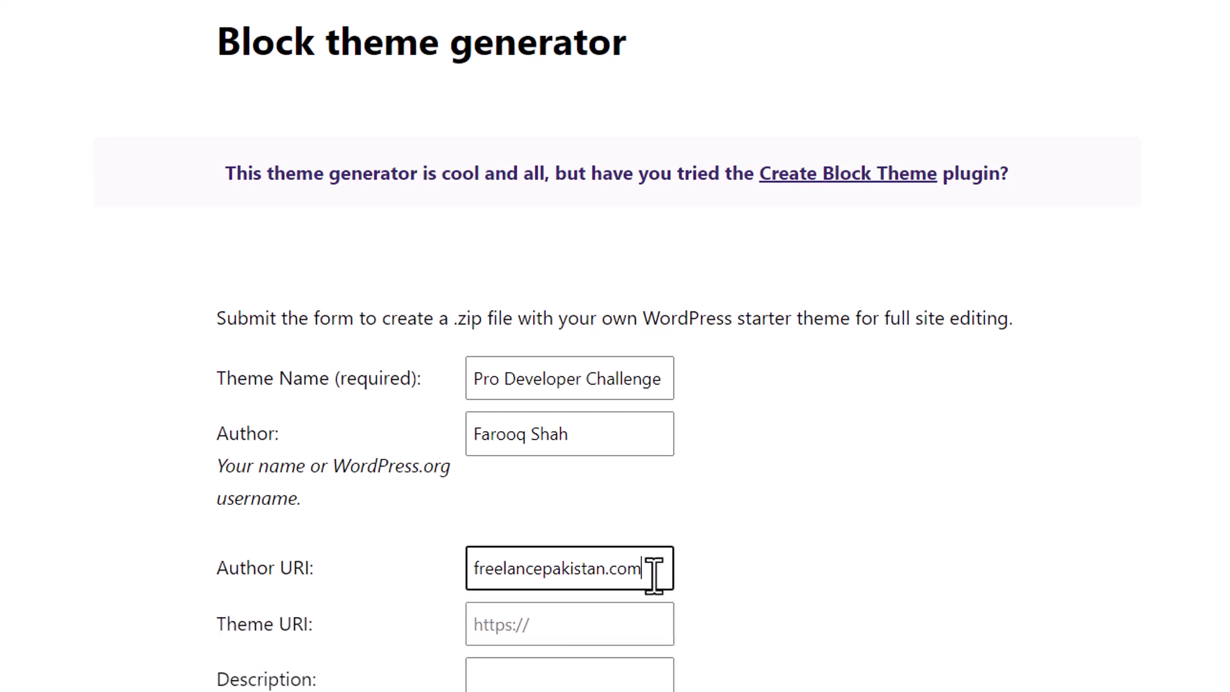
key(ctrl+a)
key(ctrl+c)
click(615, 625)
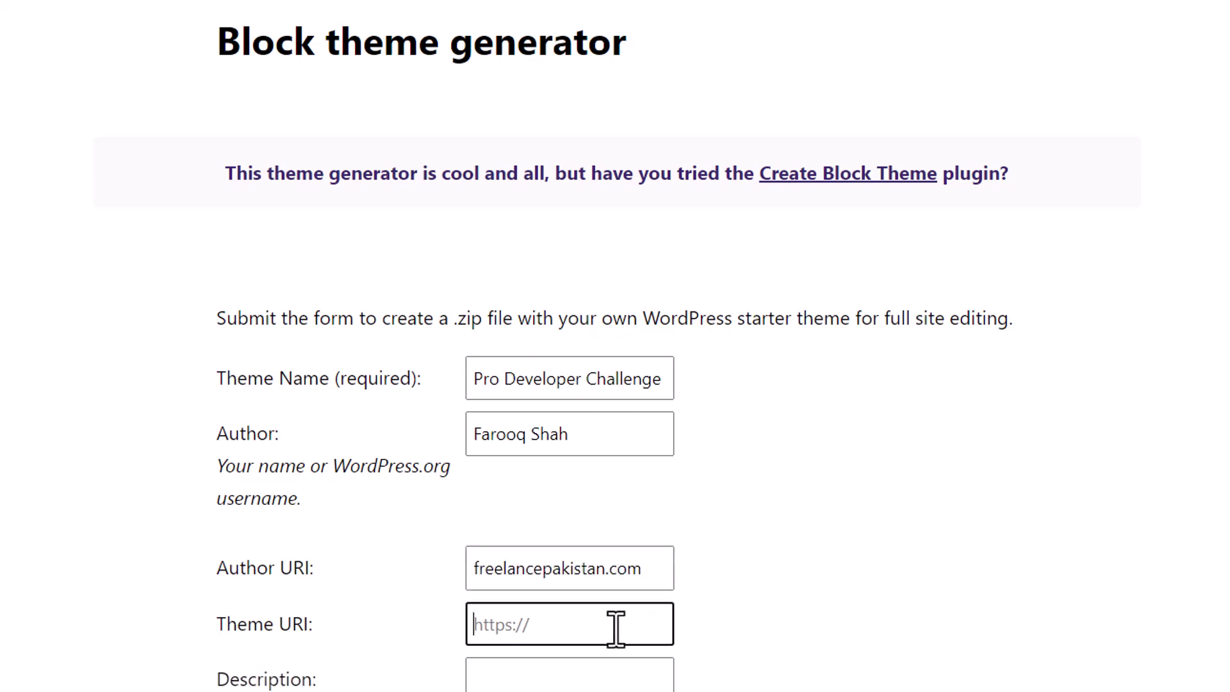
key(ctrl+v)
- Set the description to 'WordPress Theme for Educational Purposes only.'
scroll(816, 494, down, 2)
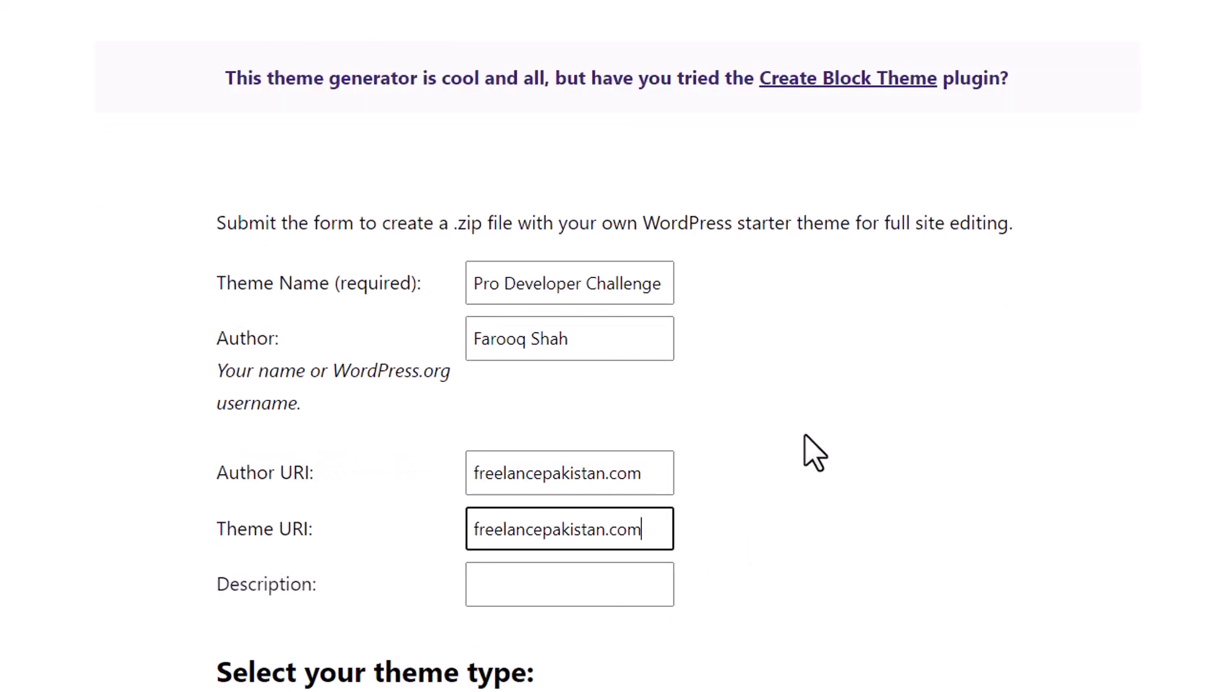
scroll(802, 435, down, 2)
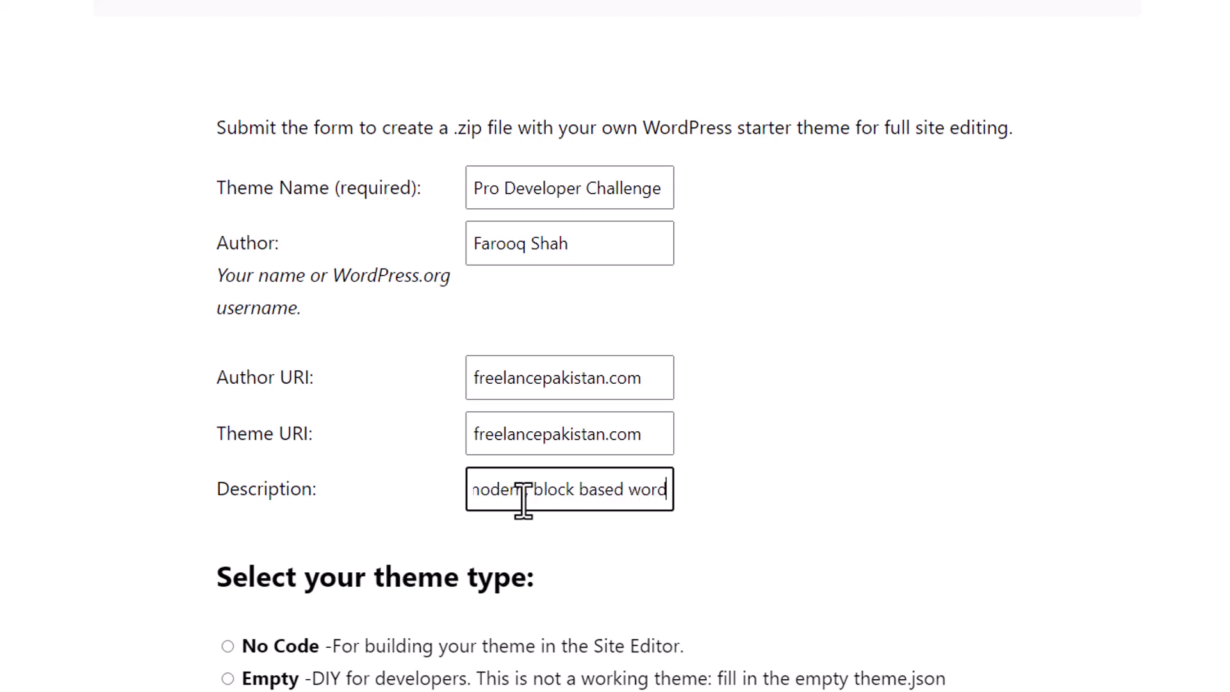
key(BackSpace)
text(Wor)
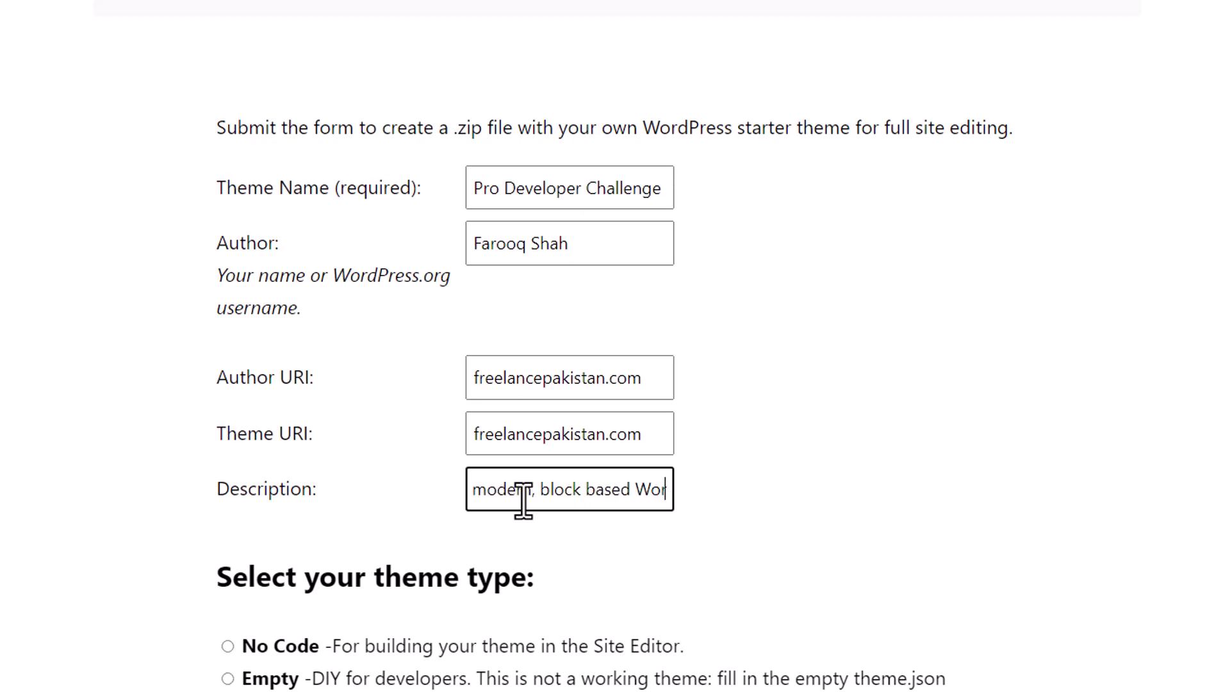
text(dPress Th)
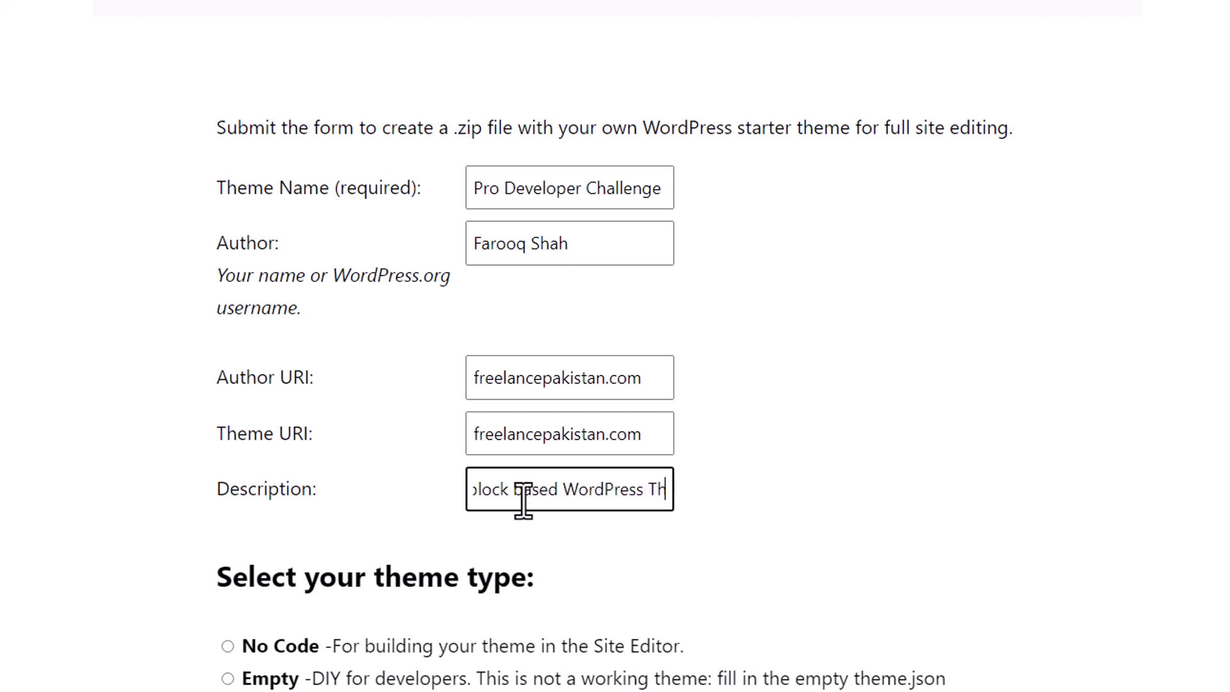
text(eme for Educat)
text(ional Purp)
text(oses only.)
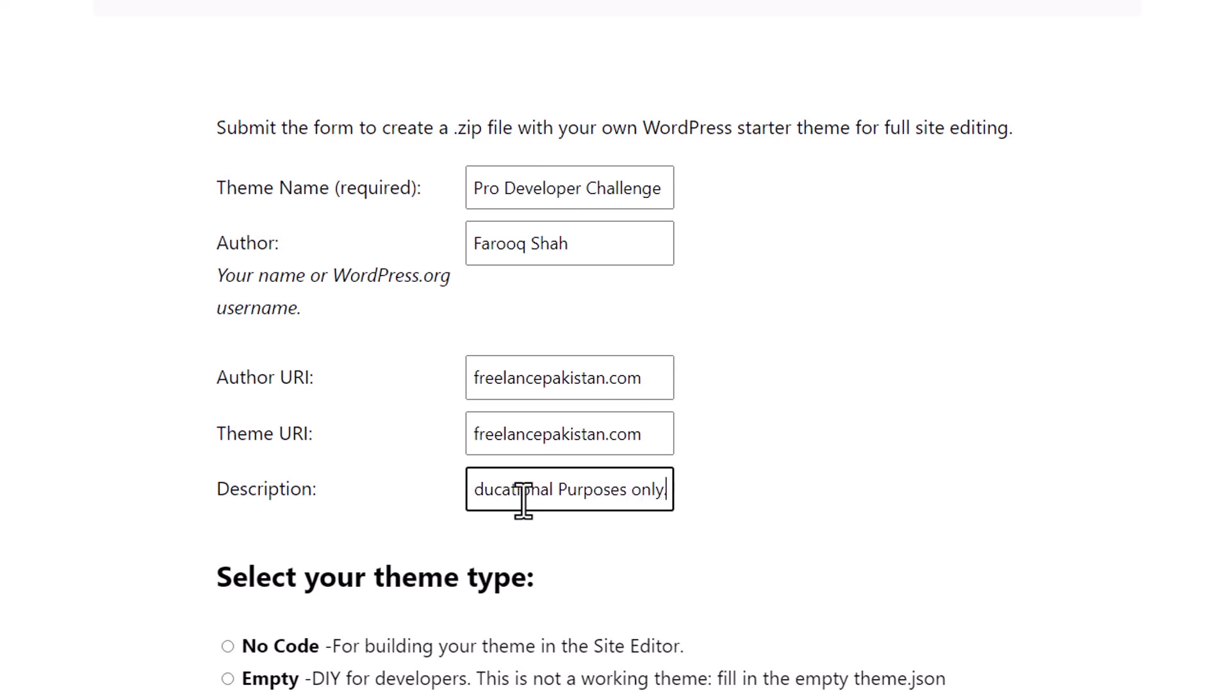
scroll(878, 301, down, 4)
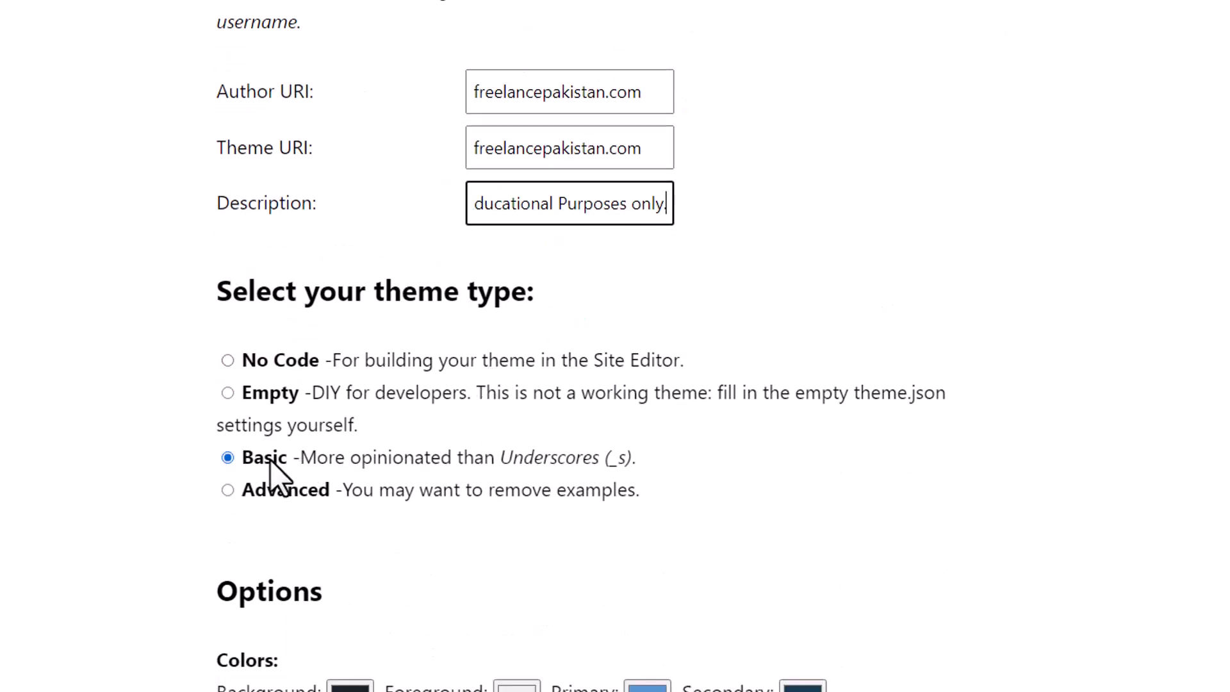
- Choose the Advanced theme type and generate the pro-developer-challenge.zip theme download
click(228, 491)
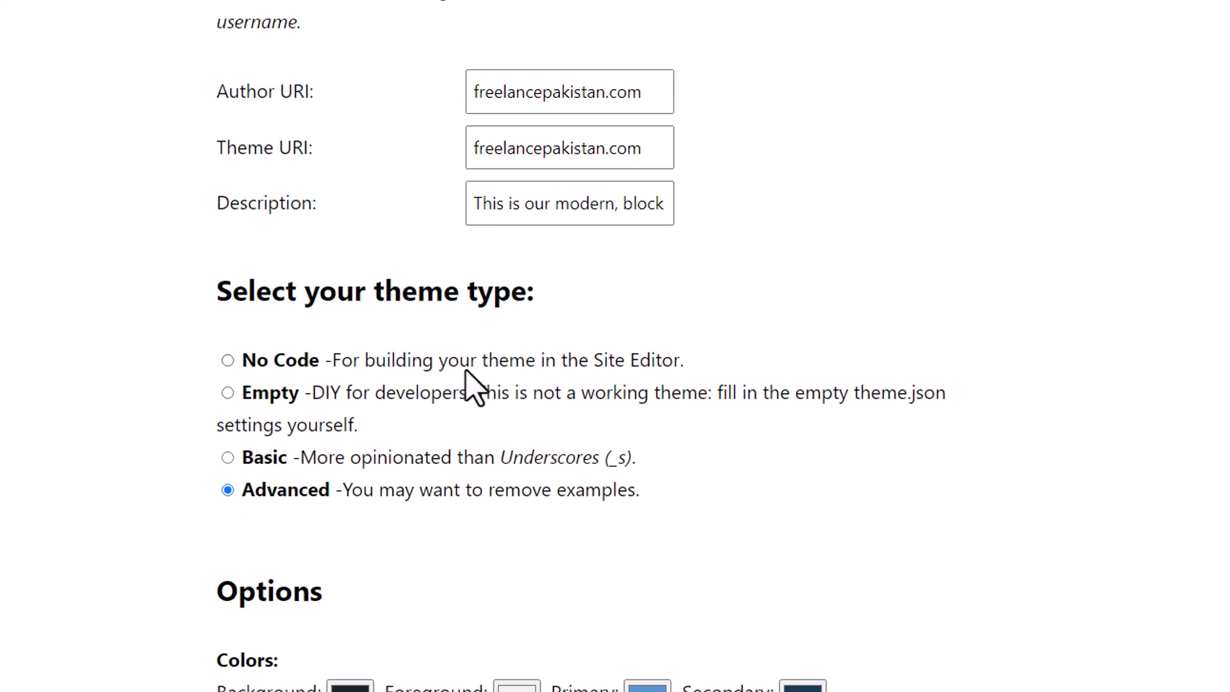
scroll(472, 382, down, 7)
scroll(474, 387, down, 2)
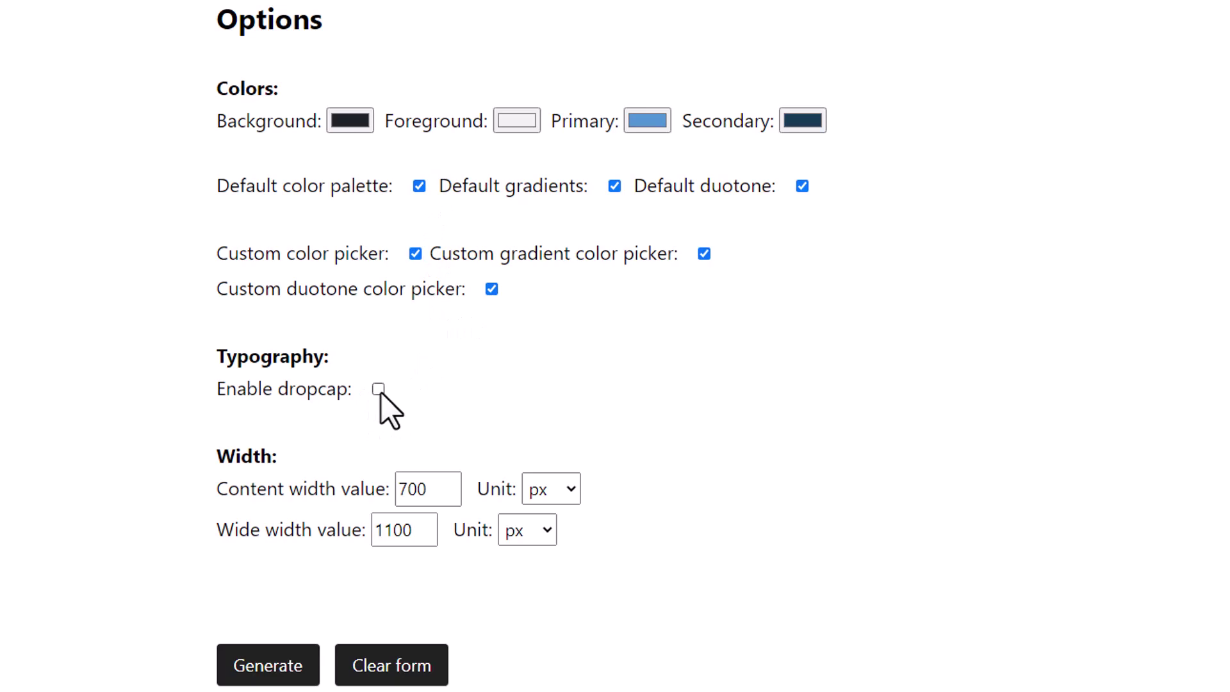
scroll(626, 368, down, 6)
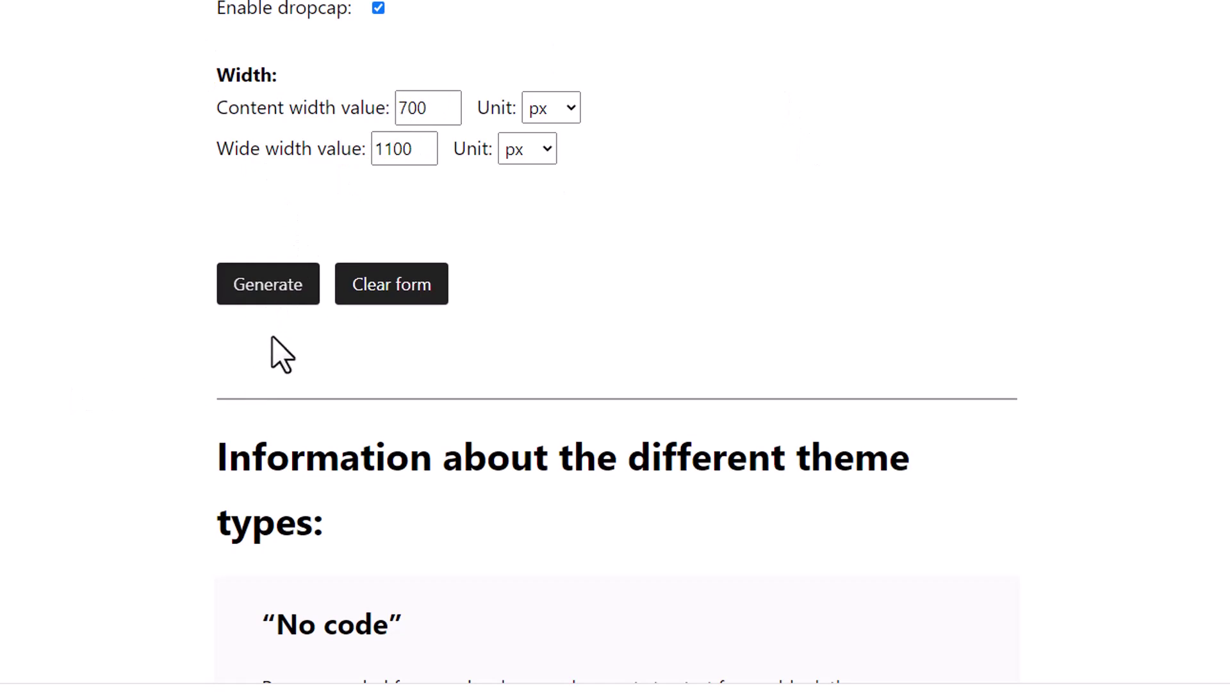
click(286, 291)
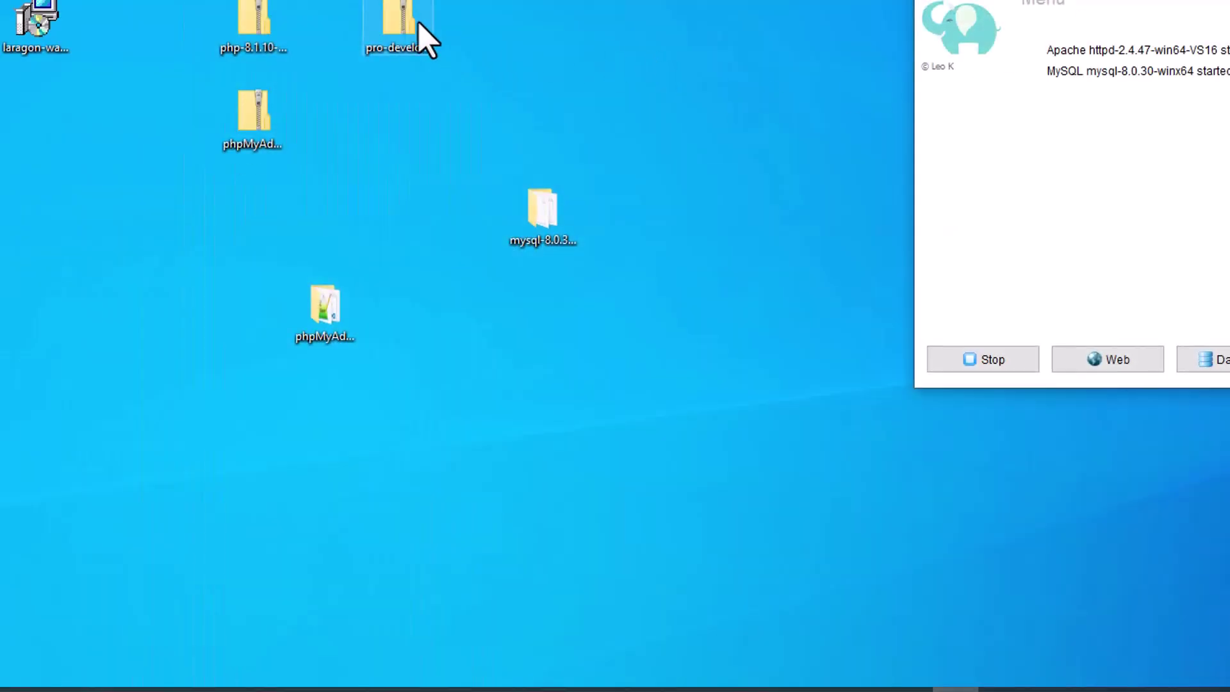
- Reposition pro-developer-challenge.zip on the desktop and bring up its context menu
drag(404, 48, 406, 0)
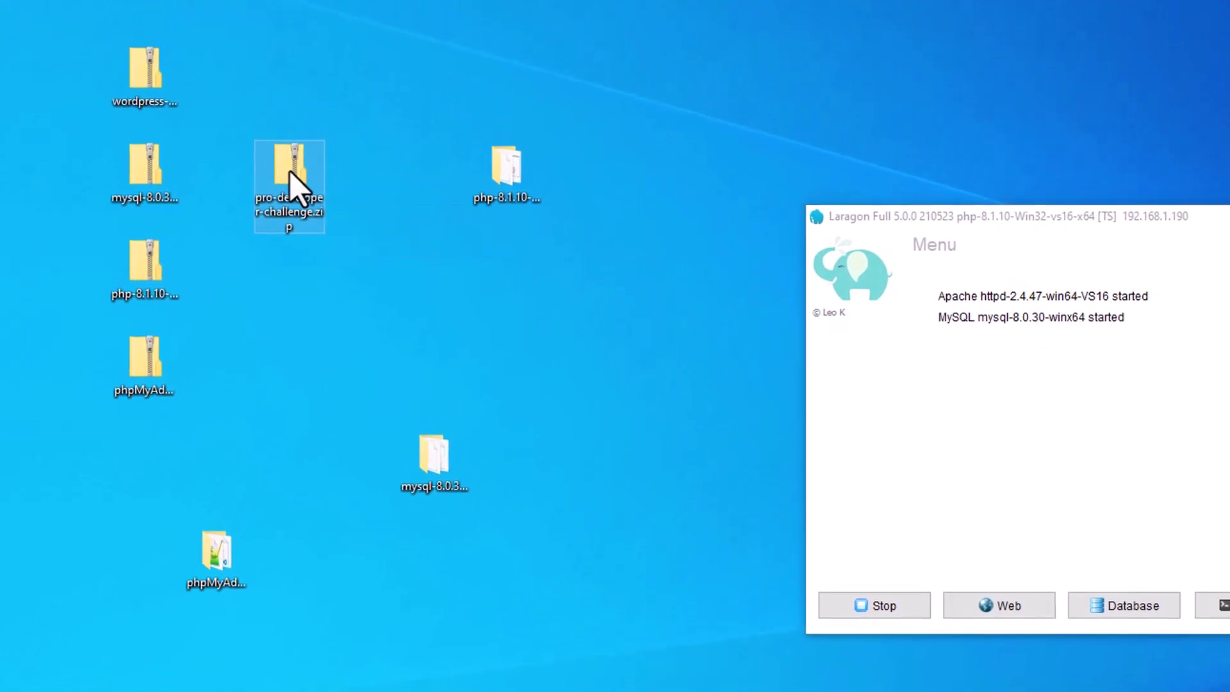
right_click(290, 172)
- Extract the zip with 7-Zip into a pro-developer-challenge folder and open it
mouse_move(421, 296)
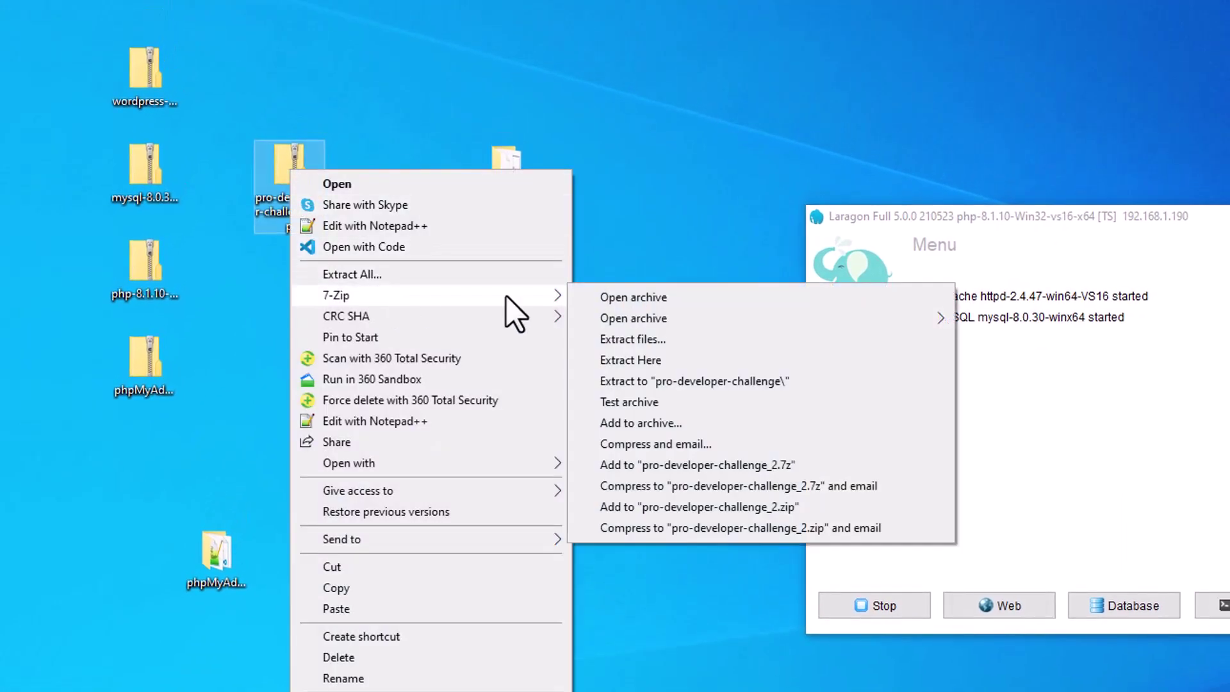
click(670, 381)
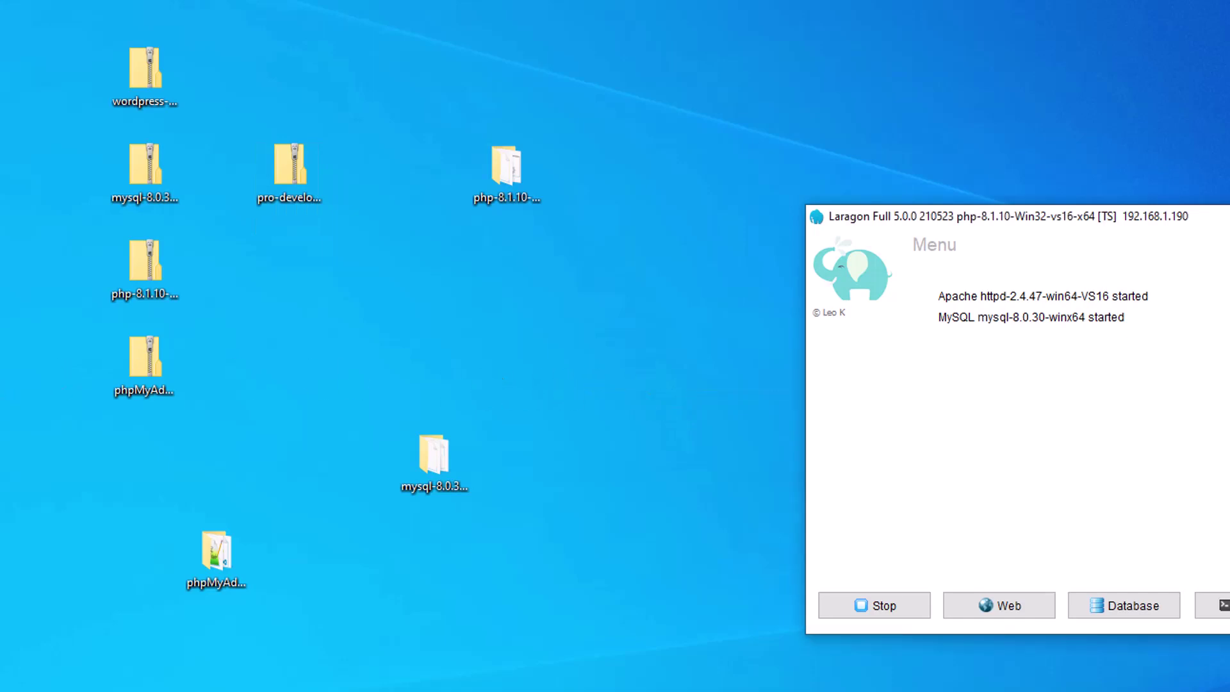
drag(64, 440, 586, 372)
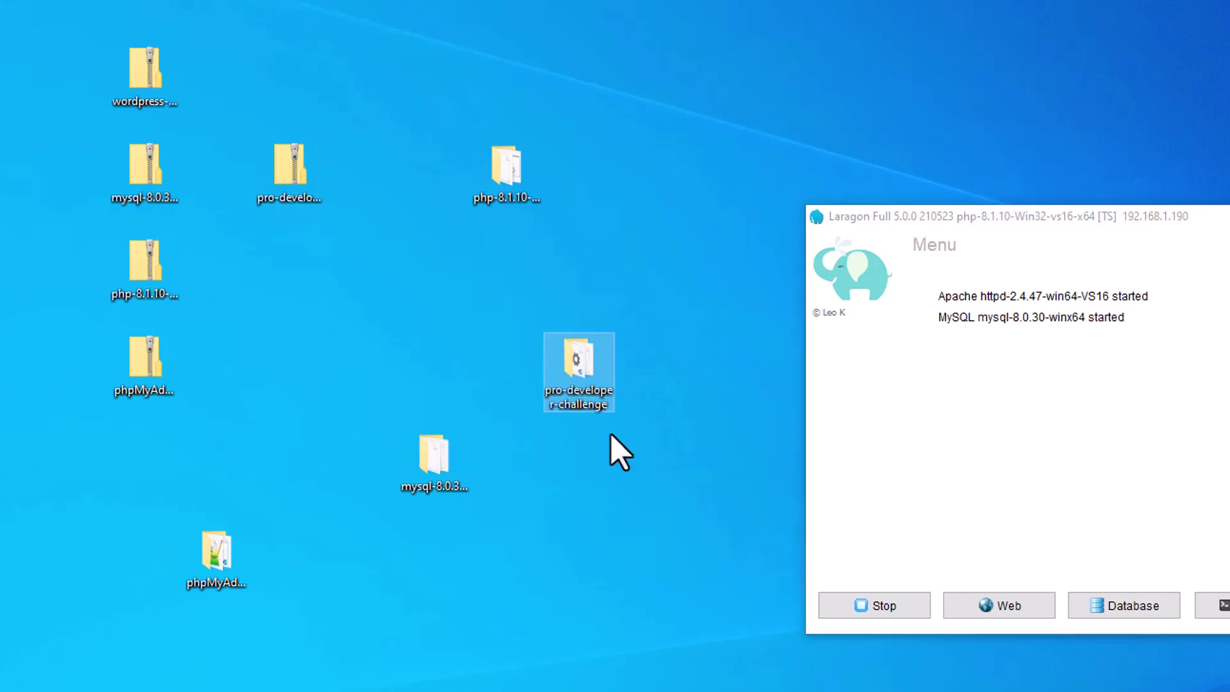
double_click(579, 372)
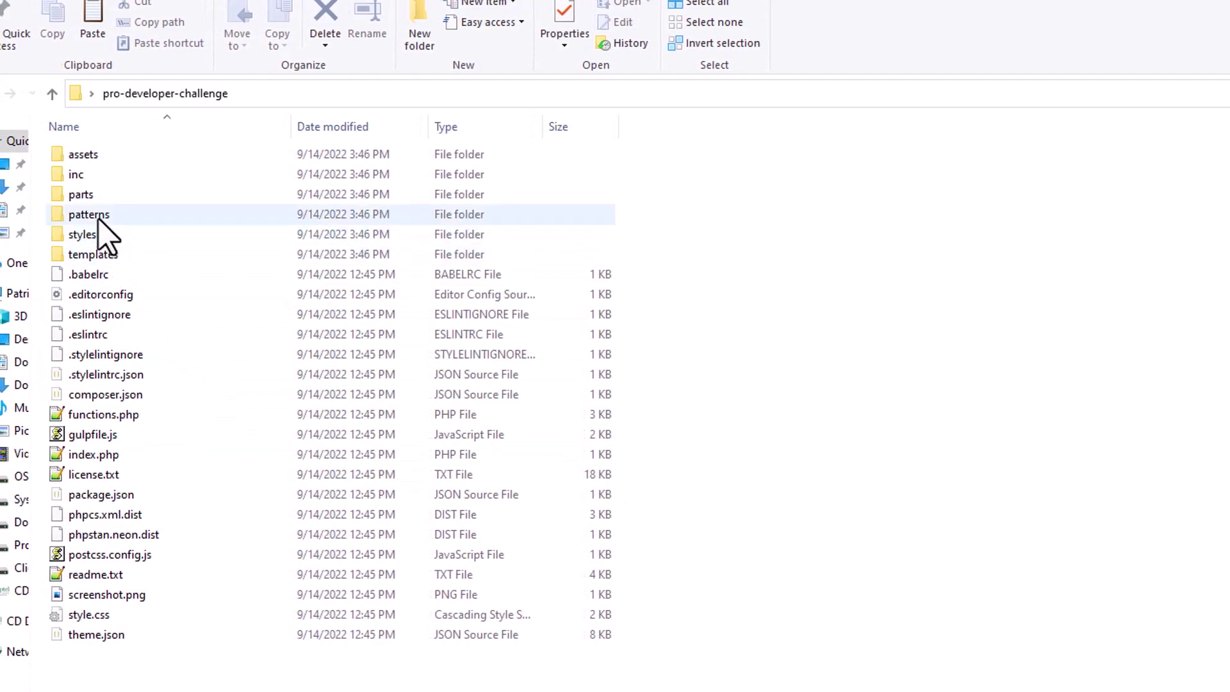
mouse_move(98, 220)
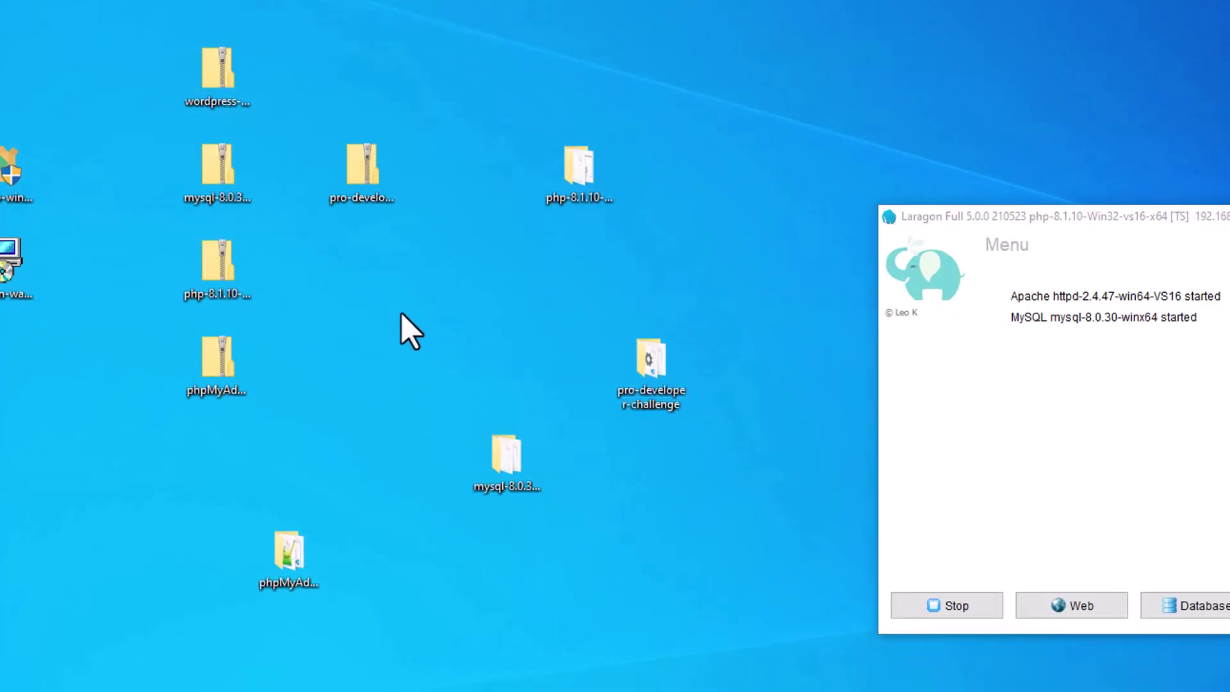
- Open the theme folder in VS Code, trust it, and view theme.json and templates/404.html
right_click(651, 362)
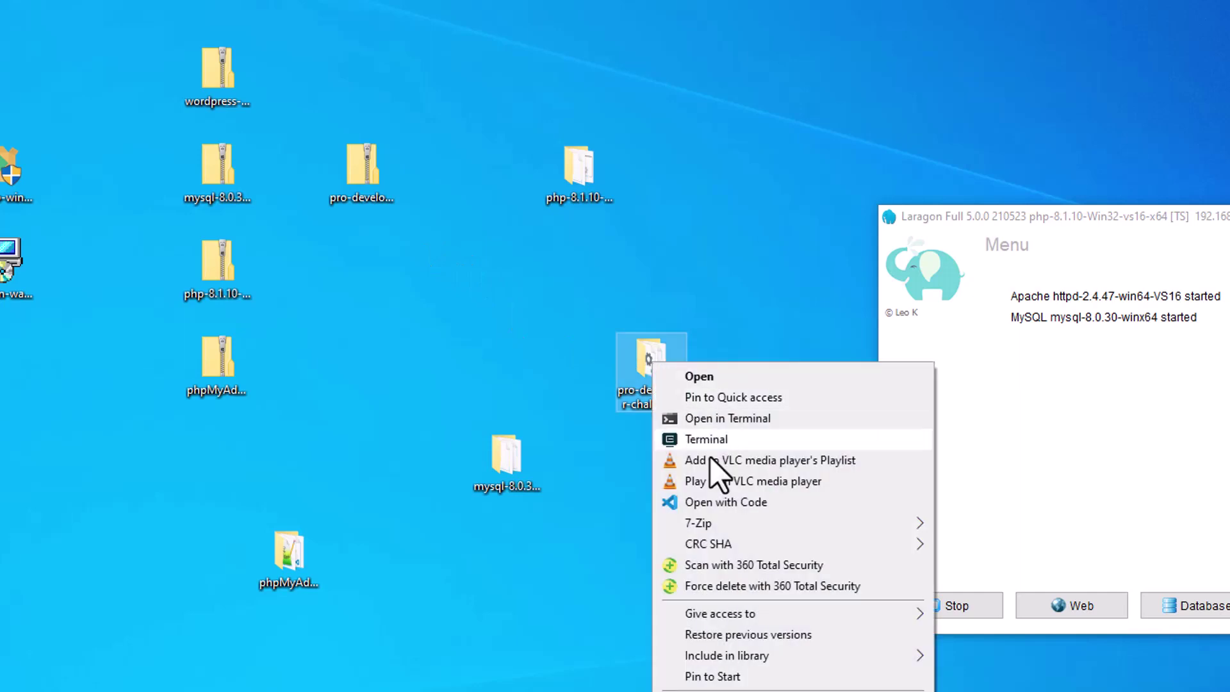
click(738, 502)
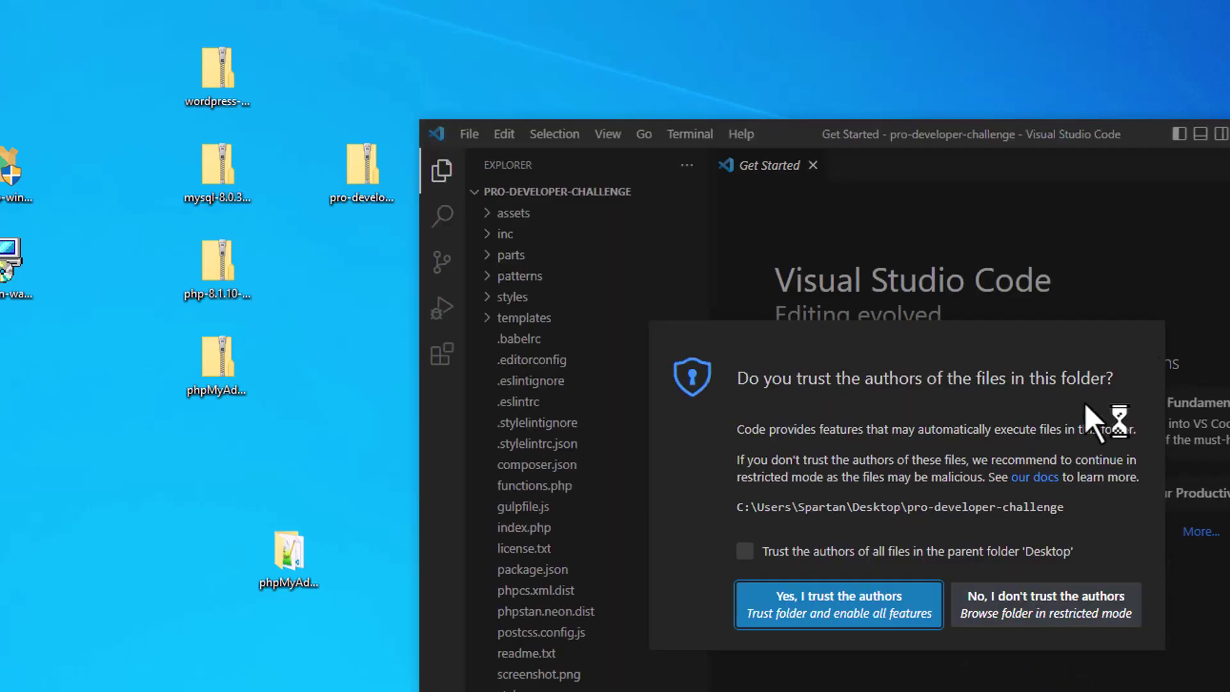
click(815, 612)
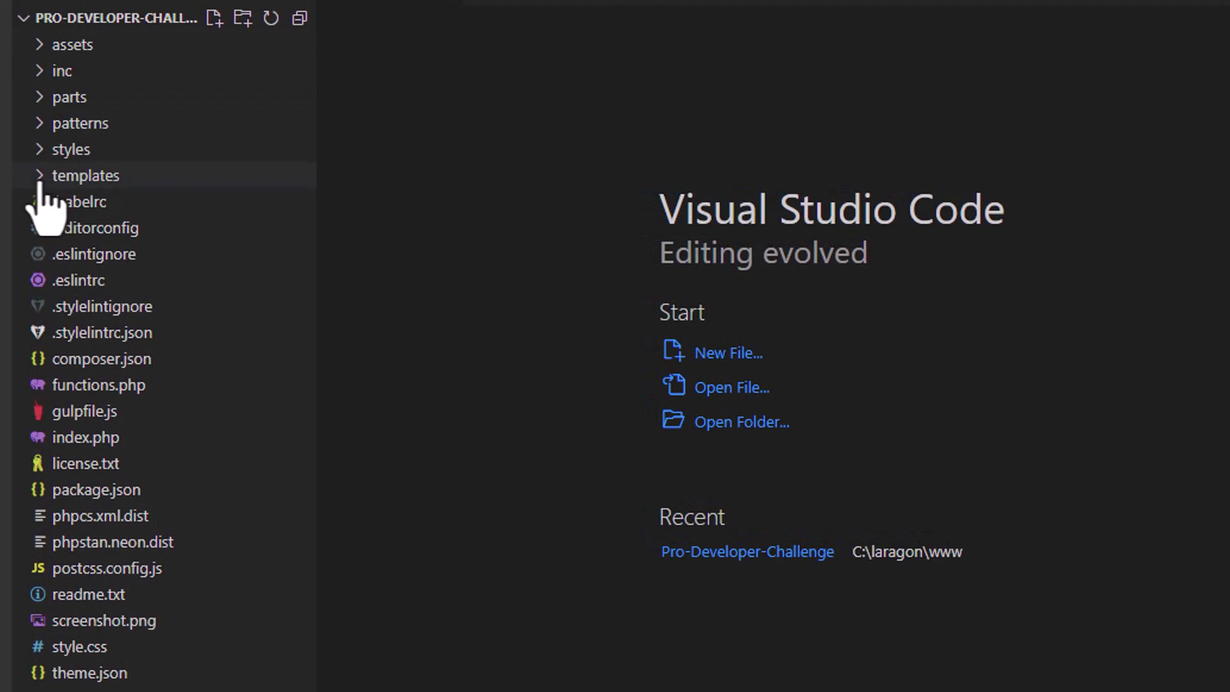
click(99, 673)
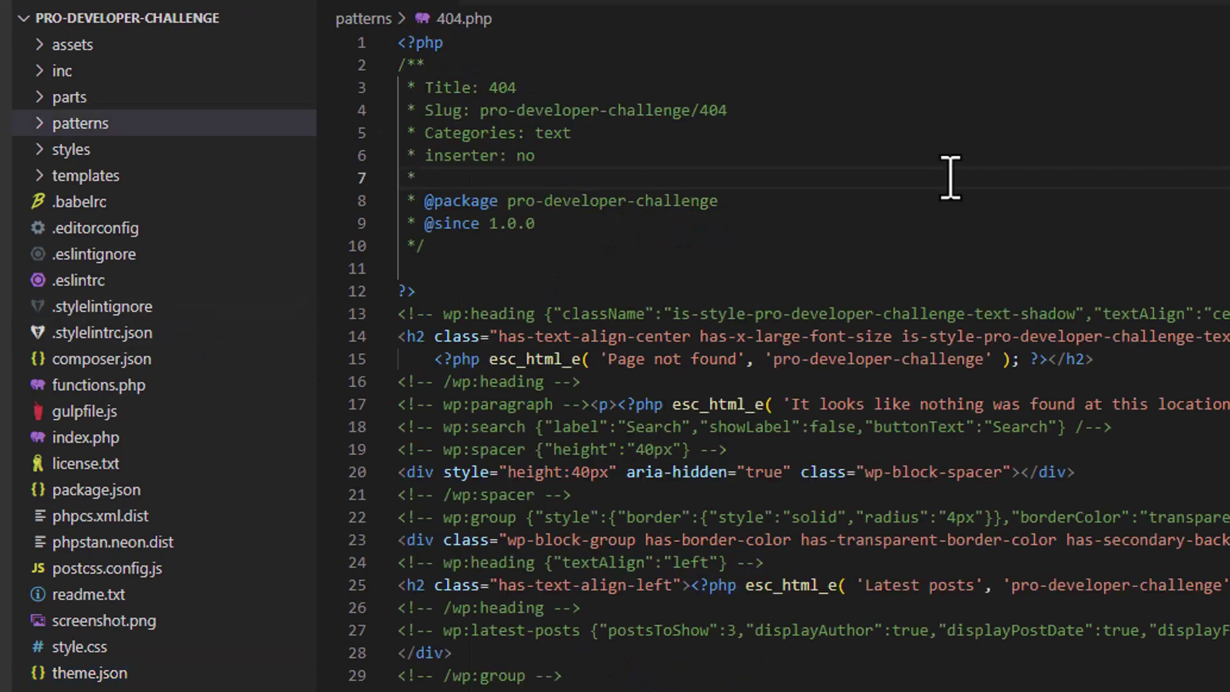
click(85, 174)
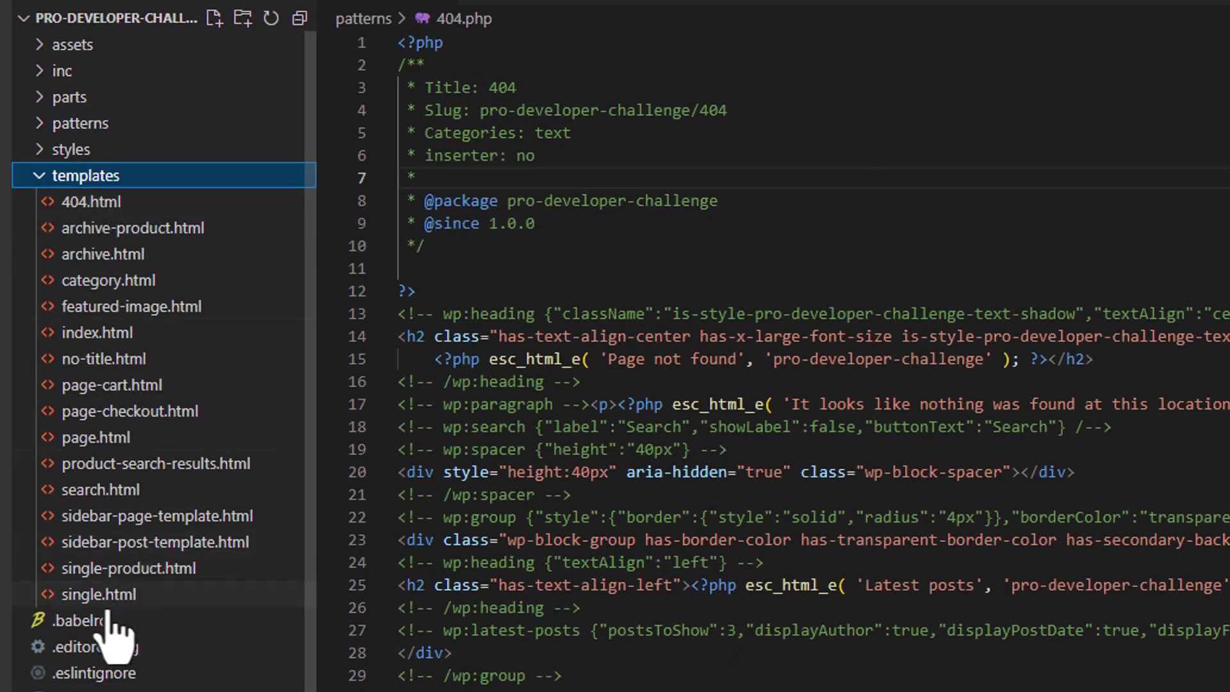
click(117, 206)
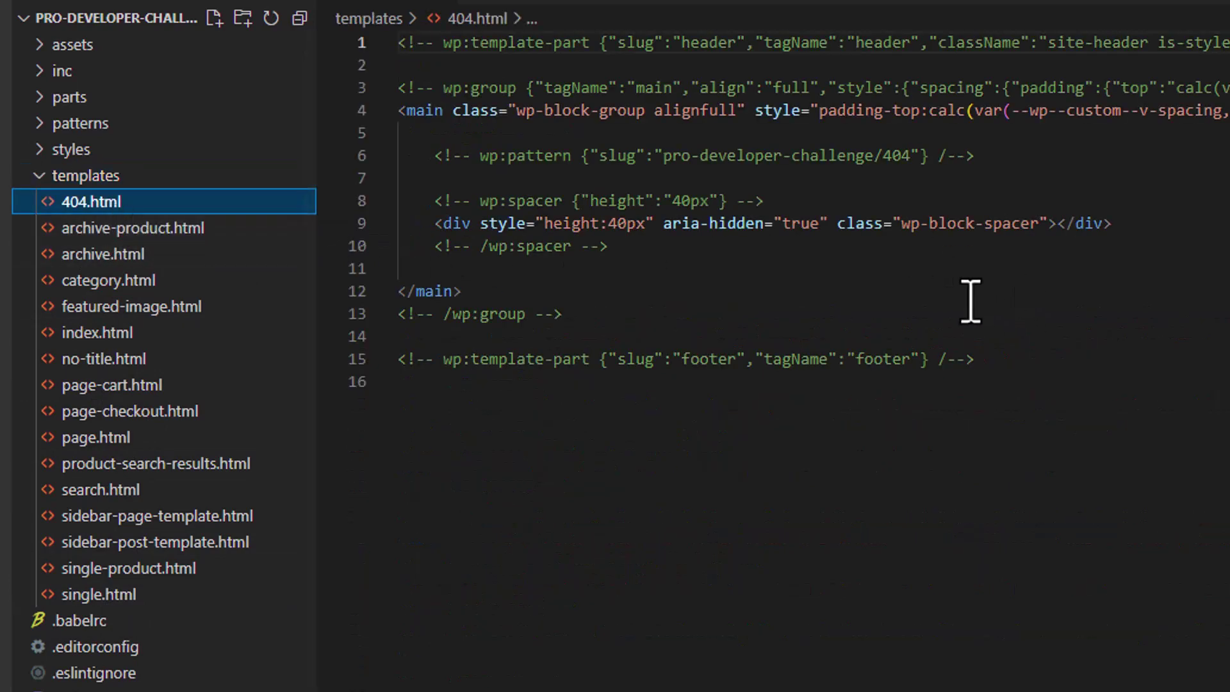
click(39, 179)
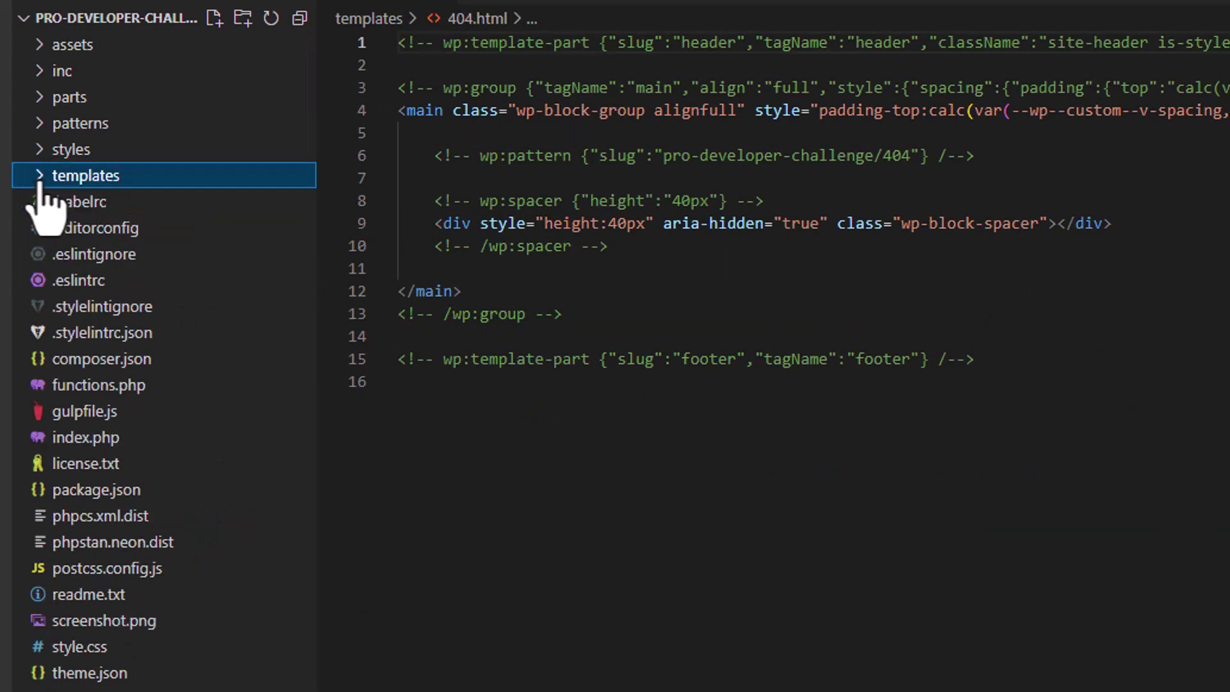
- Open patterns/404.php and select its block markup, highlighting the text-shadow class
click(40, 124)
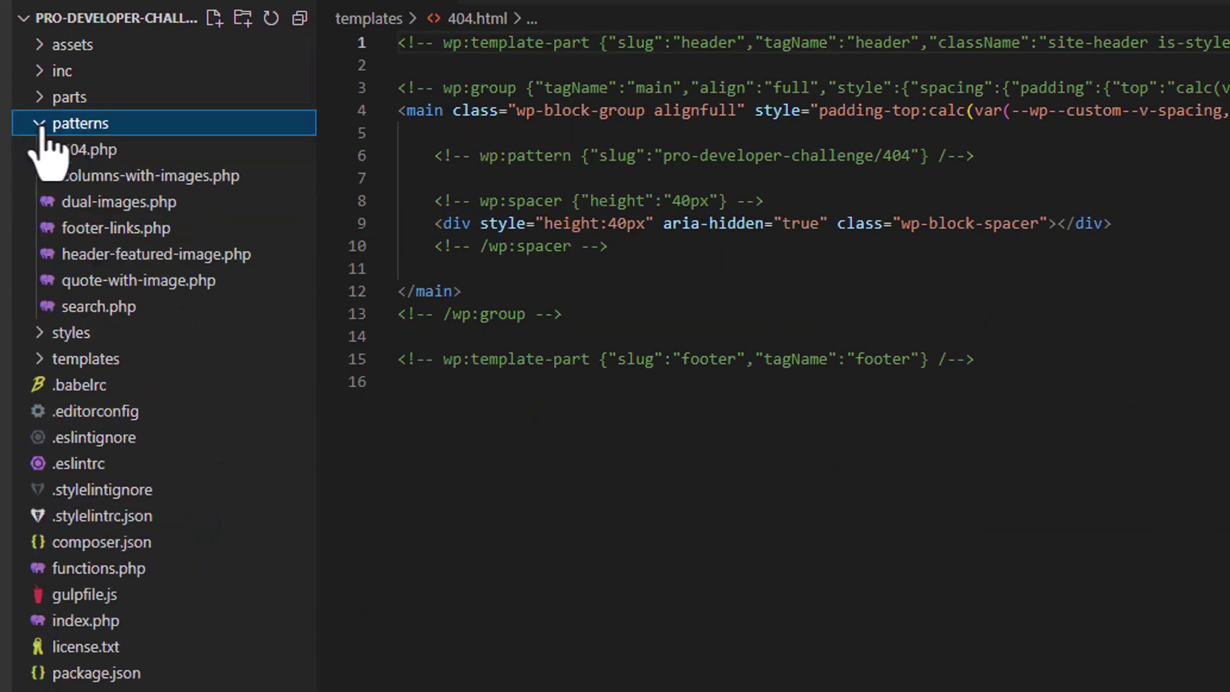
click(109, 153)
click(549, 206)
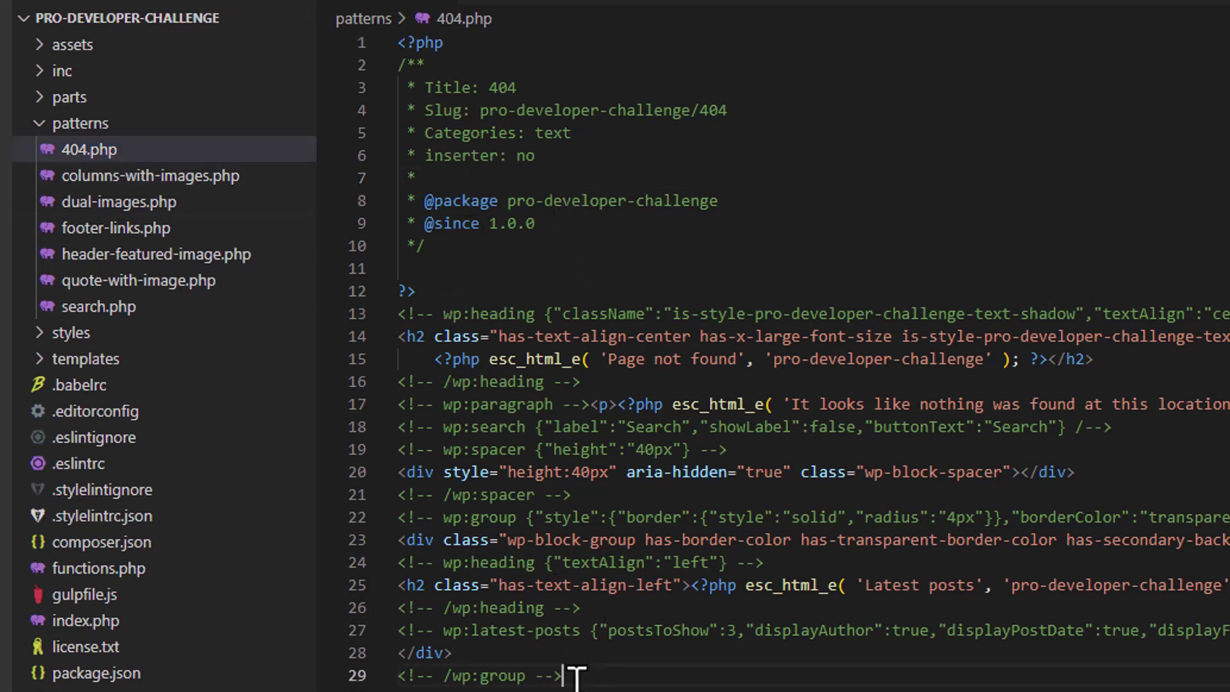
drag(590, 675, 406, 316)
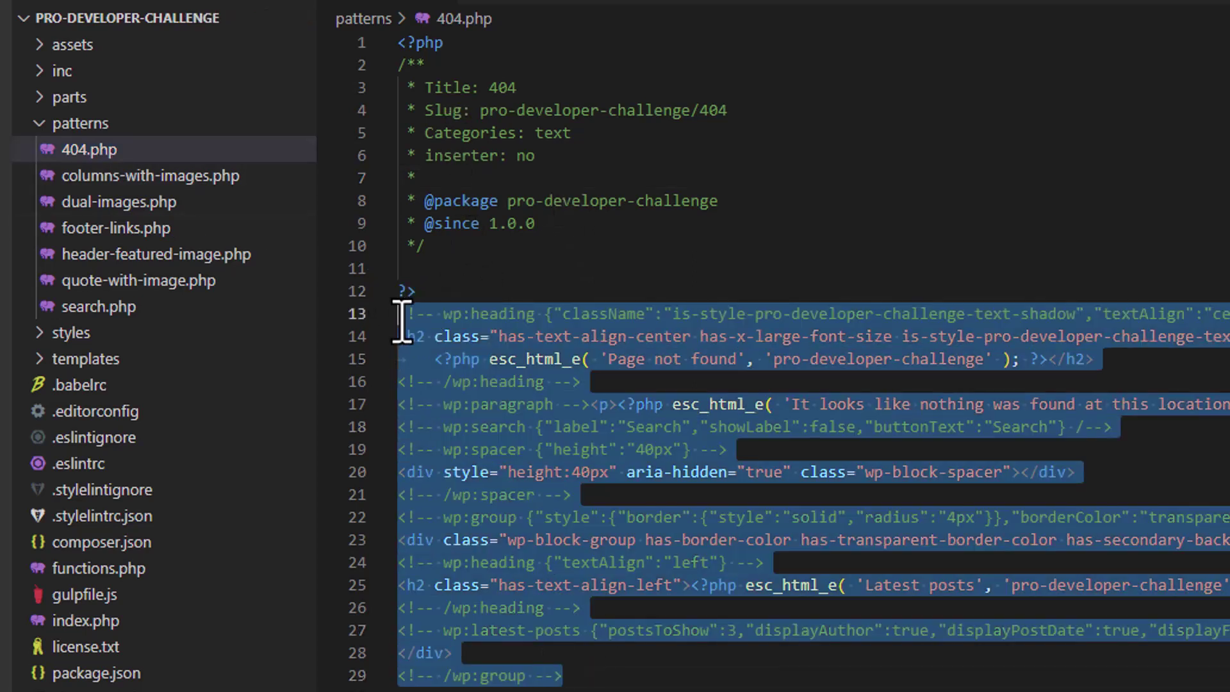
click(1021, 332)
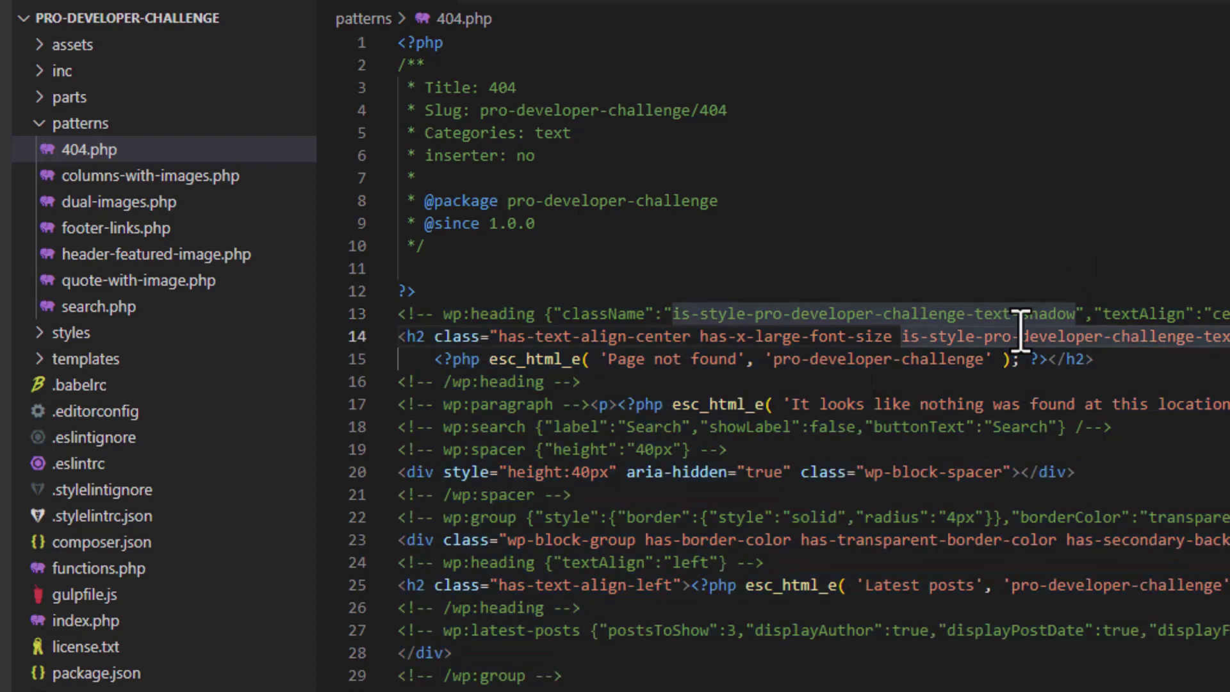
- Open columns-with-images.php, then collapse patterns and expand the parts folder
click(192, 180)
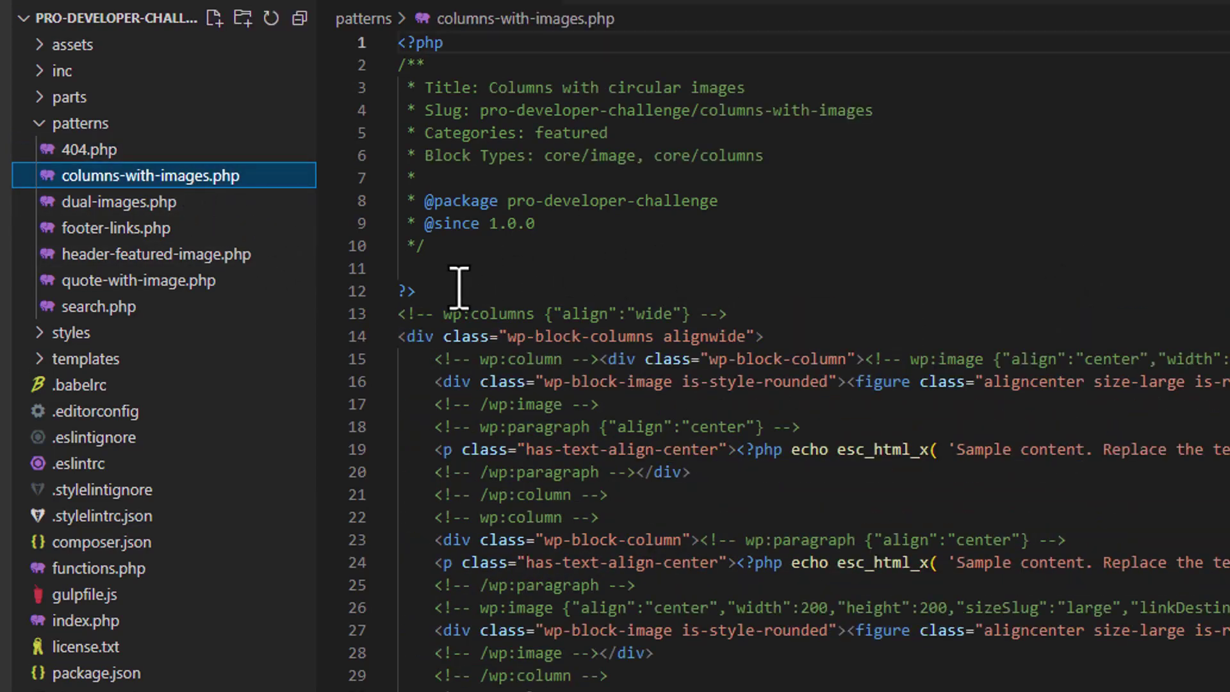
click(459, 287)
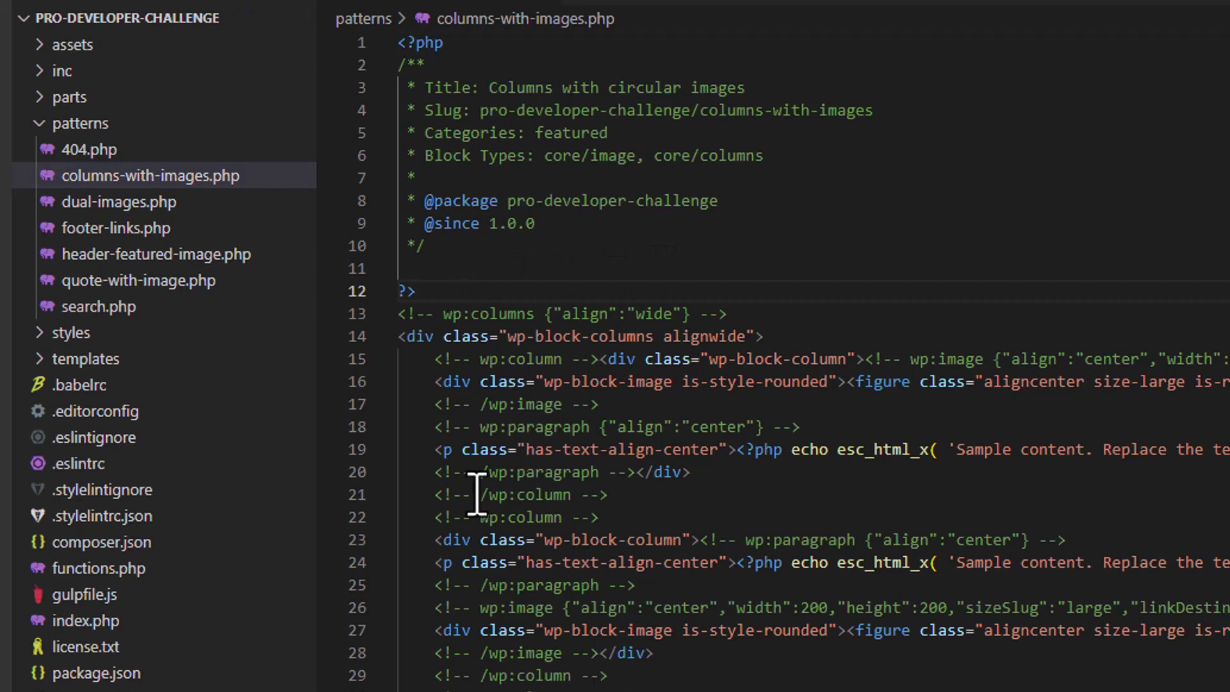
click(41, 125)
click(40, 99)
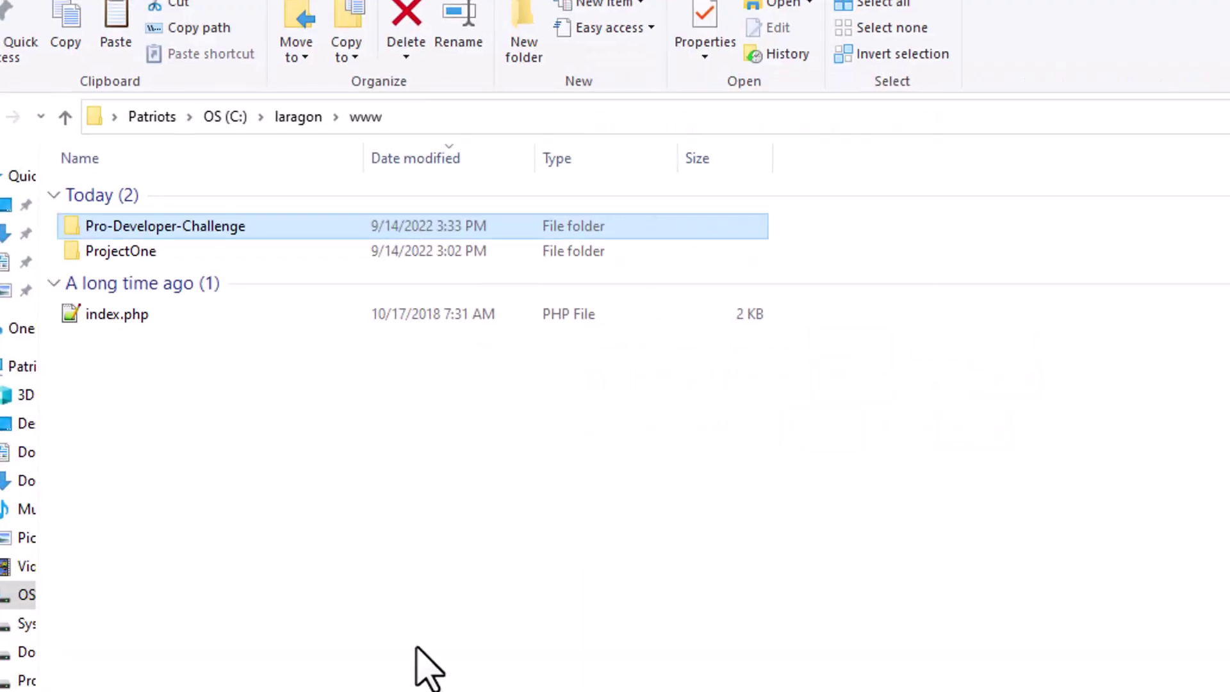
- Paste the theme folder into laragon\www\Pro-Developer-Challenge\wp-content\themes
click(396, 586)
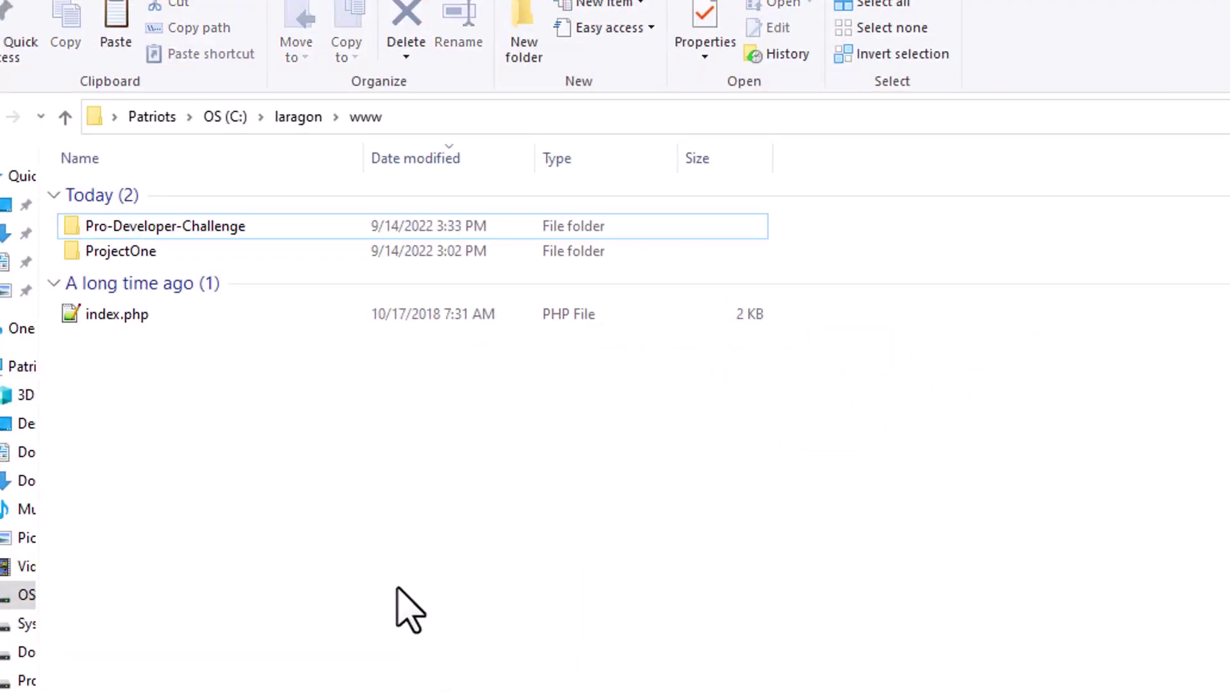
double_click(185, 228)
double_click(157, 225)
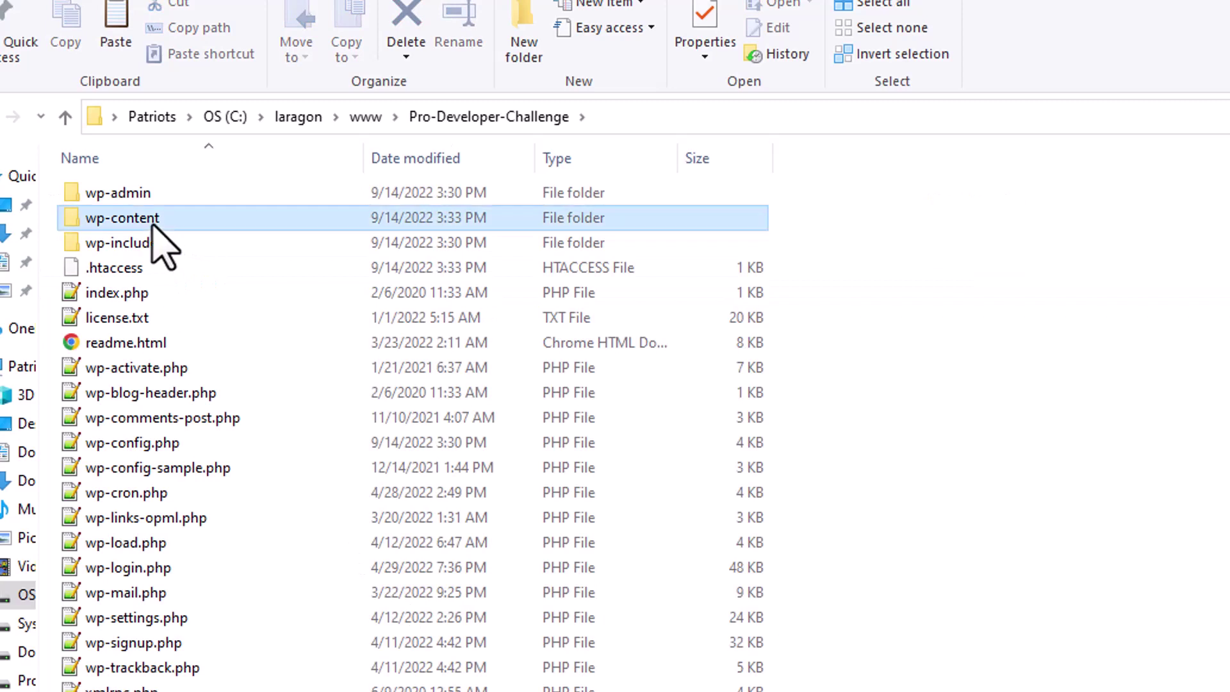
double_click(152, 221)
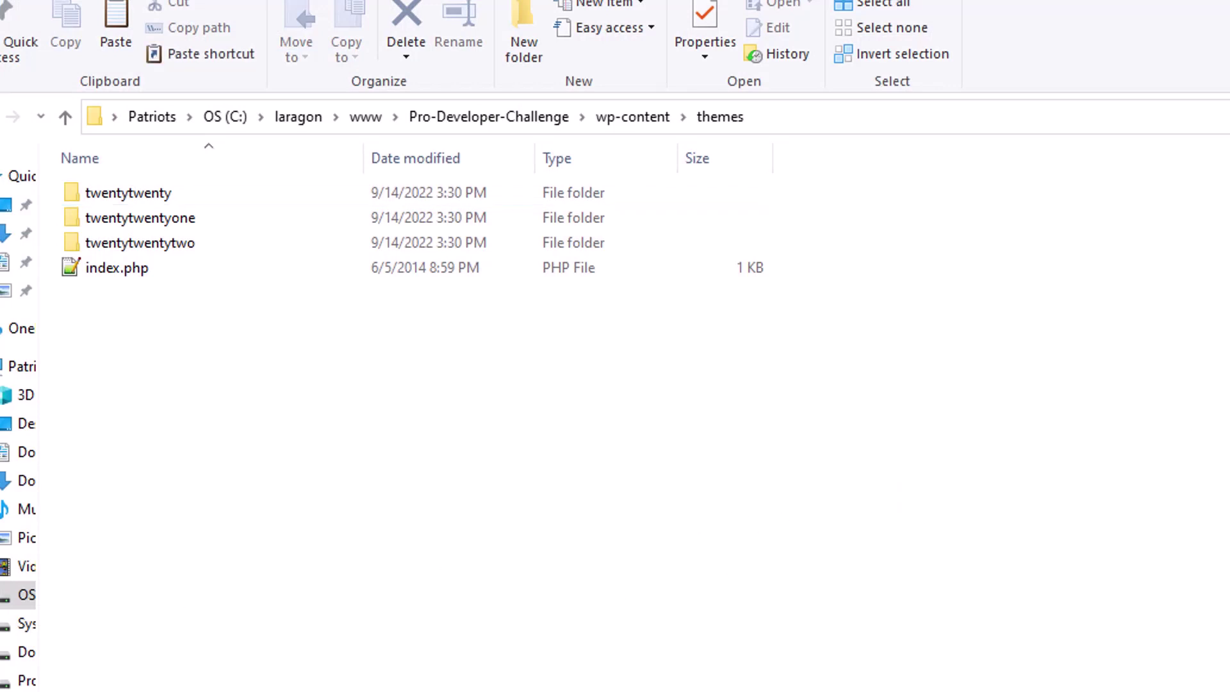
click(417, 450)
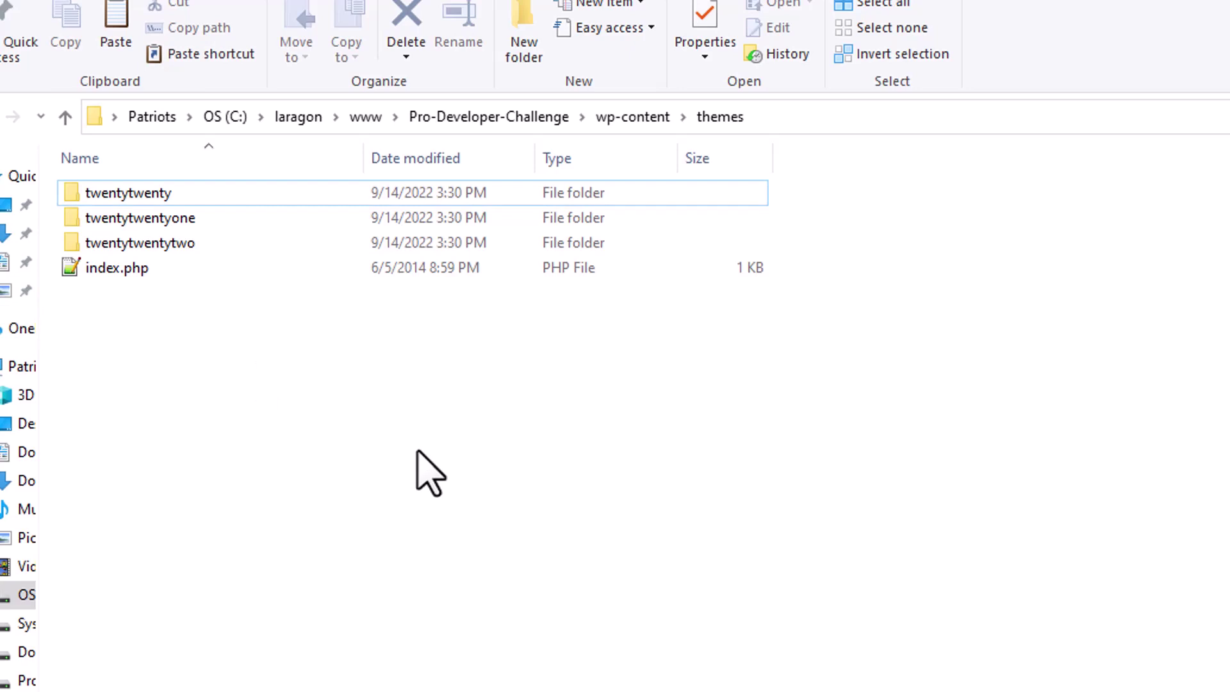
key(ctrl+v)
key(Return)
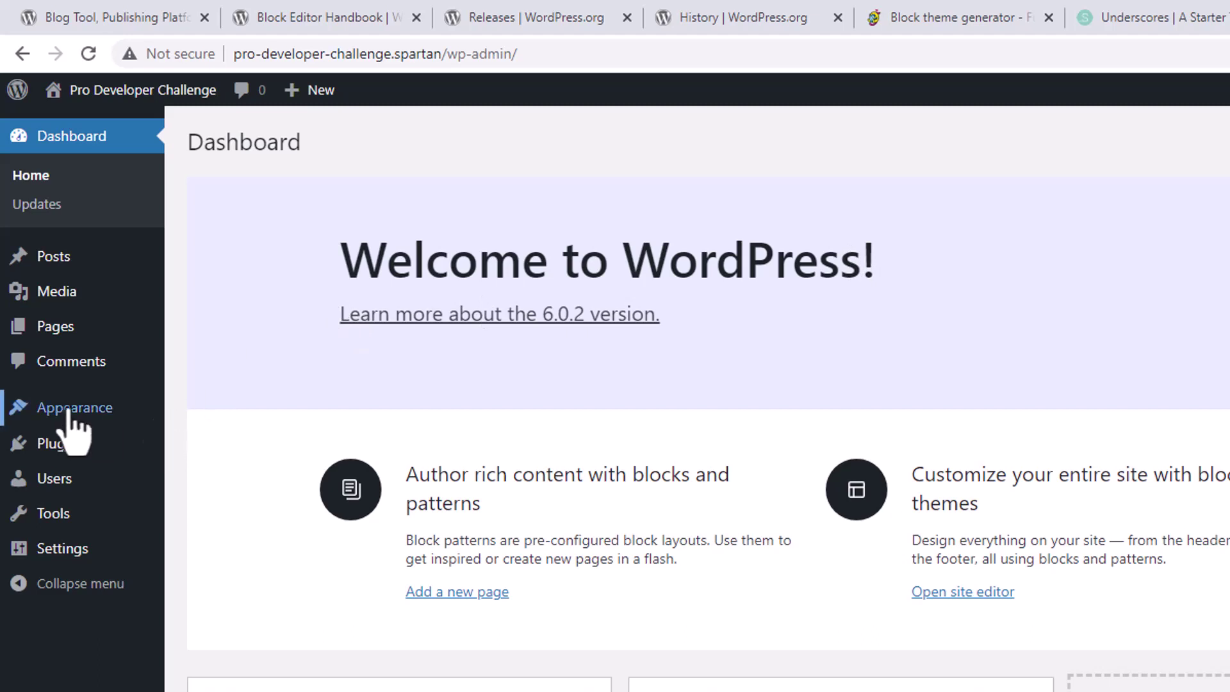
- Go to Appearance > Themes and open the site front end in a new tab
mouse_move(90, 410)
click(212, 419)
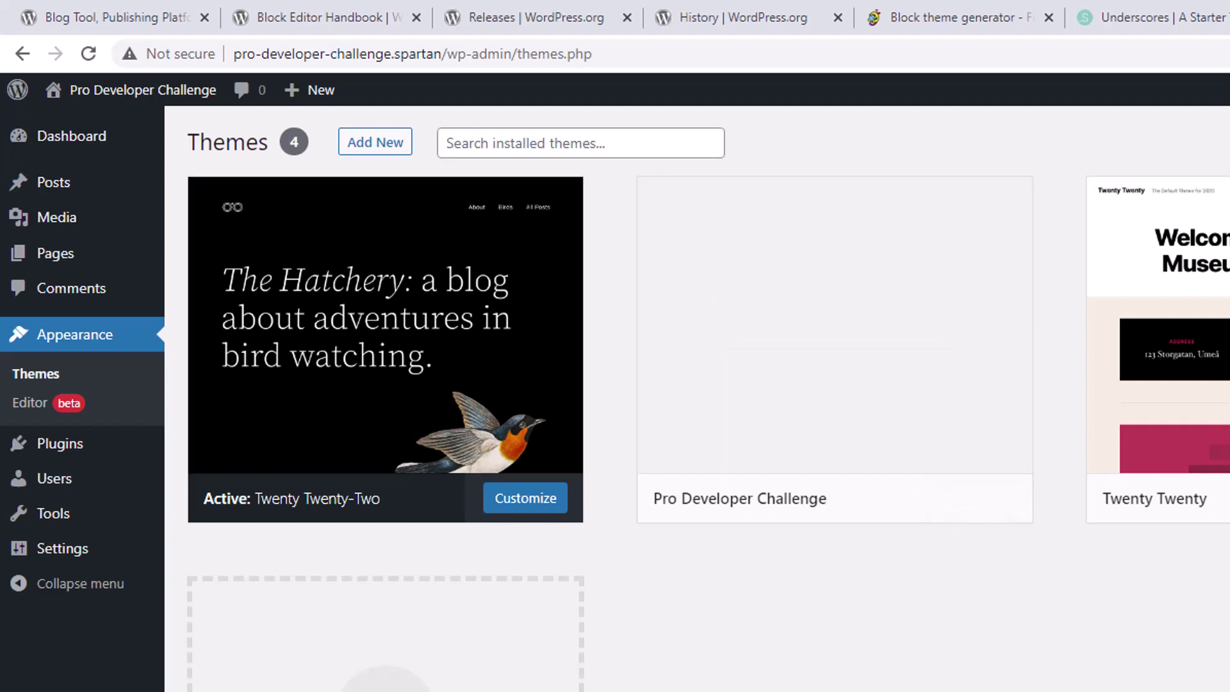
mouse_move(737, 393)
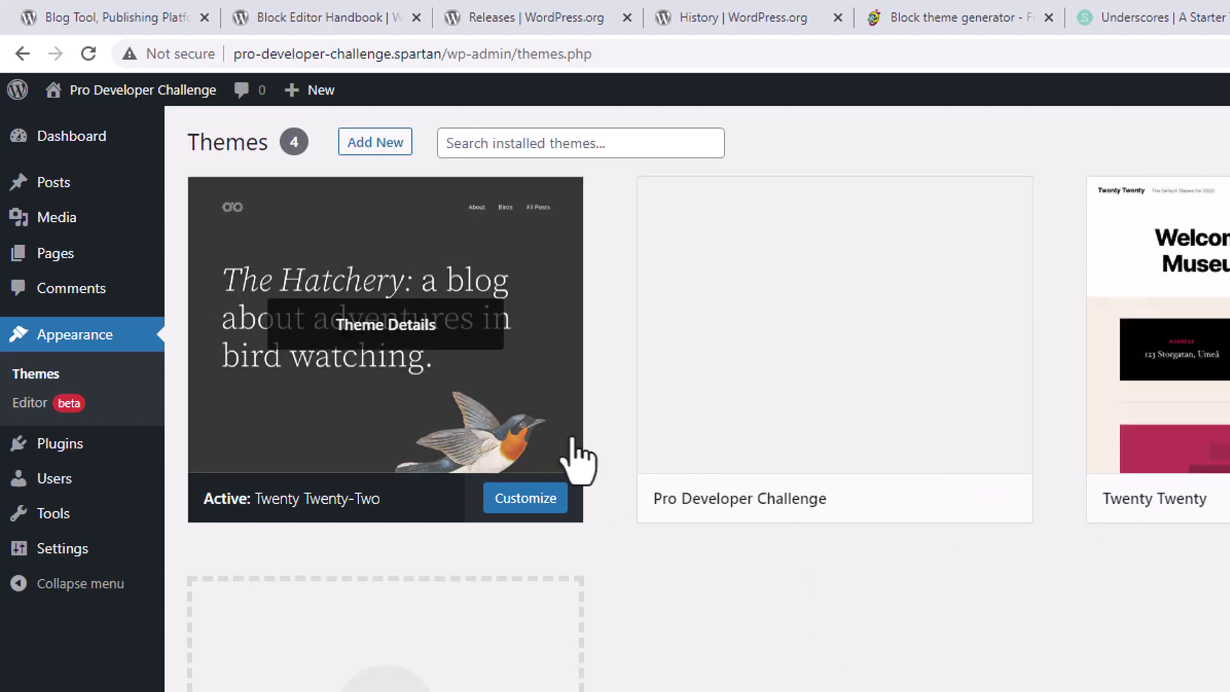
mouse_move(141, 96)
right_click(93, 126)
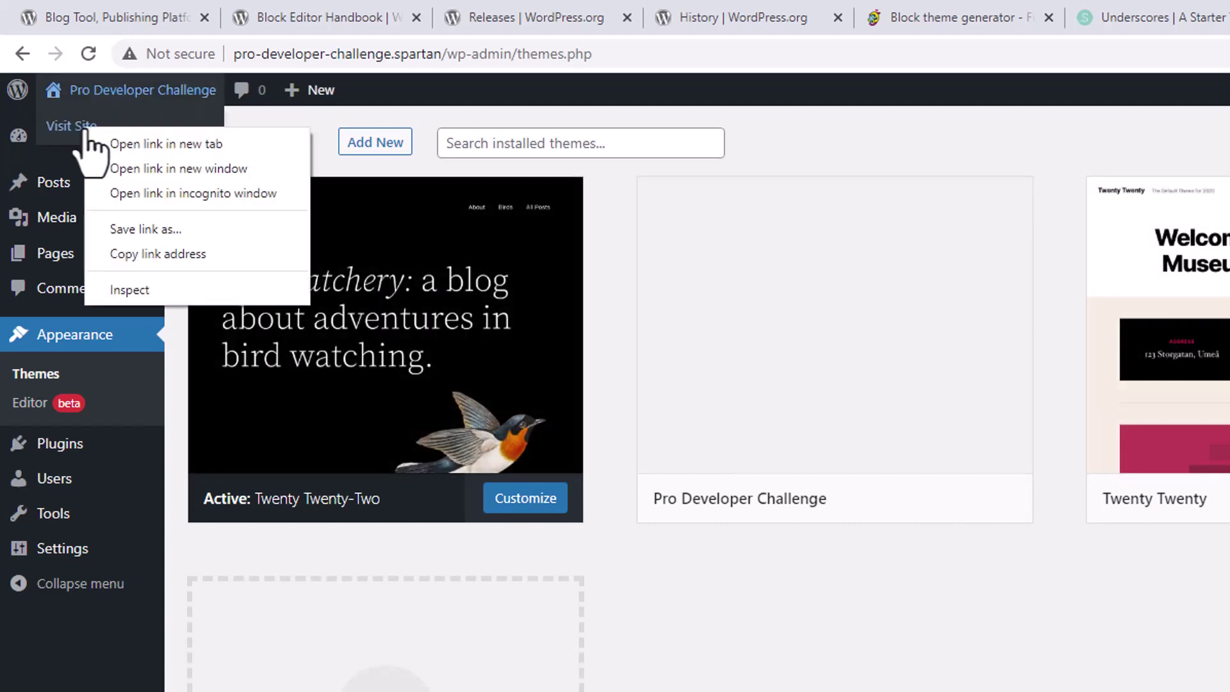
click(119, 143)
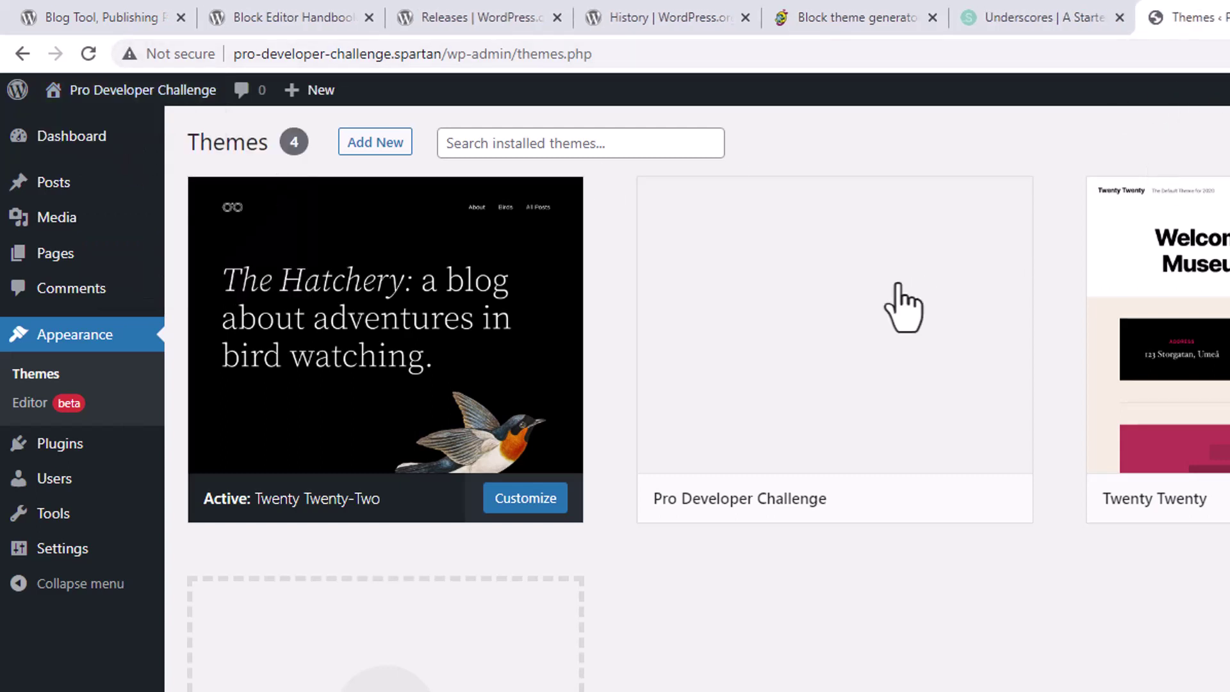
- Activate Pro Developer Challenge, then reopen the site in a new tab to view it
mouse_move(797, 444)
click(982, 506)
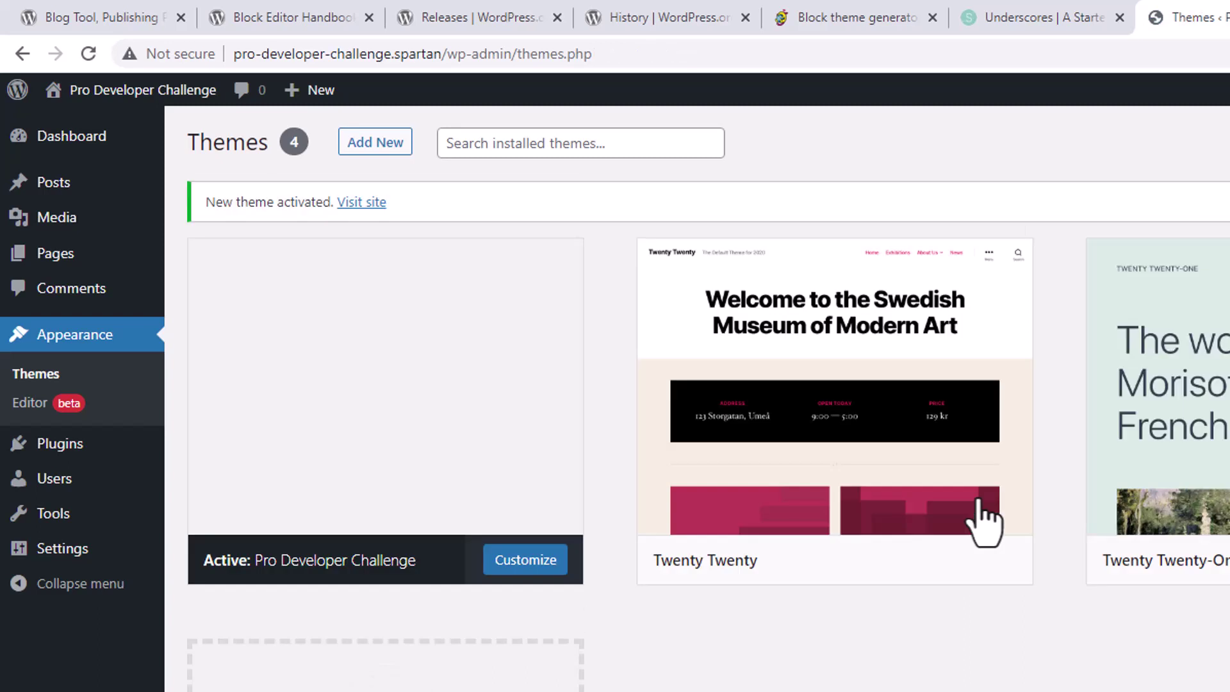
mouse_move(365, 329)
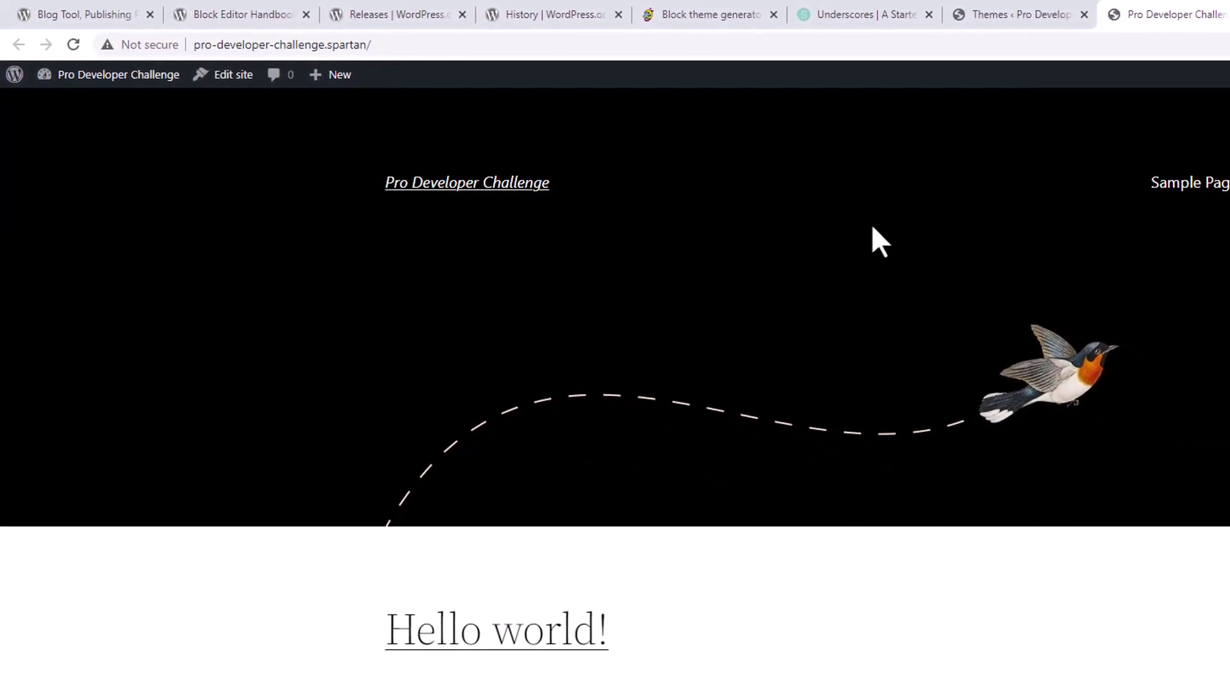
click(977, 15)
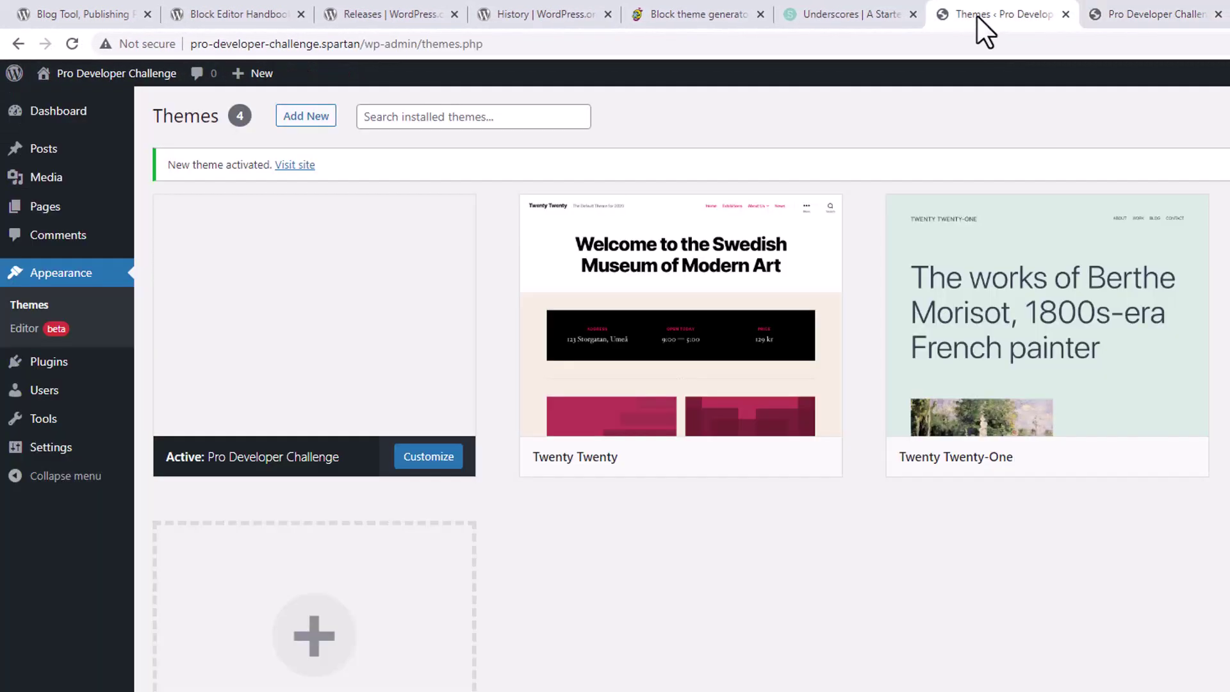
mouse_move(77, 75)
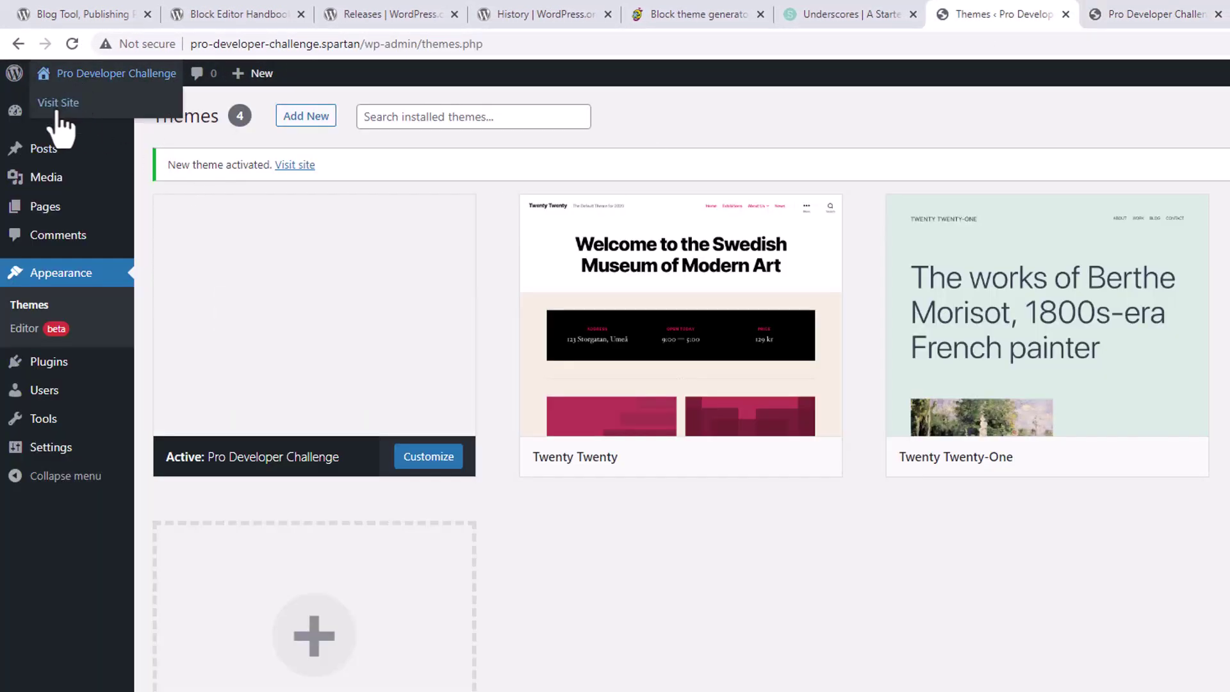
right_click(58, 106)
click(109, 121)
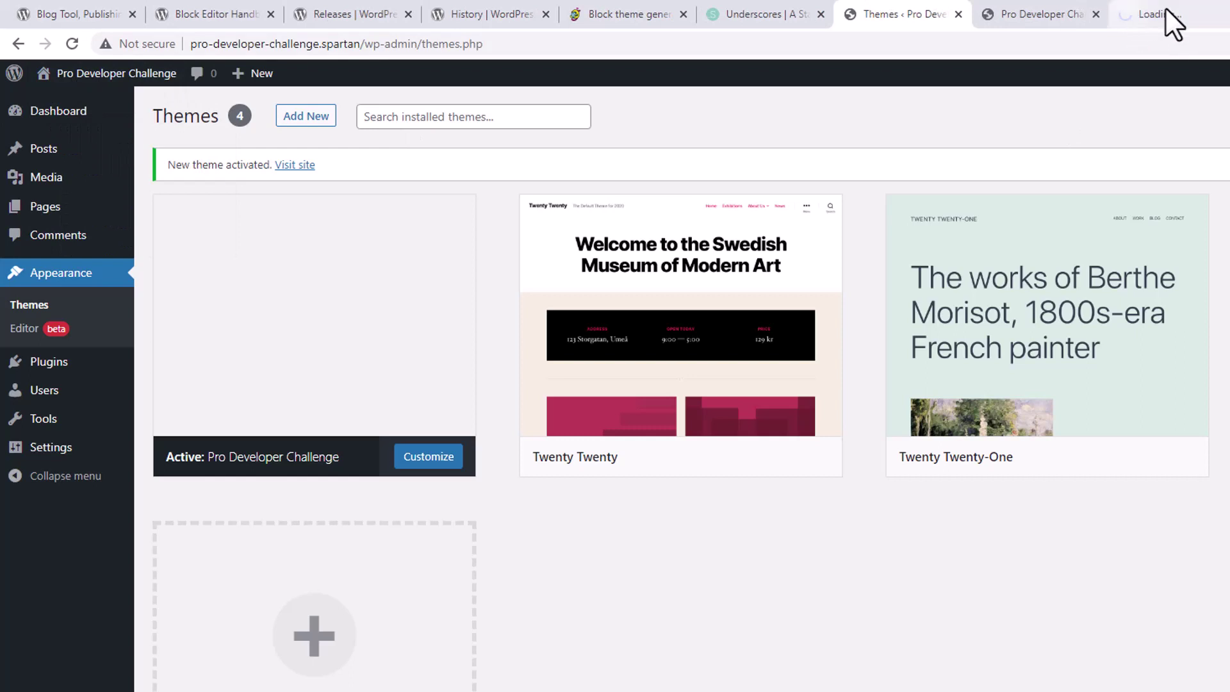
click(1183, 13)
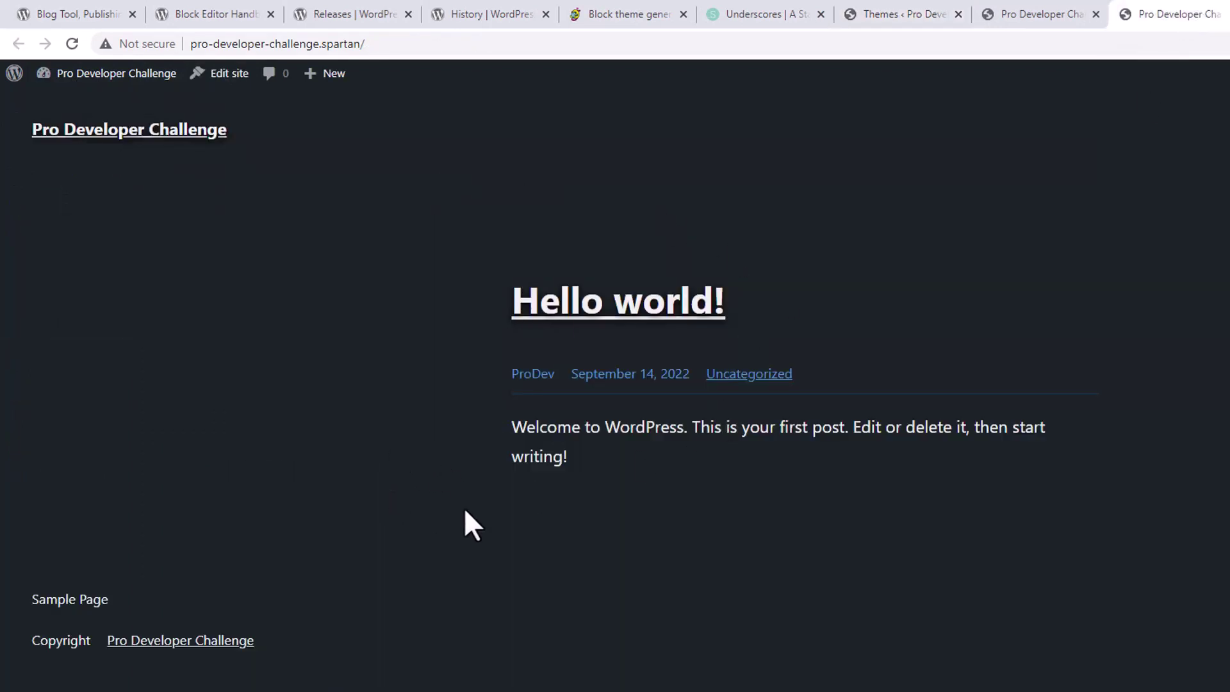
- Open the Site Editor and browse the full list of Pro Developer Challenge templates
click(223, 76)
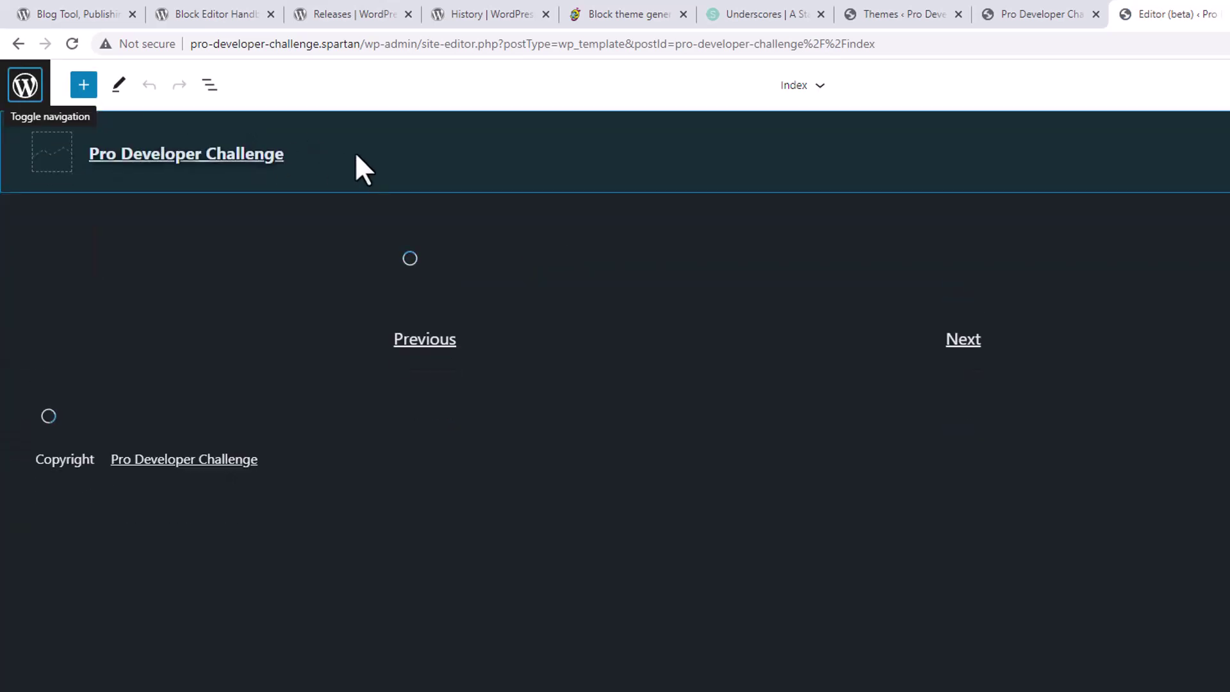
click(818, 93)
click(810, 301)
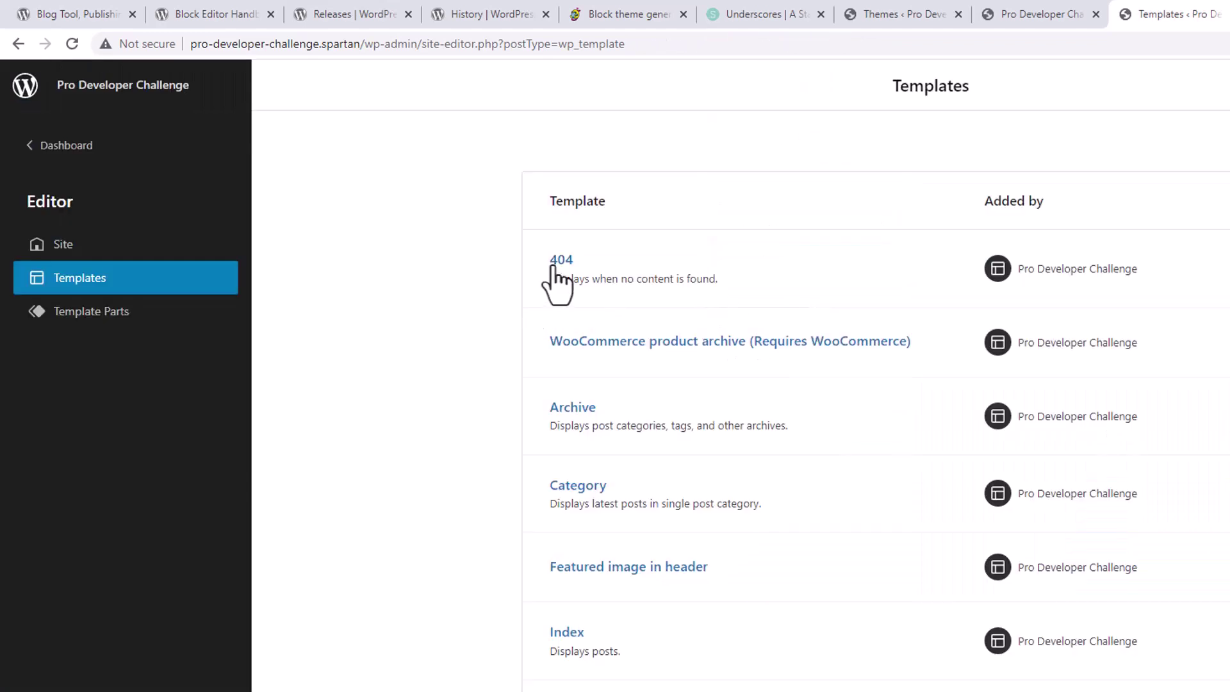
- Show the template parts: comments, Footer, Header, Narrow Footer, Narrow Header and Sidebar
scroll(631, 448, down, 8)
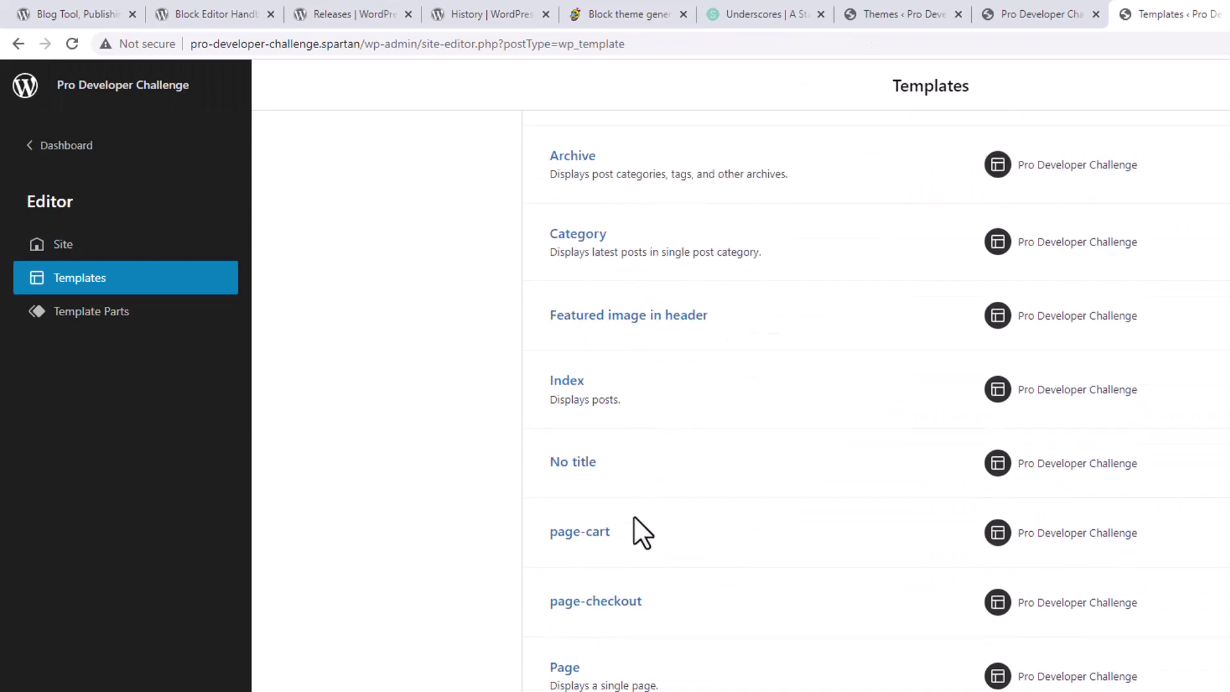
scroll(633, 553, down, 2)
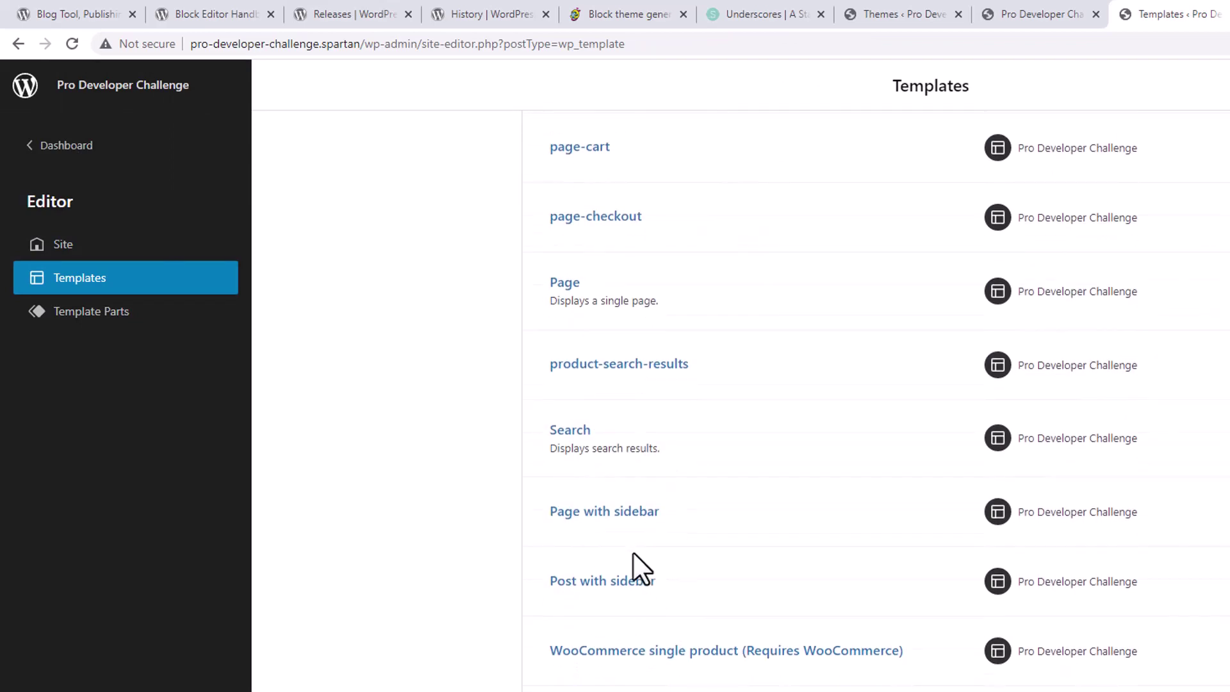
scroll(633, 552, up, 10)
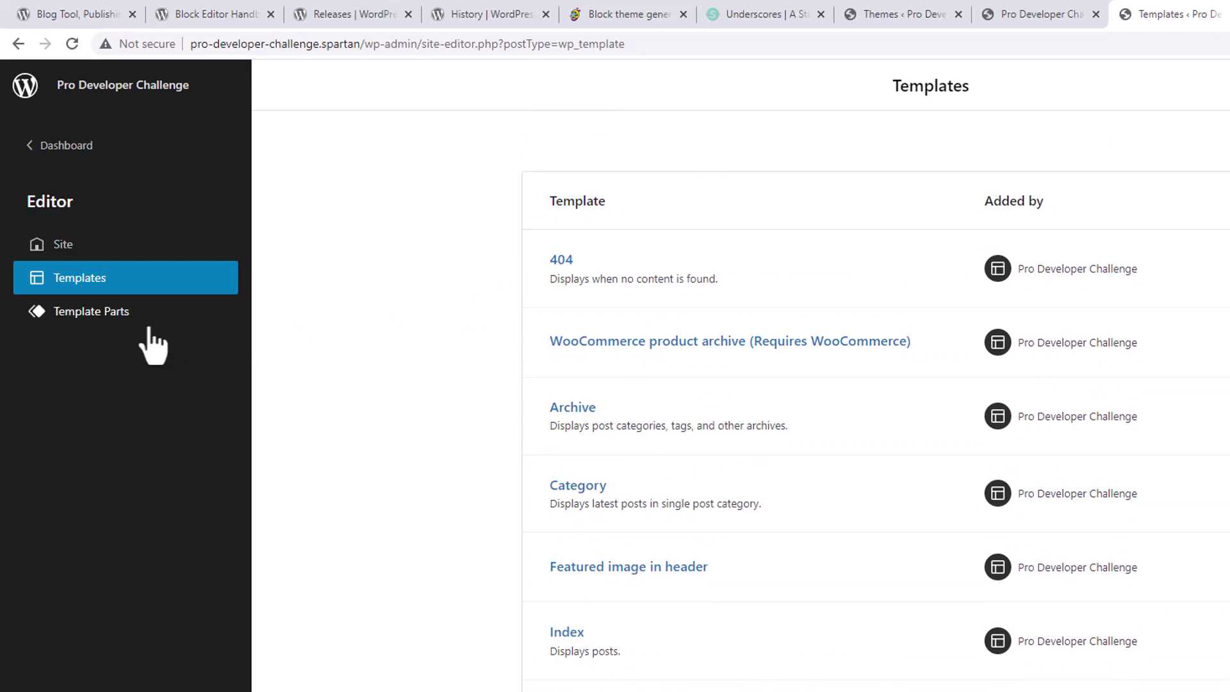
click(119, 318)
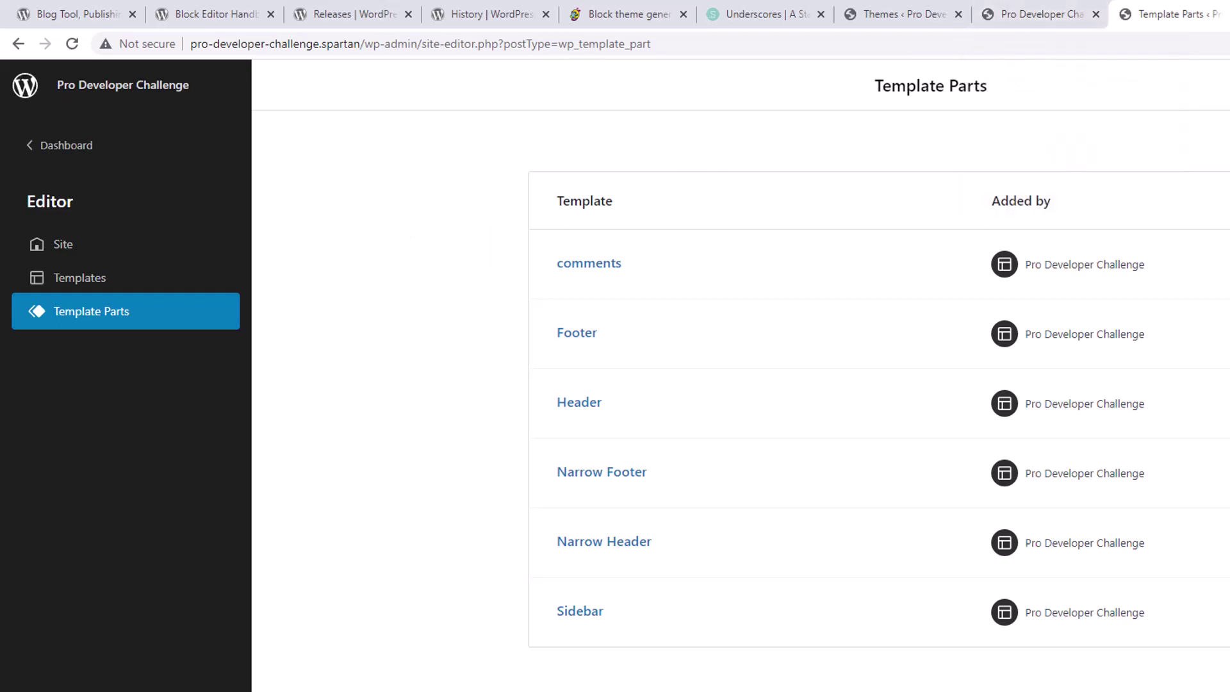
- Switch to the first browser tab to bring up the wordpress.org home page
click(62, 5)
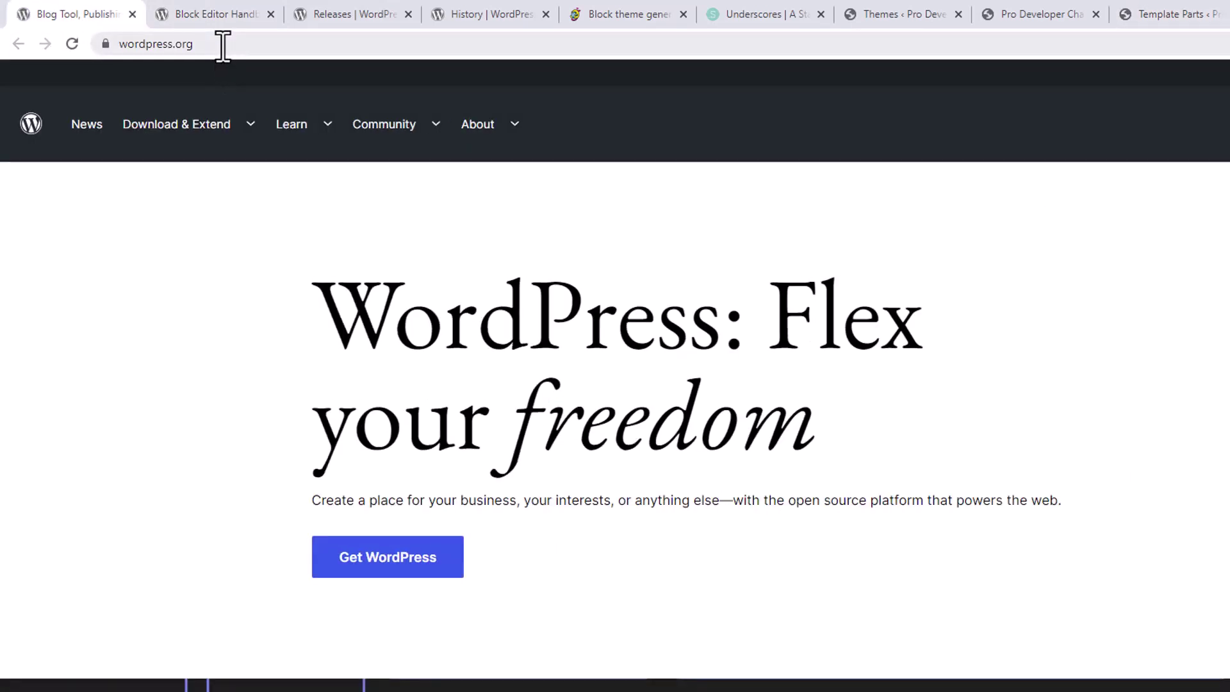
- Open the WordPress.org pattern directory filtered to the 462 Header patterns
mouse_move(230, 125)
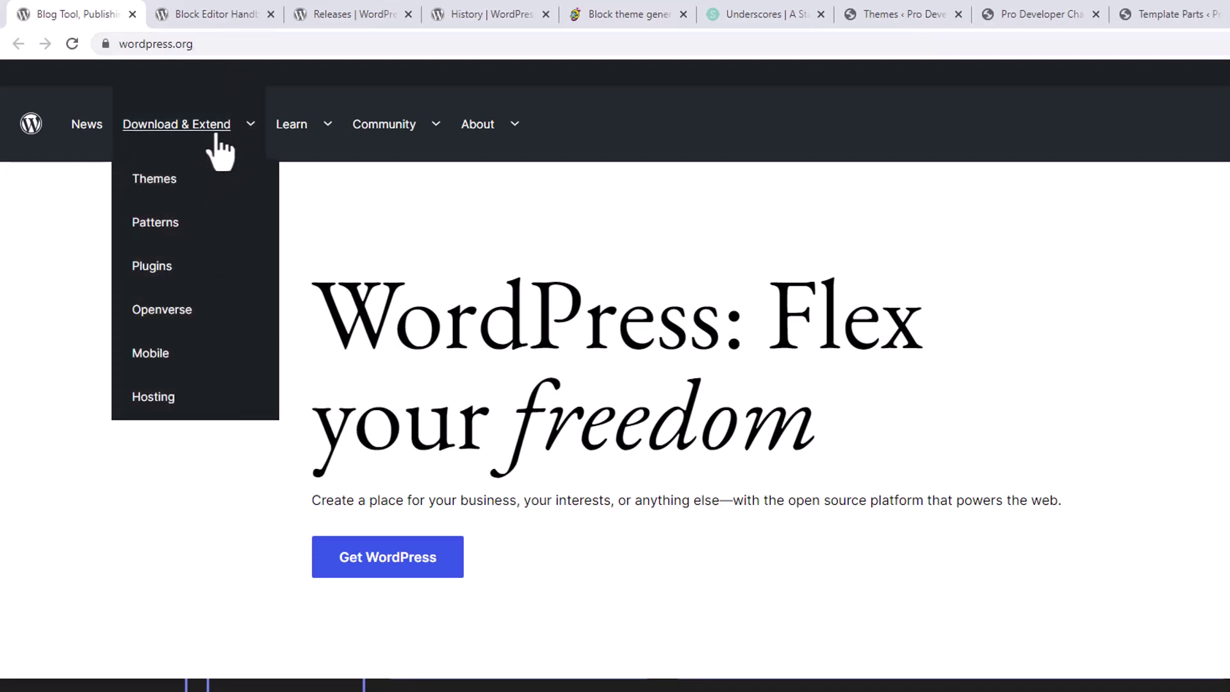
click(166, 231)
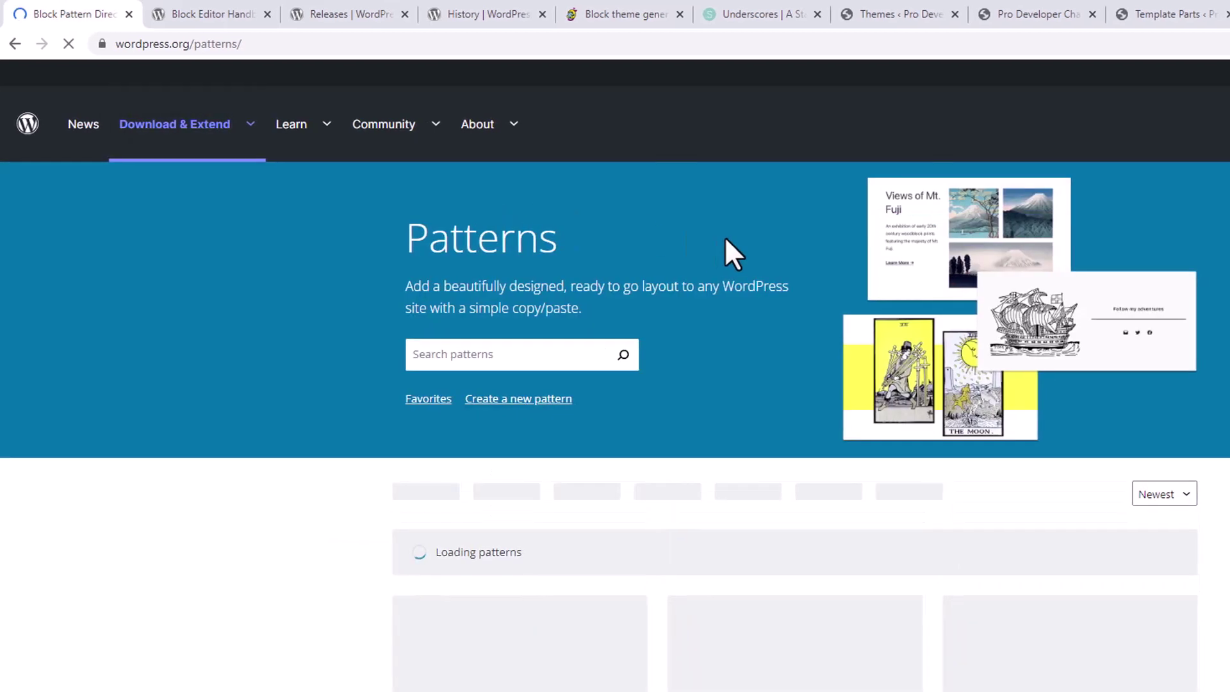
scroll(698, 242, down, 1)
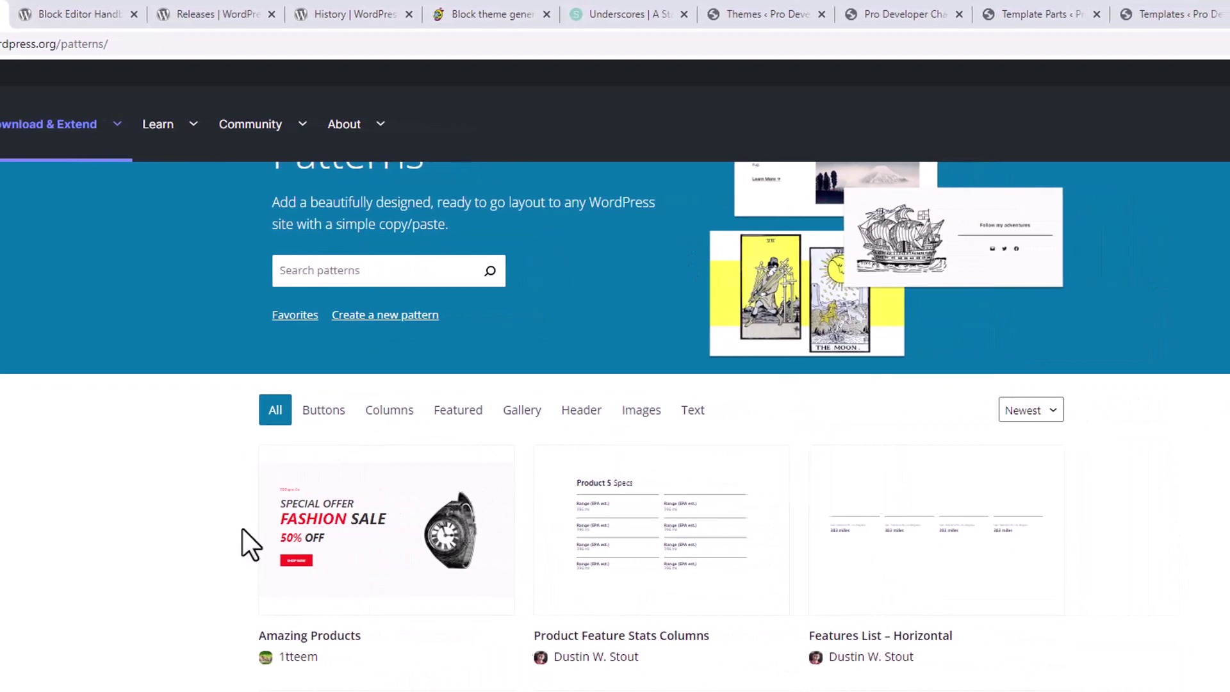
mouse_move(455, 493)
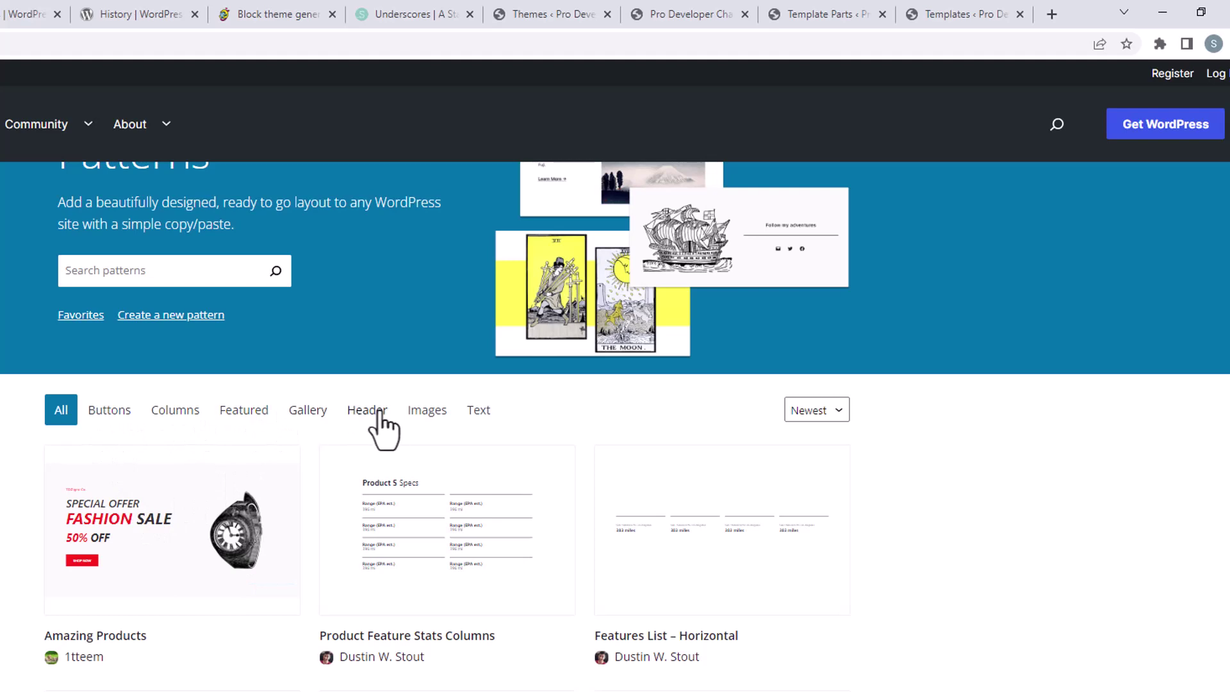
click(380, 416)
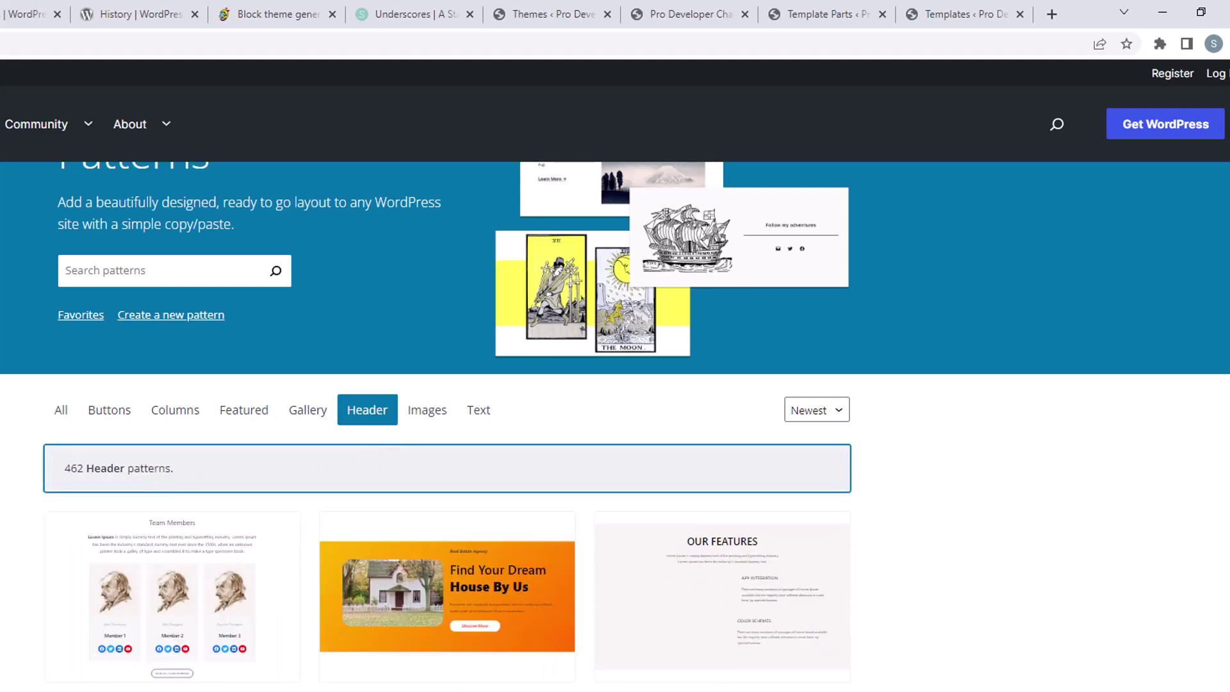
- Copy the Real Estate Agency Info Section pattern
scroll(490, 384, down, 4)
mouse_move(490, 384)
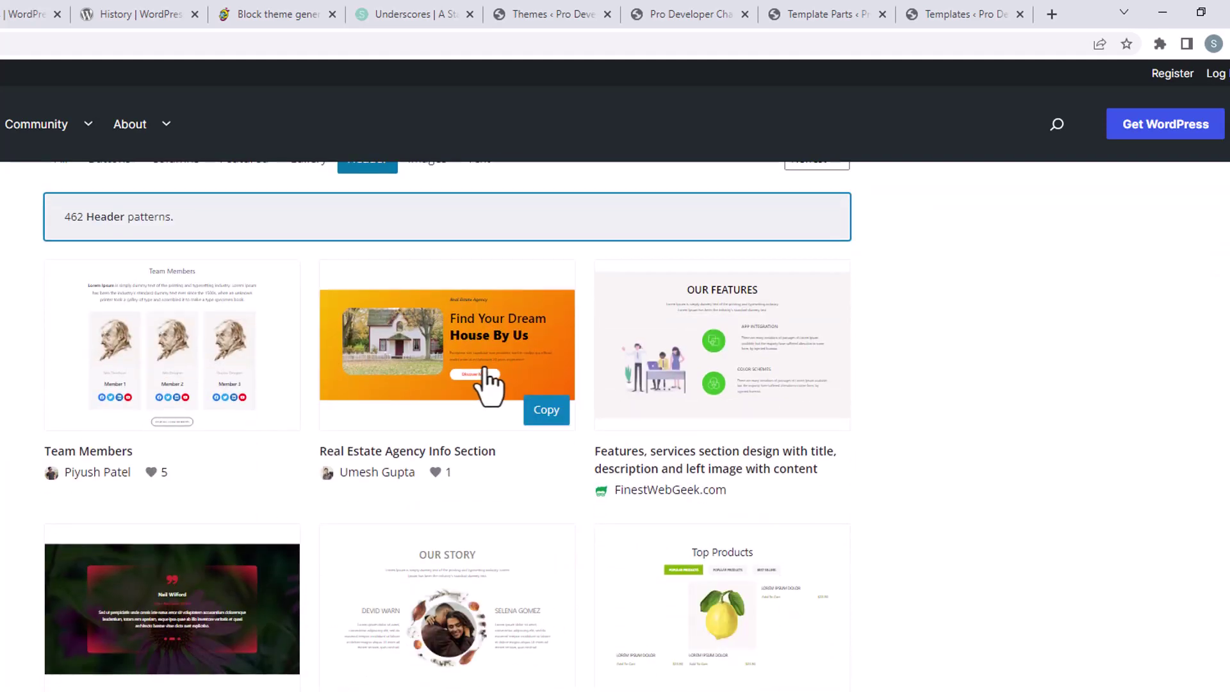
click(546, 411)
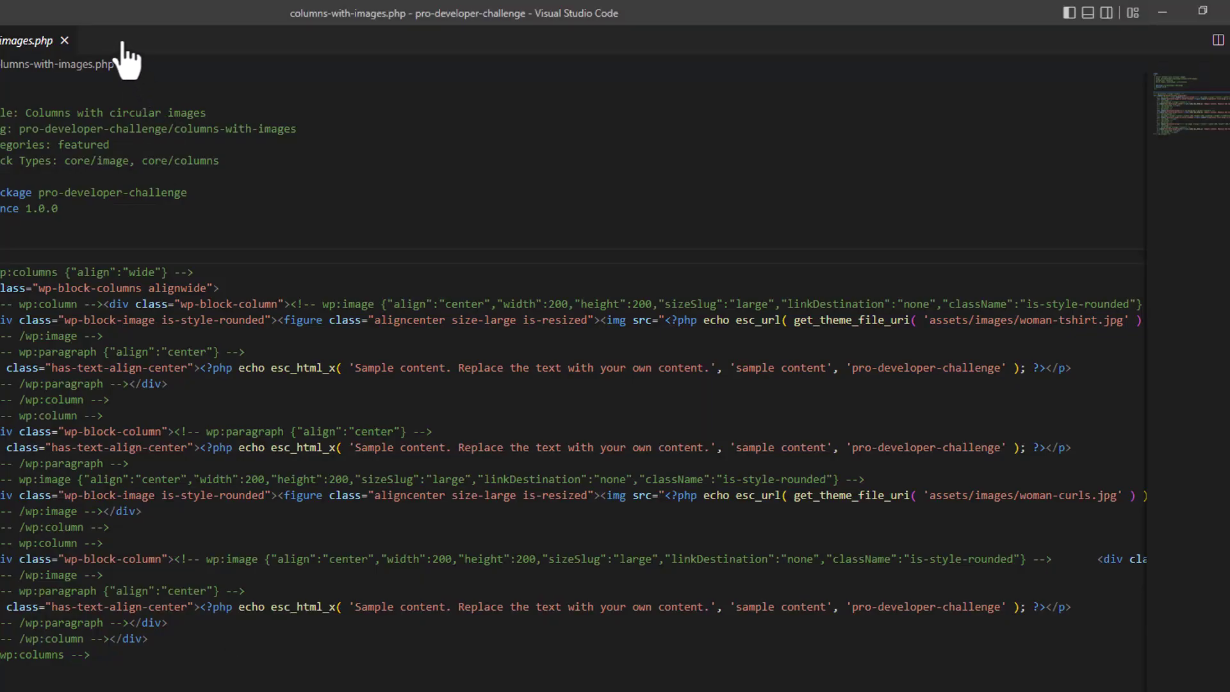
- Paste the copied Real Estate pattern markup into a new untitled file, then close that file
double_click(122, 42)
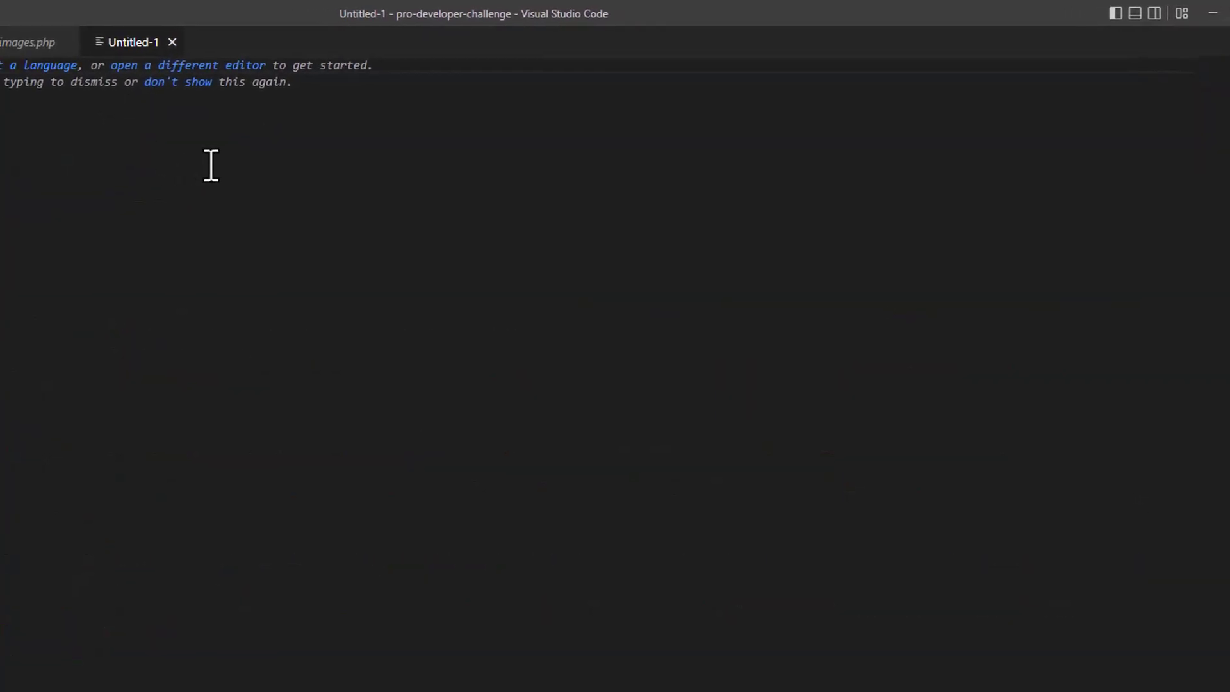
key(ctrl+v)
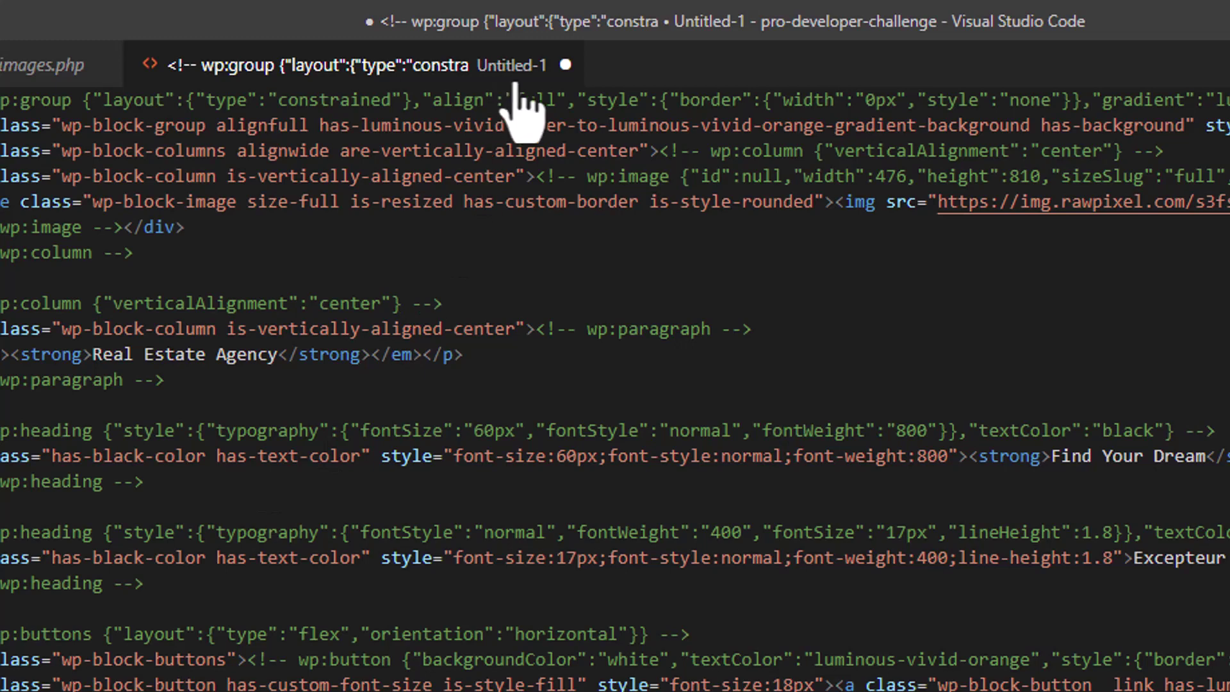
right_click(449, 75)
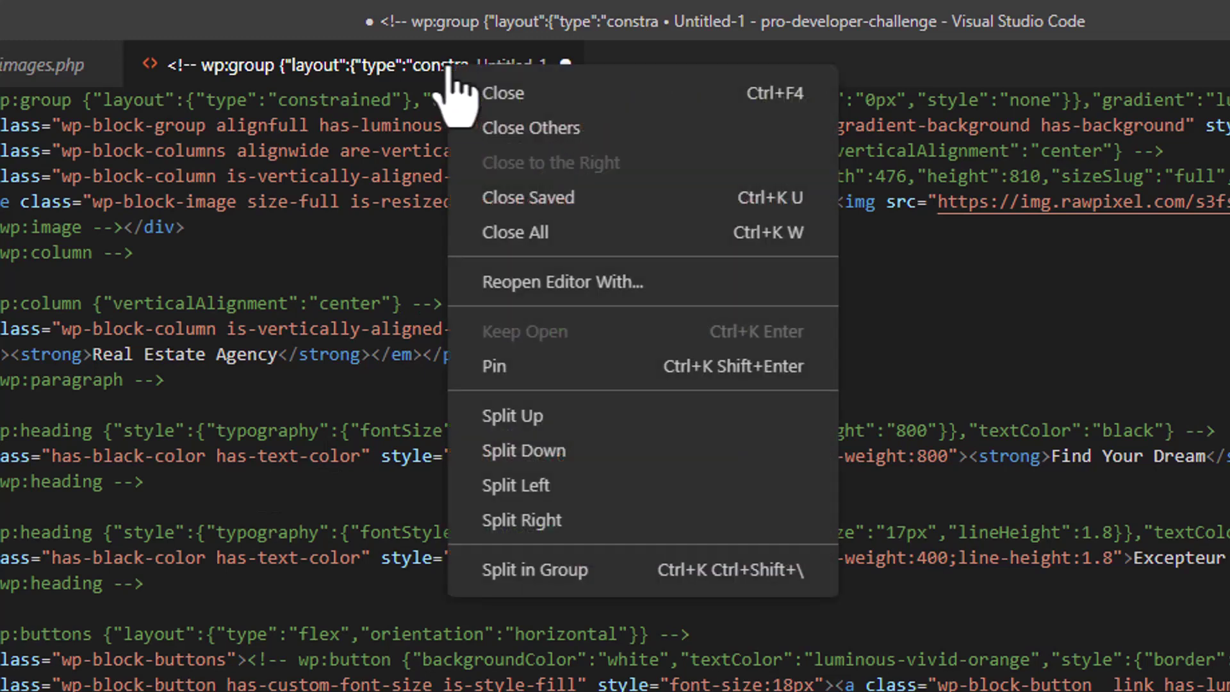
click(481, 96)
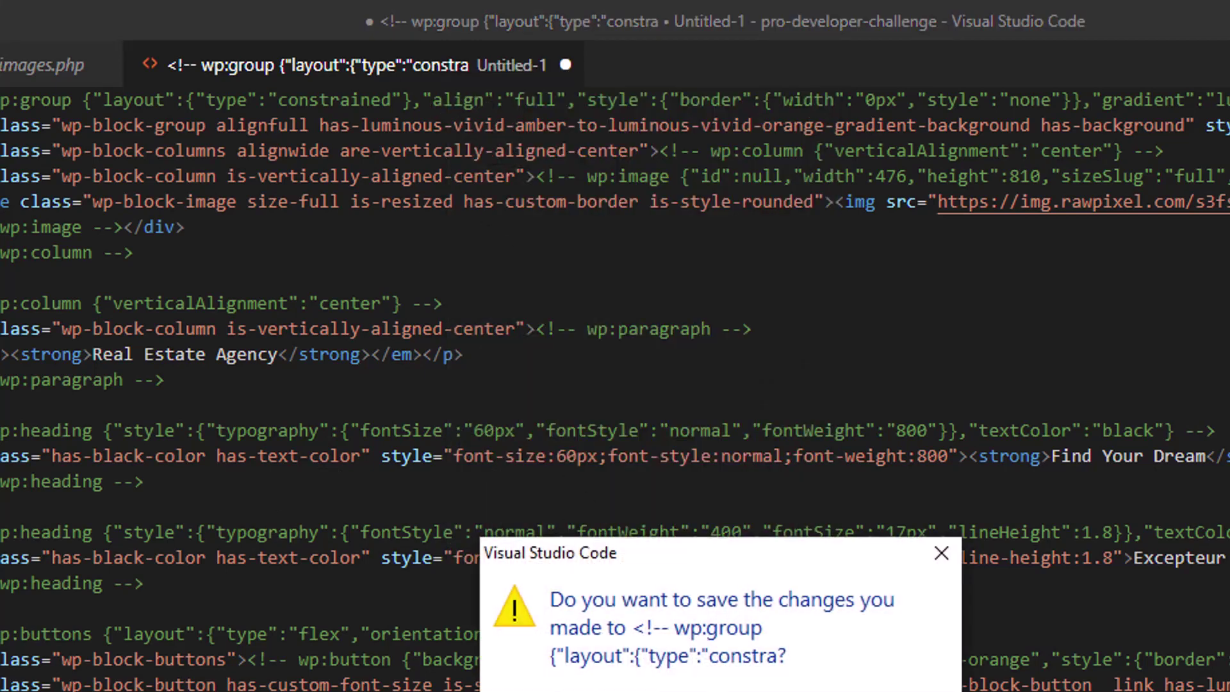
- Discard the pasted markup unsaved and open the WordPress.org Themes directory
key(n)
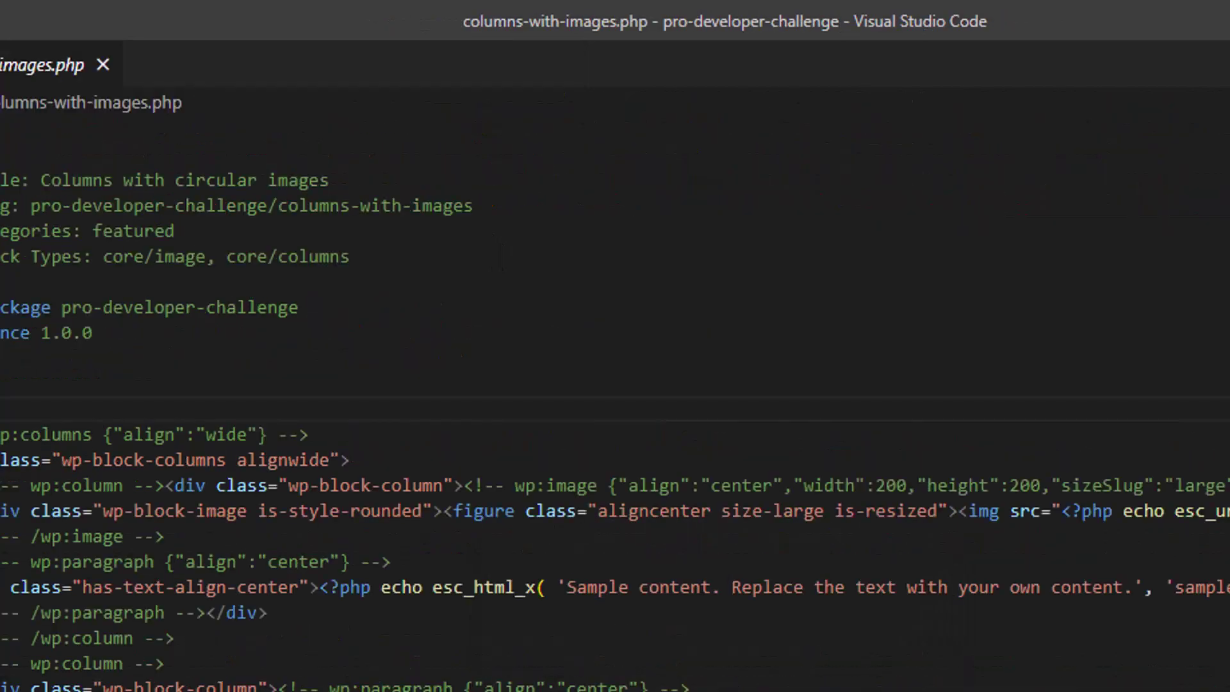
key(alt+Tab)
scroll(650, 424, up, 3)
scroll(390, 563, up, 2)
mouse_move(110, 238)
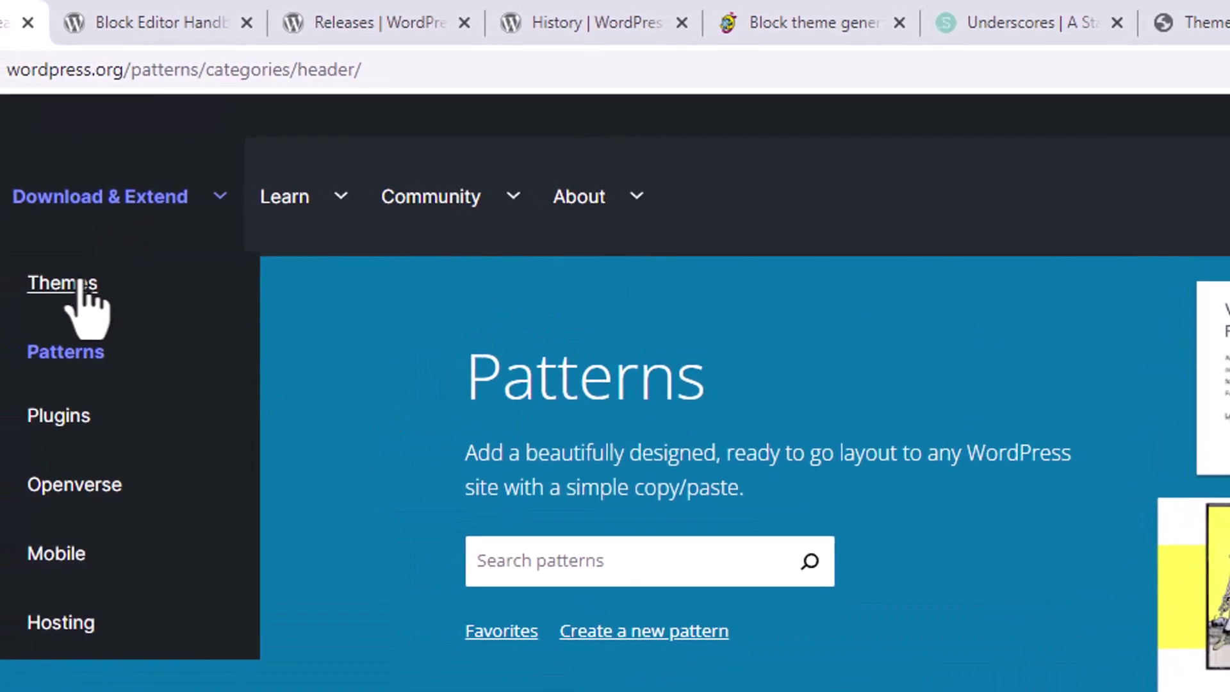
click(80, 287)
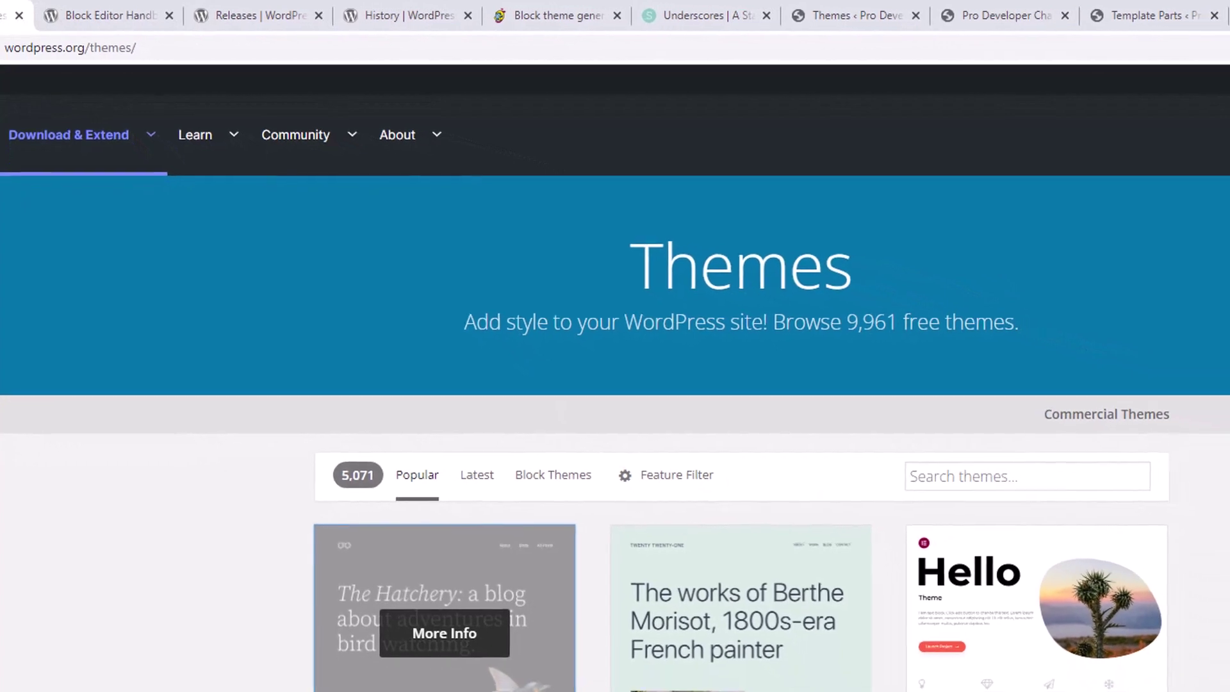
- Browse the Plugins directory, then return to the Pro Developer Challenge site
mouse_move(128, 153)
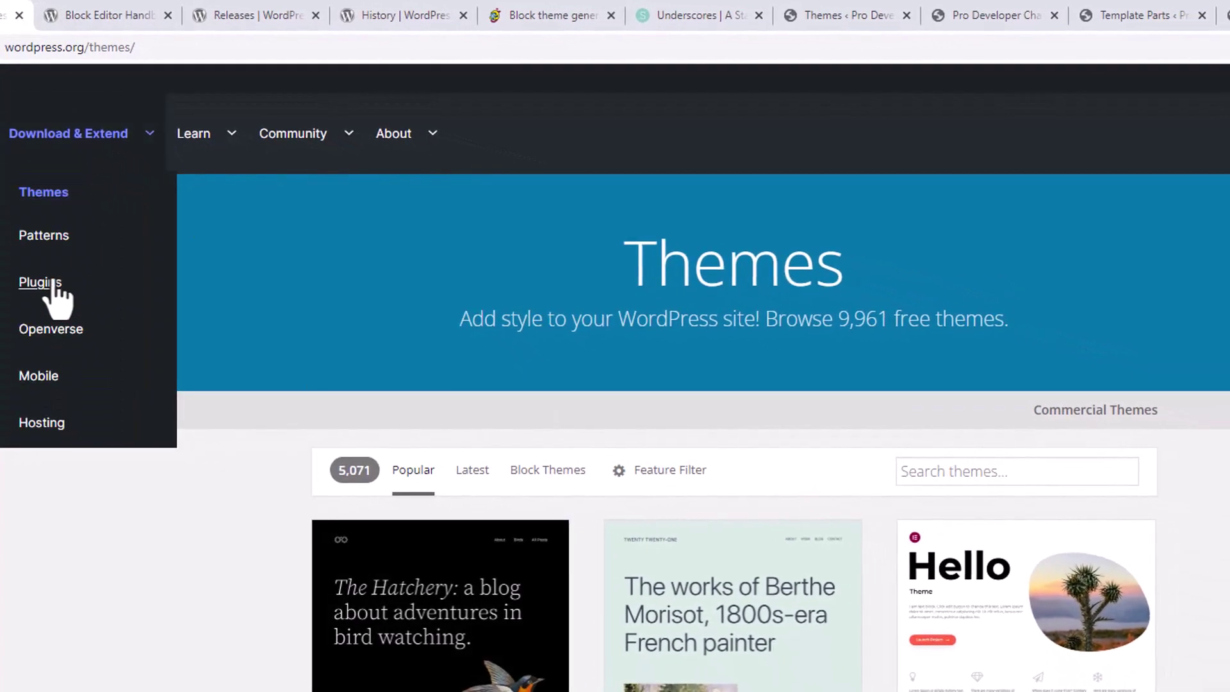
click(54, 283)
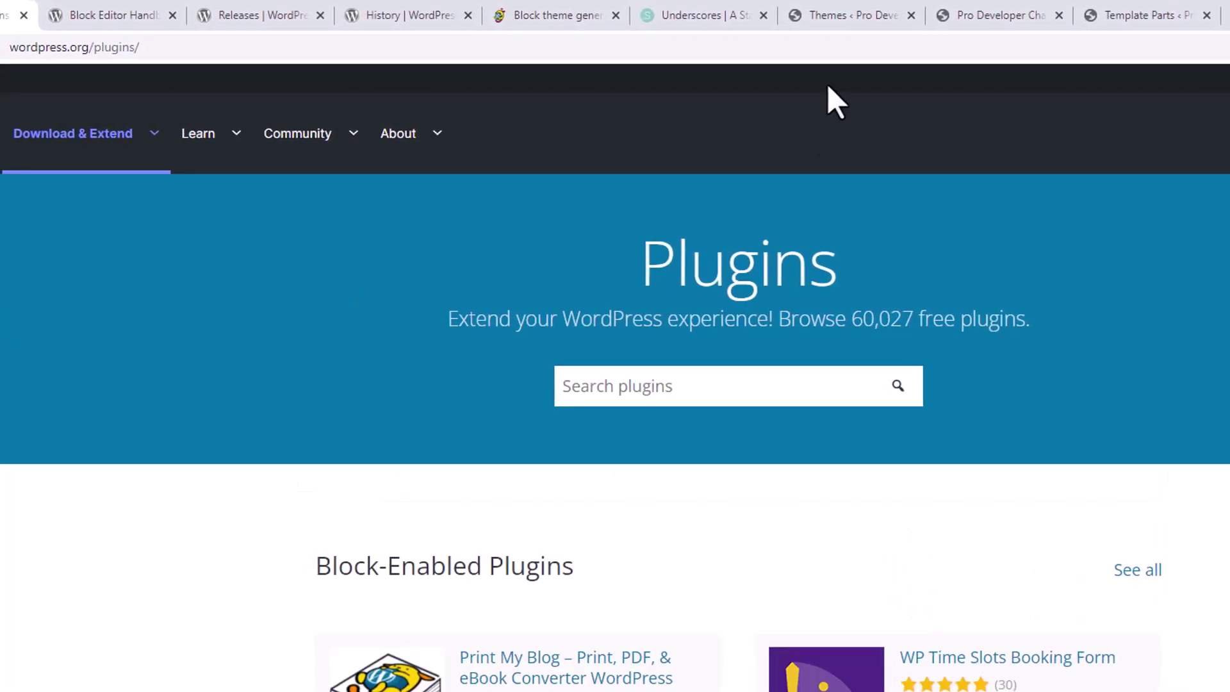
click(985, 16)
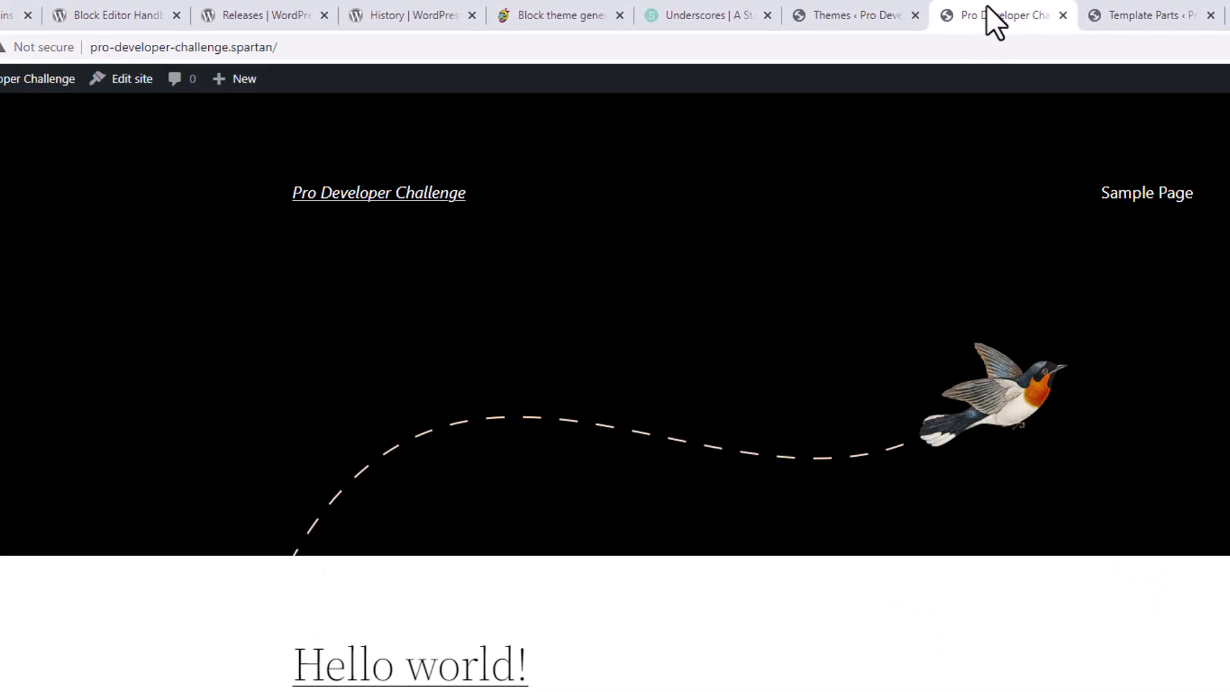
- Go from the admin Themes page to Installed Plugins, showing Akismet Anti-Spam 5.0 and Hello Dolly 1.7.2
click(886, 6)
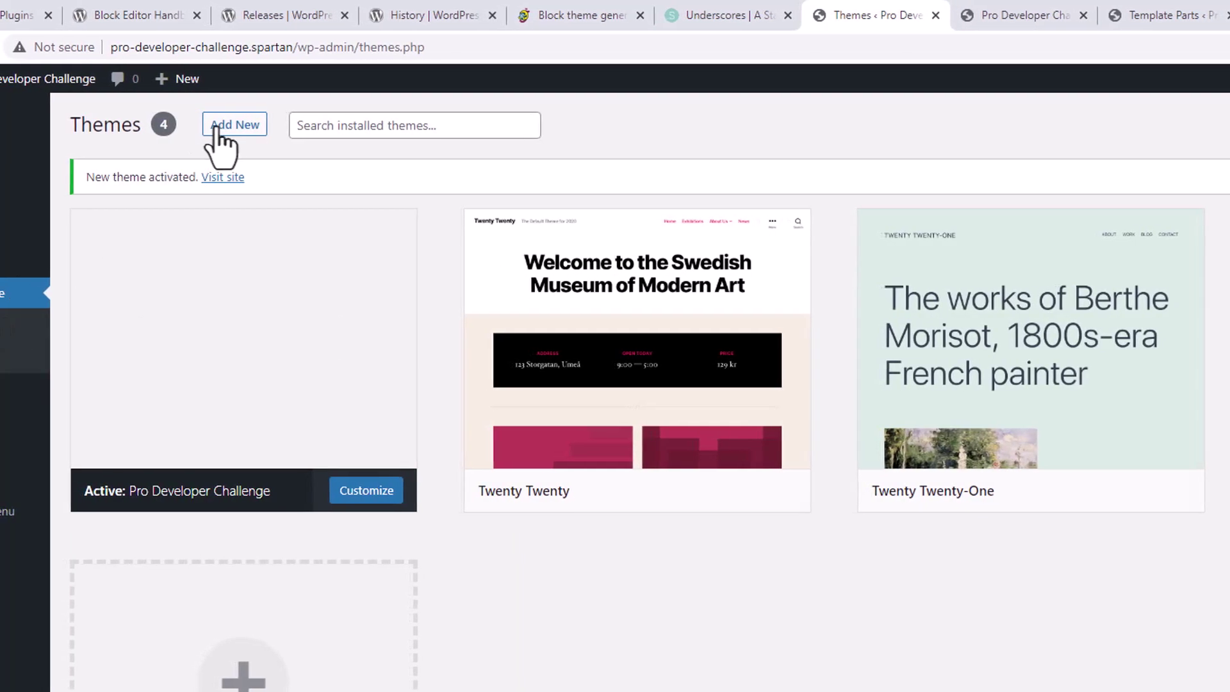
mouse_move(25, 388)
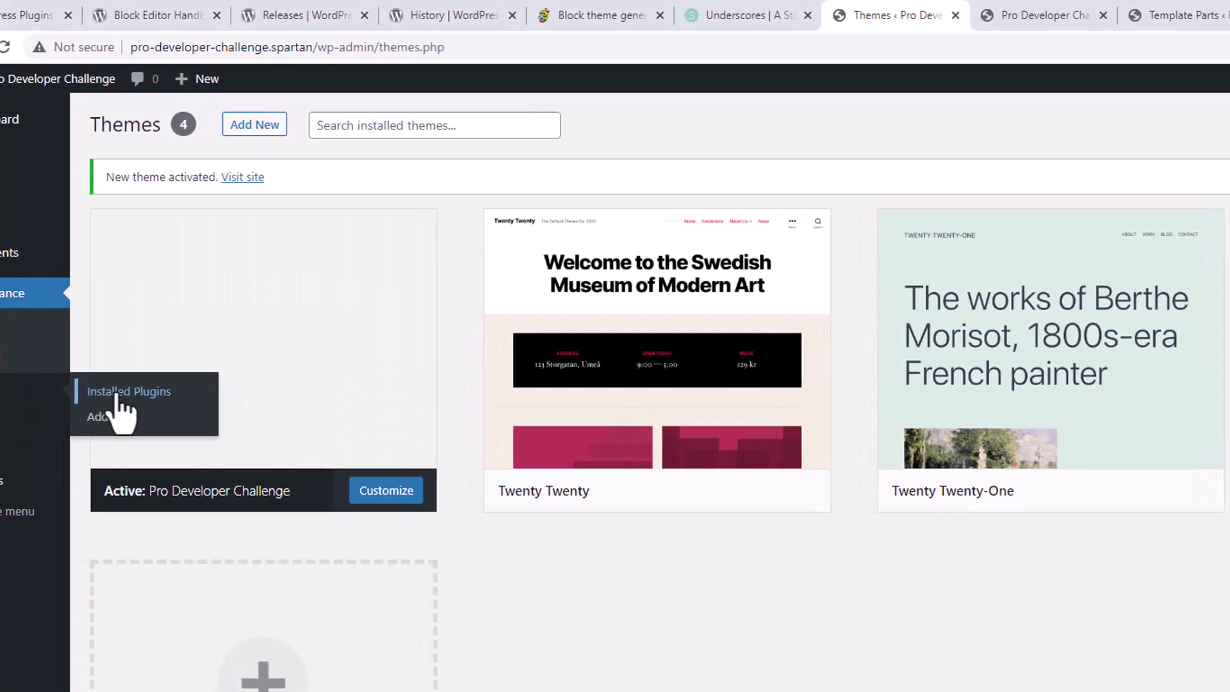
click(119, 392)
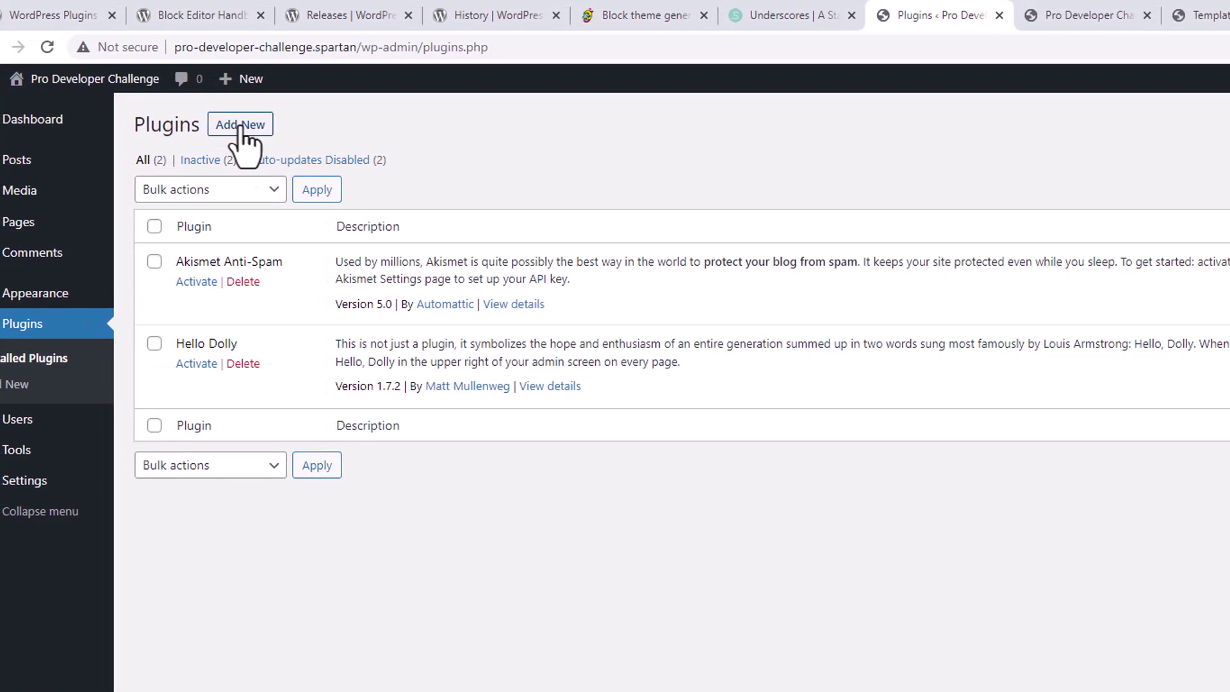
mouse_move(32, 296)
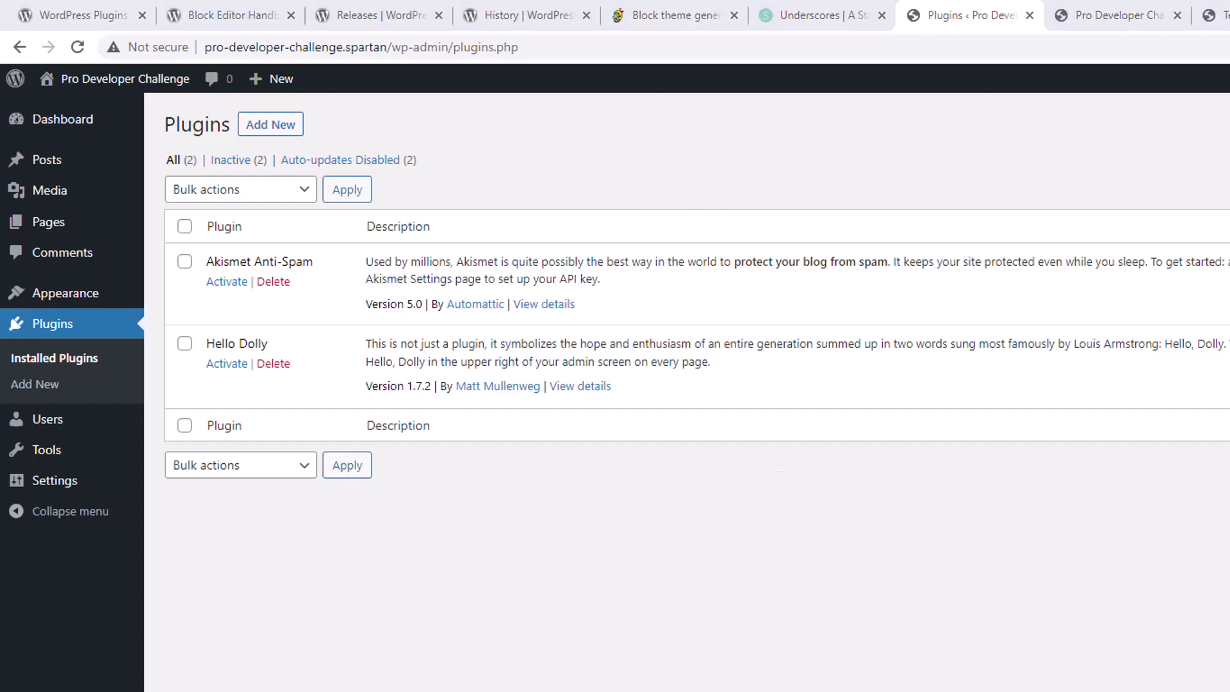
key(alt+Tab)
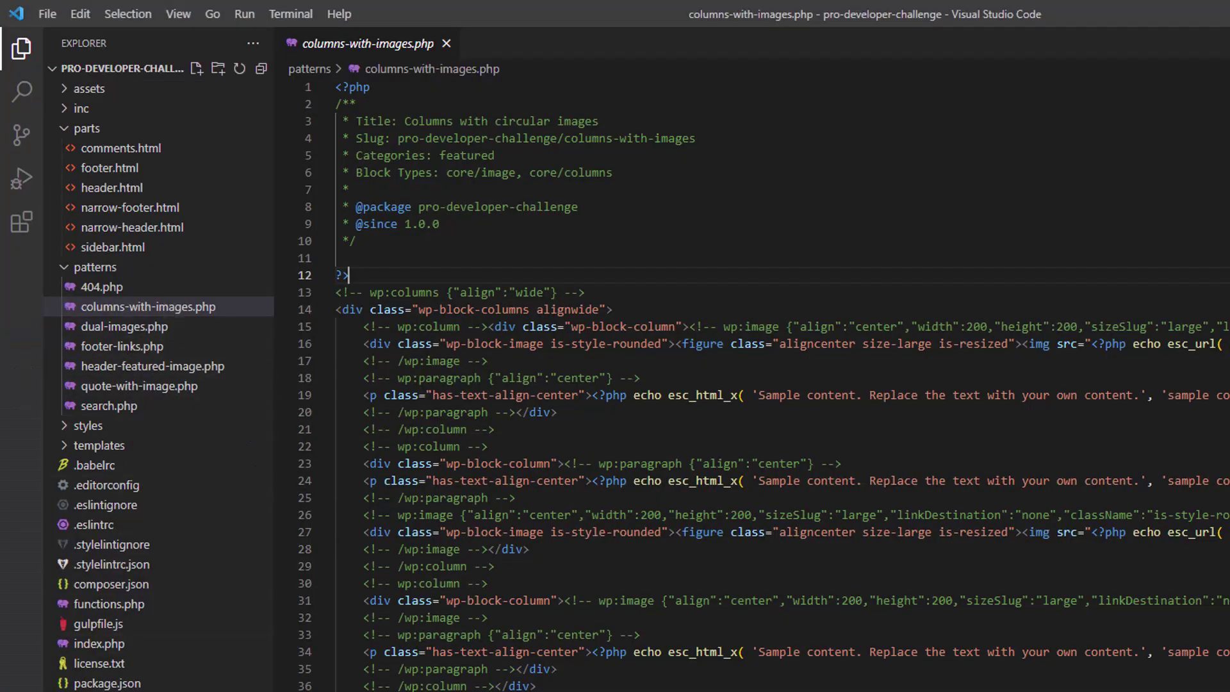
key(alt+Left)
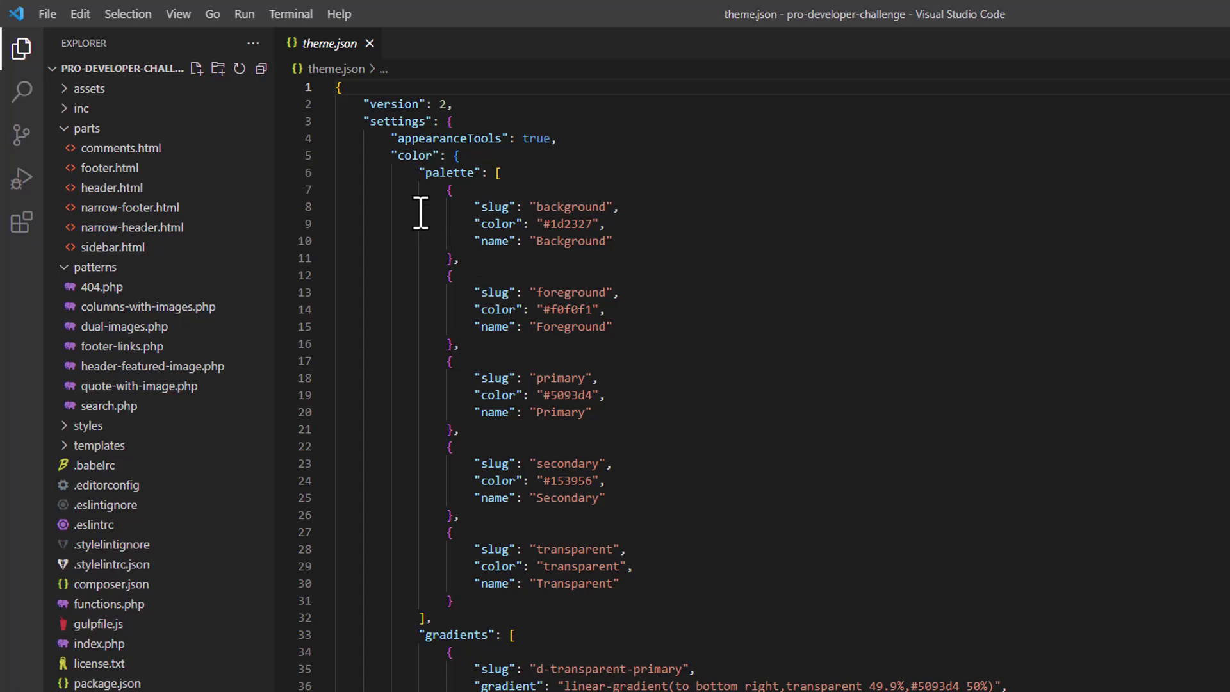
drag(542, 223, 596, 225)
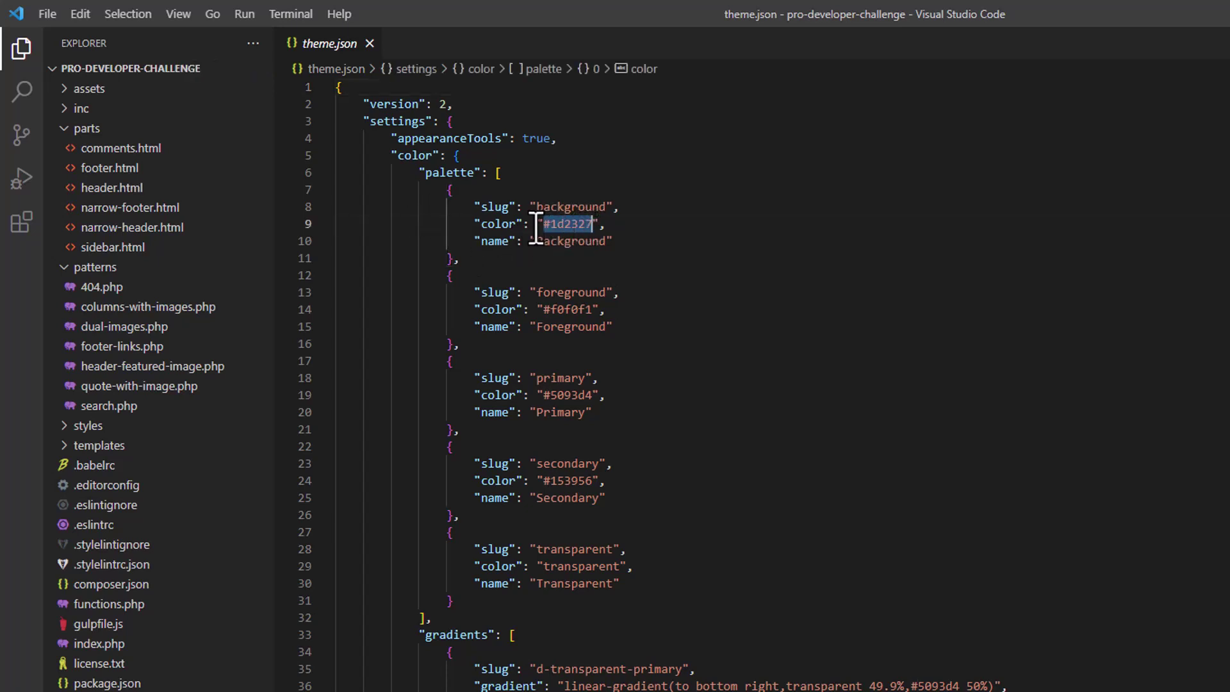
scroll(511, 539, down, 15)
scroll(673, 409, down, 20)
scroll(658, 510, down, 14)
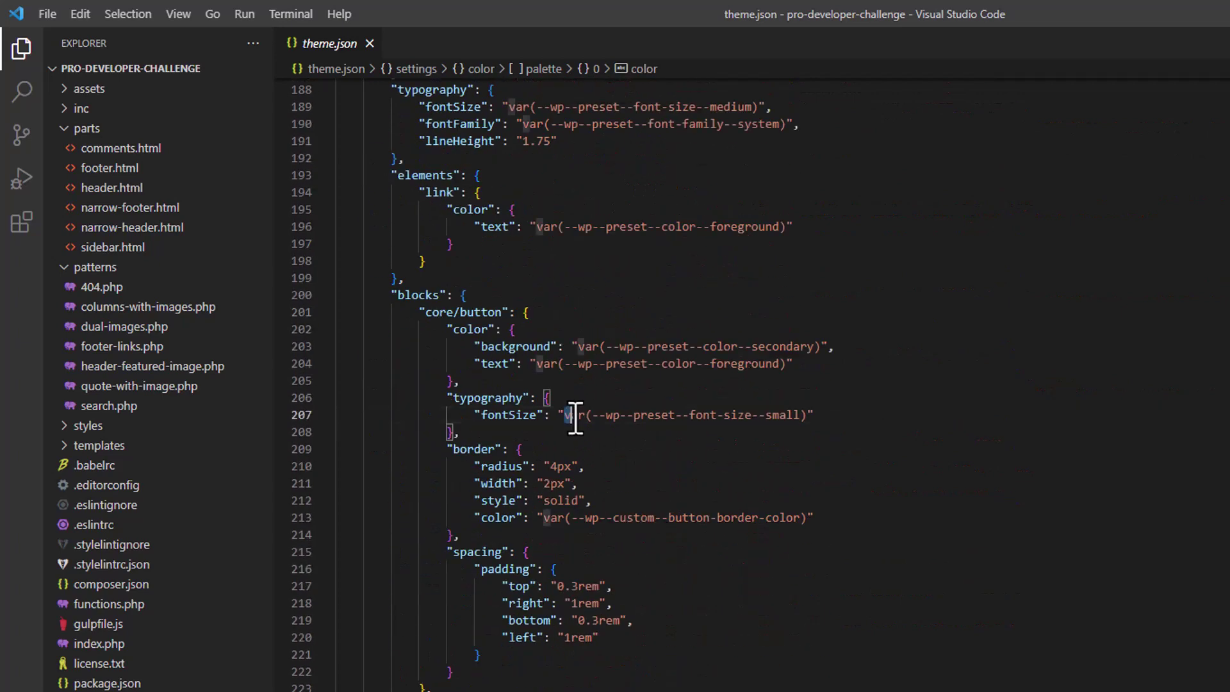
drag(564, 415, 918, 422)
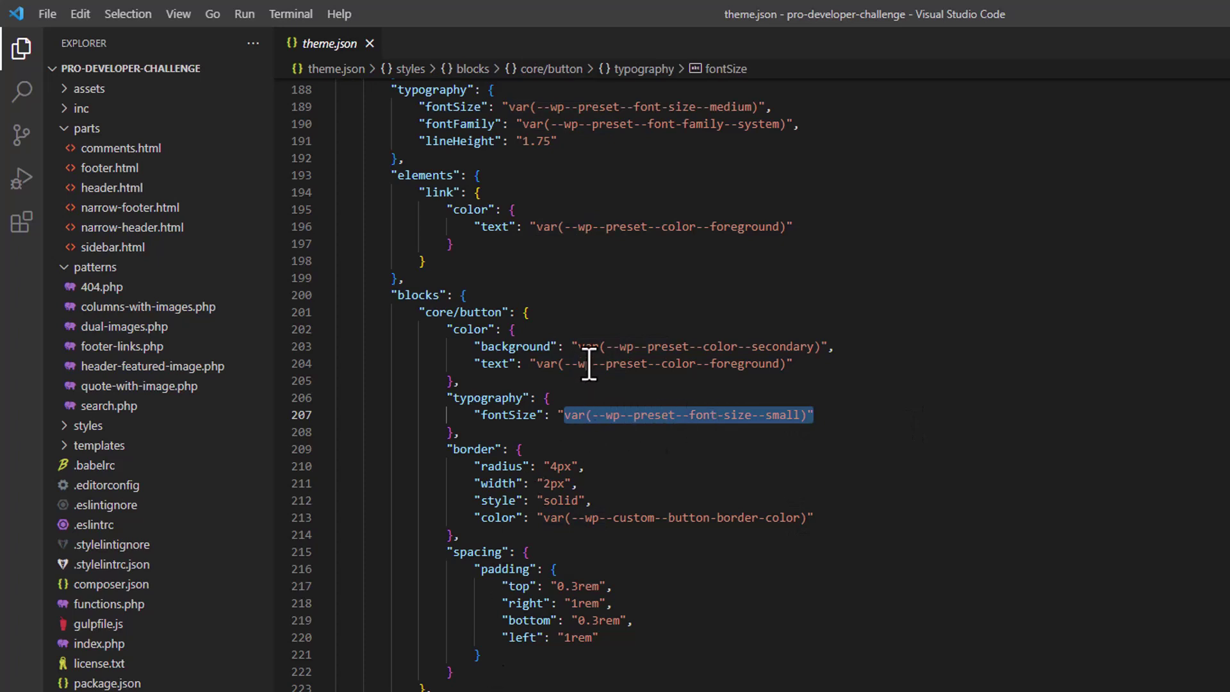
click(608, 384)
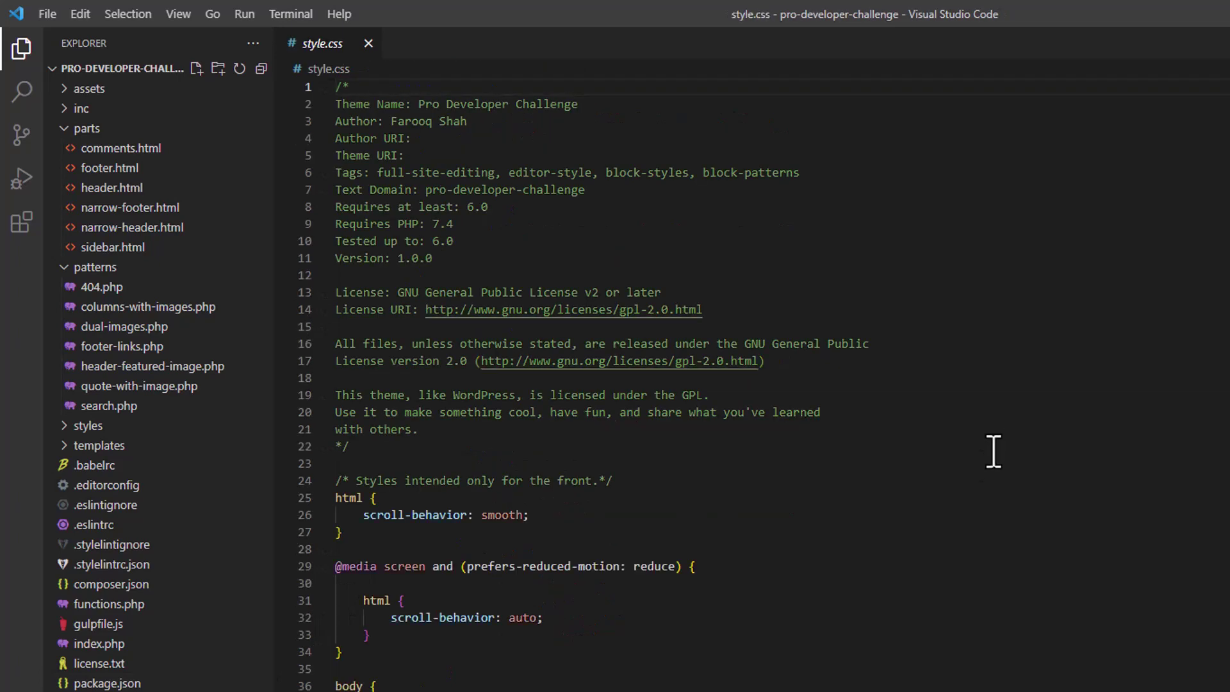
scroll(813, 456, down, 5)
scroll(814, 456, down, 12)
scroll(813, 456, up, 6)
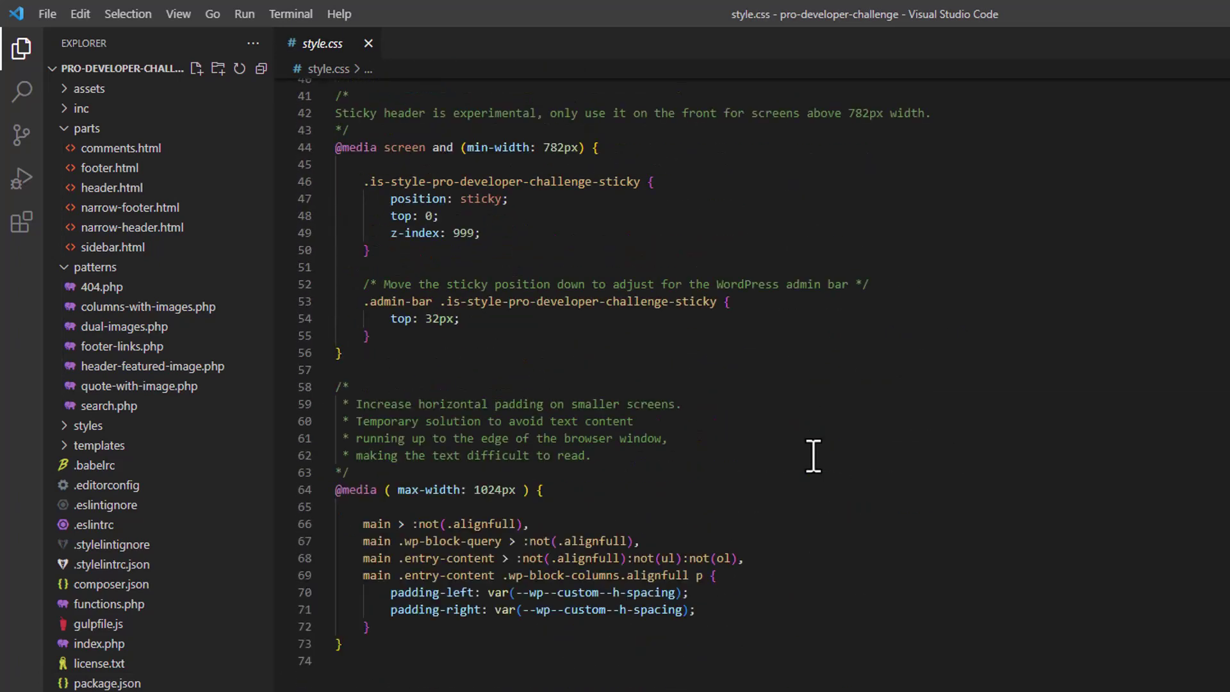
scroll(813, 456, up, 3)
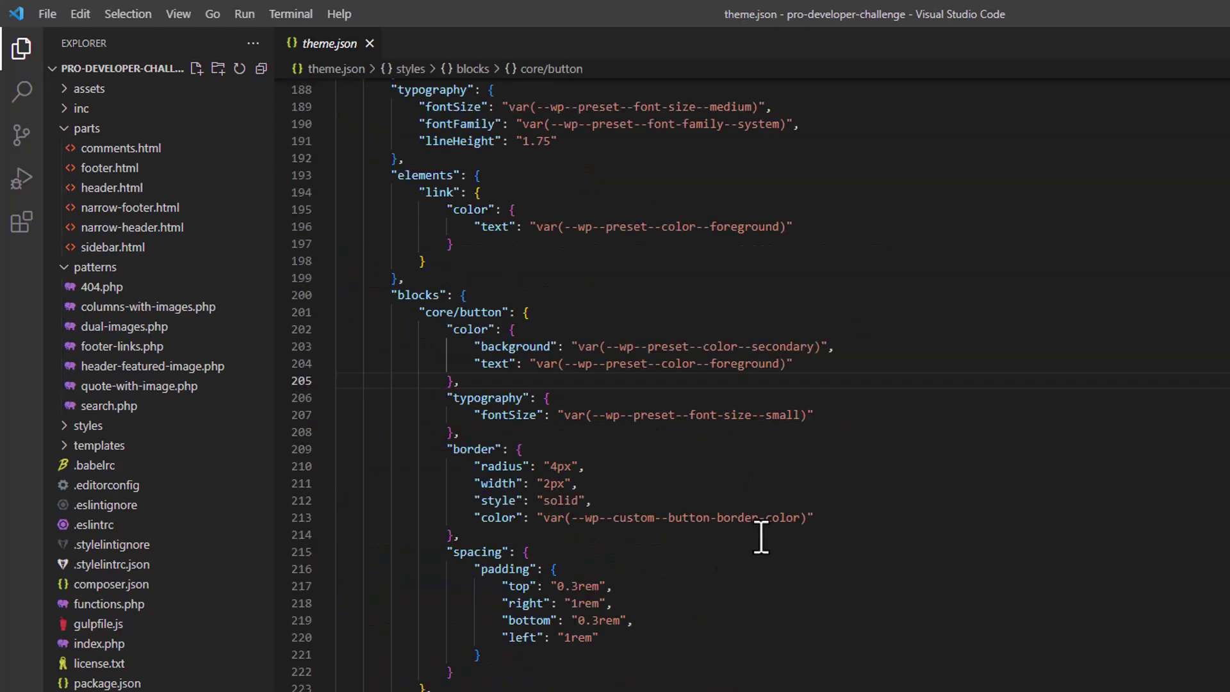
scroll(761, 538, down, 3)
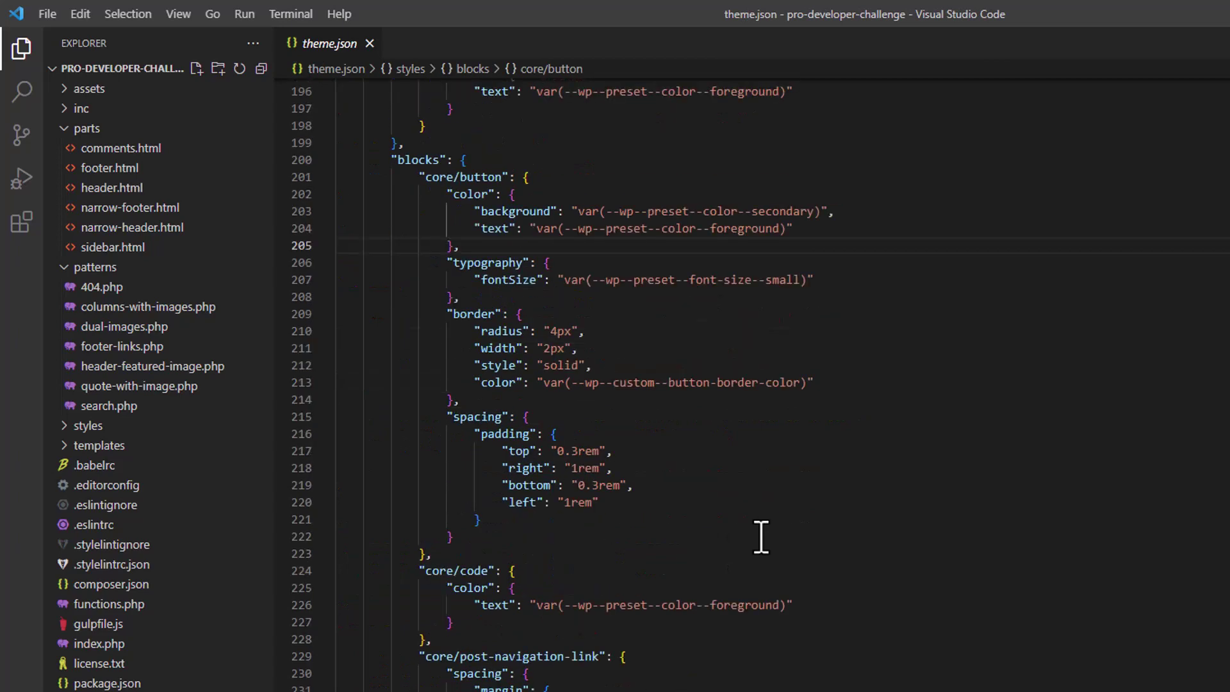
scroll(761, 537, down, 11)
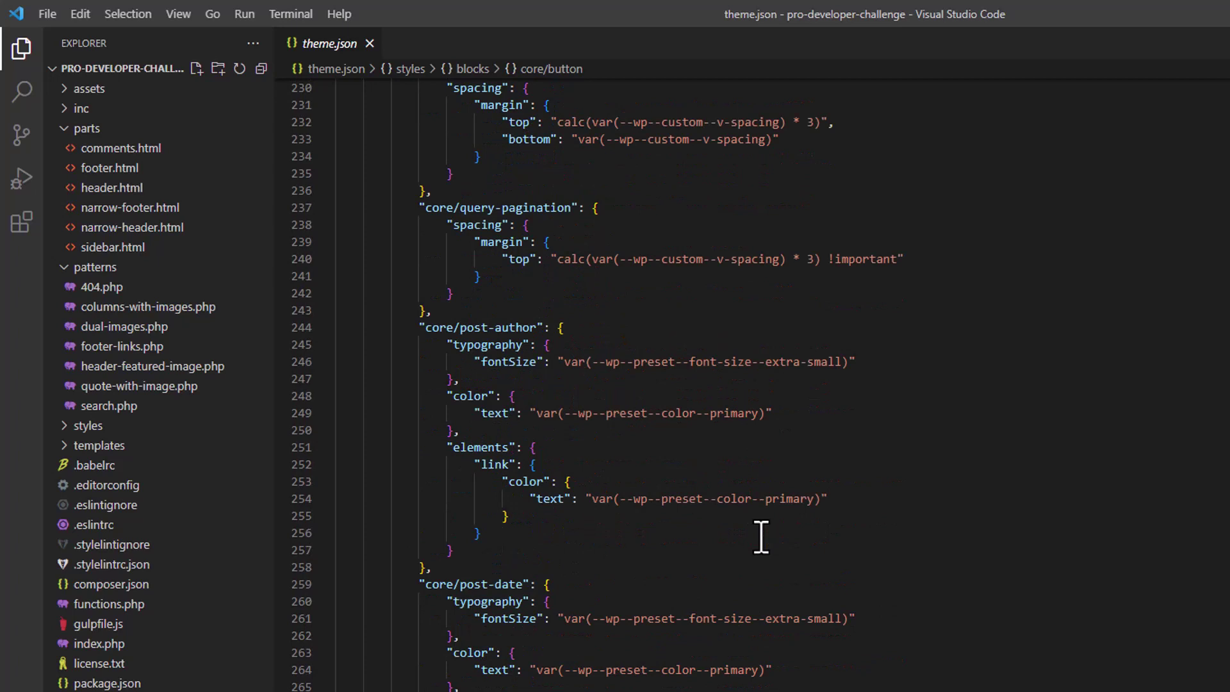
- Return to the browser and look over the wordpress.org Plugins directory
key(alt+Tab)
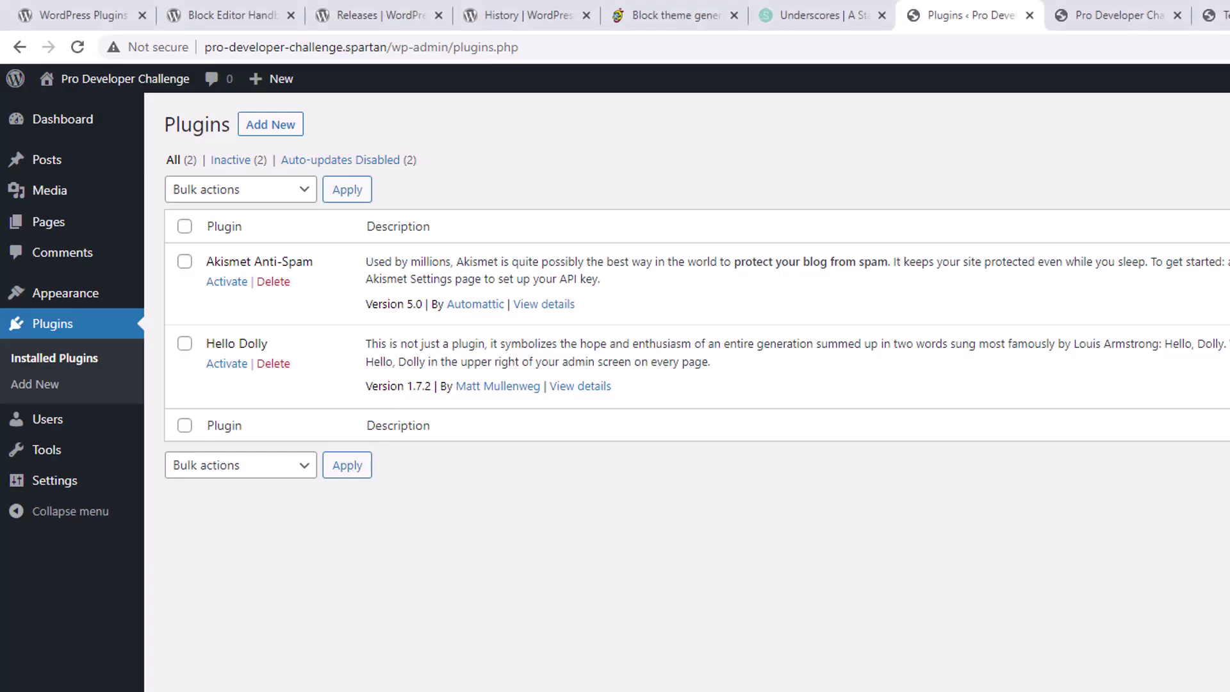
click(74, 11)
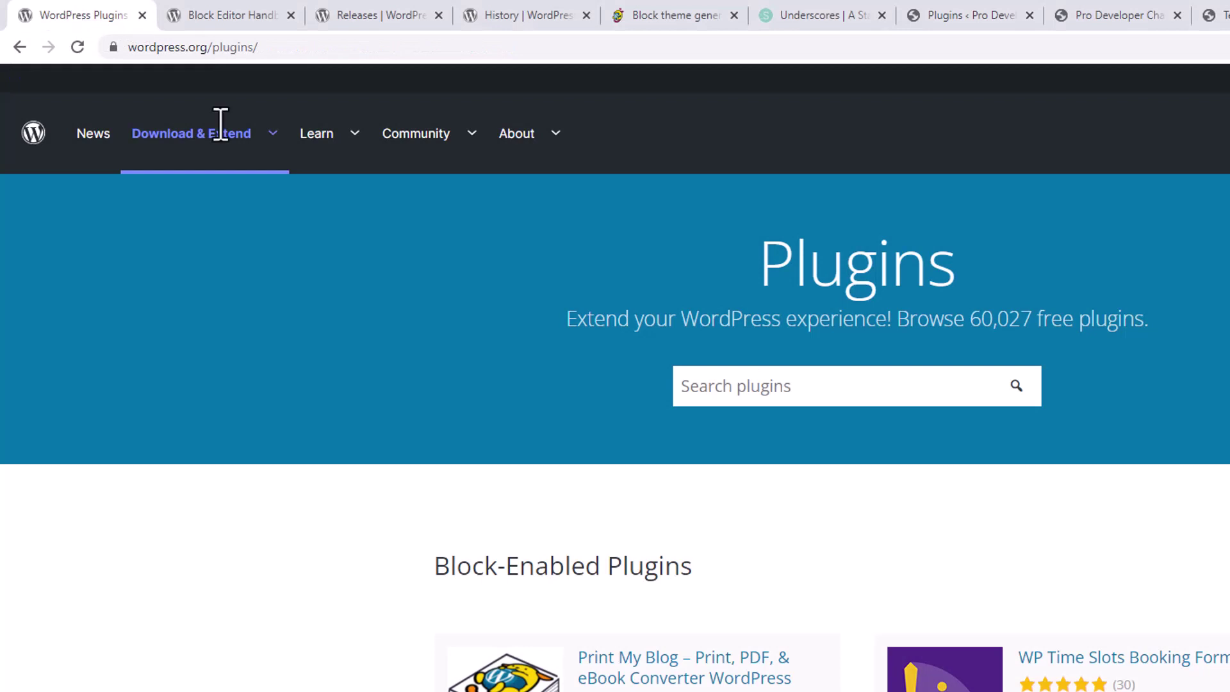
scroll(444, 325, down, 1)
scroll(446, 324, up, 1)
scroll(324, 370, down, 6)
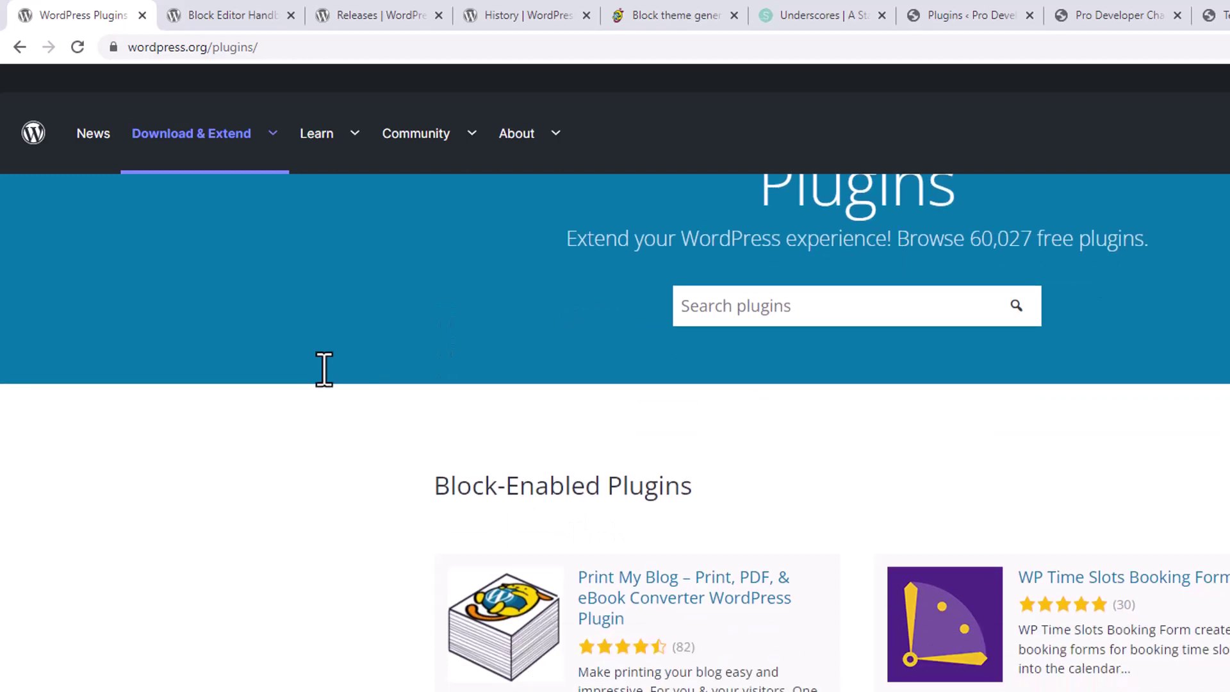
scroll(324, 370, up, 6)
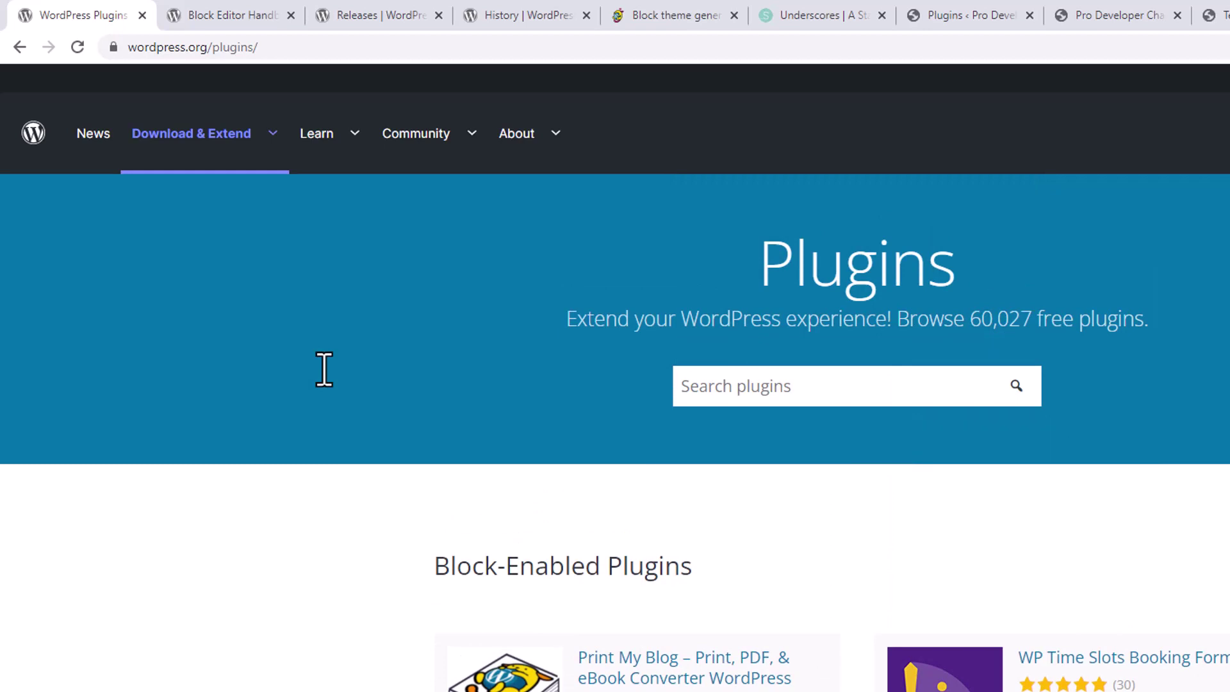
- Visit the WordPress Job Board from Community, then go back
mouse_move(320, 157)
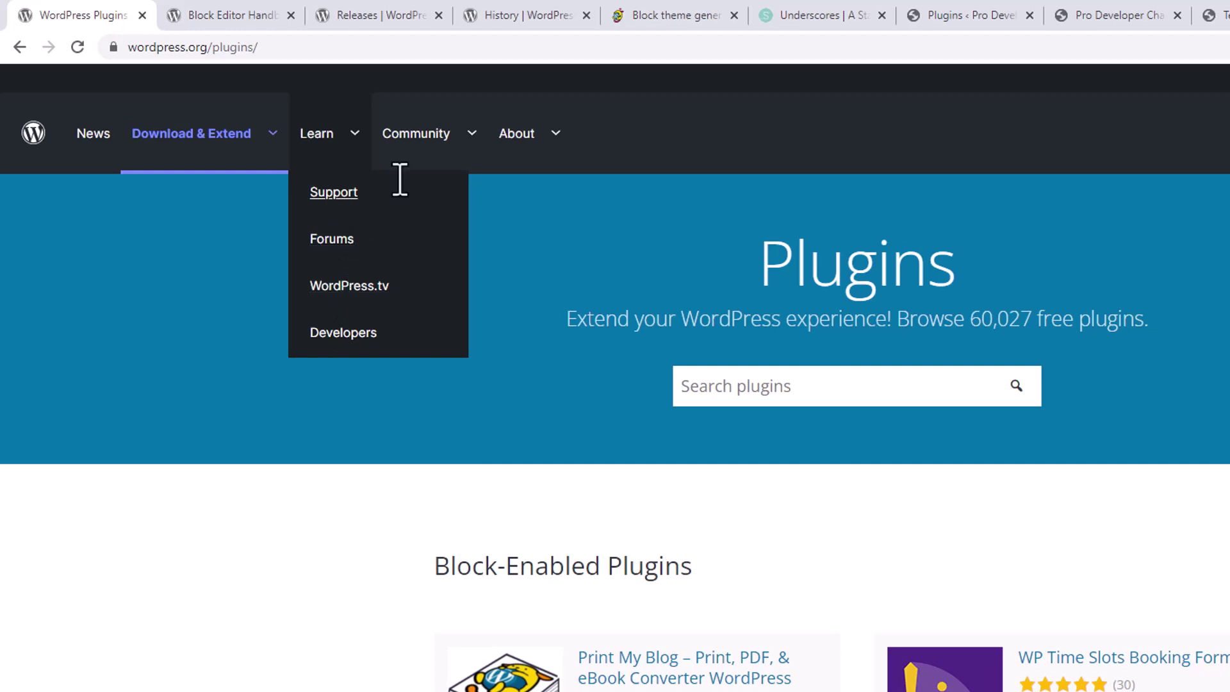
mouse_move(414, 142)
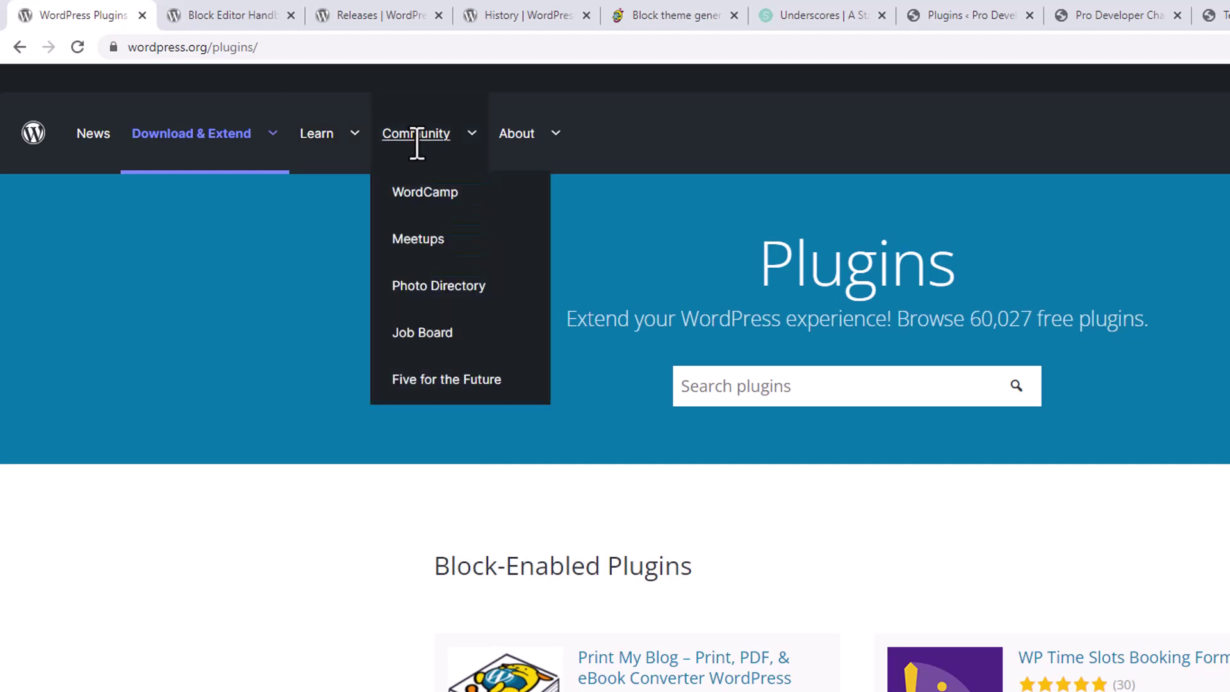
click(434, 349)
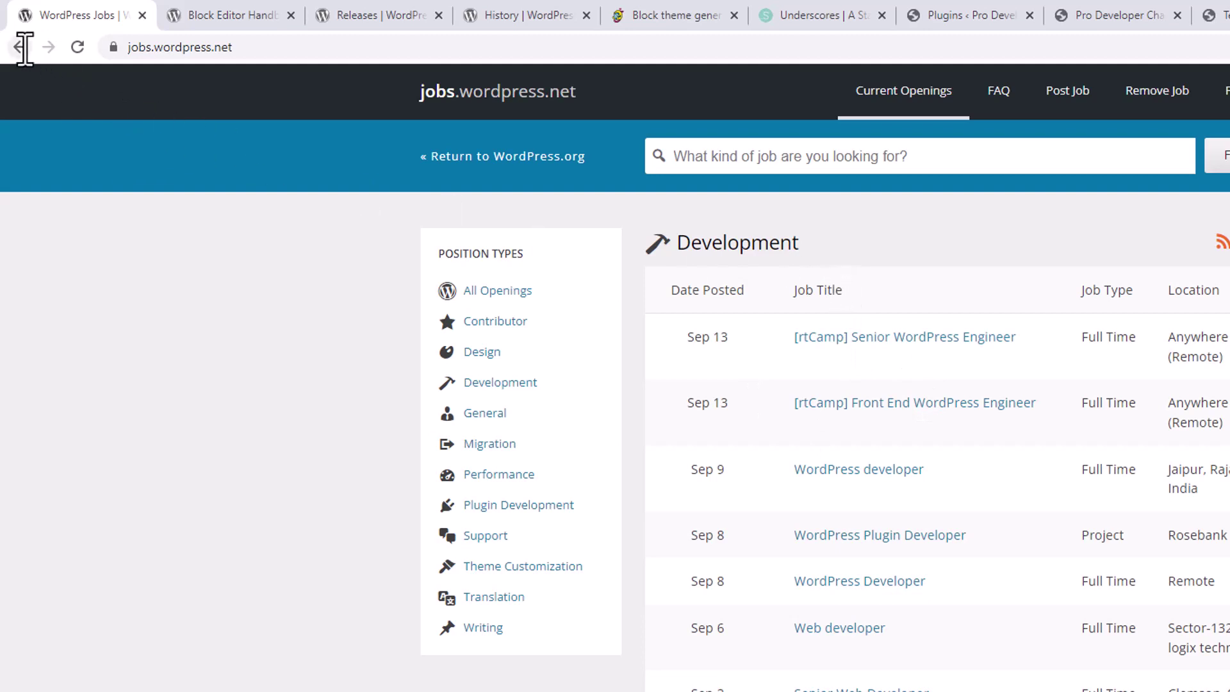
click(24, 48)
- Read the WordPress News page, down past the 6.0.2 release and August 2022 posts
mouse_move(458, 102)
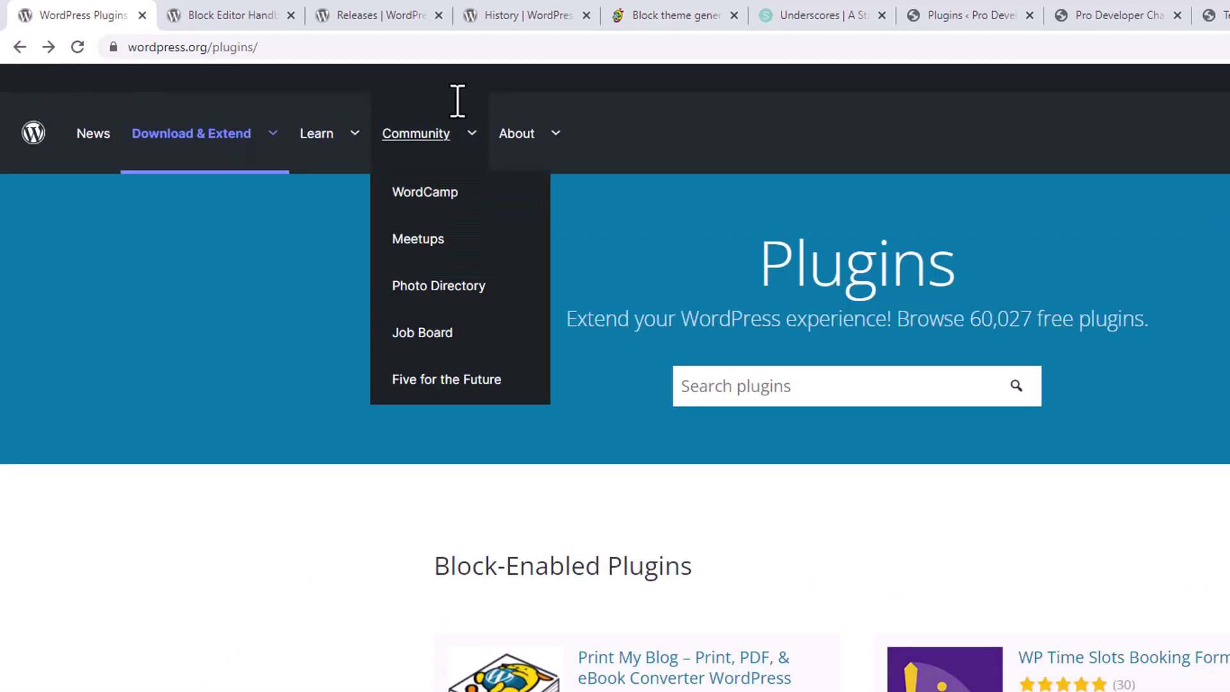
mouse_move(518, 136)
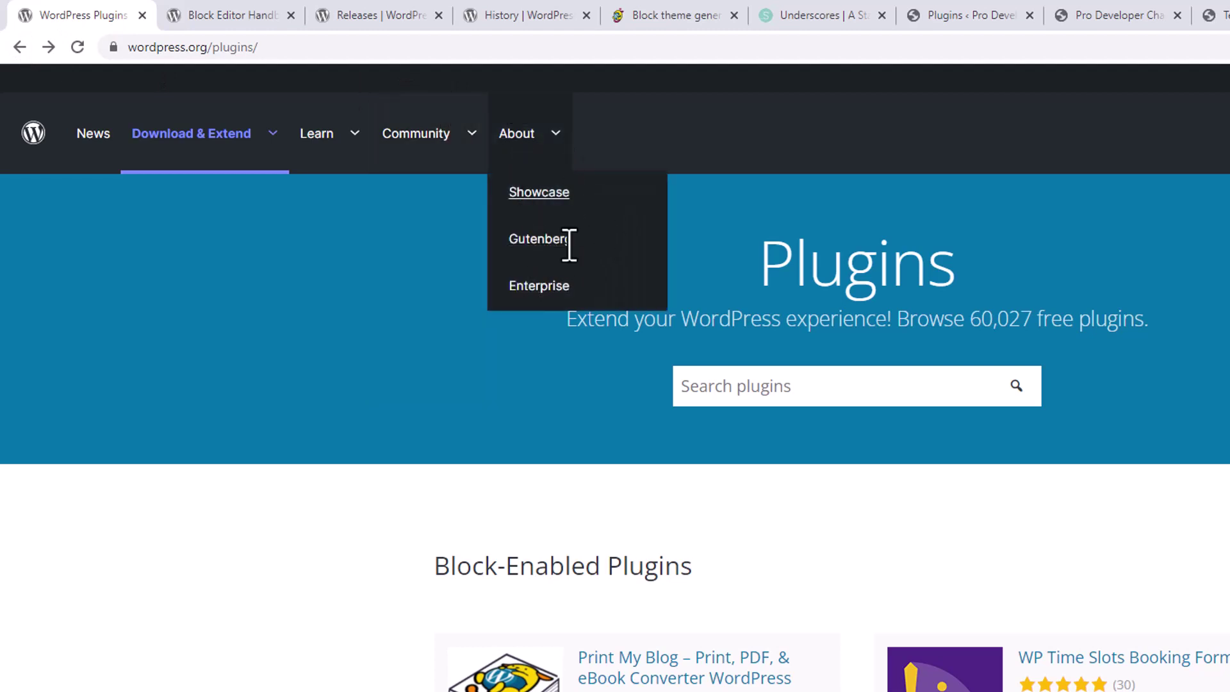
click(101, 136)
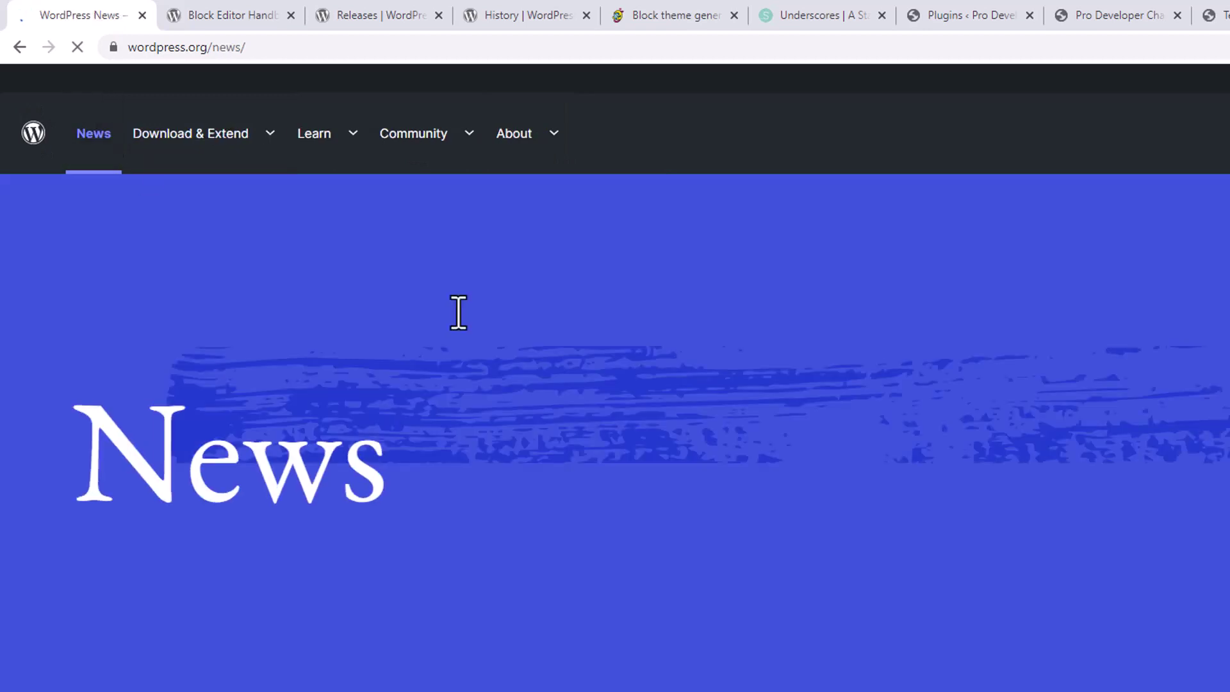
scroll(666, 415, down, 5)
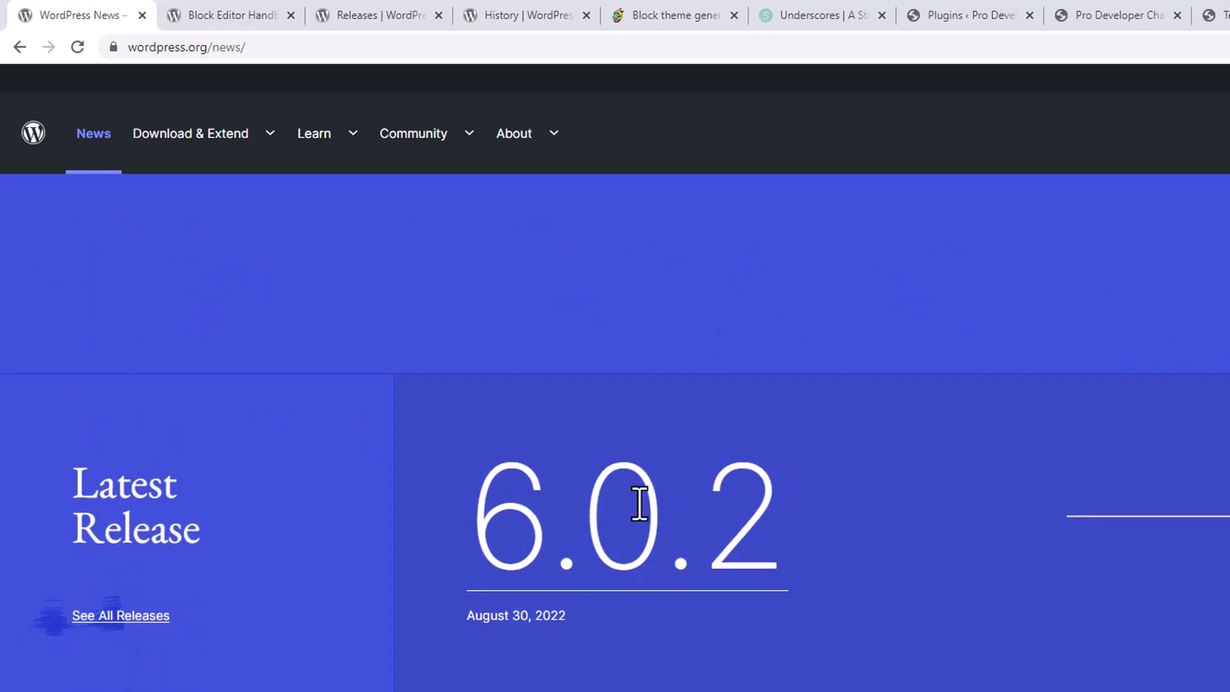
scroll(640, 502, down, 5)
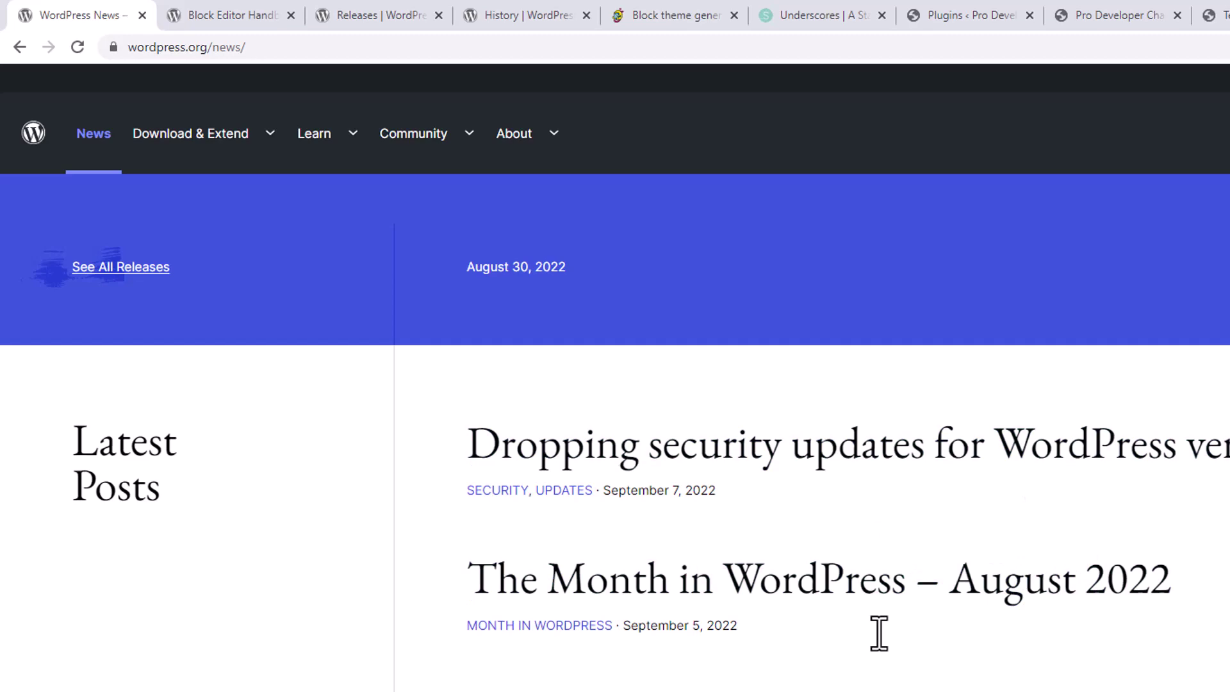
scroll(879, 632, down, 4)
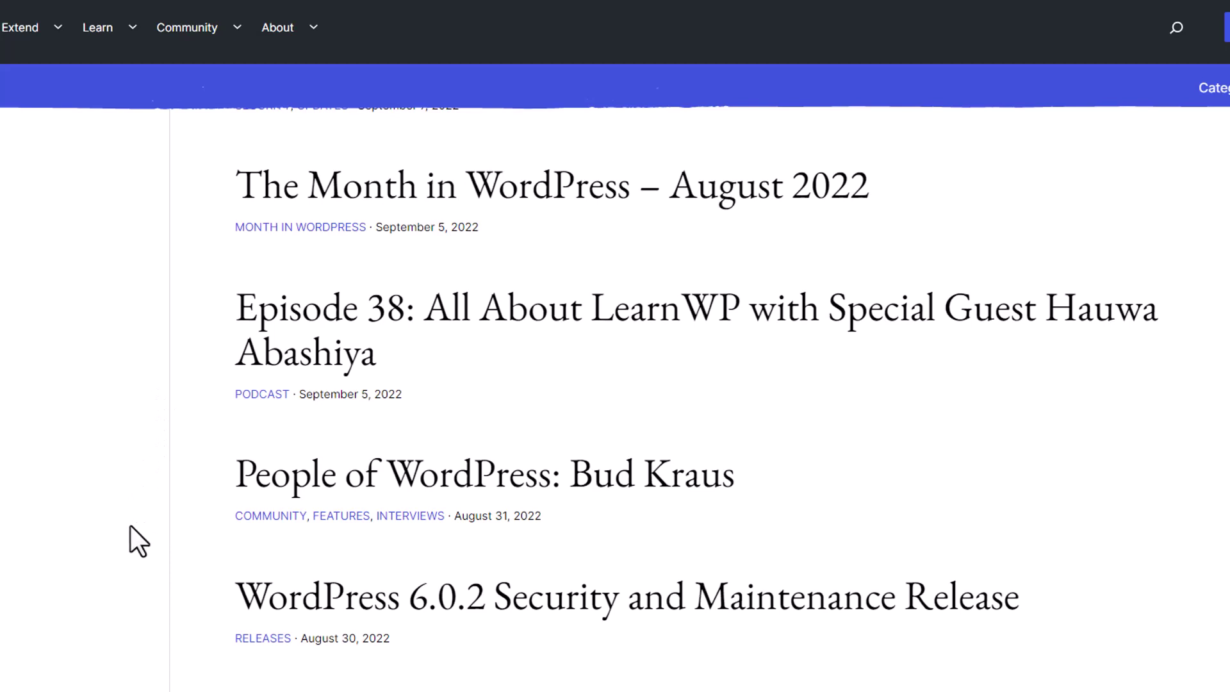
- Bring up the WordPress Old Releases folder in File Explorer and select wordpress-0.71-gold
click(58, 672)
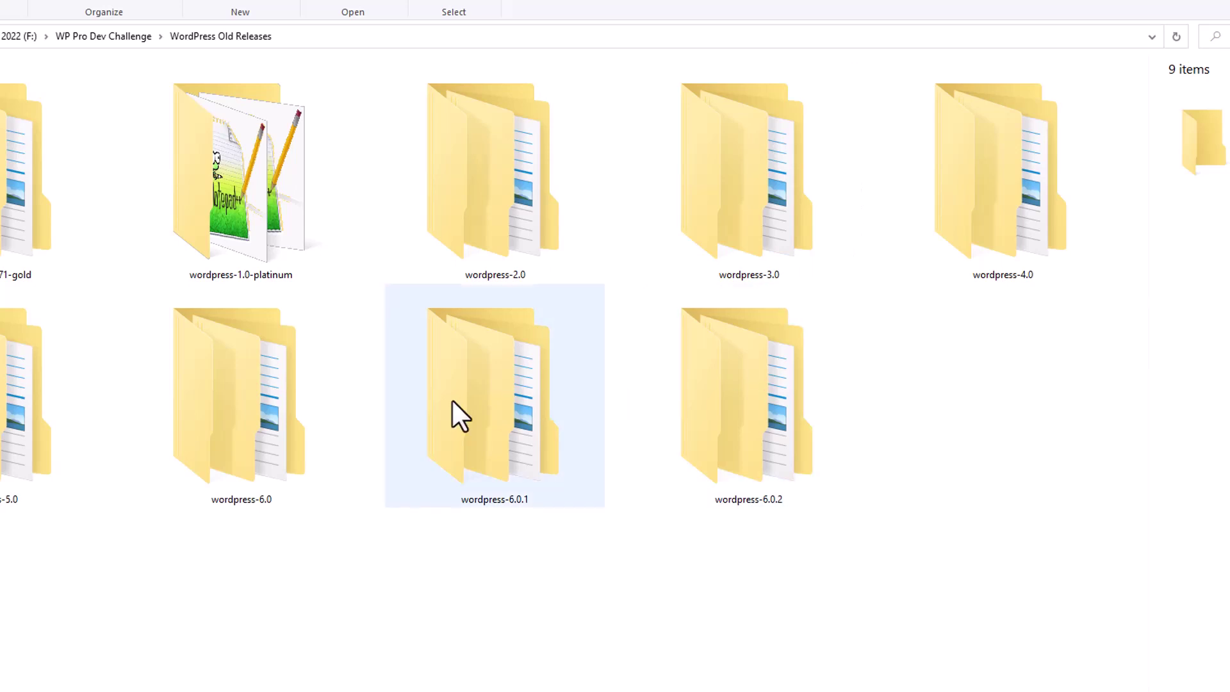
mouse_move(20, 202)
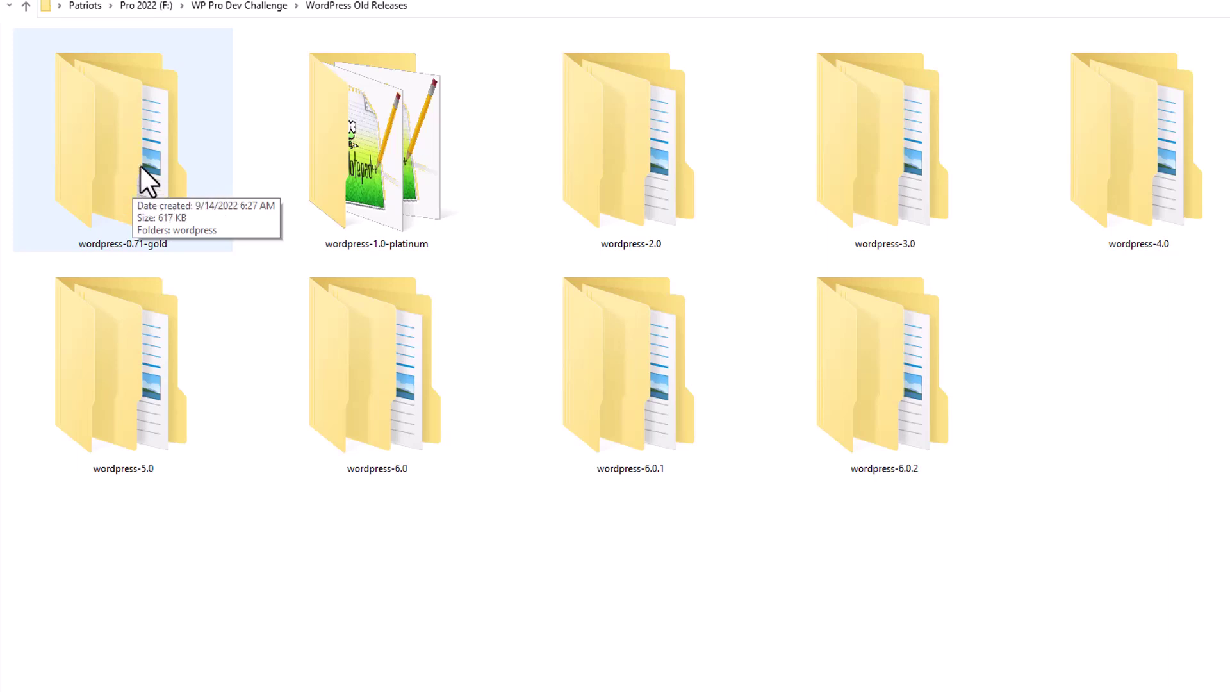
click(134, 139)
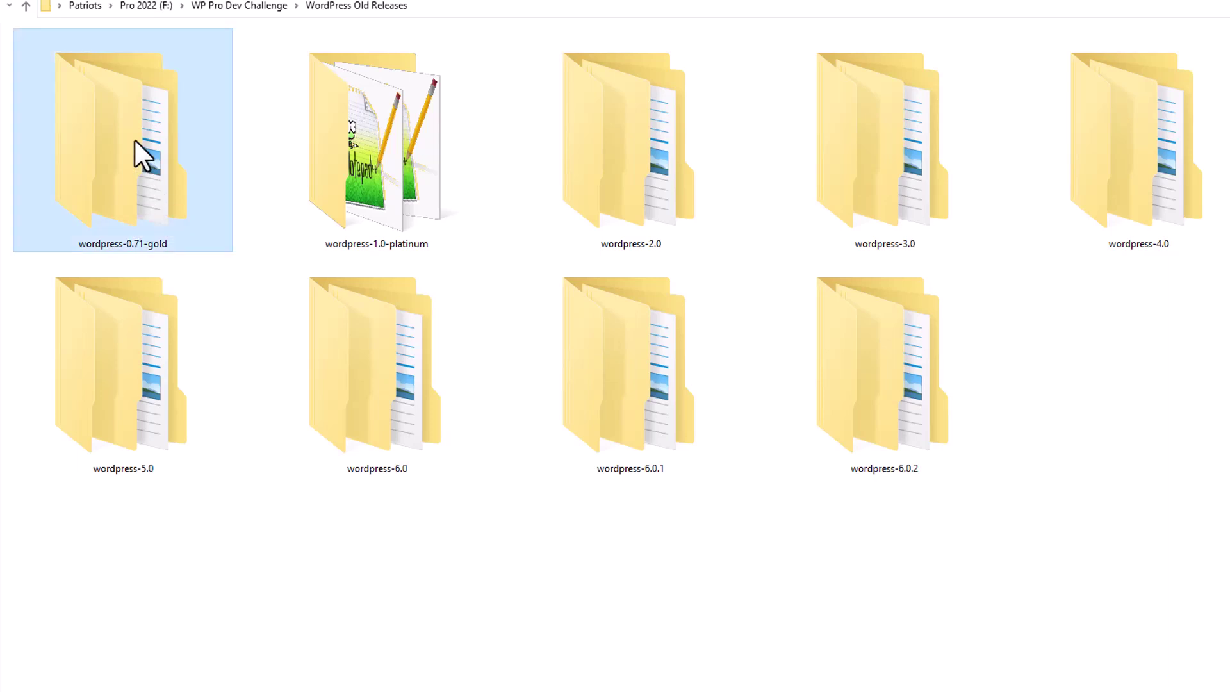
- Open wordpress-0.71-gold in VS Code and trust the folder's authors
right_click(134, 139)
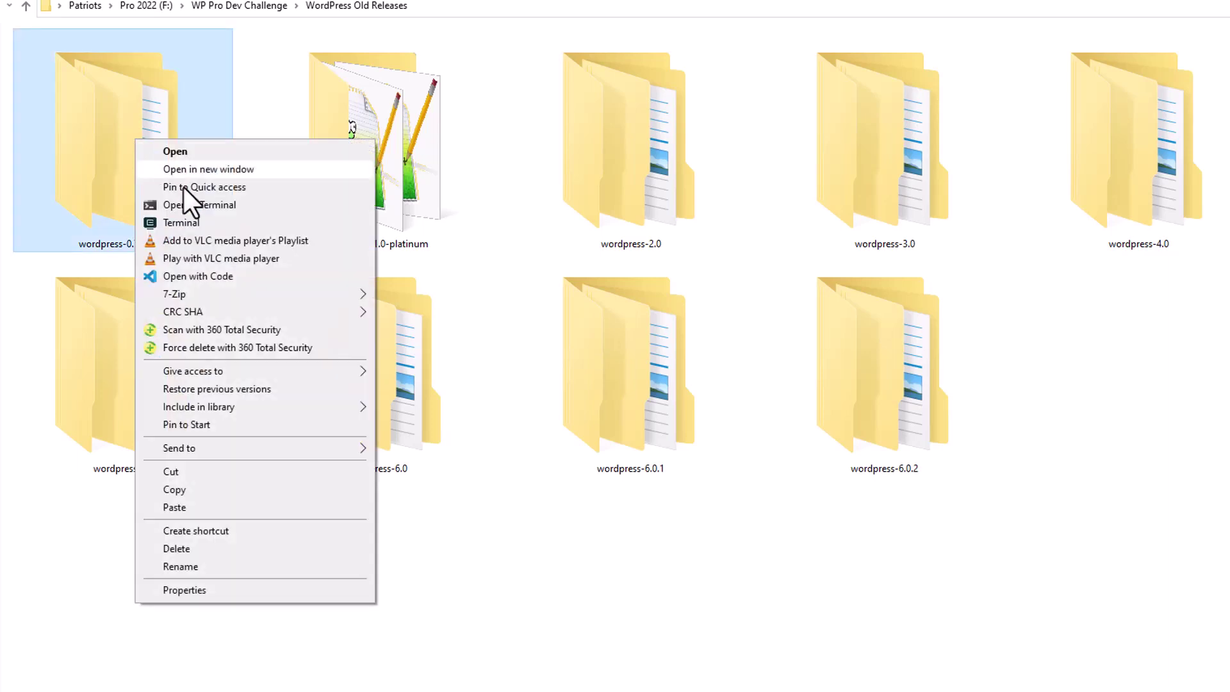
click(219, 275)
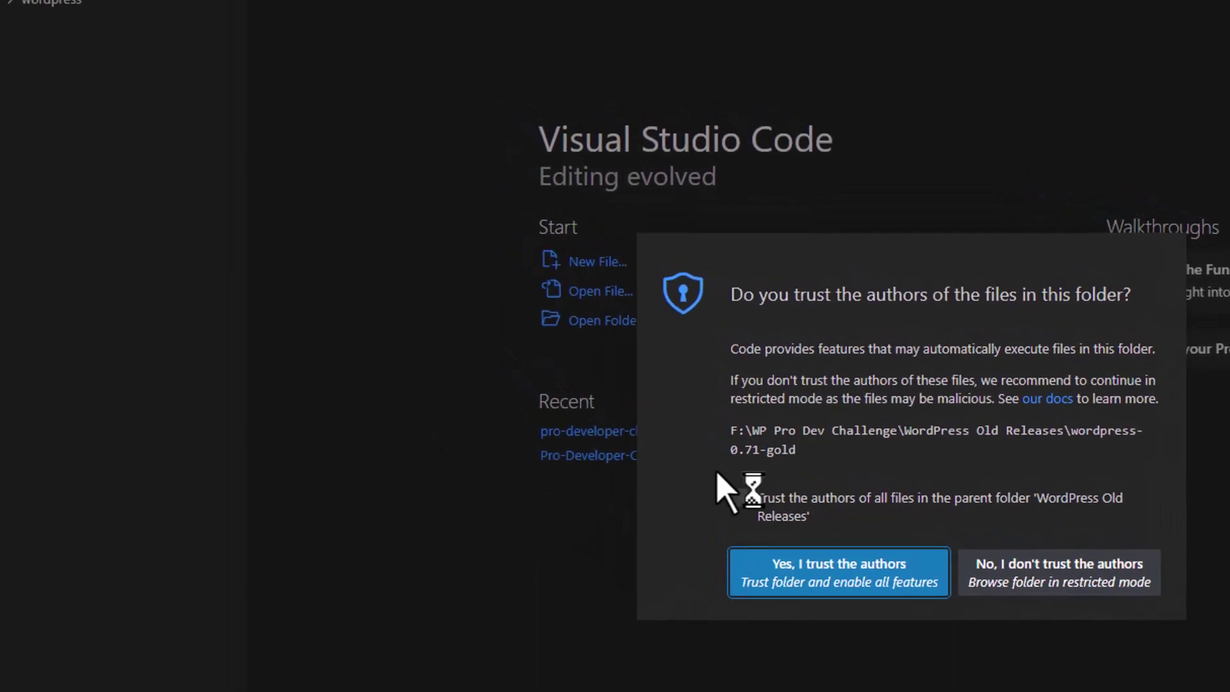
click(750, 497)
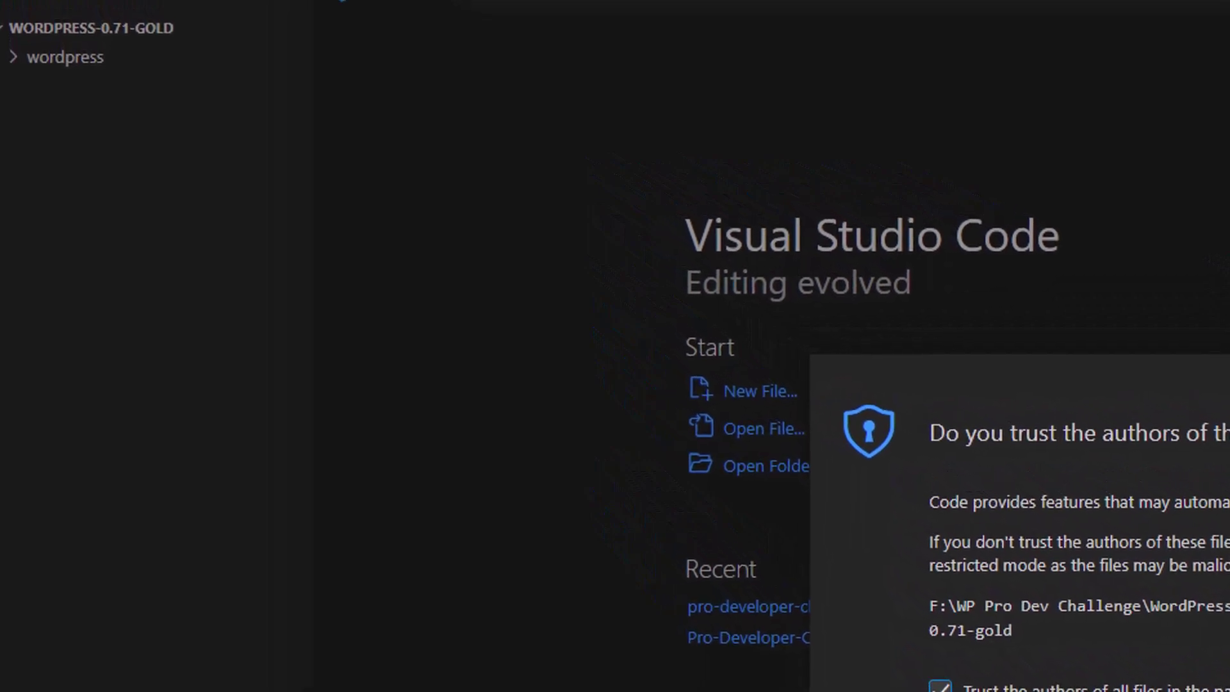
key(Return)
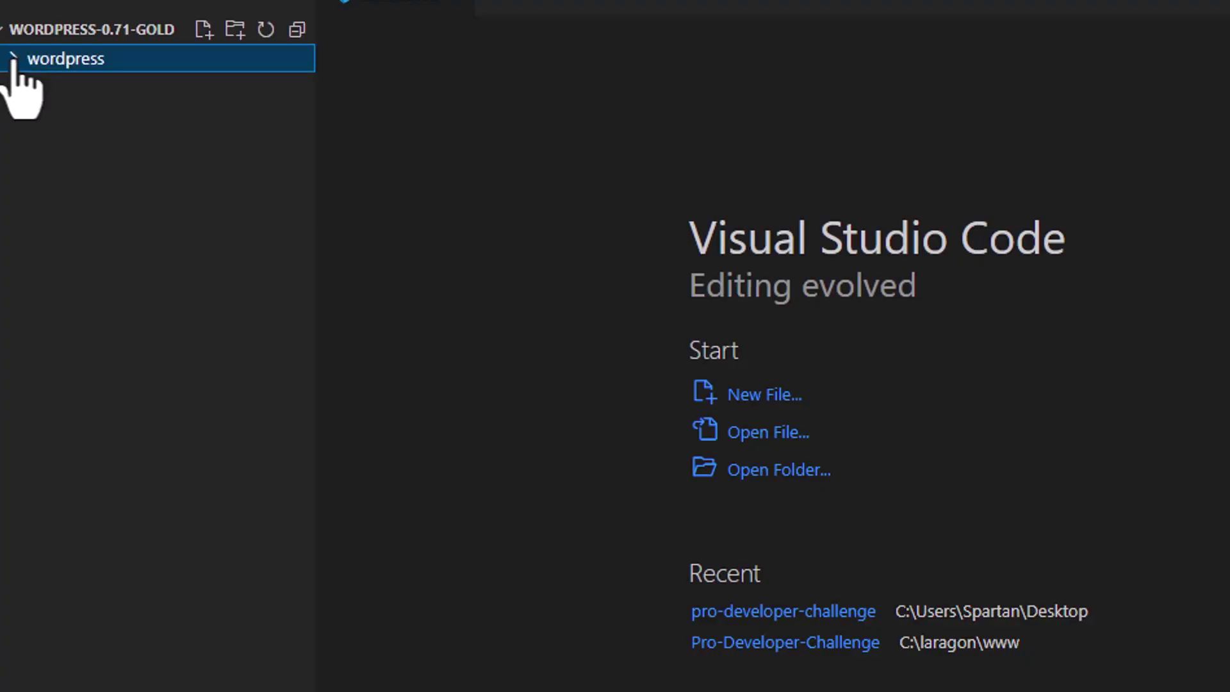
- Expand the wordpress and wp-admin folders and open b2bookmarklet.php
click(13, 59)
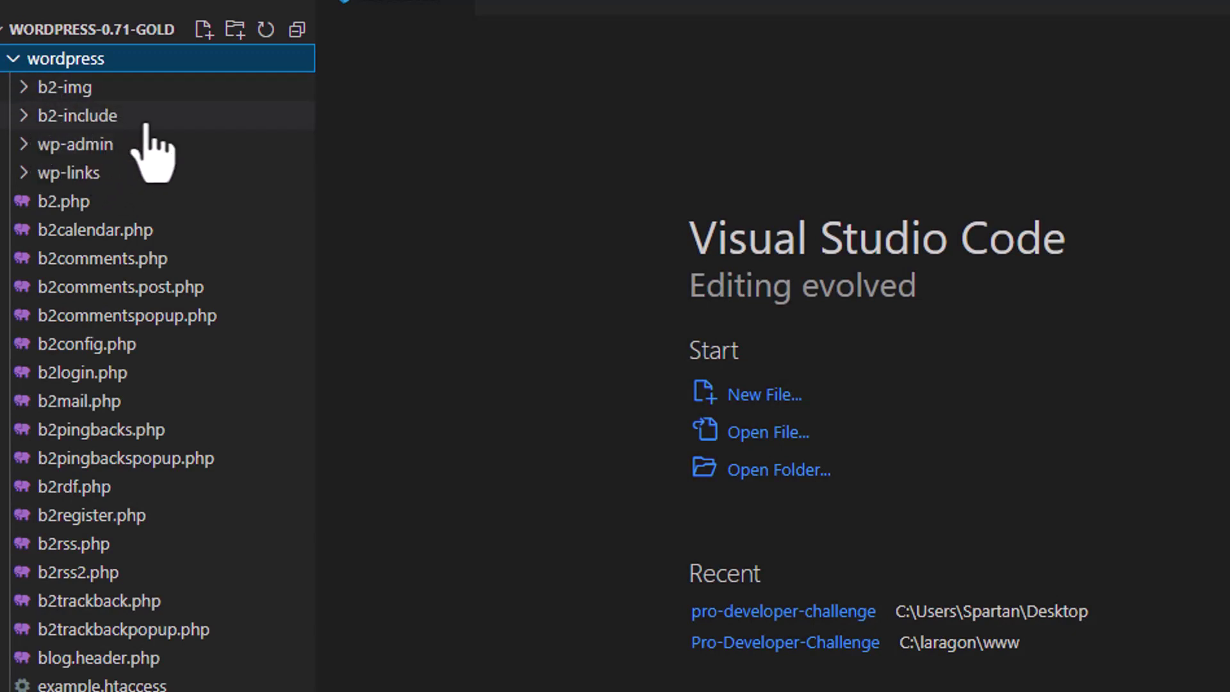
click(21, 124)
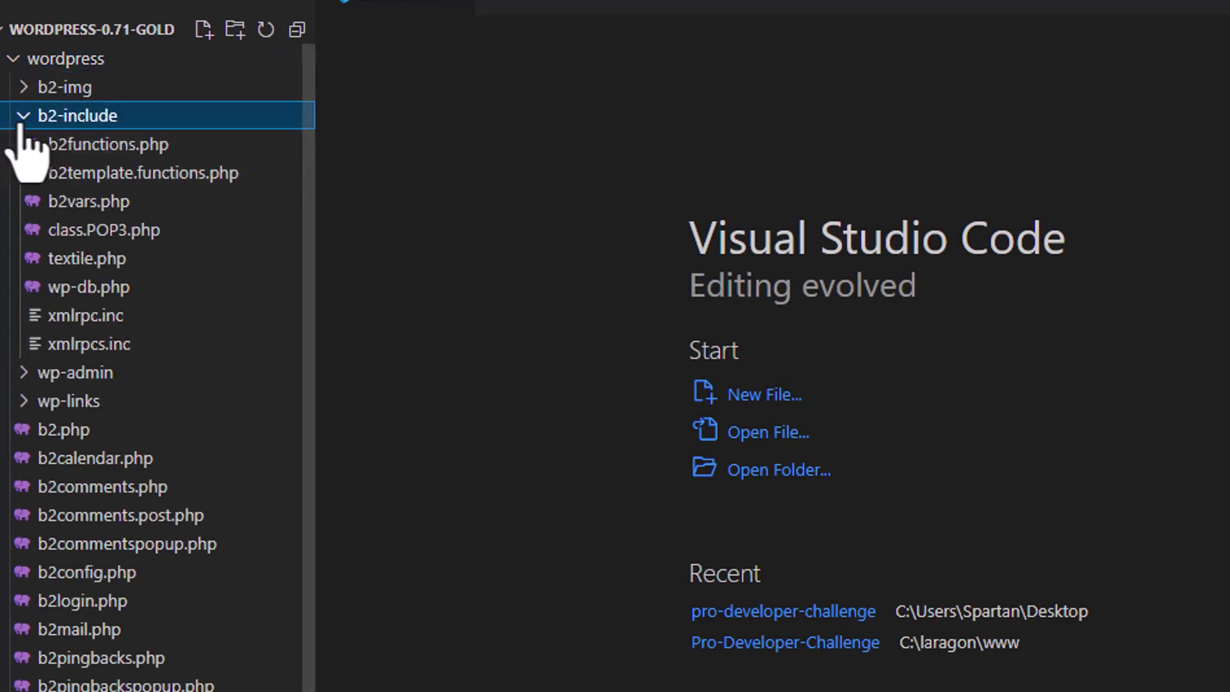
click(21, 123)
click(26, 151)
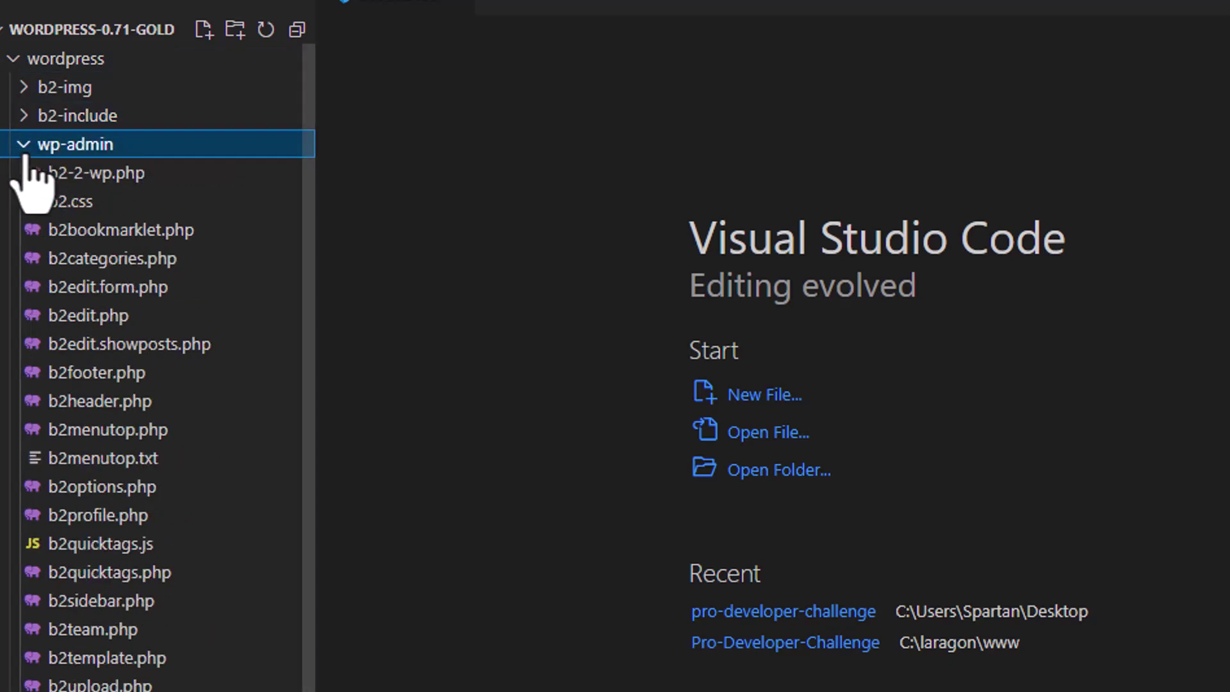
click(109, 229)
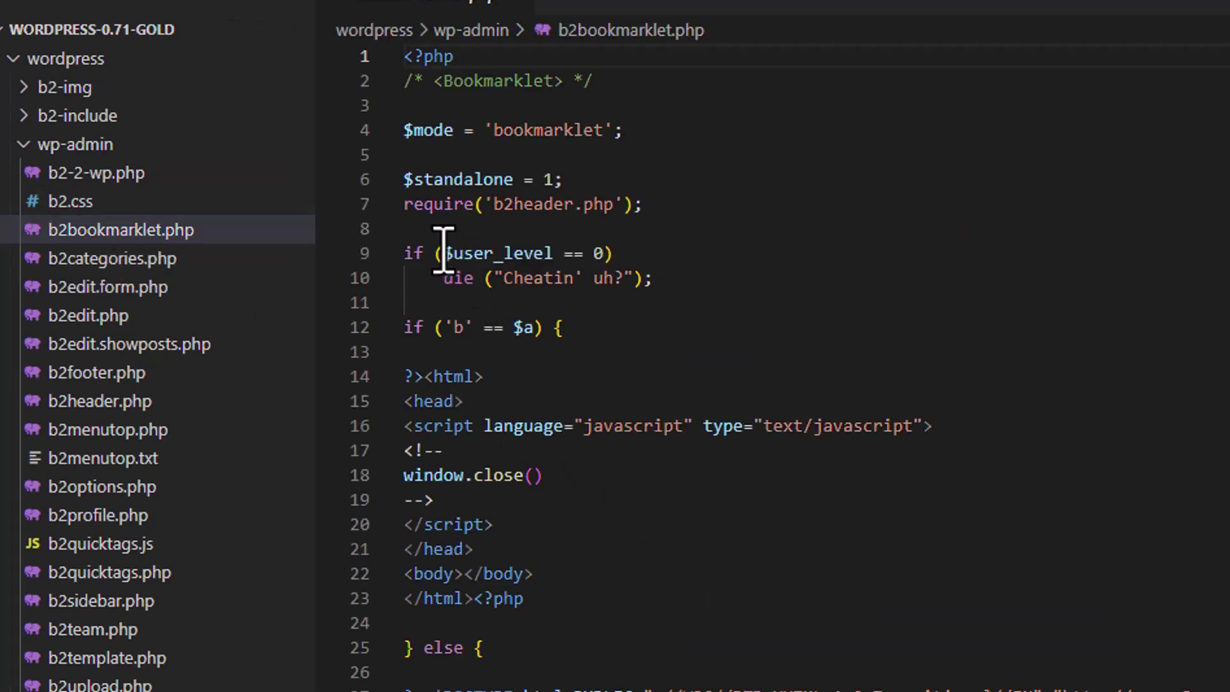
- View b2footer.php, collapse wp-admin, and read the root index.php
click(133, 377)
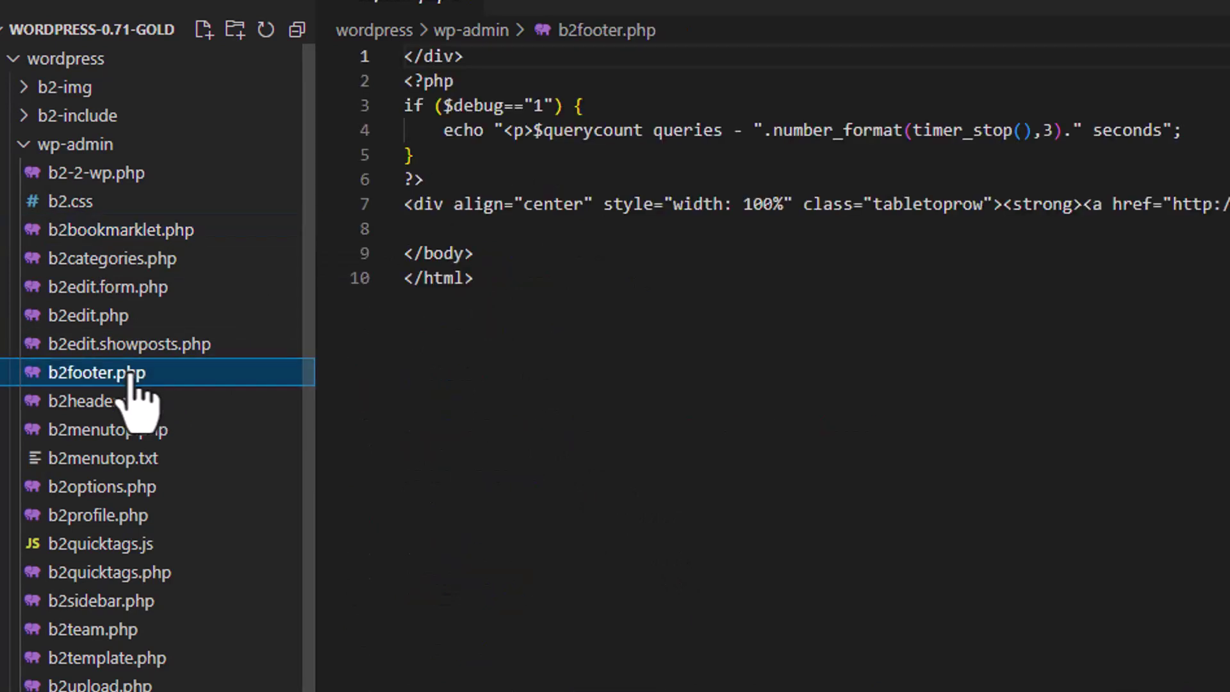
click(26, 149)
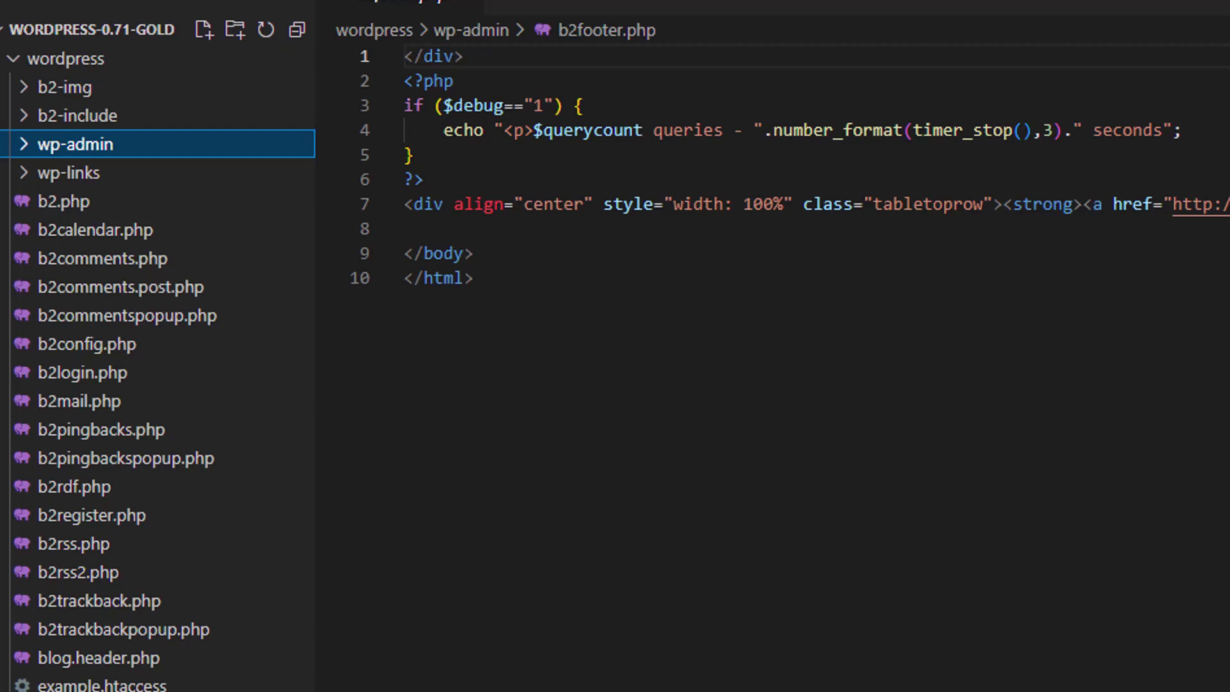
click(65, 690)
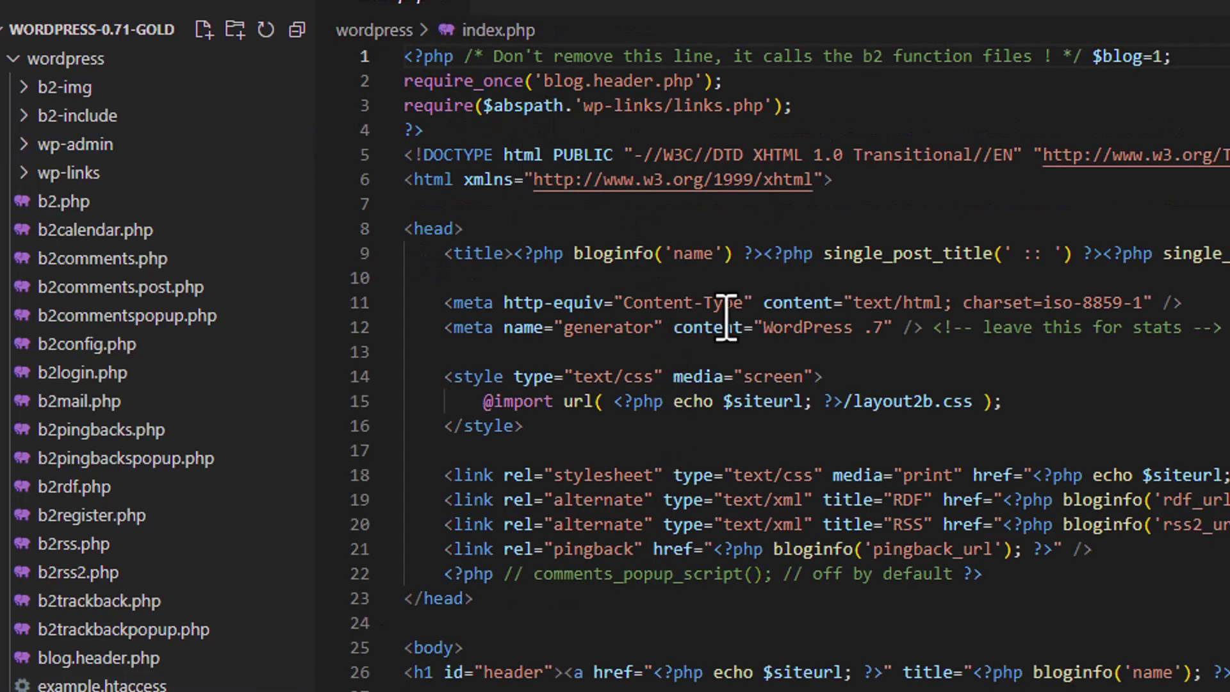
scroll(726, 321, down, 1)
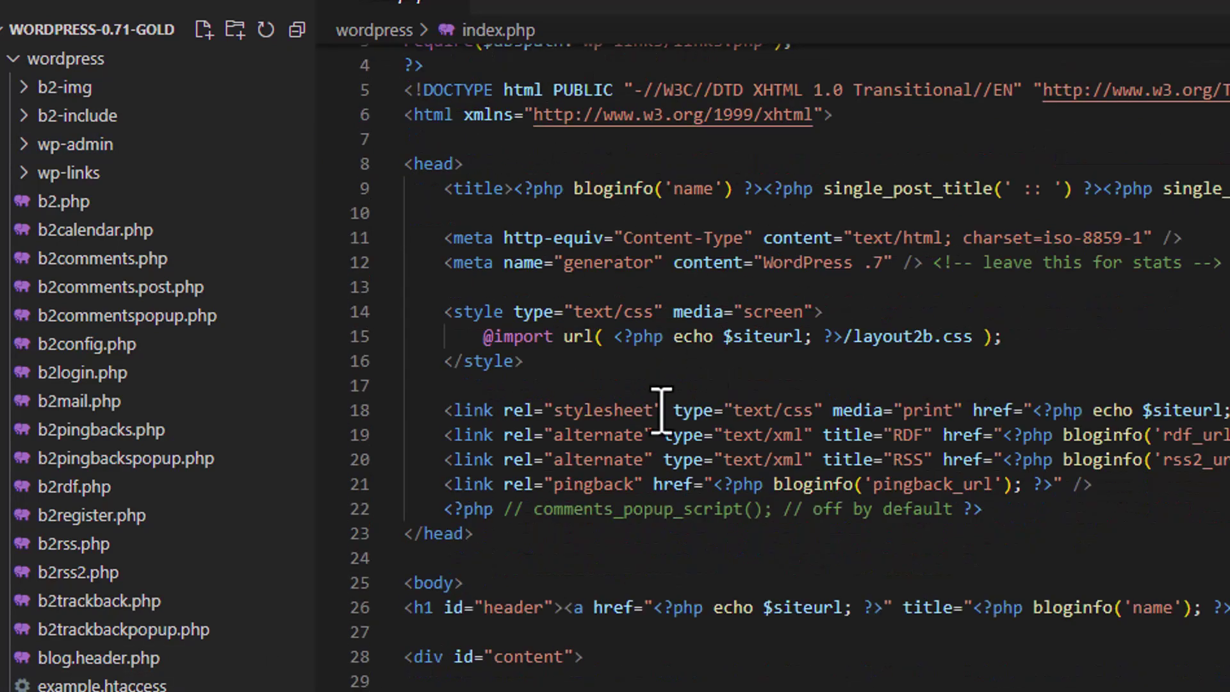
- Expand wp-links and b2-include, then read the wptexturize code in b2functions.php
click(29, 179)
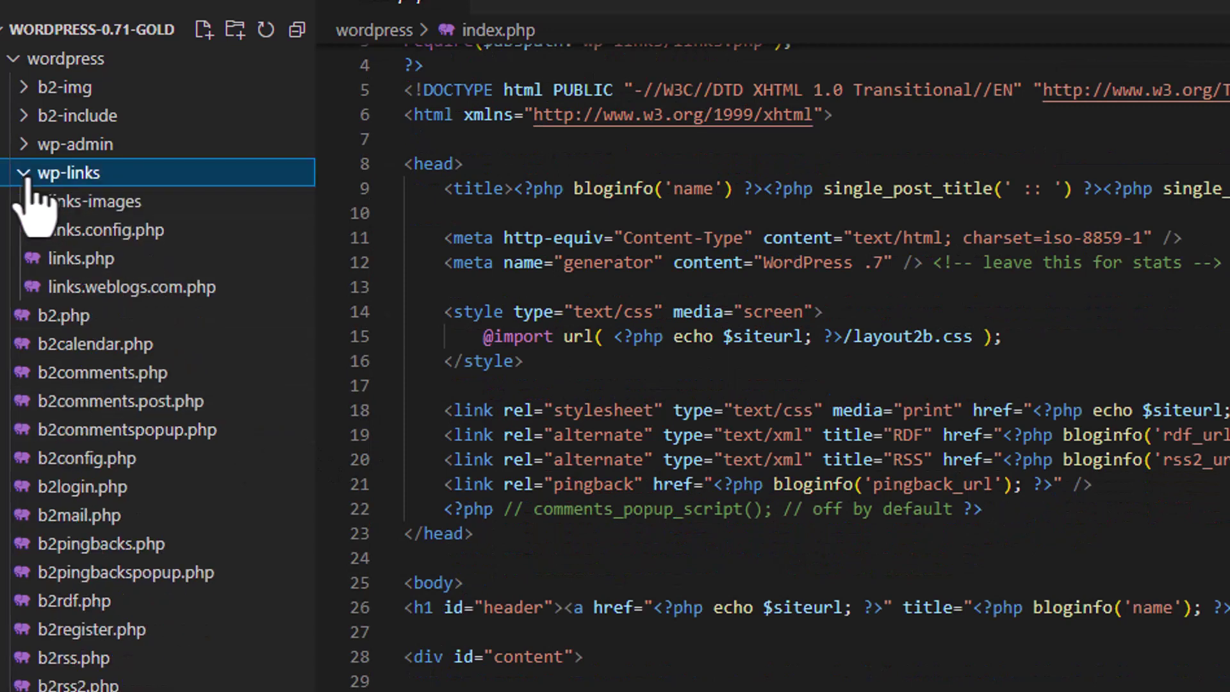
click(23, 116)
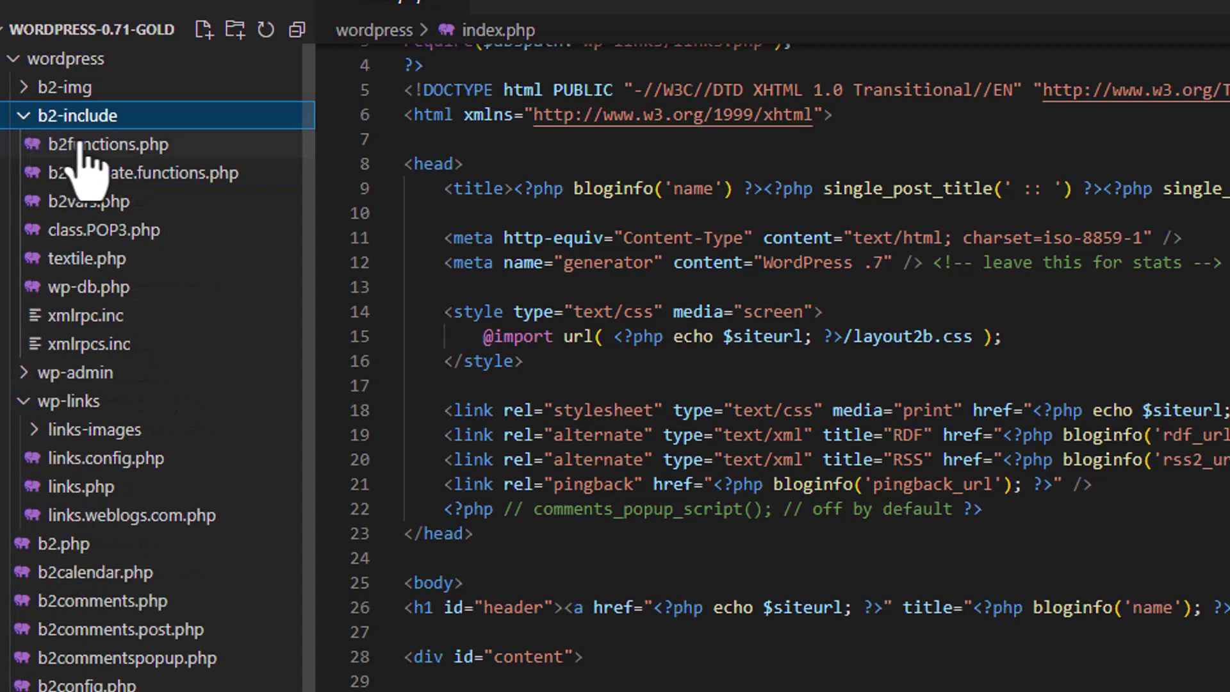
click(90, 150)
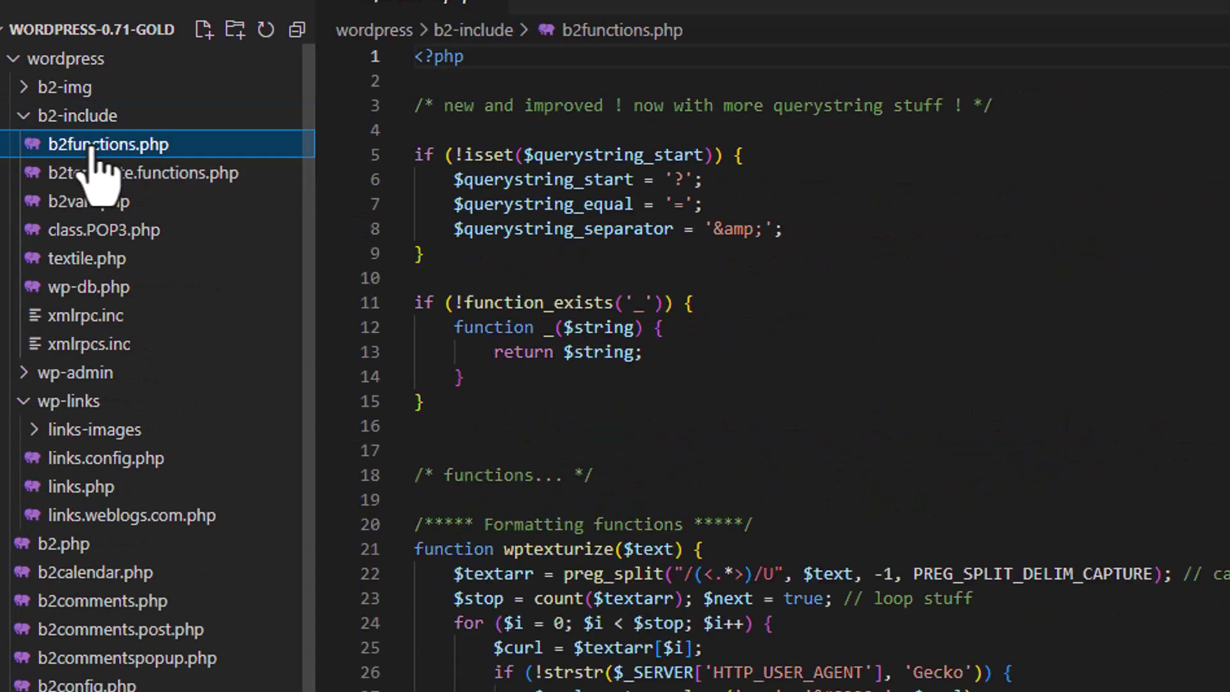
scroll(833, 303, down, 1)
scroll(837, 305, down, 5)
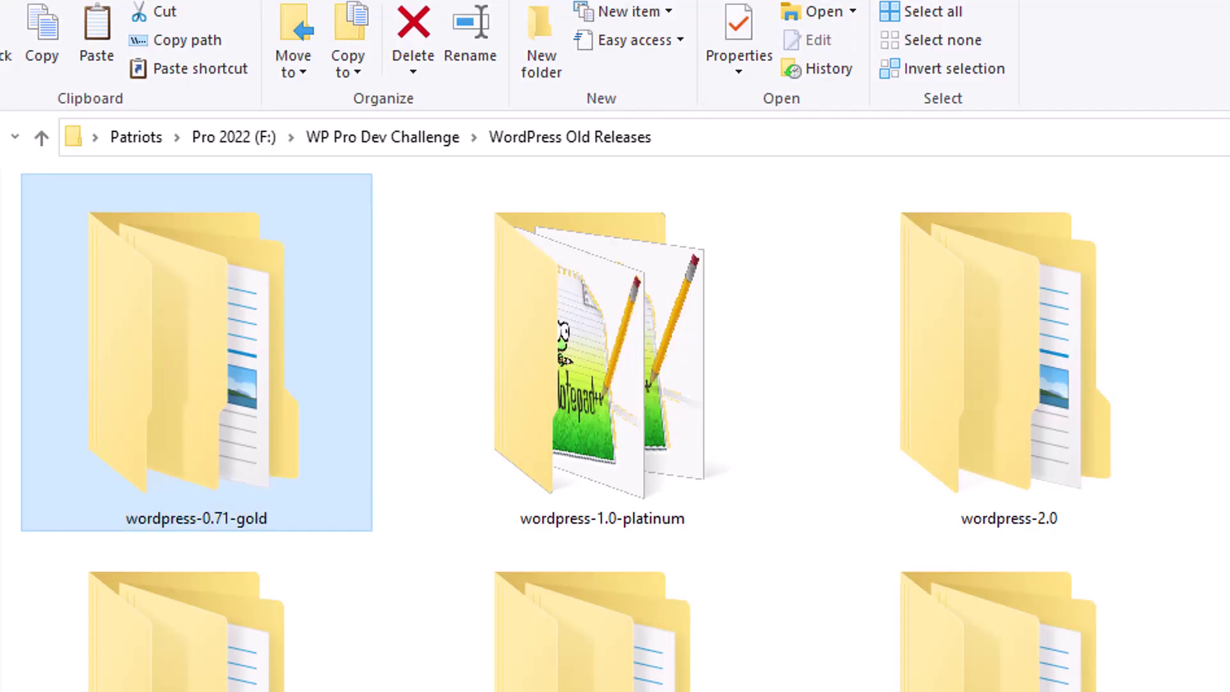
- Open the wordpress-2.0 release folder in VS Code with Open with Code
mouse_move(608, 391)
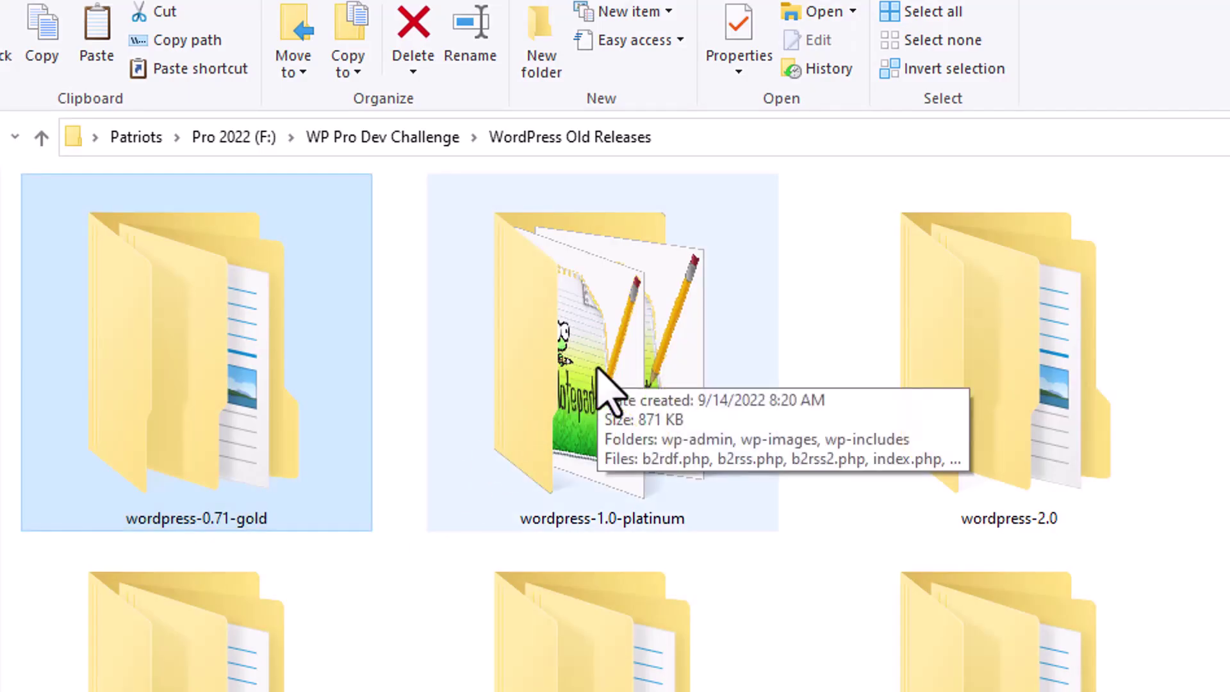
click(1000, 371)
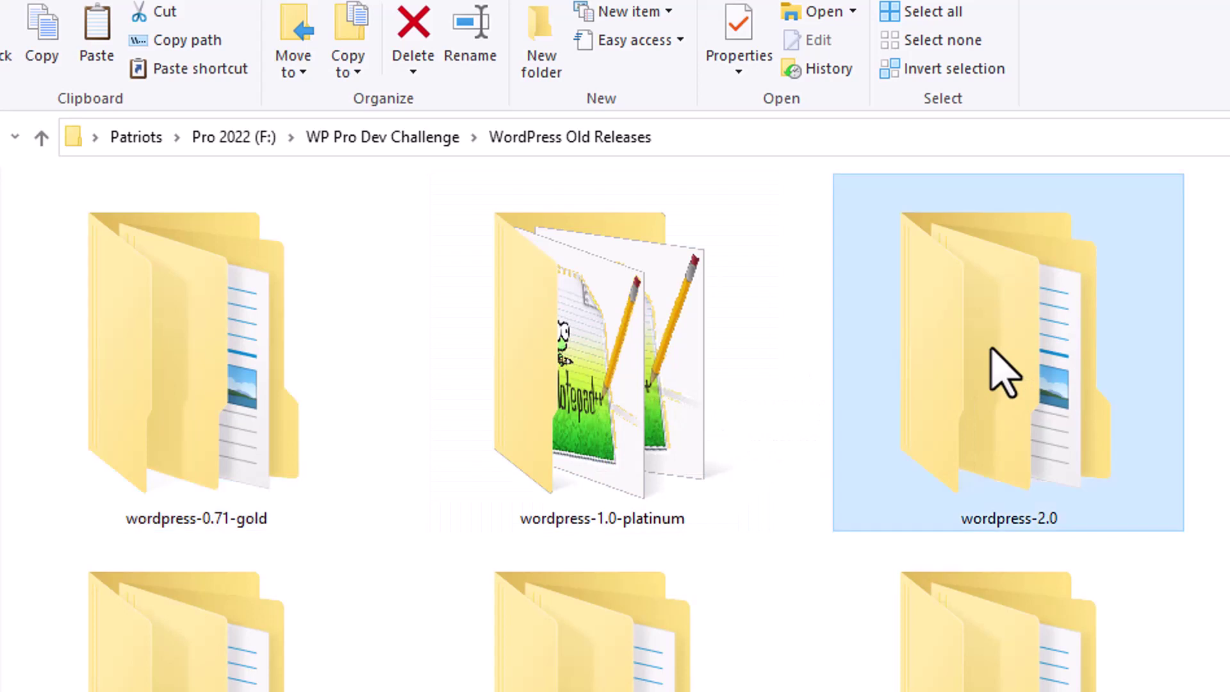
right_click(1000, 372)
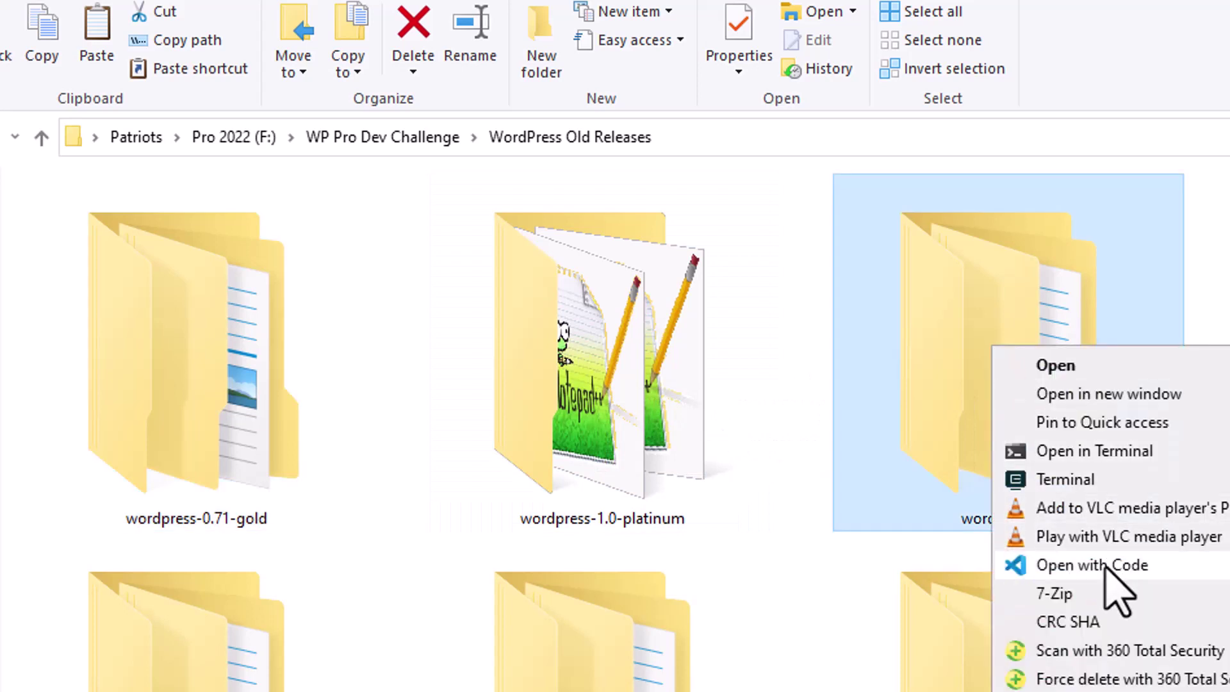
click(1089, 564)
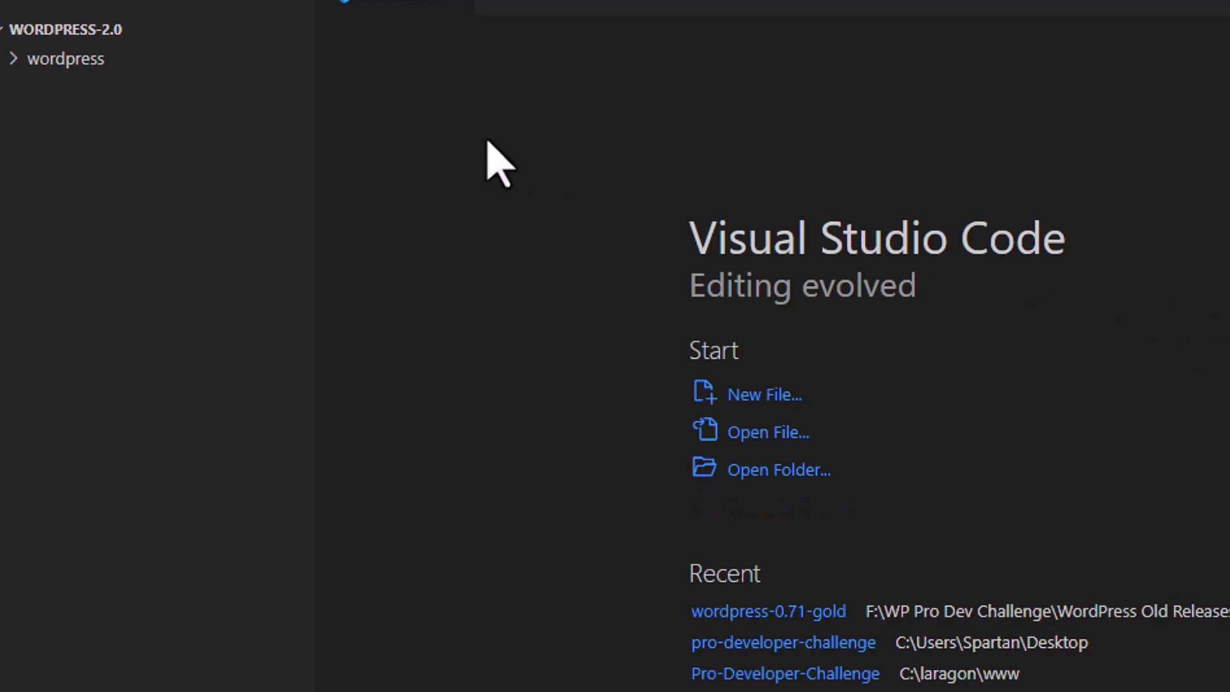
- Expand the 2.0 release's wordpress > wp-content > themes > default folders in the Explorer
click(13, 67)
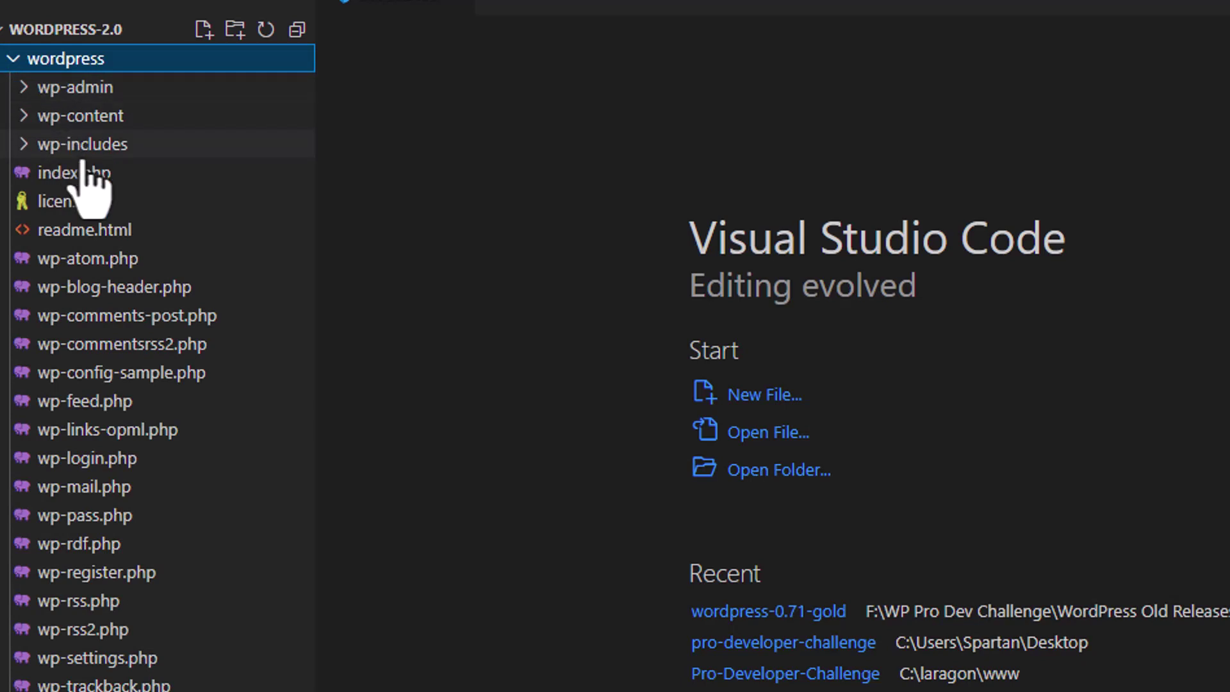
click(26, 119)
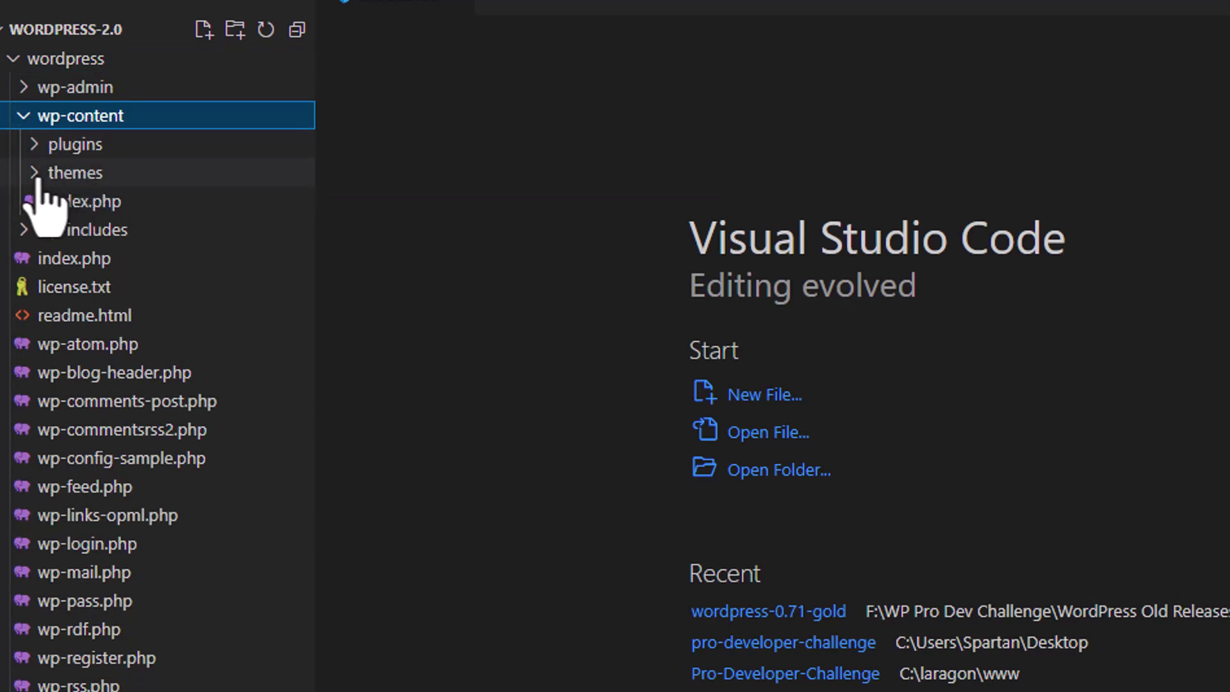
click(37, 178)
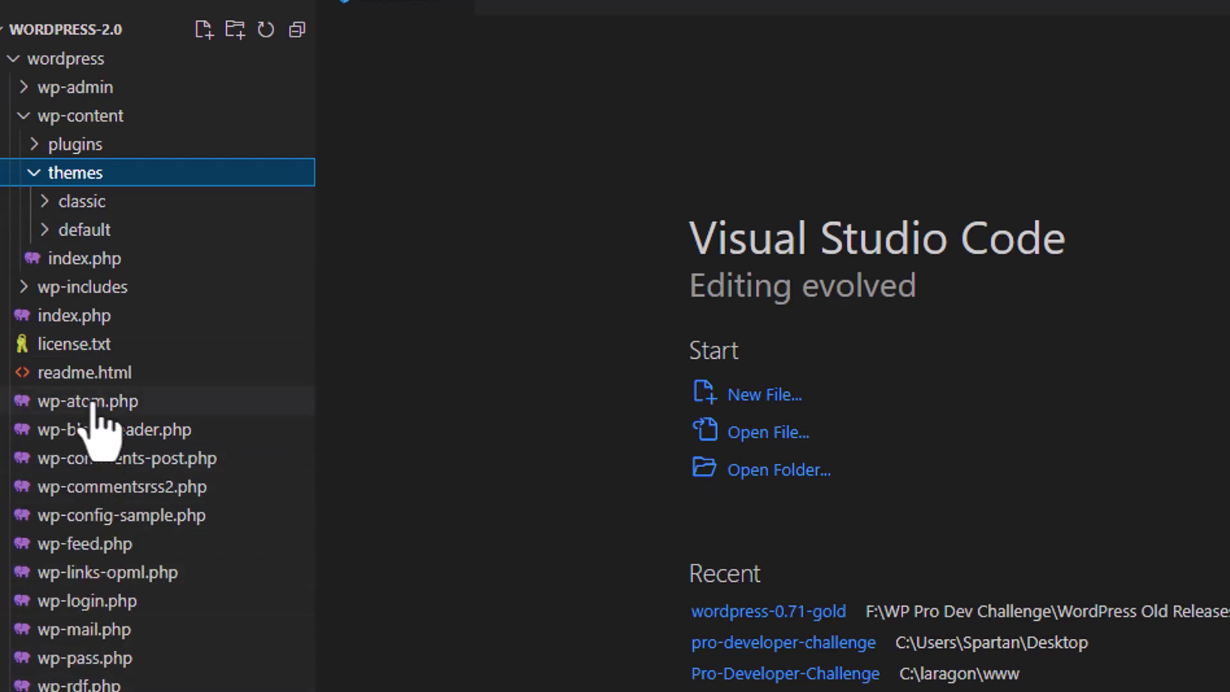
click(45, 231)
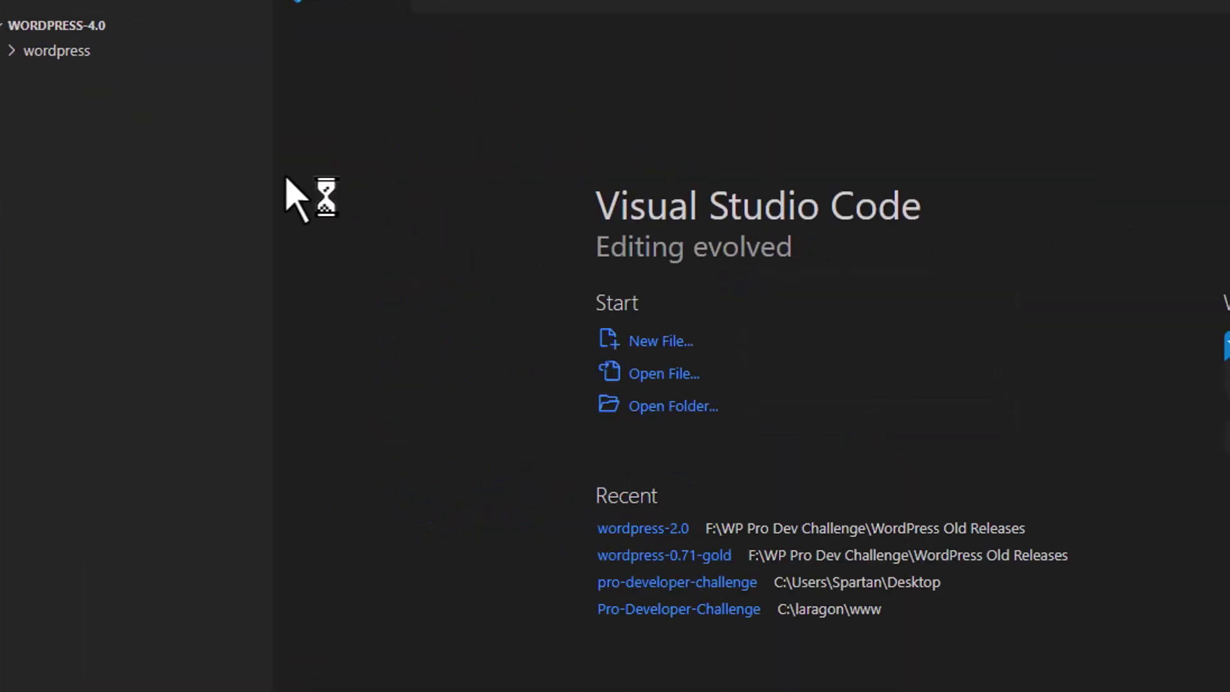
- Expand the 4.0 release's wordpress > wp-content > themes, view index.php, and expand twentytwelve
click(14, 58)
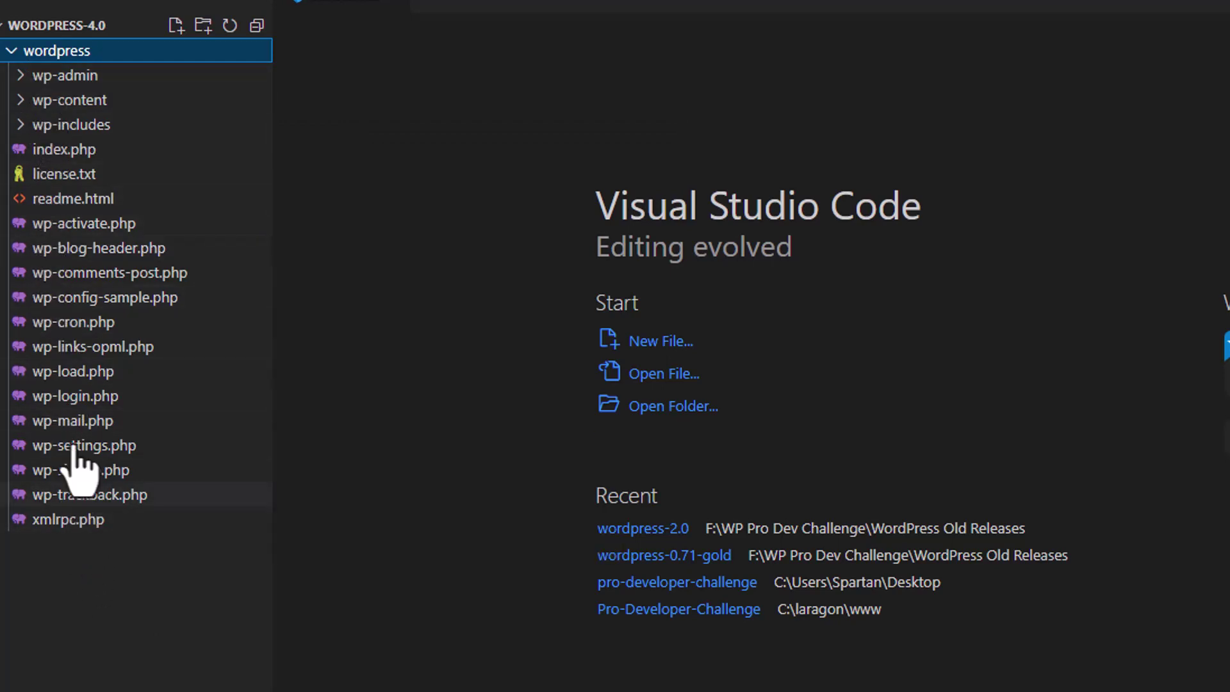
click(26, 102)
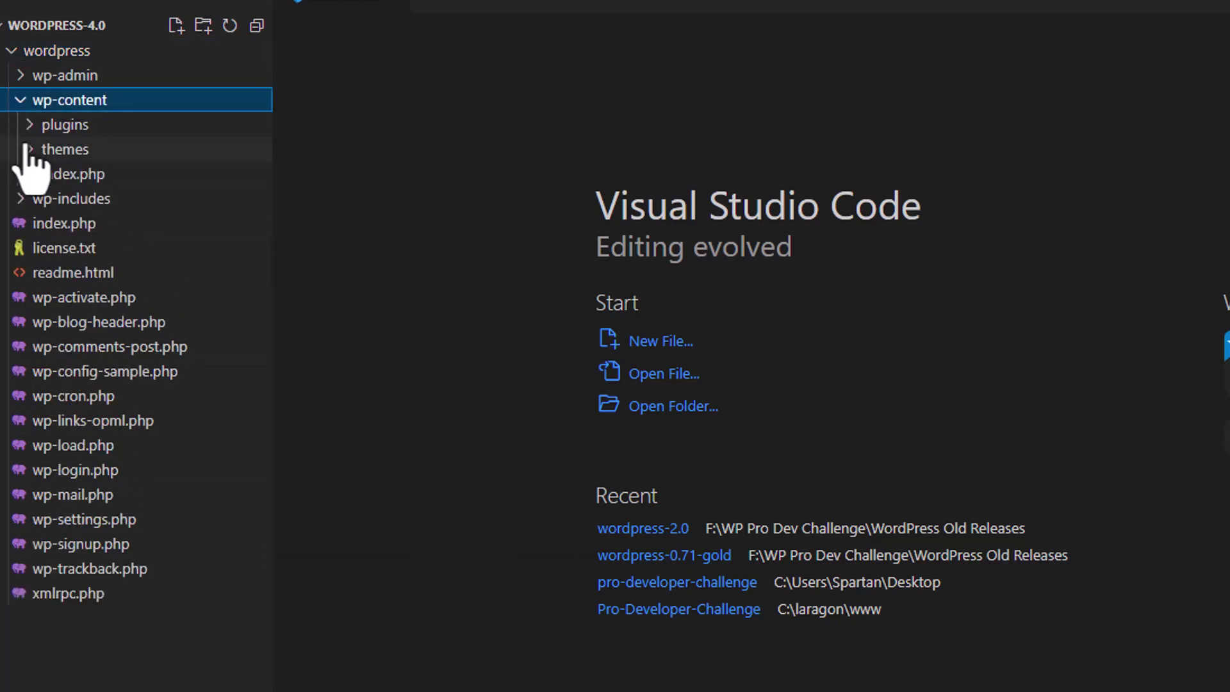
click(29, 151)
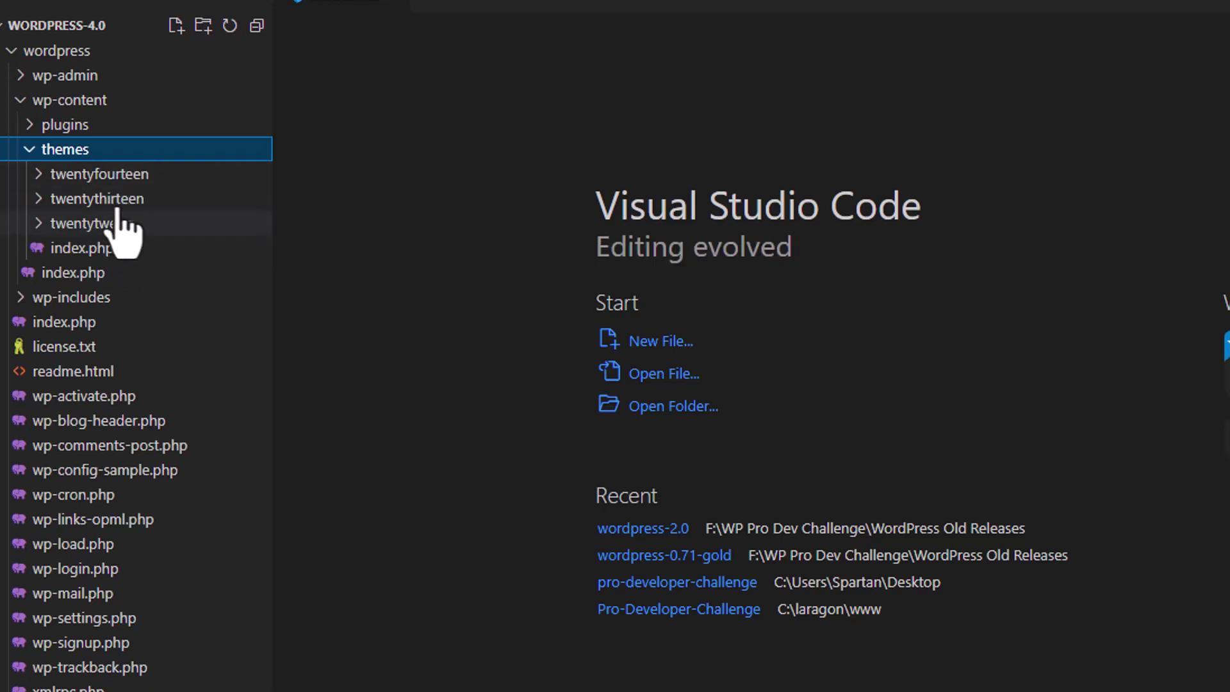
click(82, 252)
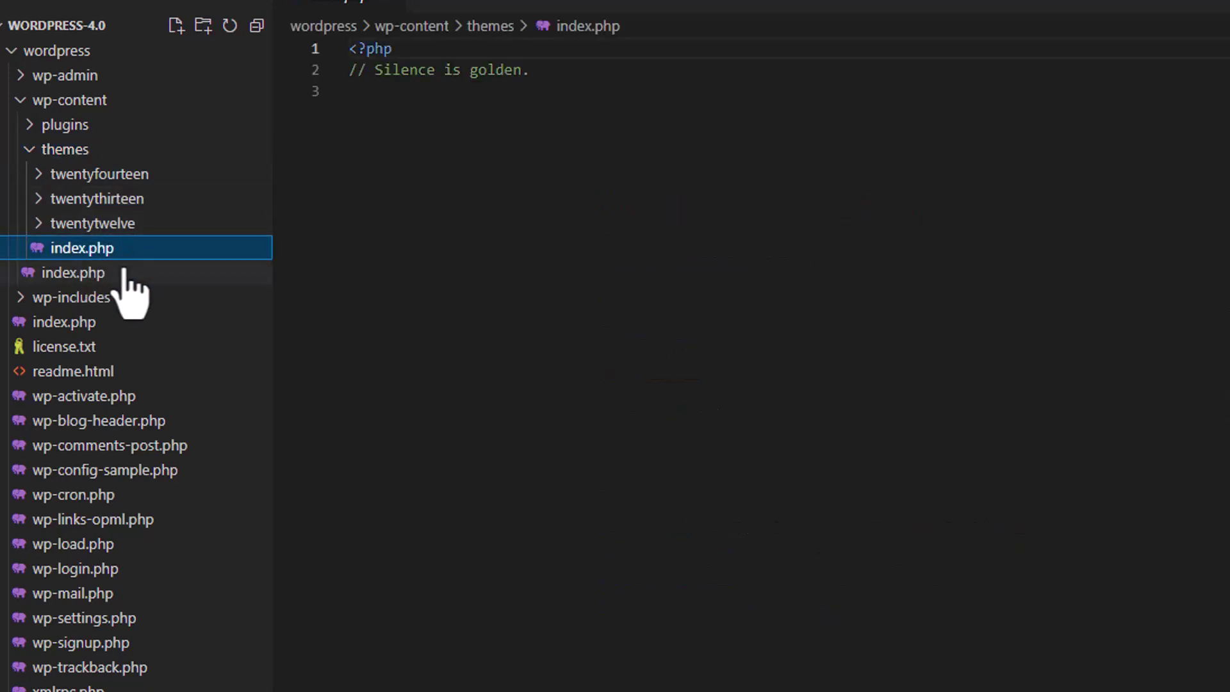
click(42, 226)
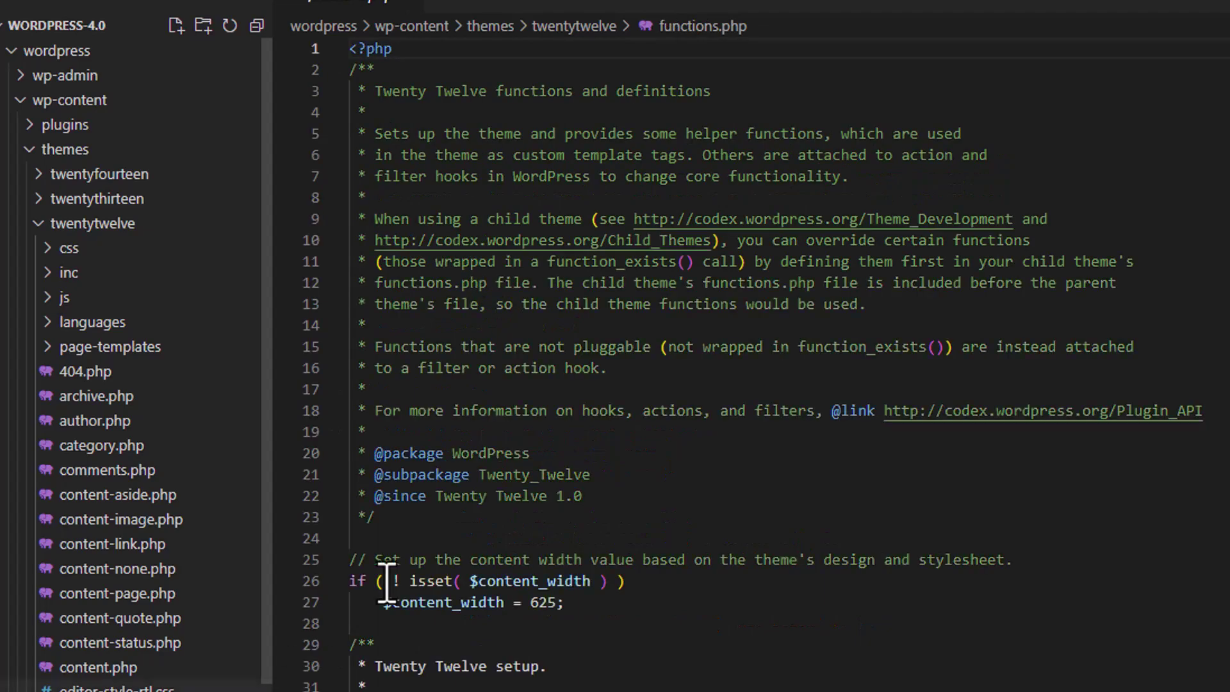
- Scroll Twenty Twelve's functions.php and highlight the content width value 625
scroll(641, 416, down, 1)
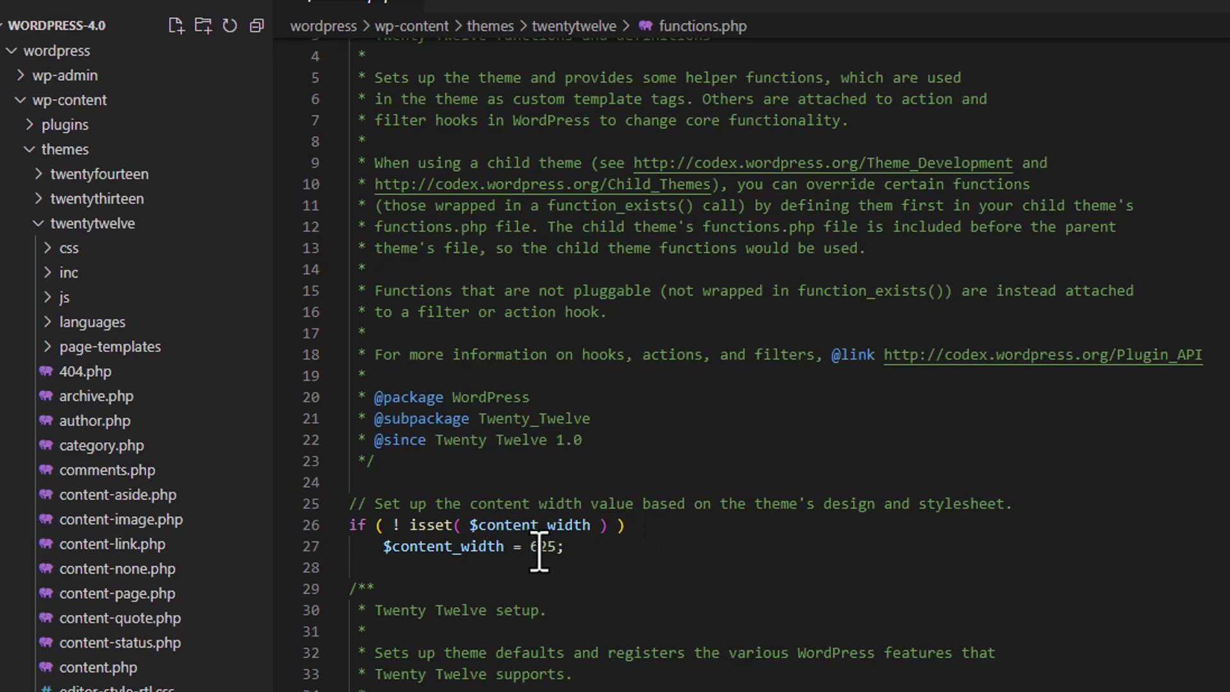
drag(532, 551, 557, 553)
click(670, 564)
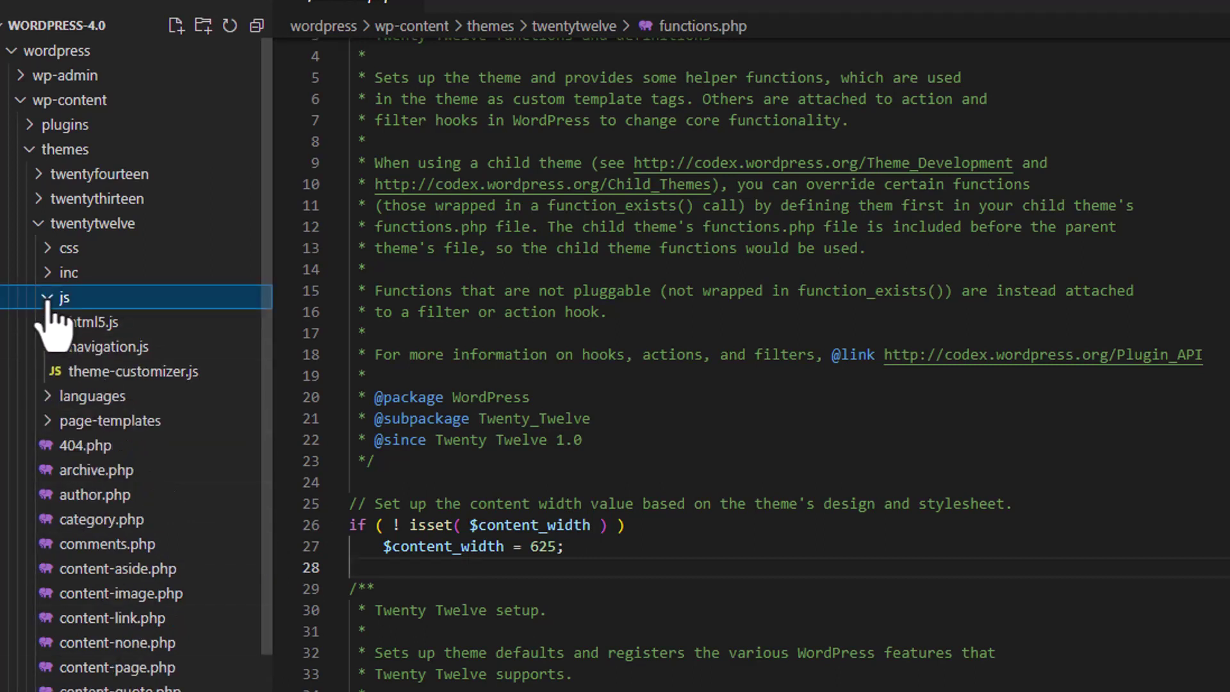
- Expand Twenty Twelve's inc and css folders, then switch to File Explorer
click(47, 276)
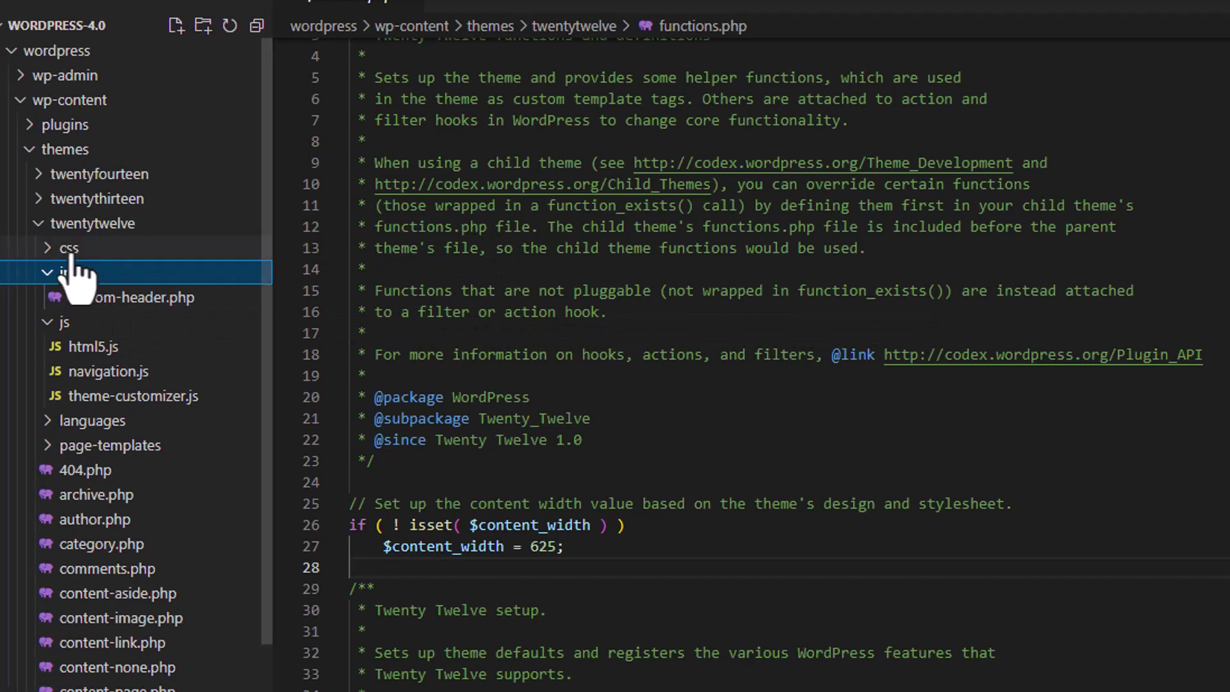
click(46, 250)
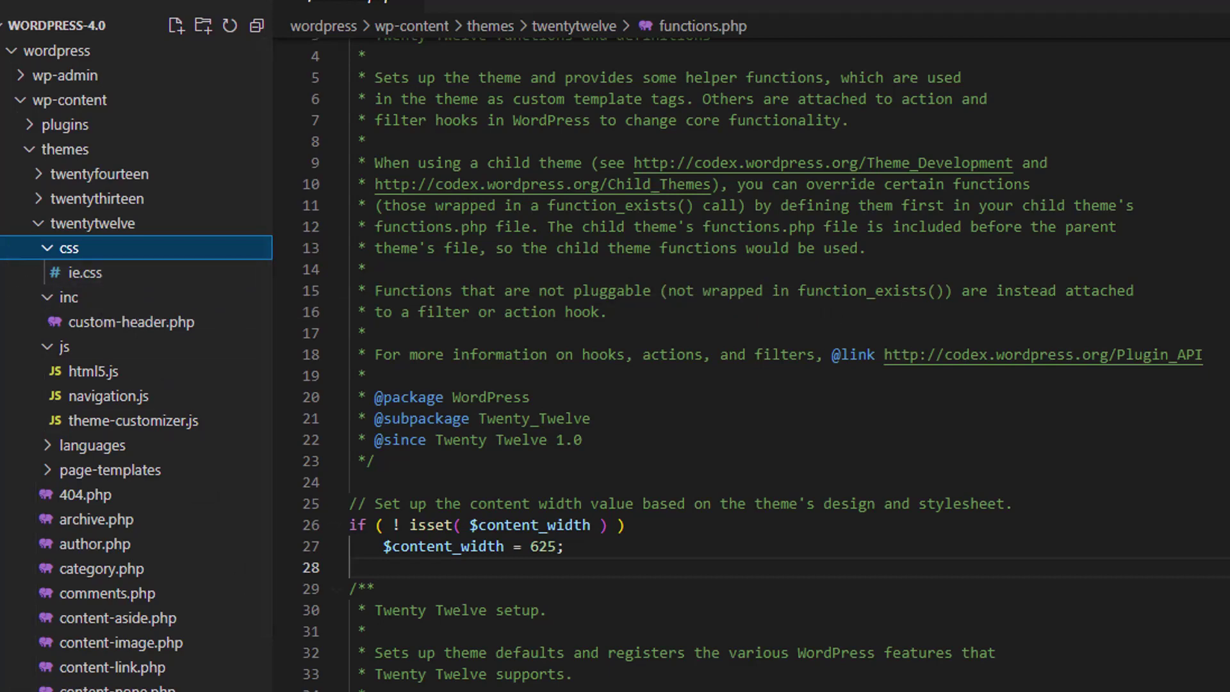
key(alt+Tab)
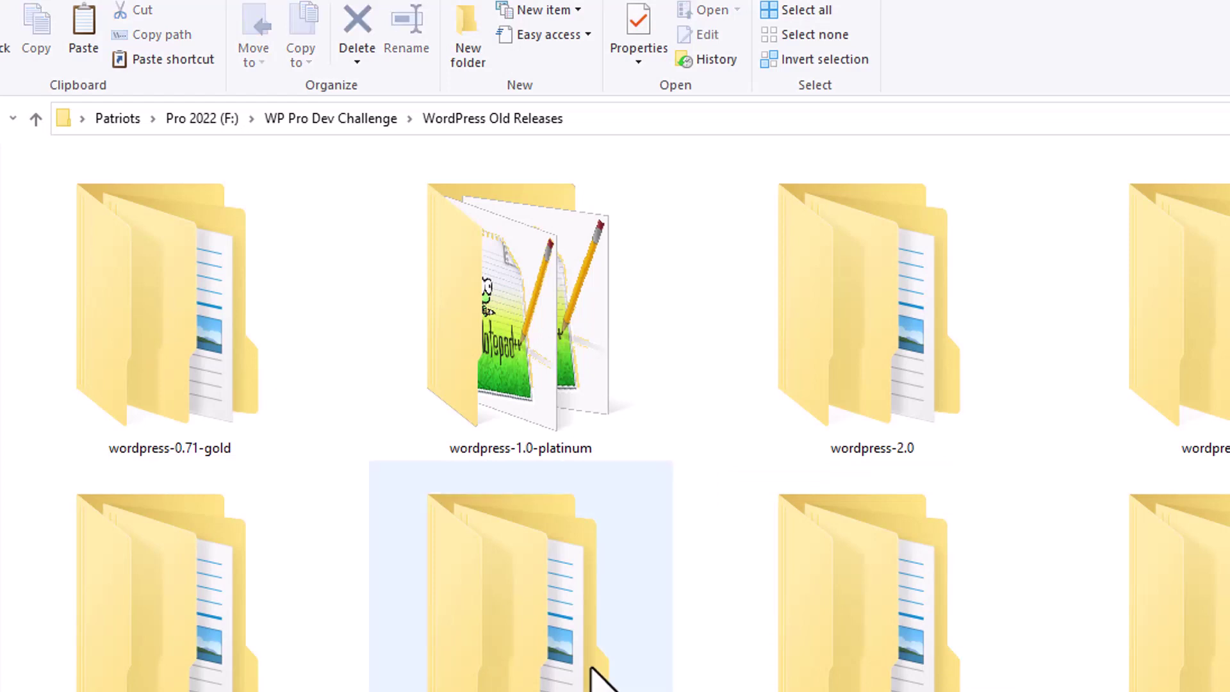
- Open the wordpress-5.0 folder in VS Code via 'Open with Code' in its context menu
right_click(178, 643)
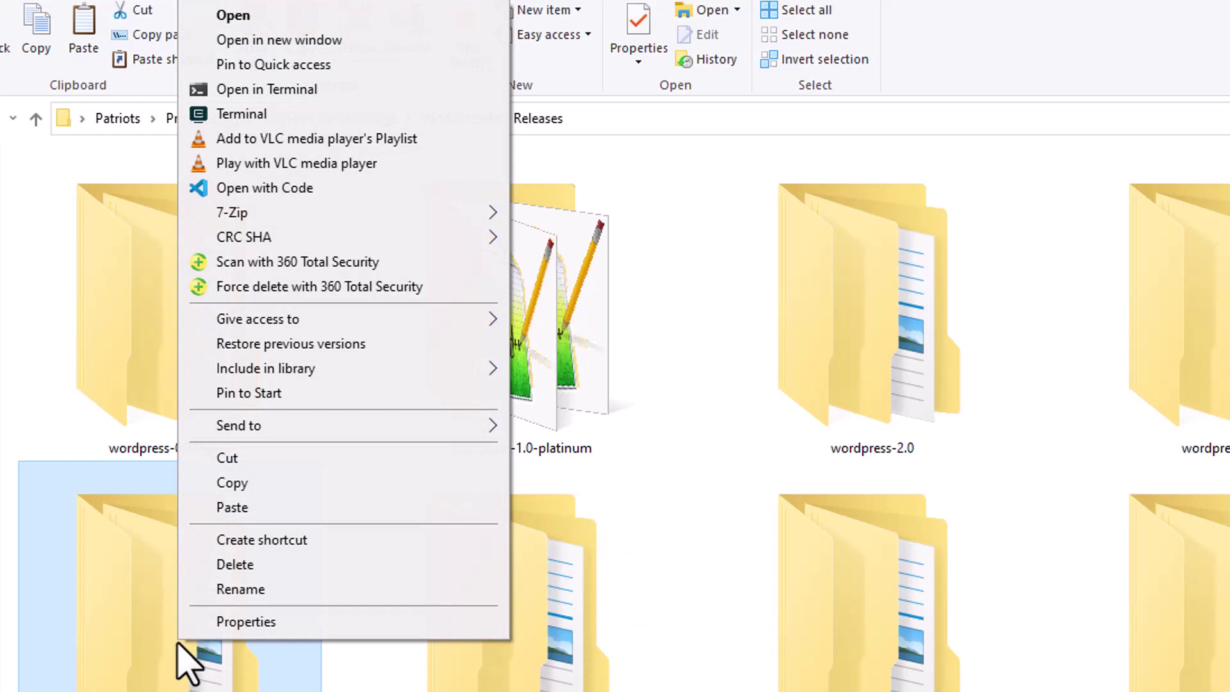
click(259, 189)
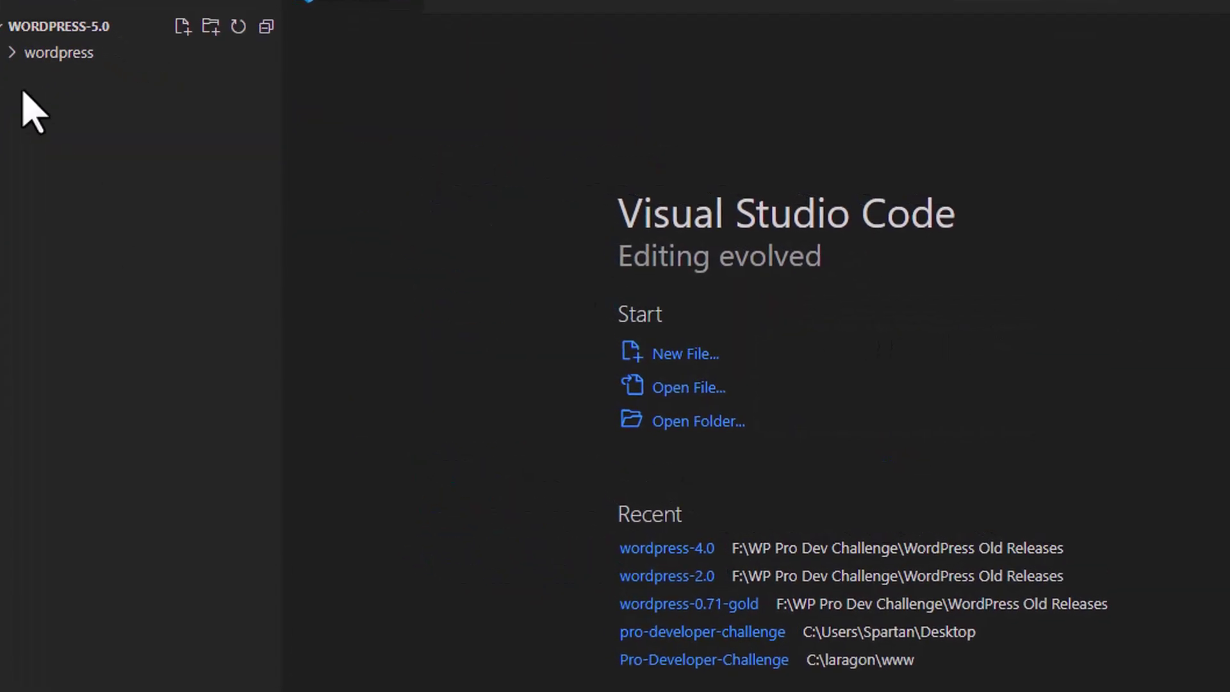
- Expand wordpress > wp-content > themes > twentysixteen, showing its template-parts and genericons files
click(14, 58)
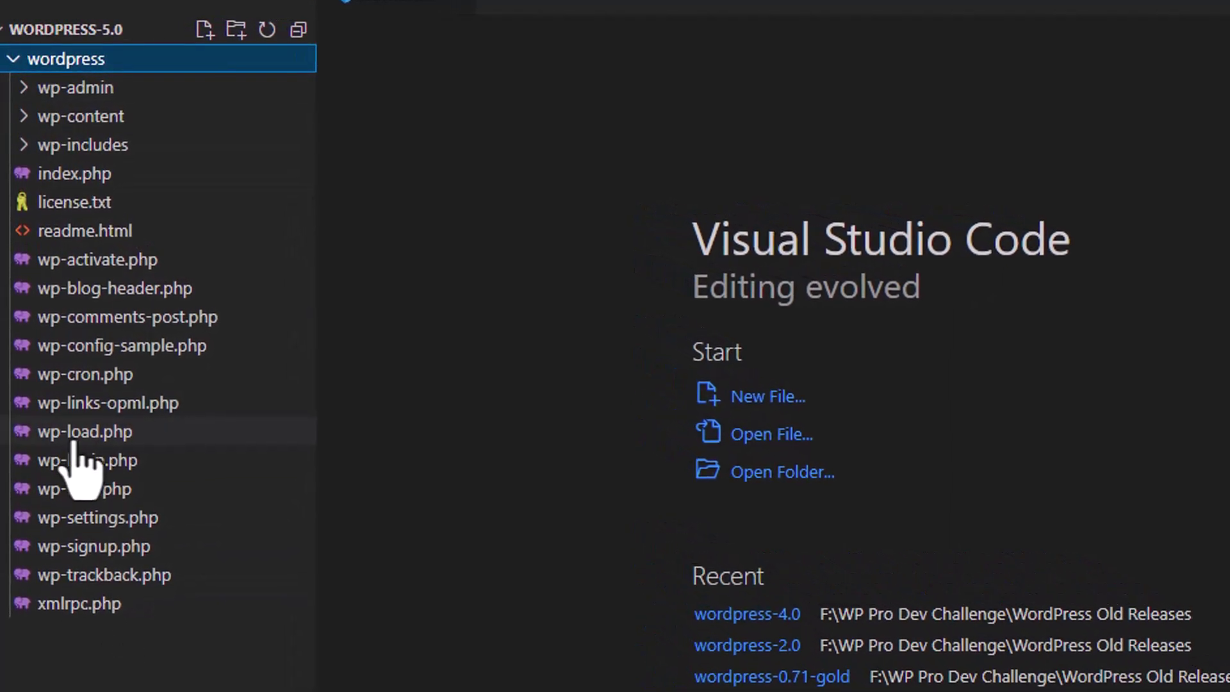
click(25, 119)
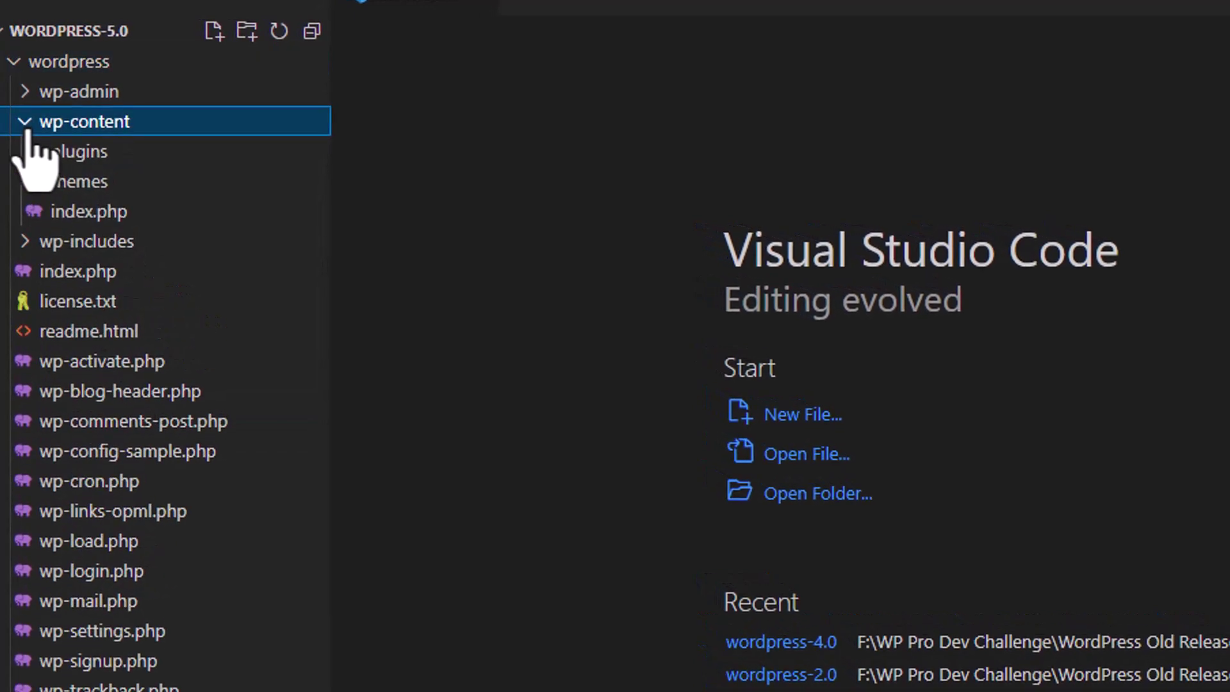
click(35, 182)
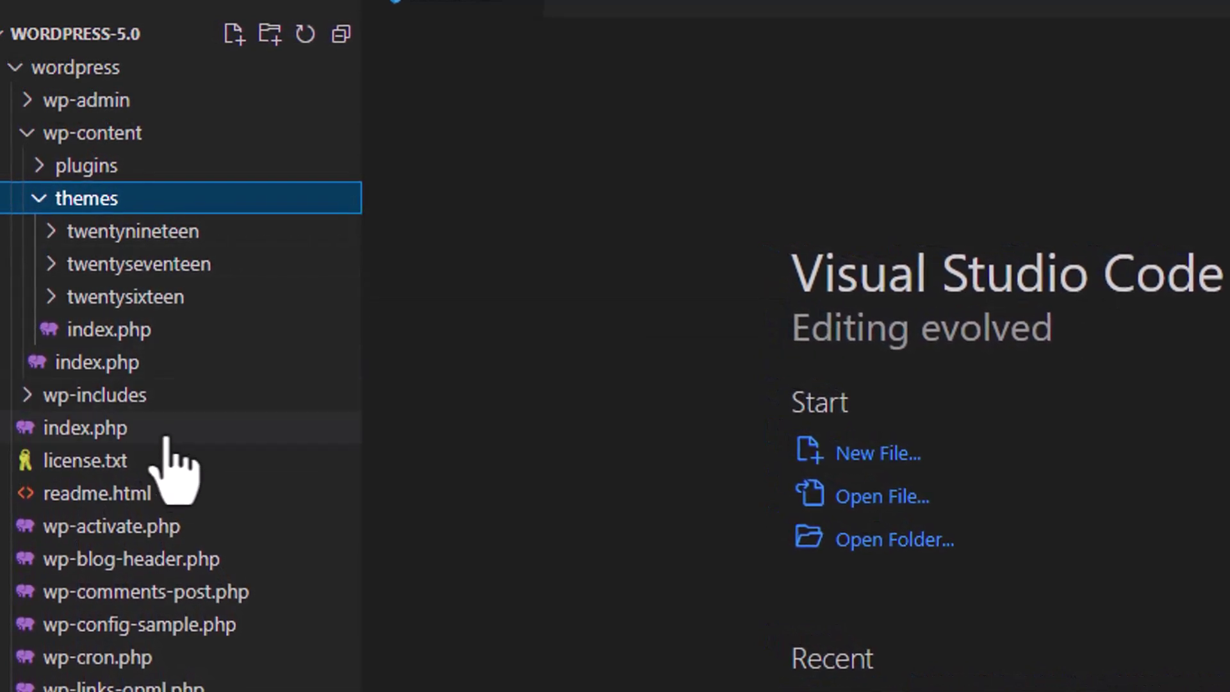
click(55, 298)
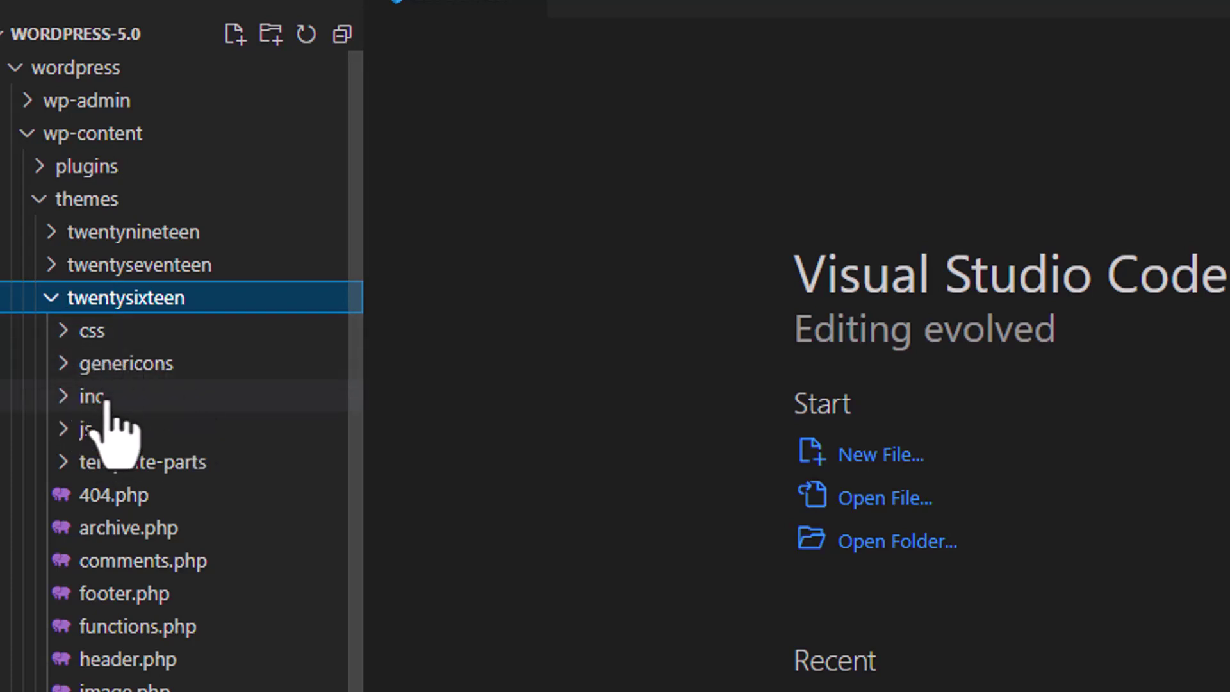
click(61, 465)
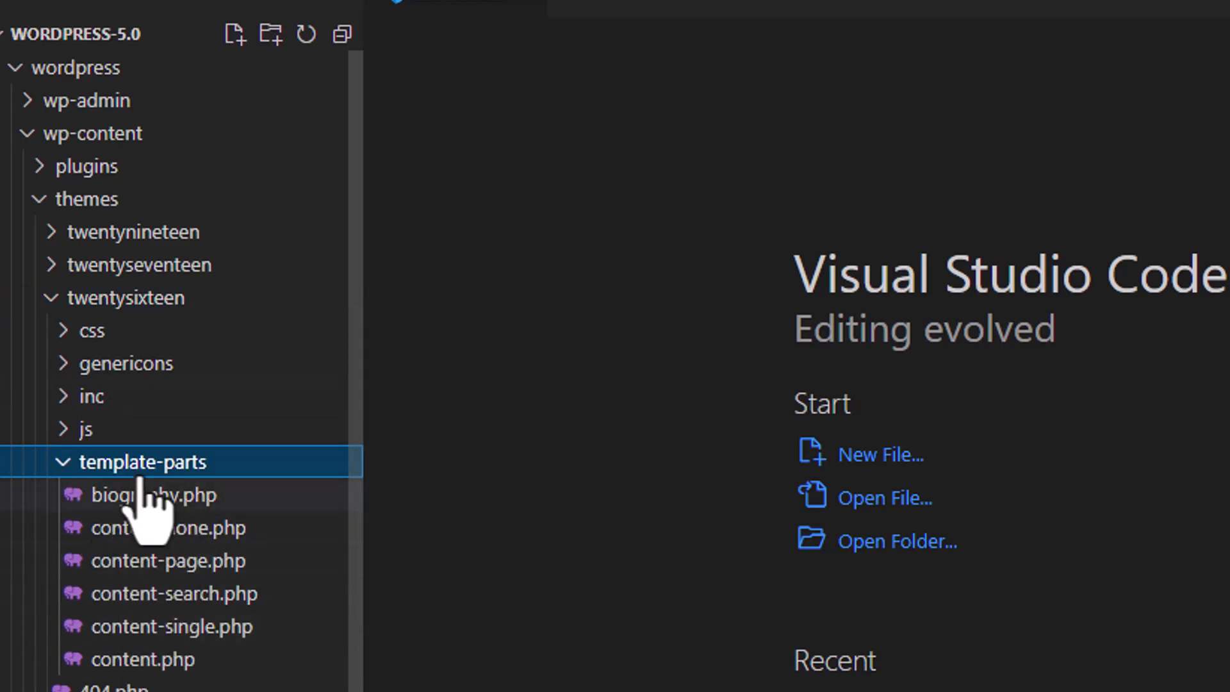
click(64, 368)
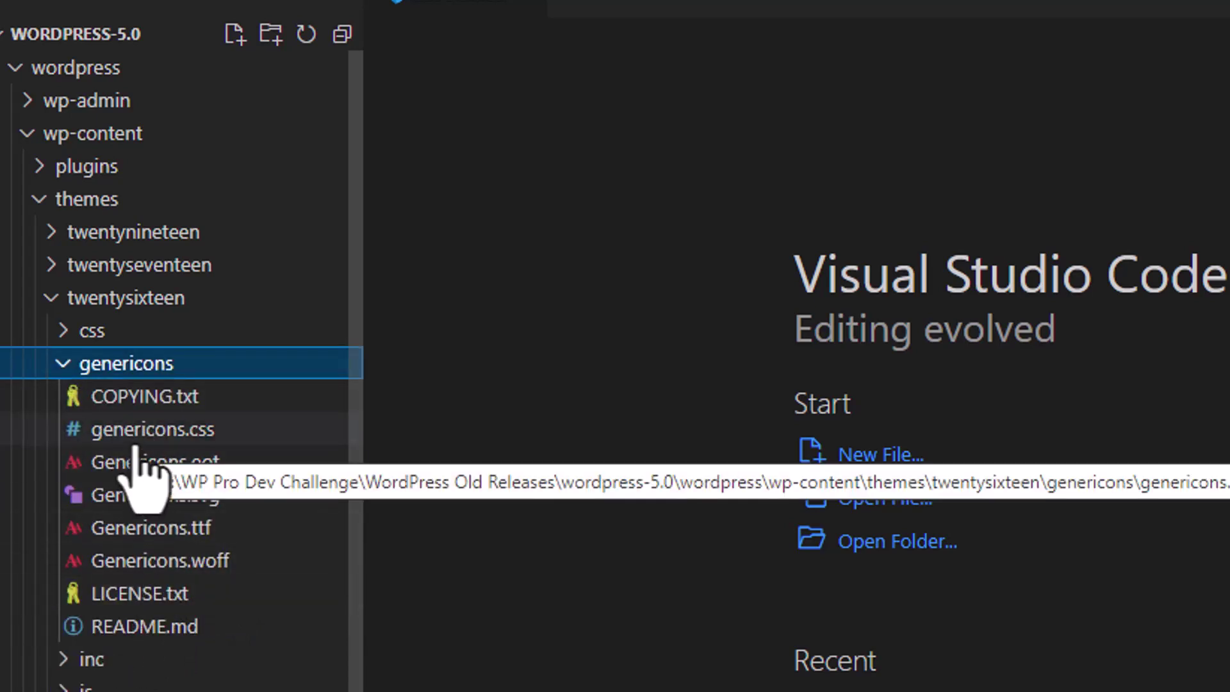
- Expand twentynineteen and its classes, fonts, inc and js folders
click(51, 236)
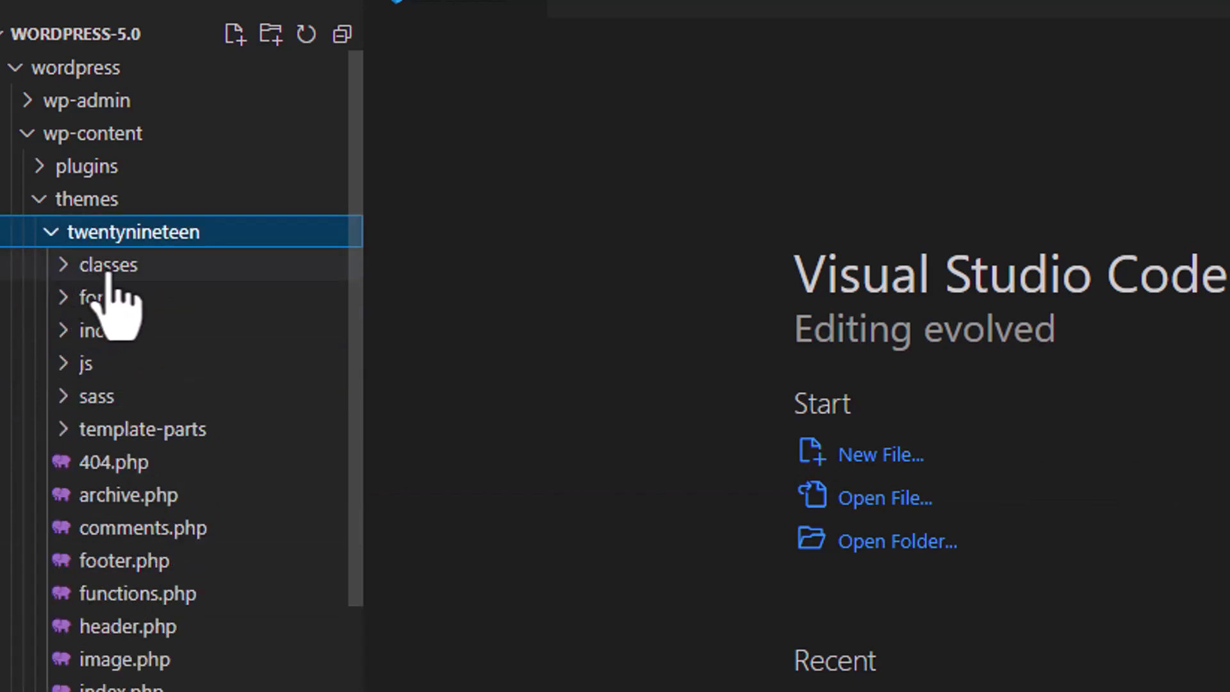
click(62, 265)
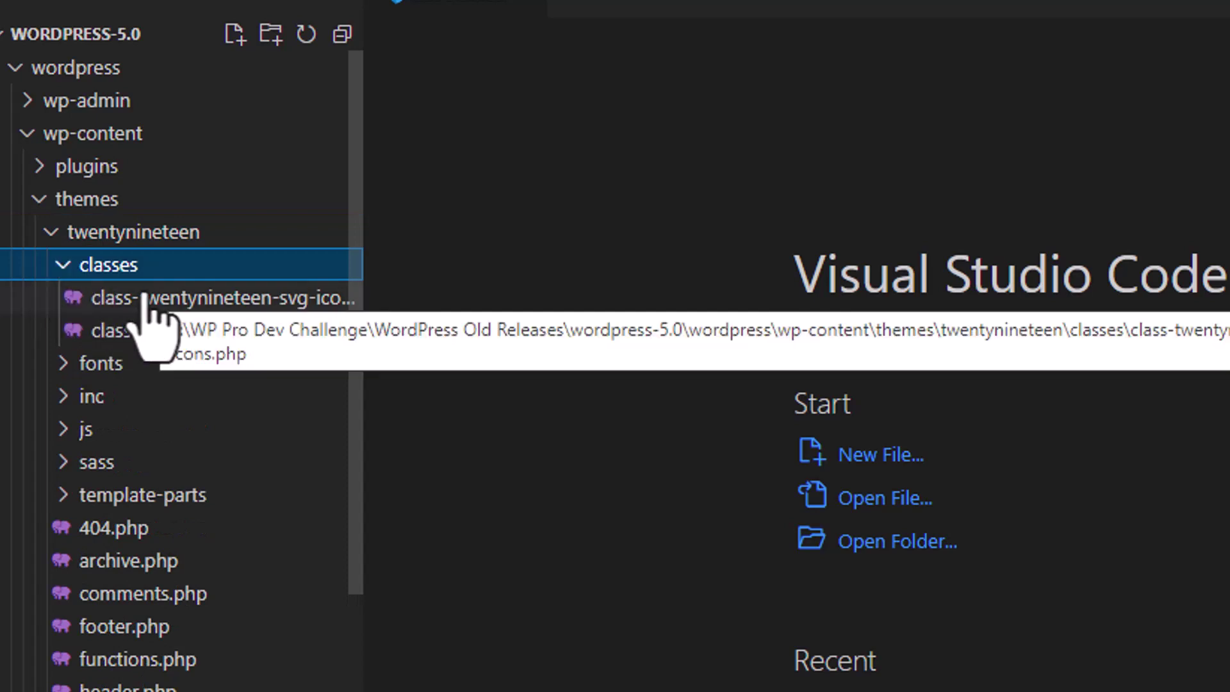
click(65, 368)
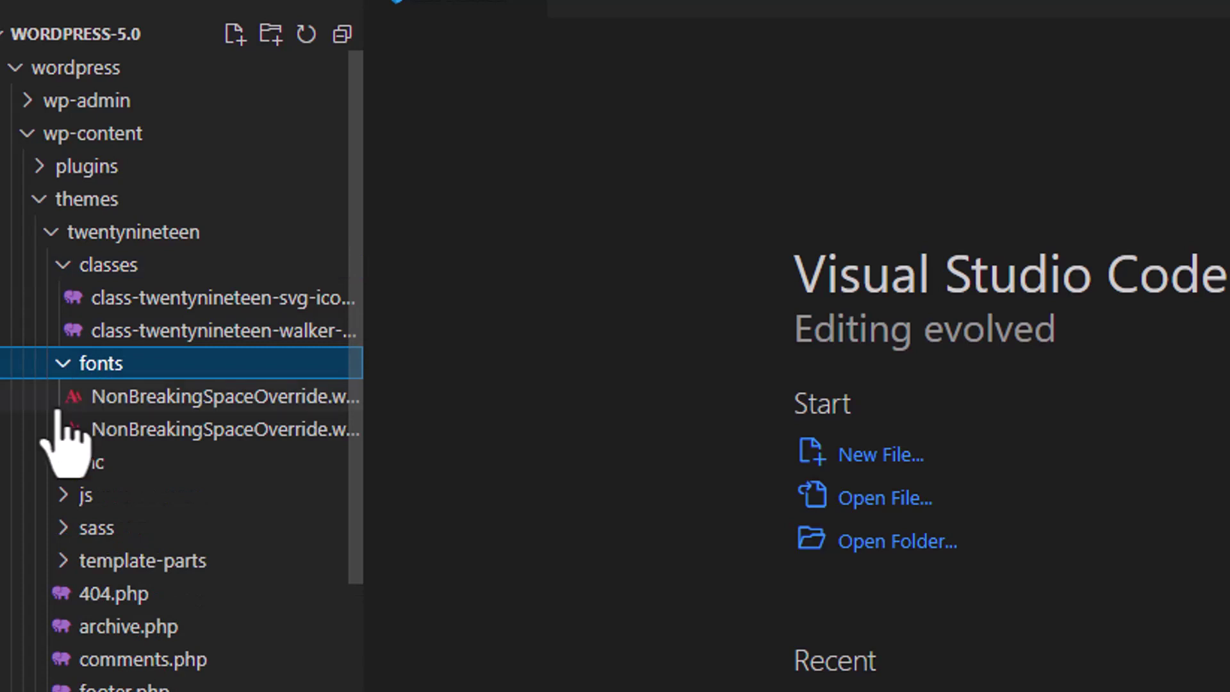
click(61, 462)
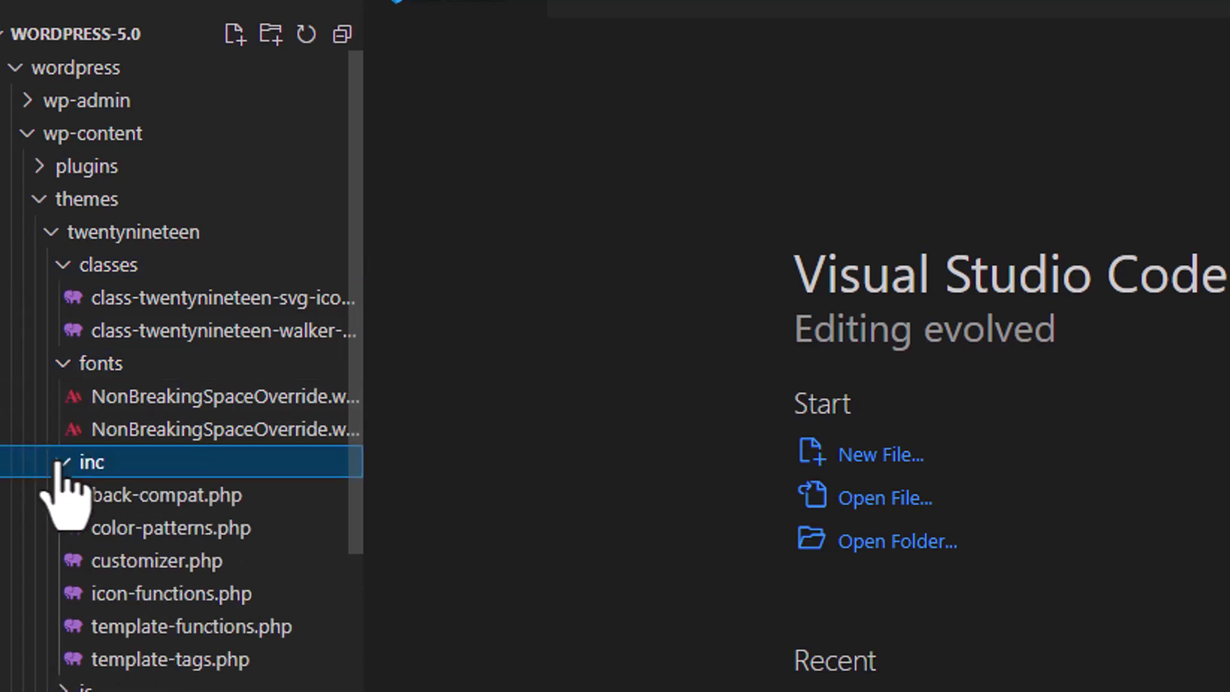
click(83, 685)
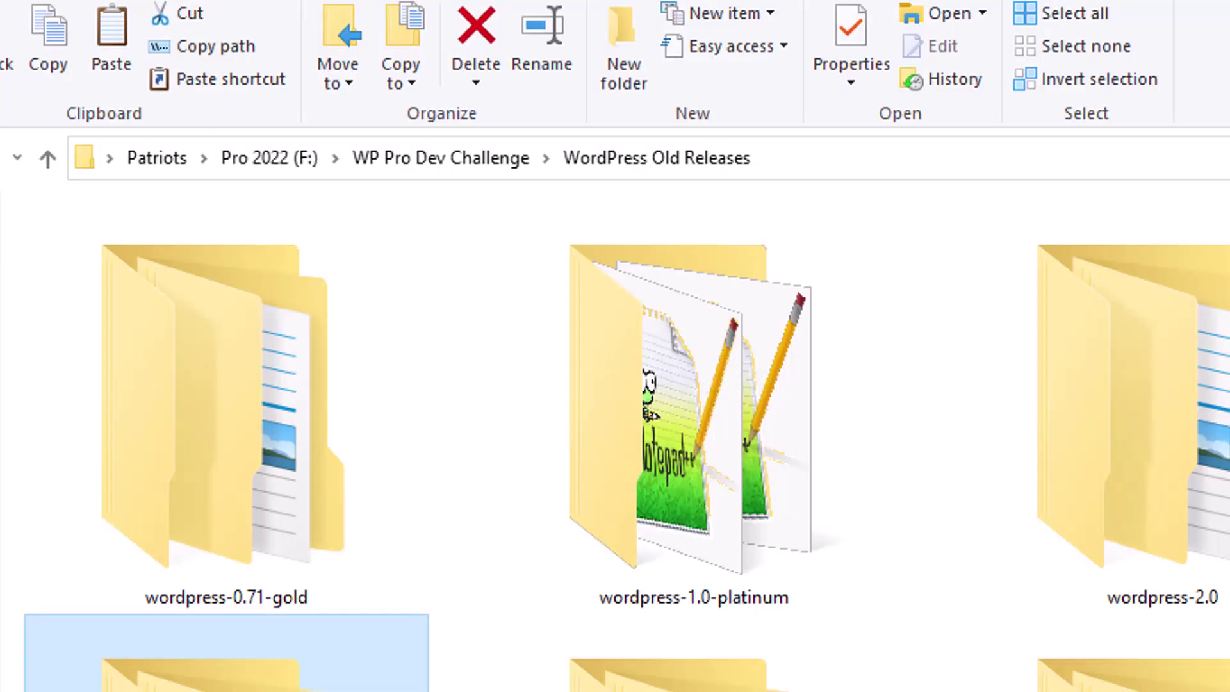
- Open the wordpress-6.0 release folder in VS Code via 'Open with Code'
click(694, 654)
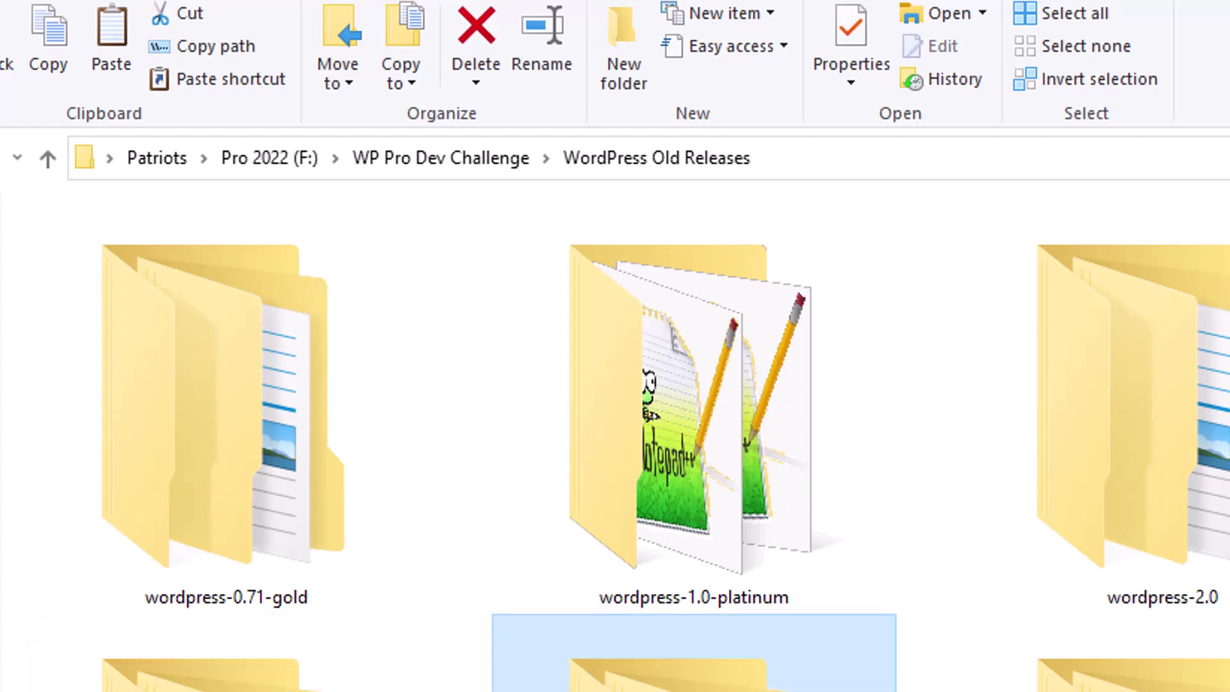
right_click(745, 444)
click(852, 196)
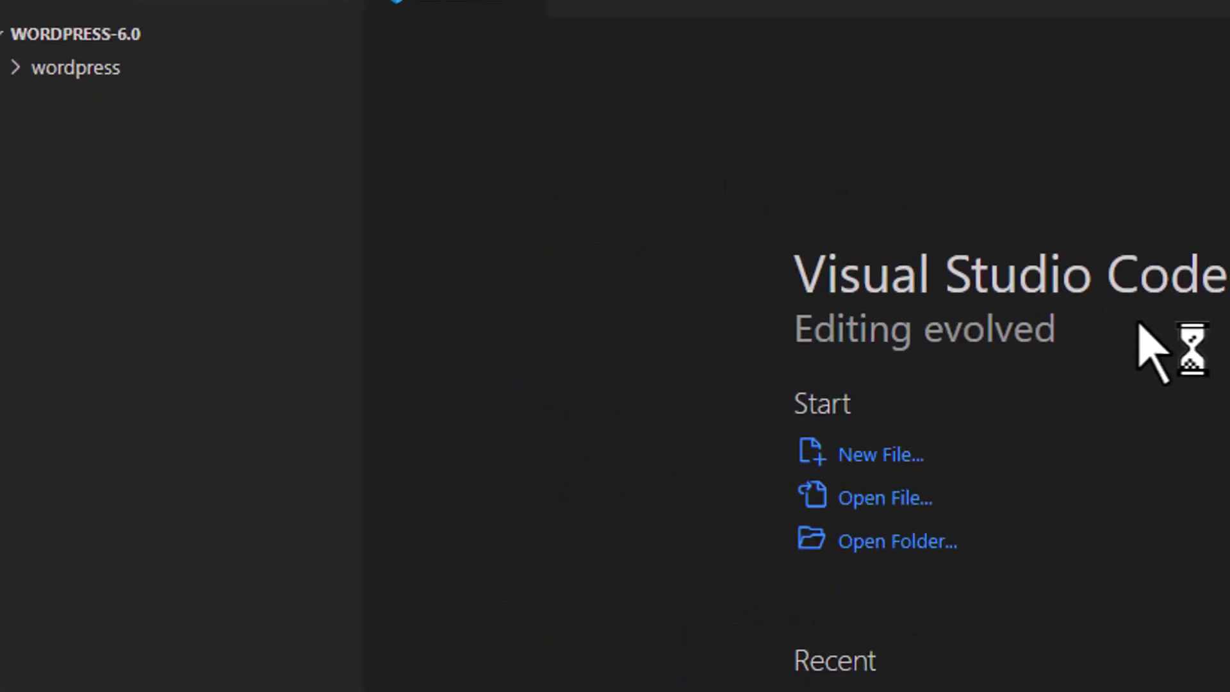
- Expand wordpress > wp-content > themes > twentytwenty, briefly opening then closing its templates folder
click(16, 73)
click(16, 71)
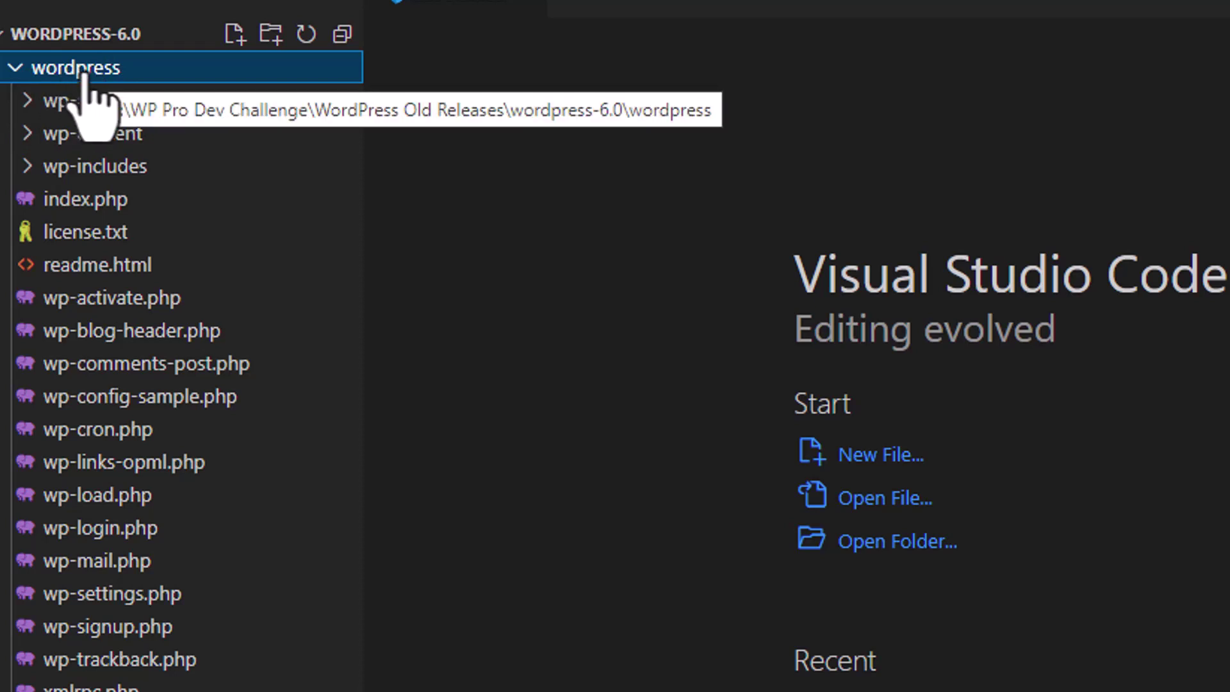
click(30, 140)
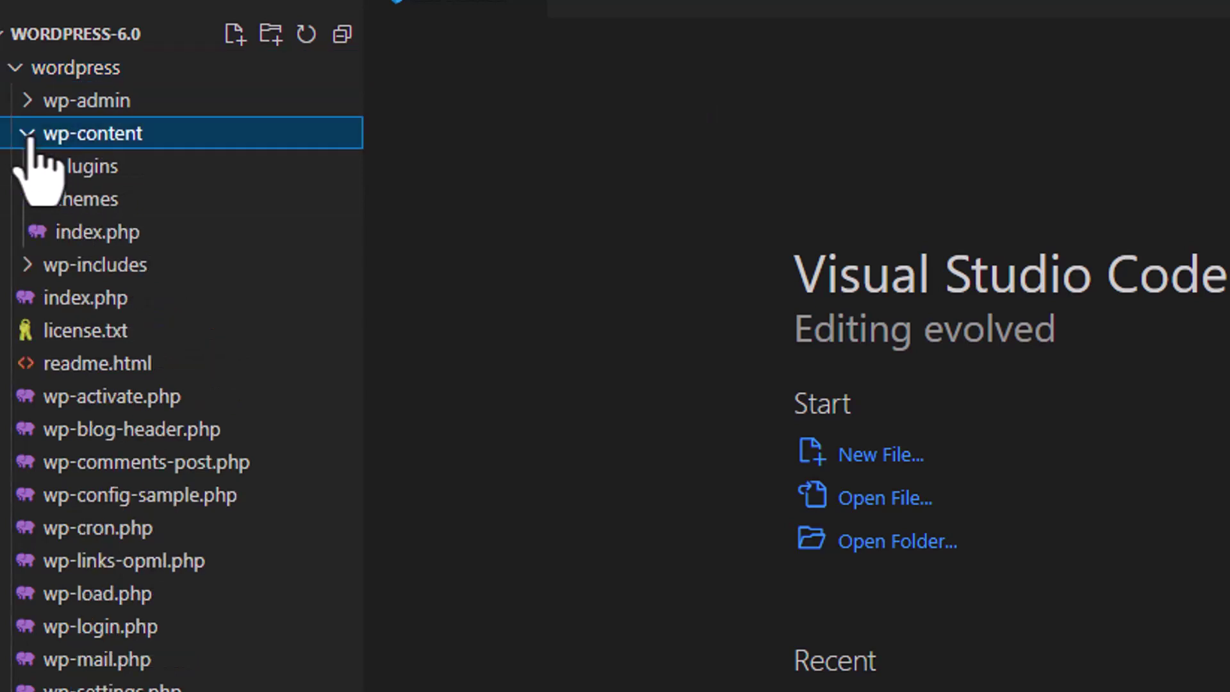
click(40, 203)
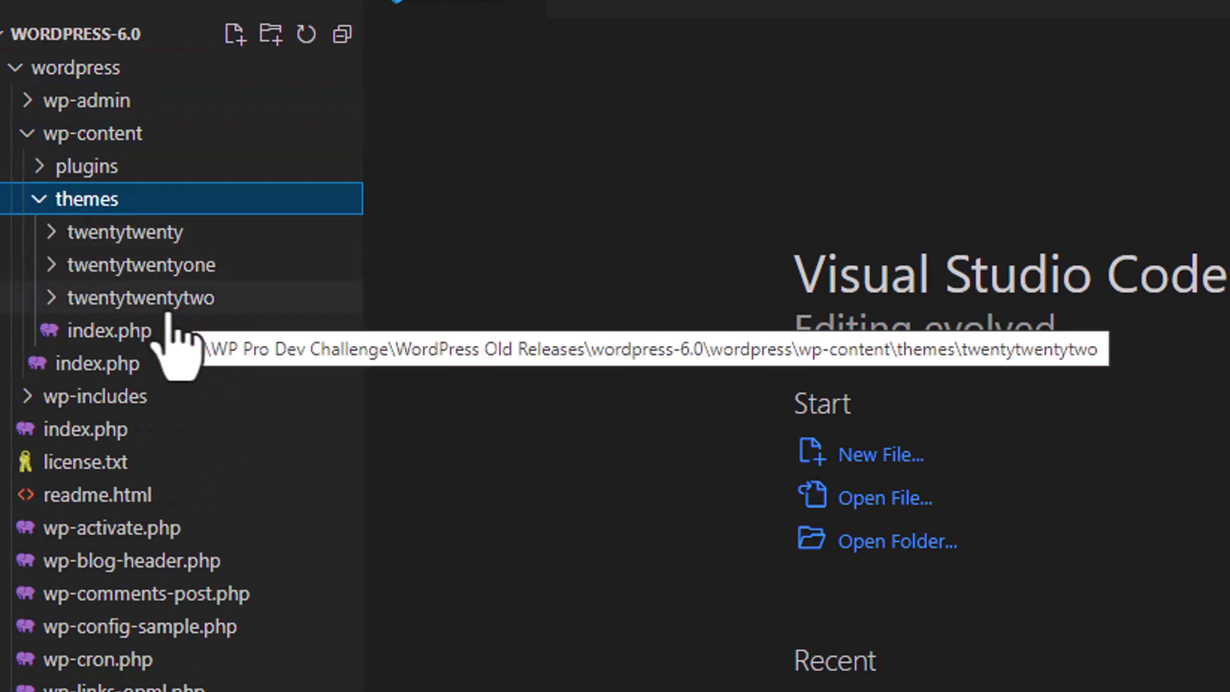
click(51, 234)
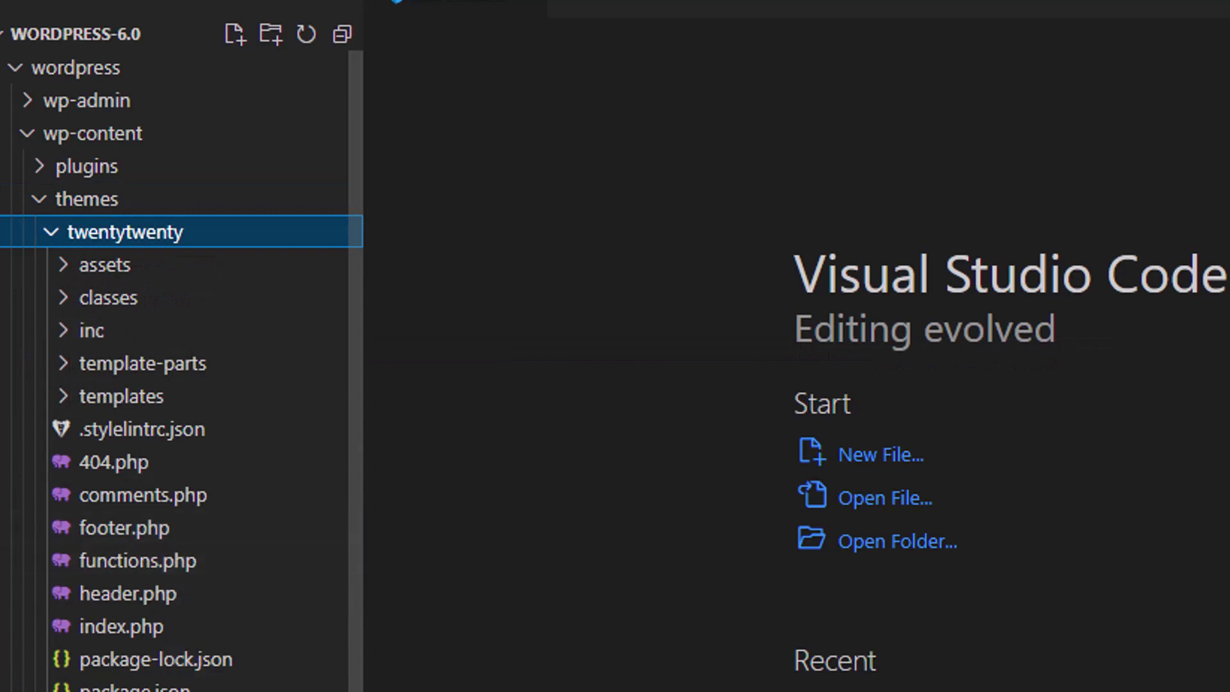
click(72, 410)
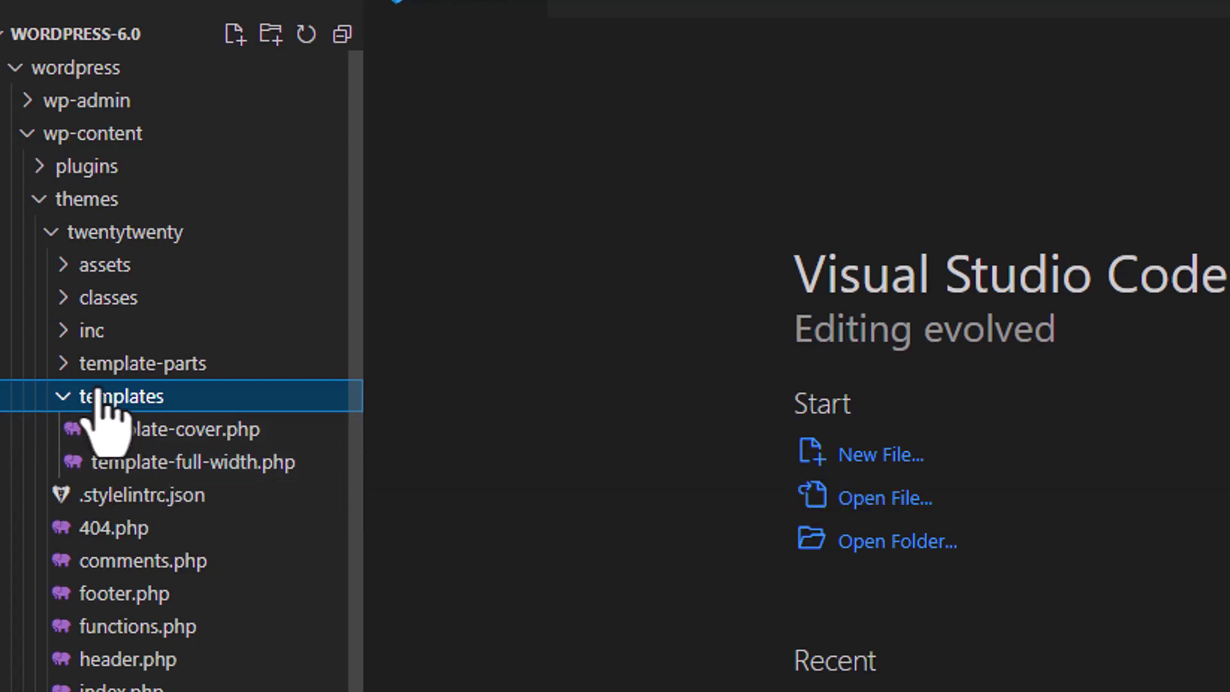
click(64, 397)
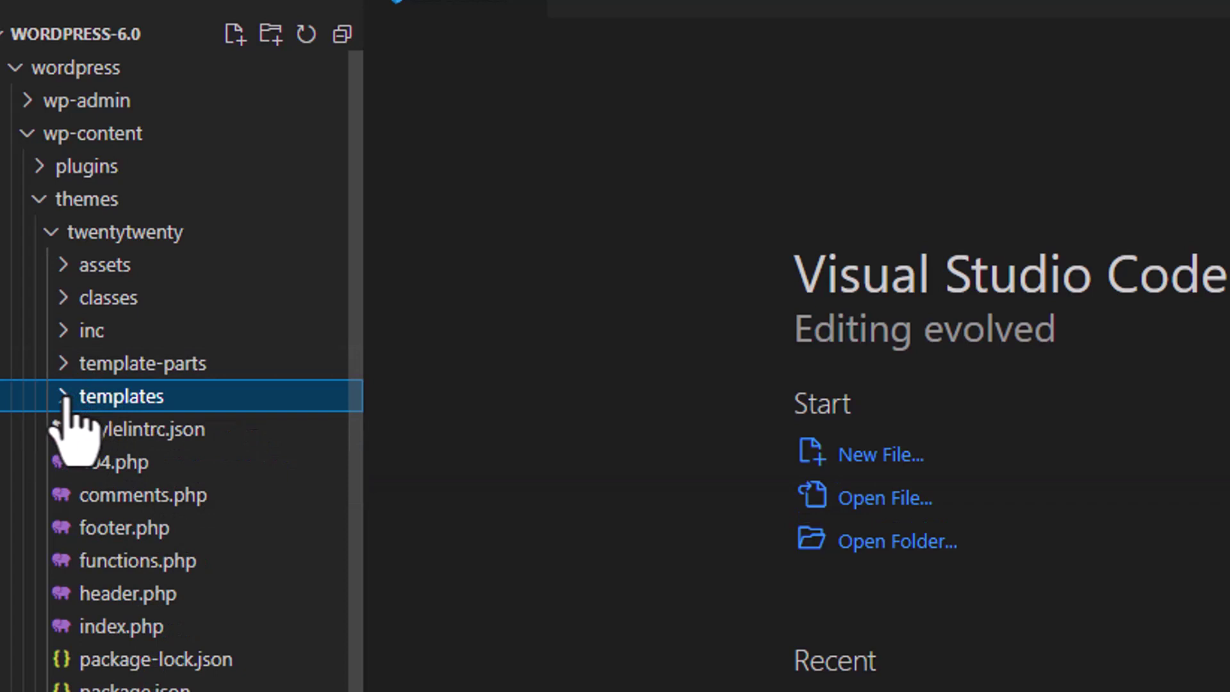
- Collapse twentytwenty and glance at twentytwentyone's assets before collapsing that theme
click(50, 233)
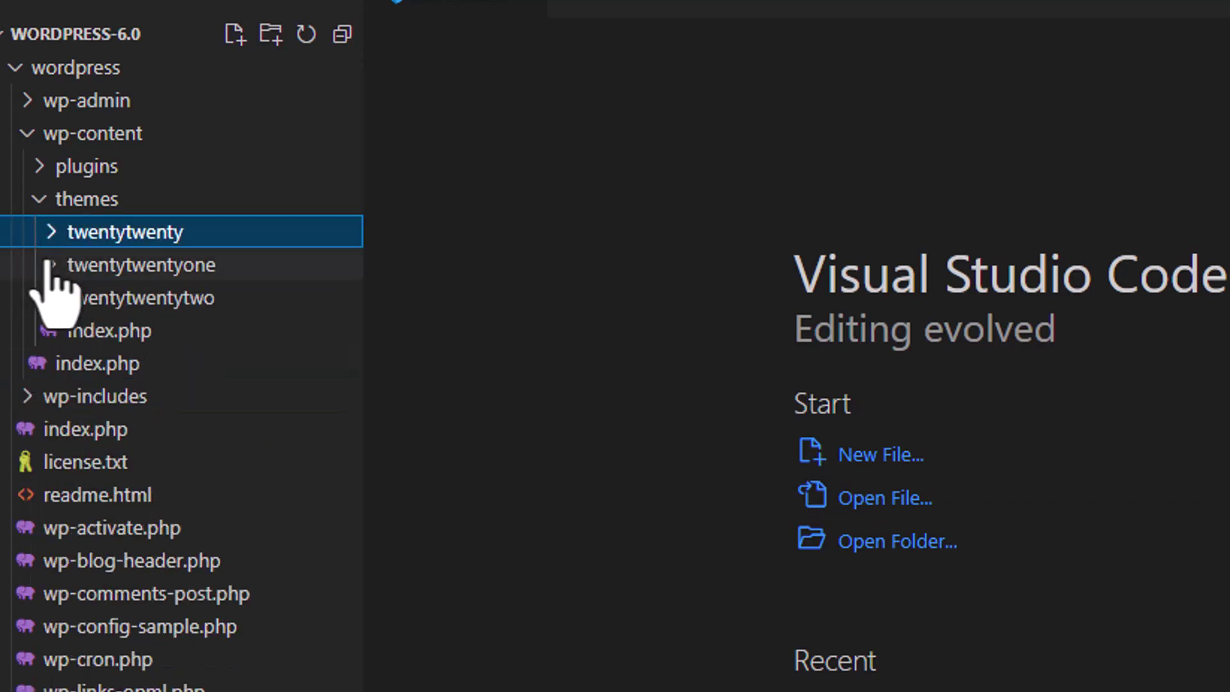
click(51, 264)
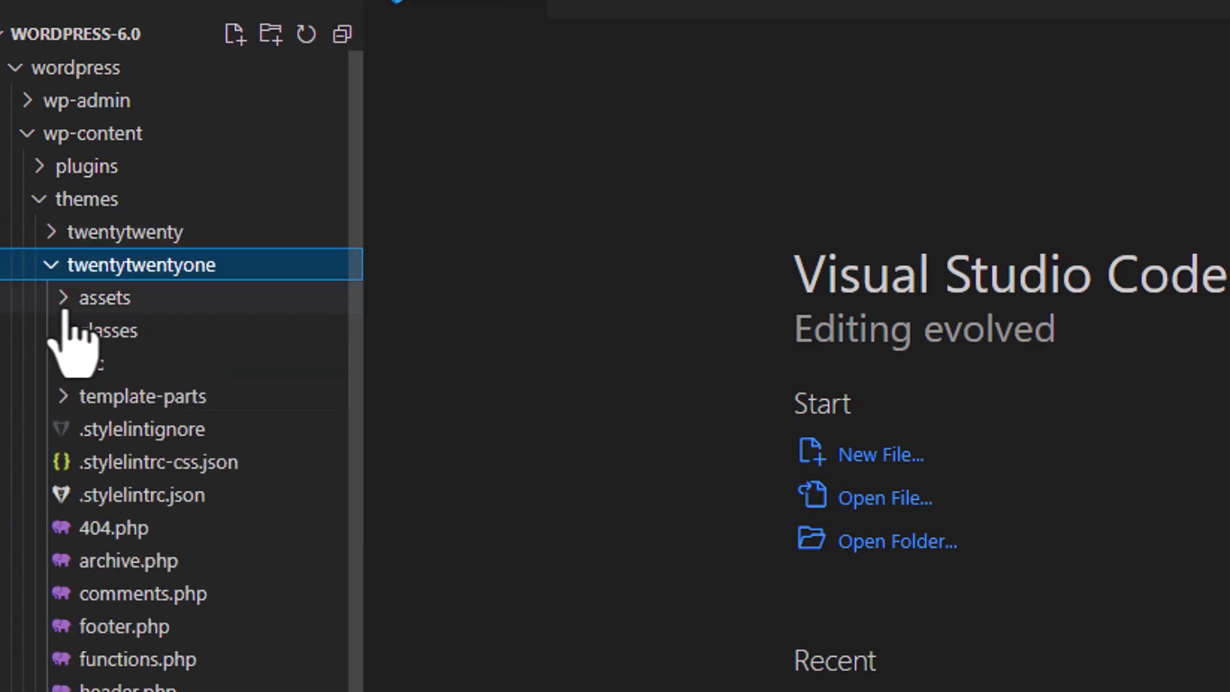
click(56, 301)
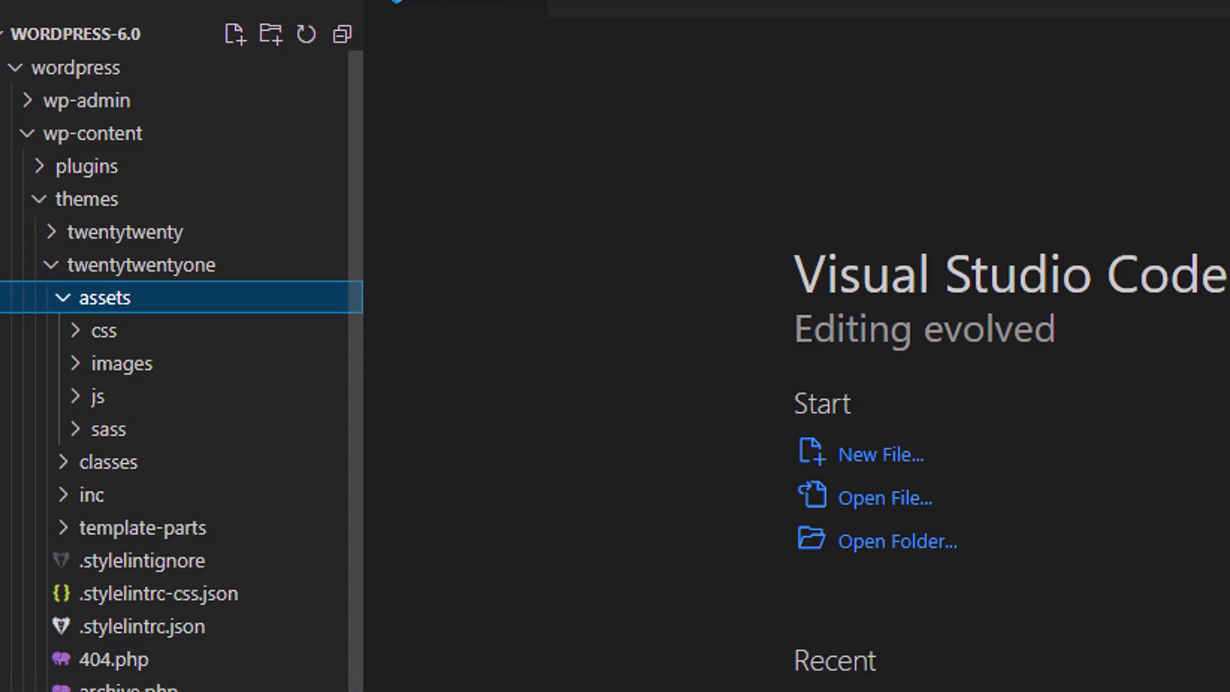
click(51, 267)
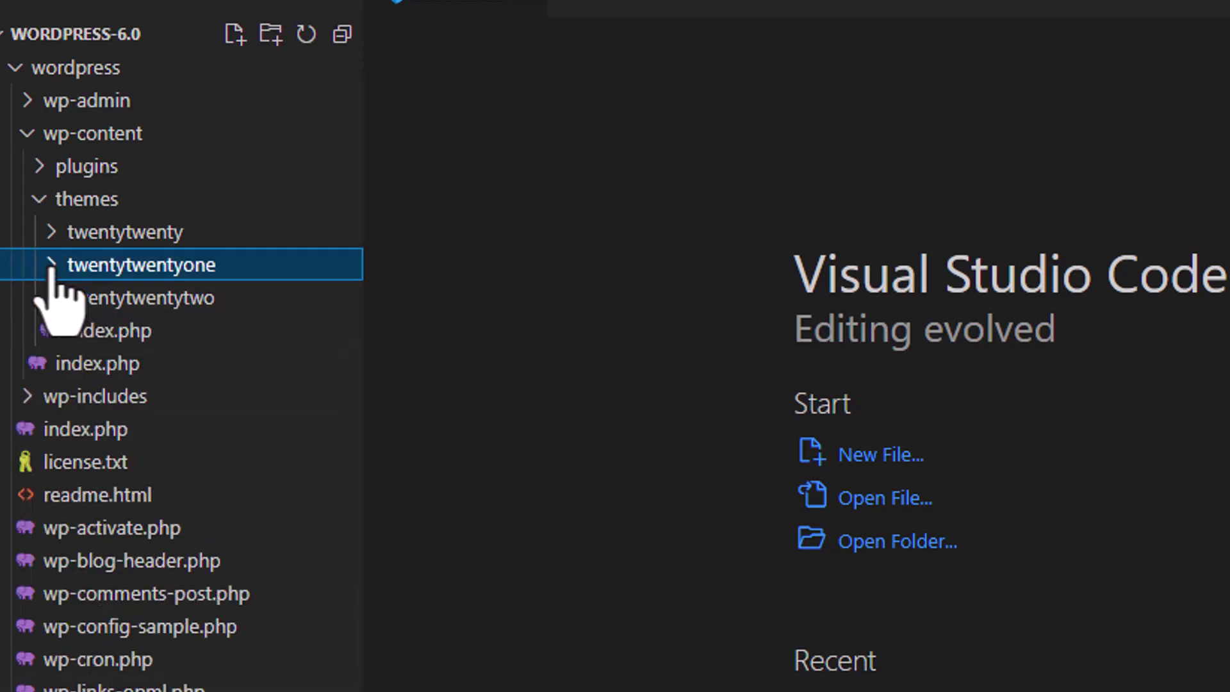
- Expand twentytwentytwo, peek into assets and inc's patterns, leaving inc expanded
click(52, 301)
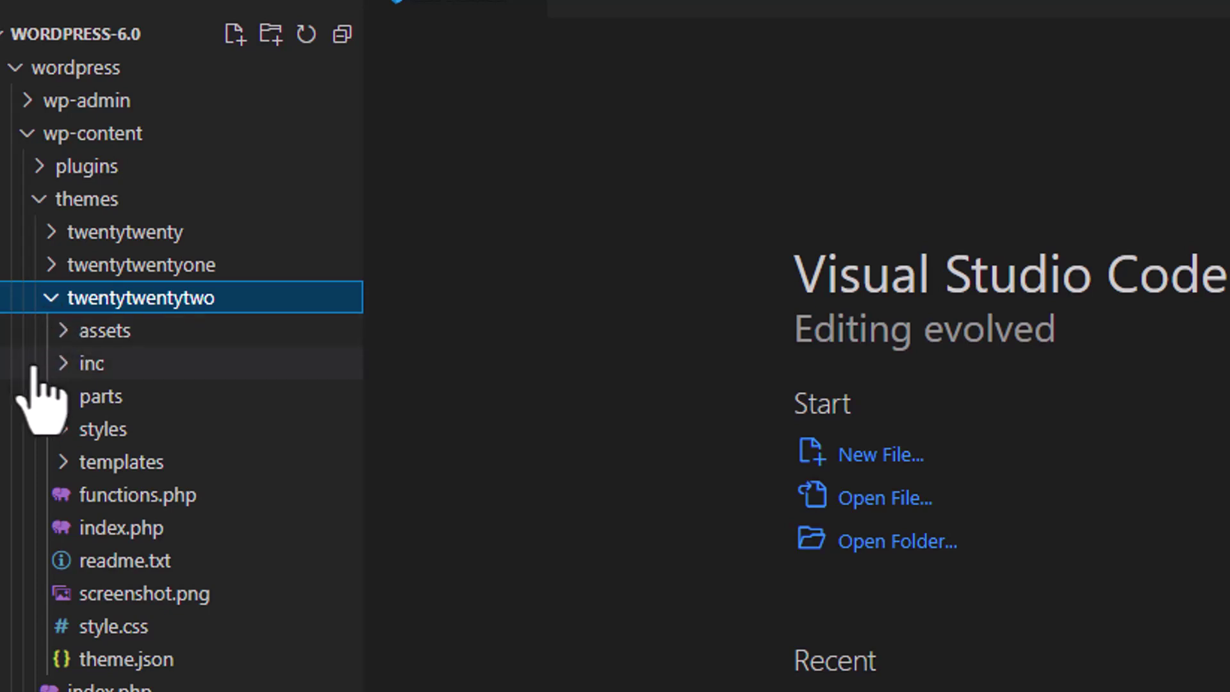
click(62, 333)
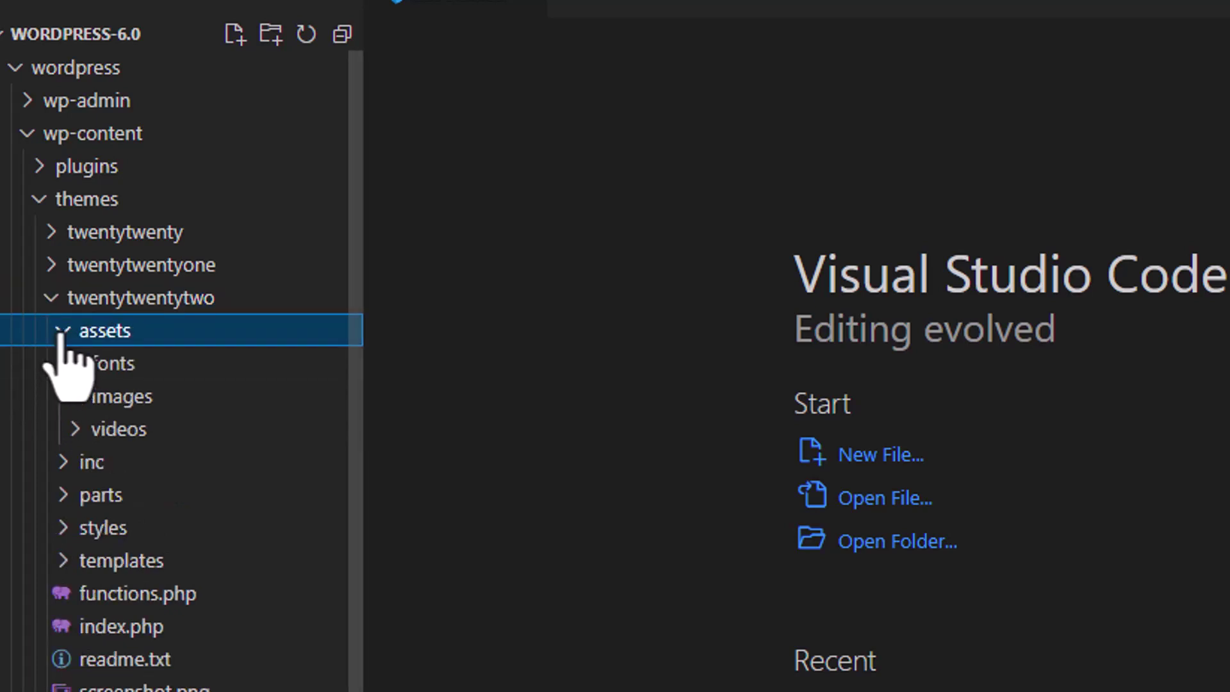
click(62, 331)
click(63, 363)
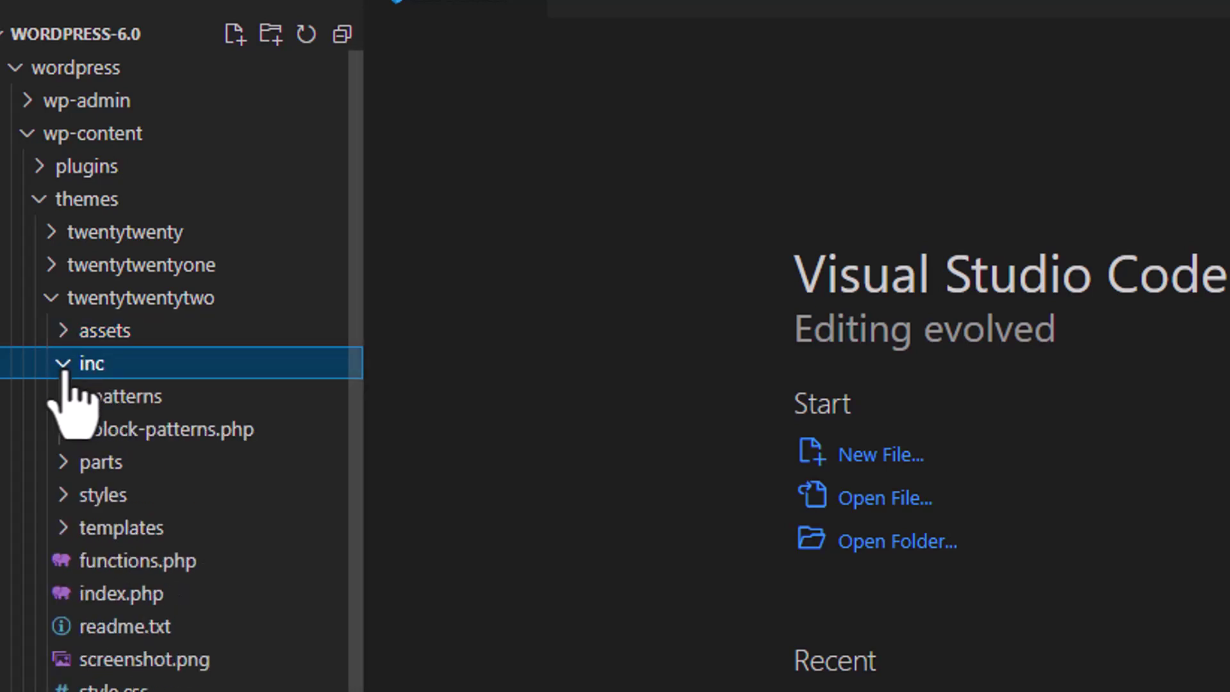
click(64, 363)
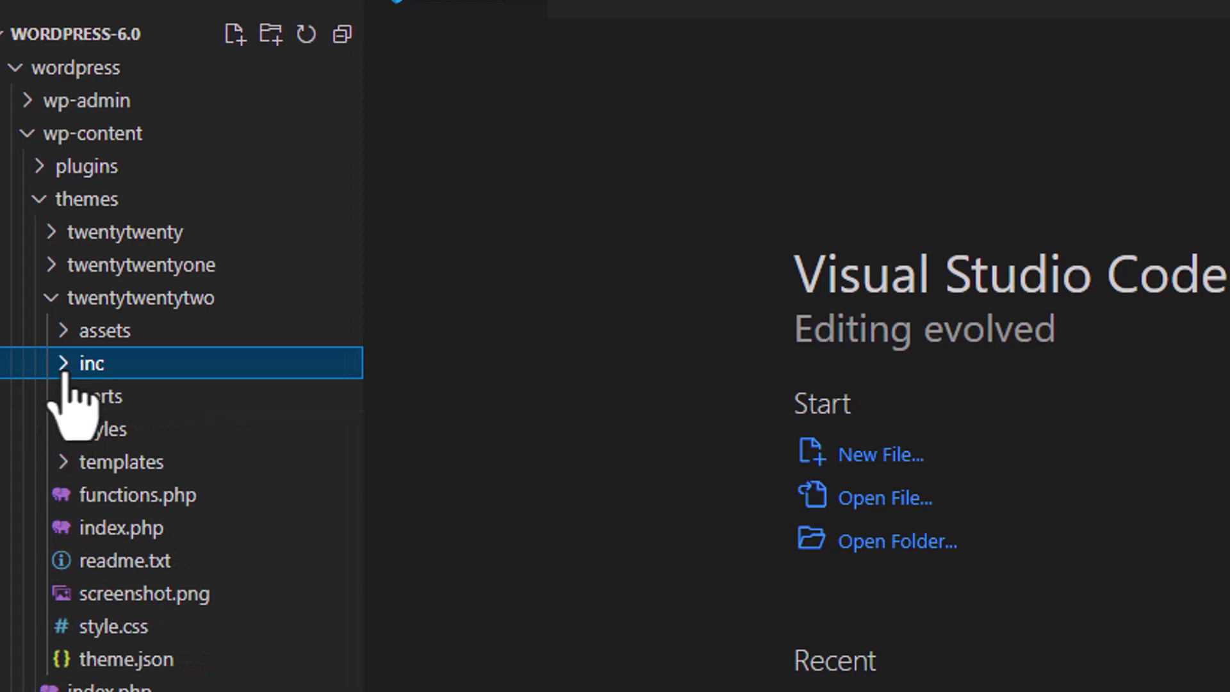
click(63, 363)
click(74, 396)
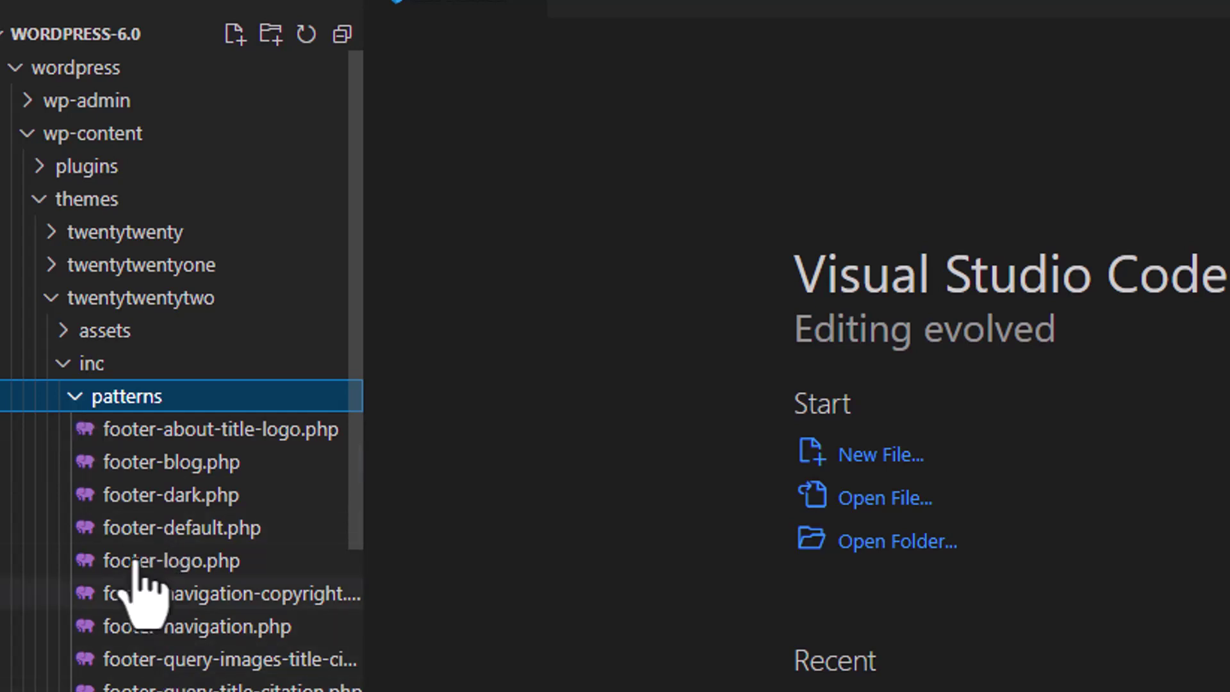
click(80, 403)
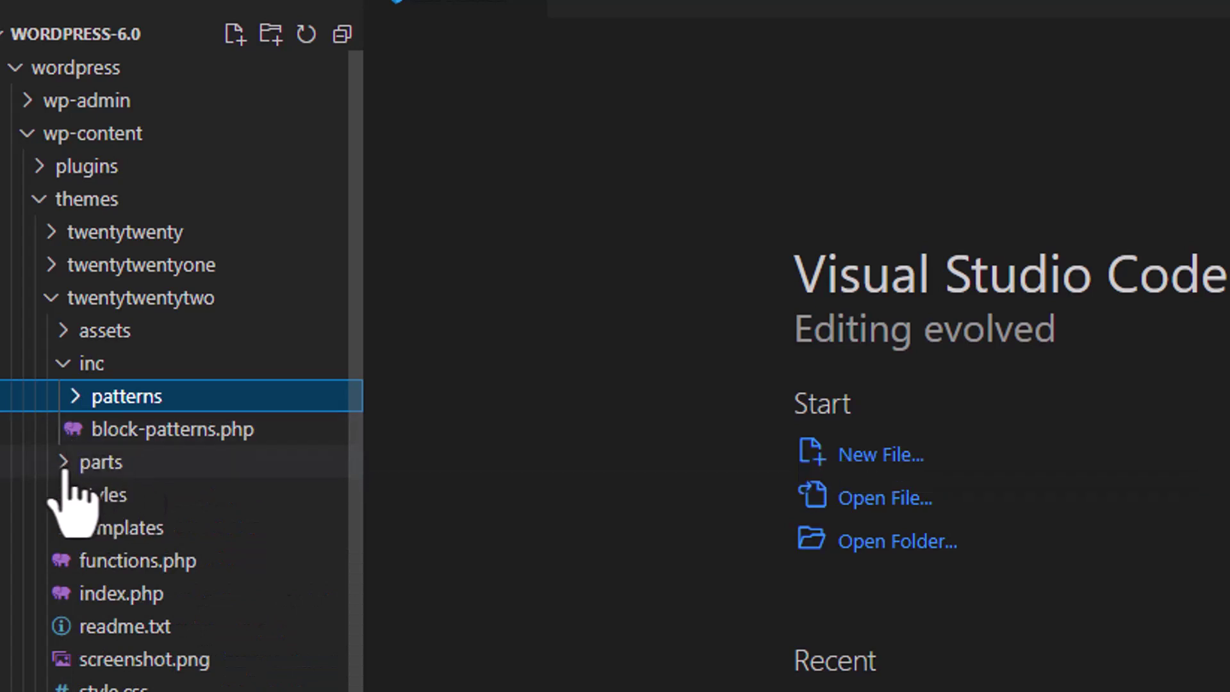
- Expand twentytwentytwo's parts and templates folders, briefly checking styles
click(64, 466)
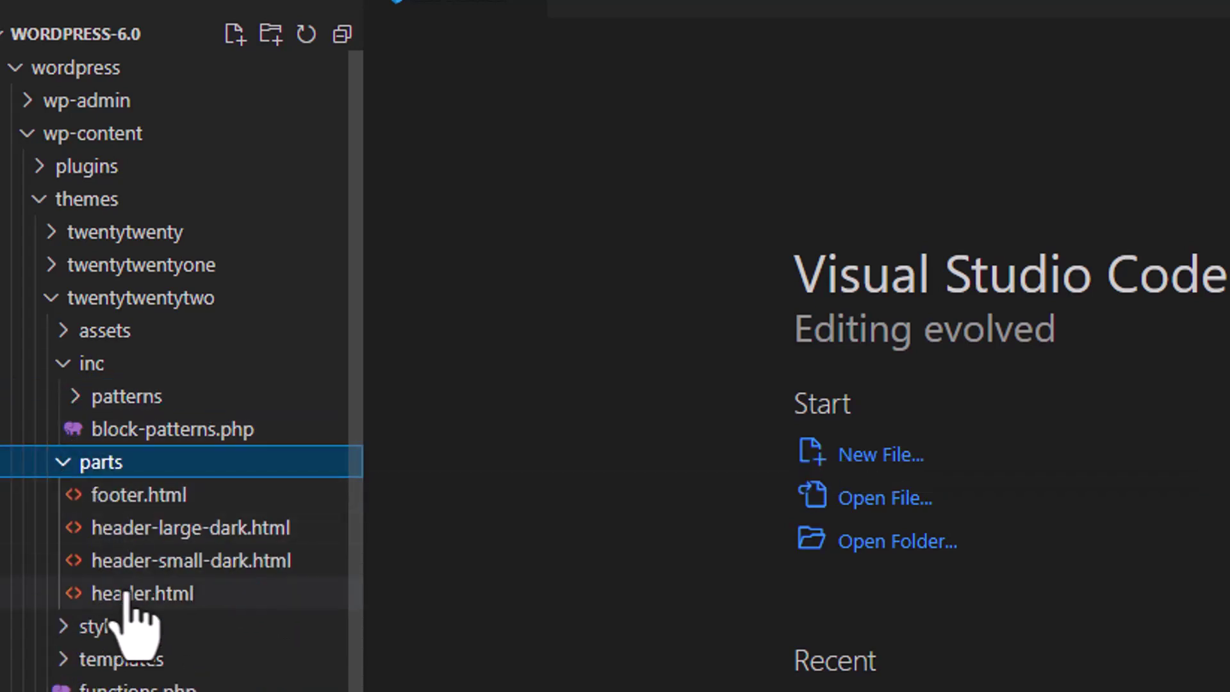
click(64, 626)
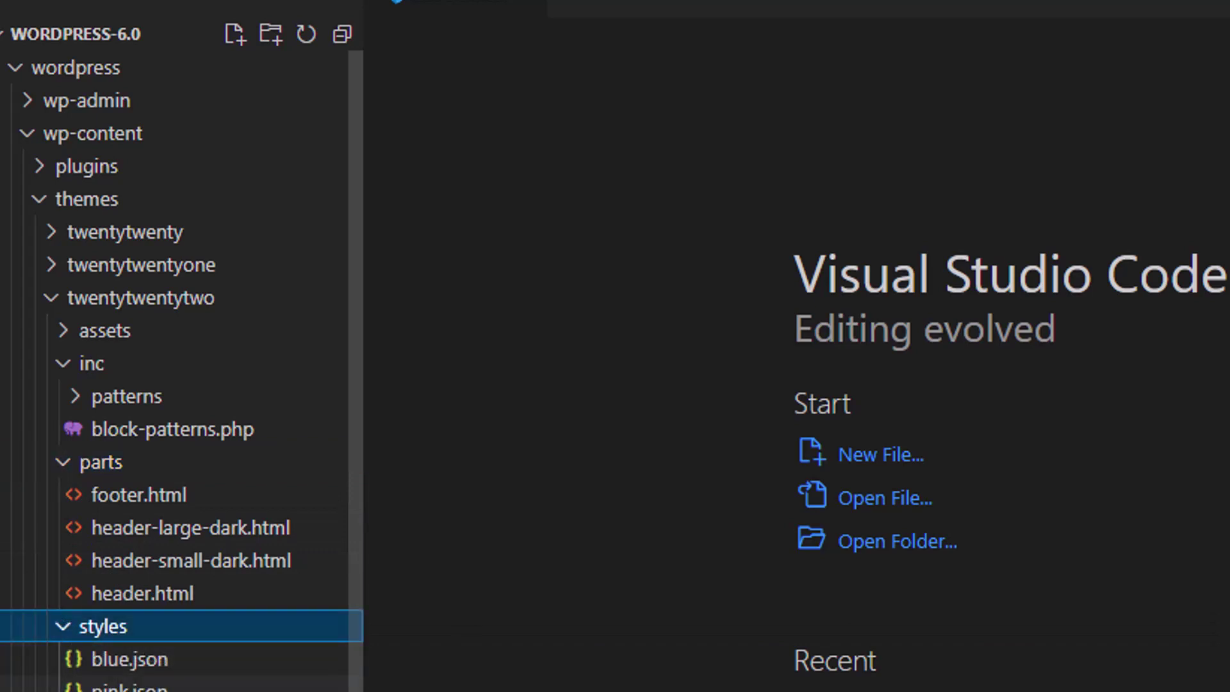
click(68, 629)
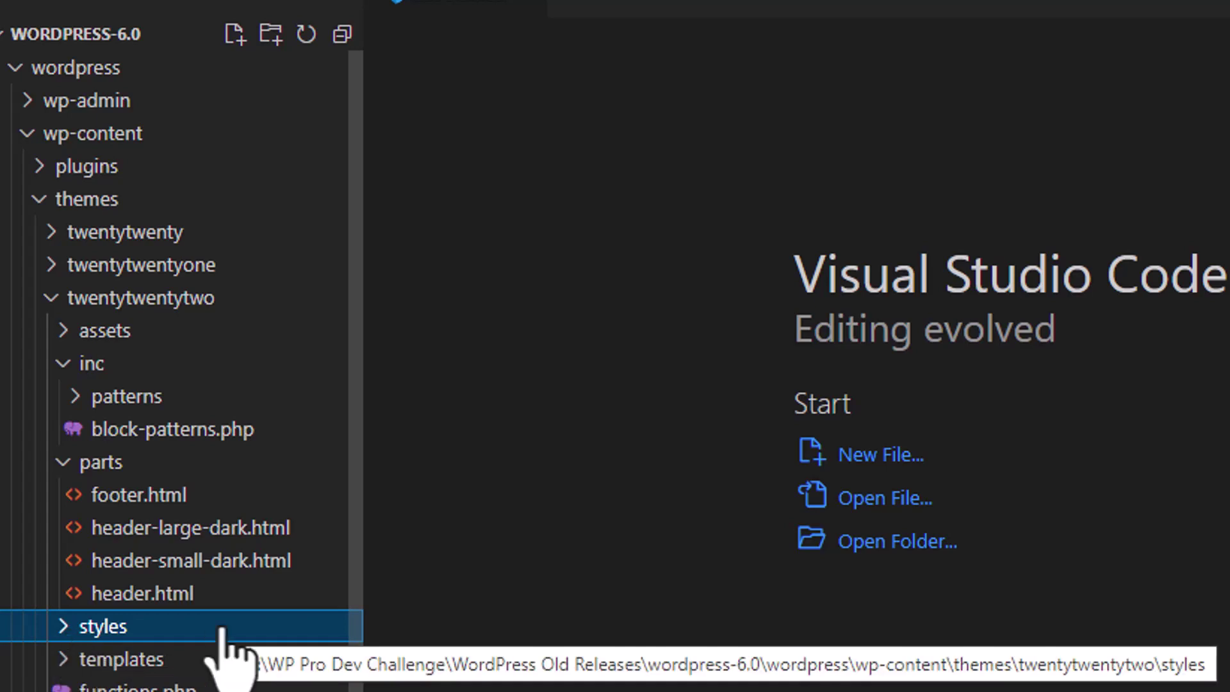
click(58, 660)
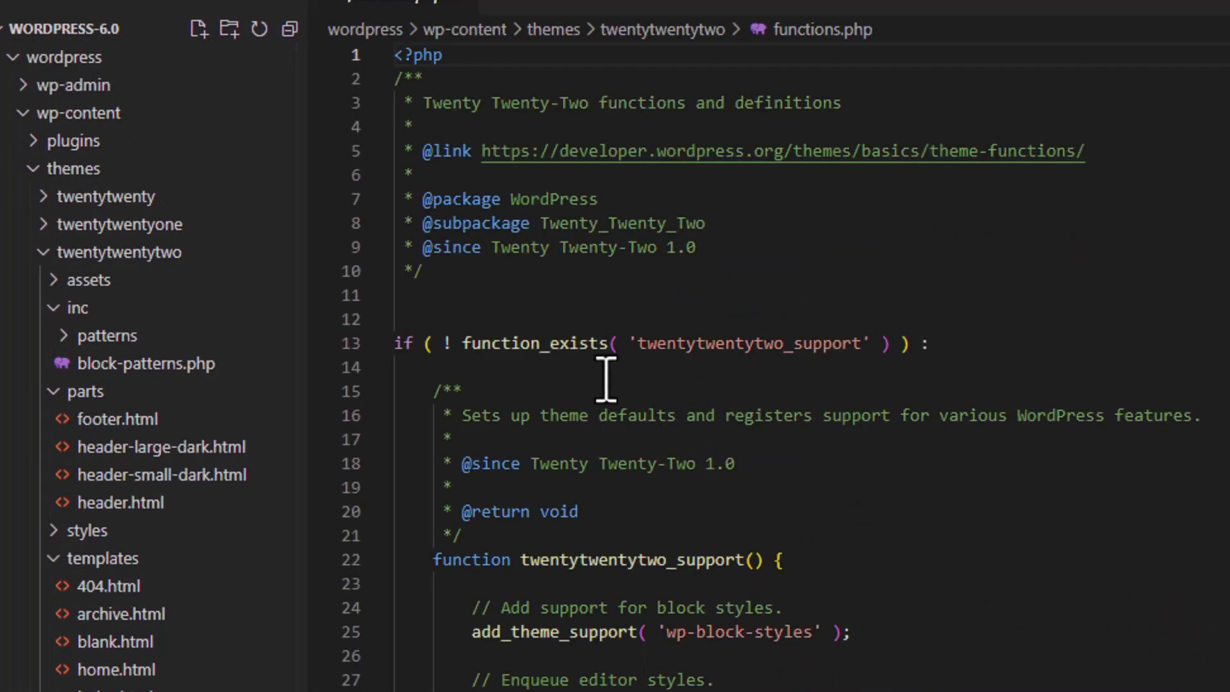
- Scroll Twenty Twenty-Two's functions.php and highlight the wp_enqueue_style call on line 58
scroll(717, 342, down, 2)
scroll(719, 343, down, 3)
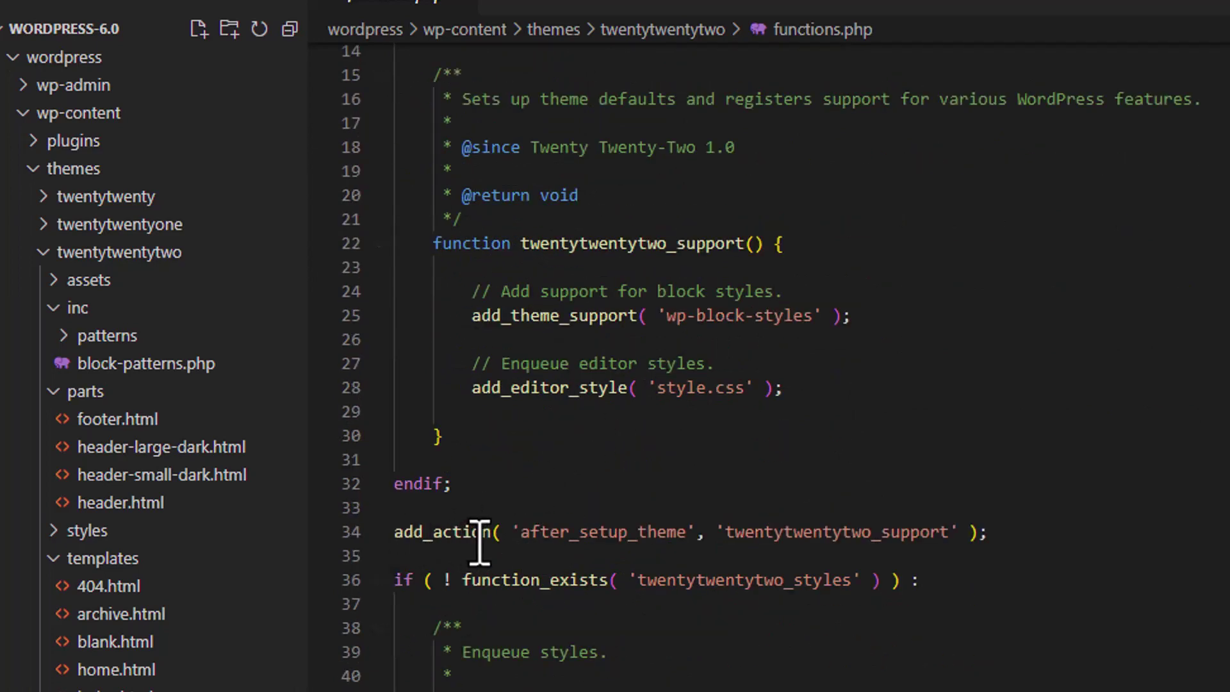
scroll(479, 541, down, 6)
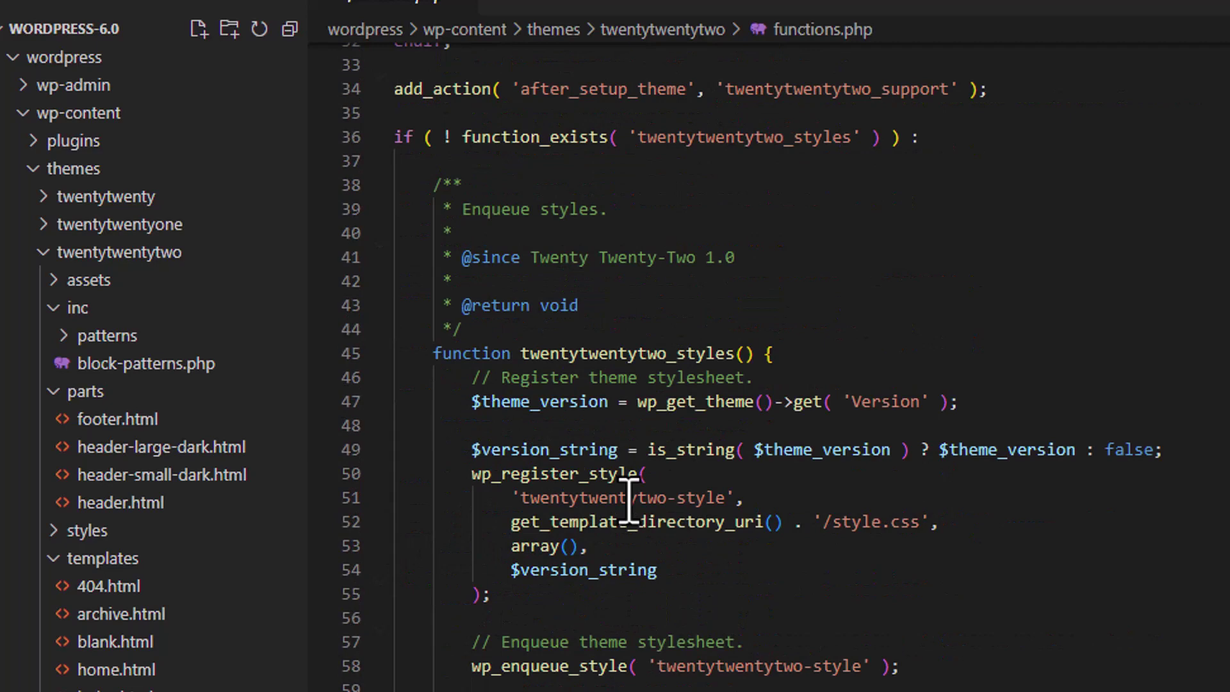
drag(491, 666, 751, 666)
click(914, 666)
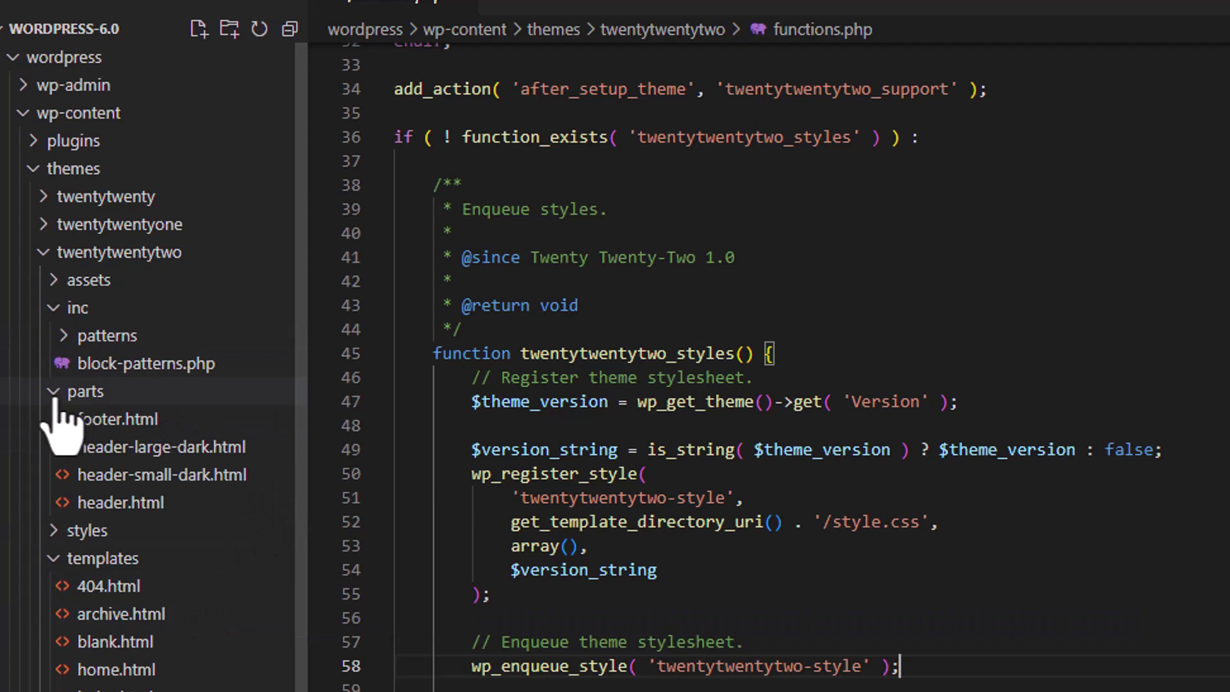
- Collapse twentytwentytwo's templates and open twentytwenty > templates > template-full-width.php
click(61, 562)
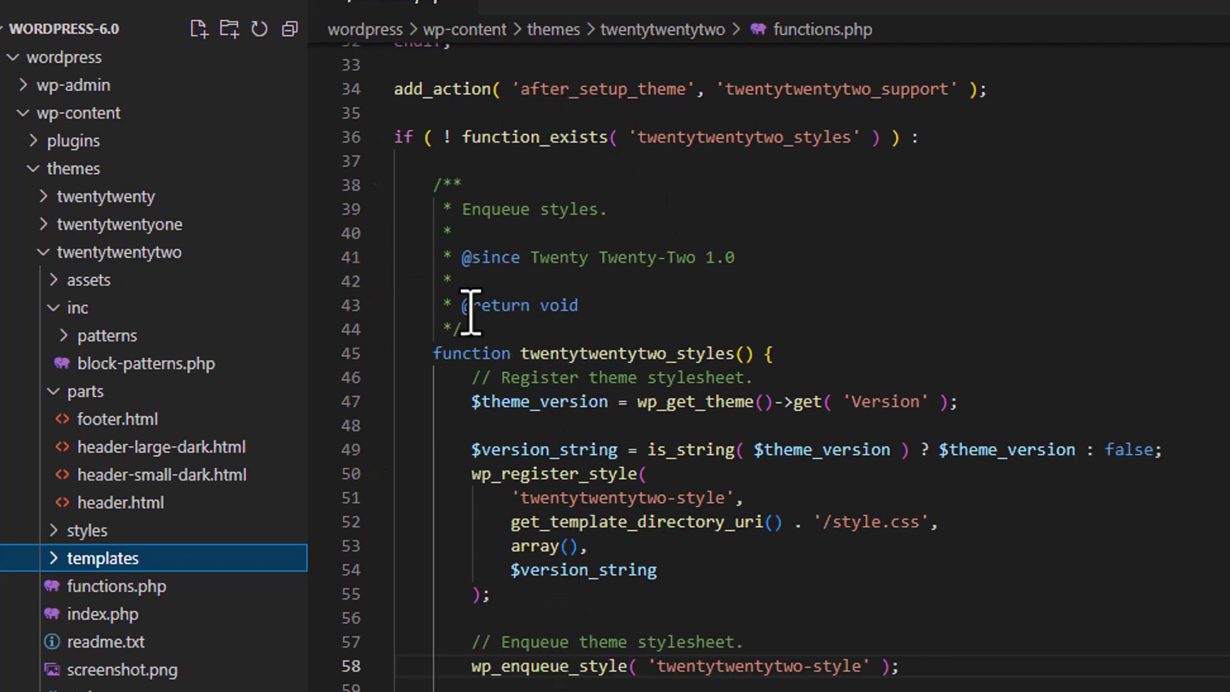
click(46, 197)
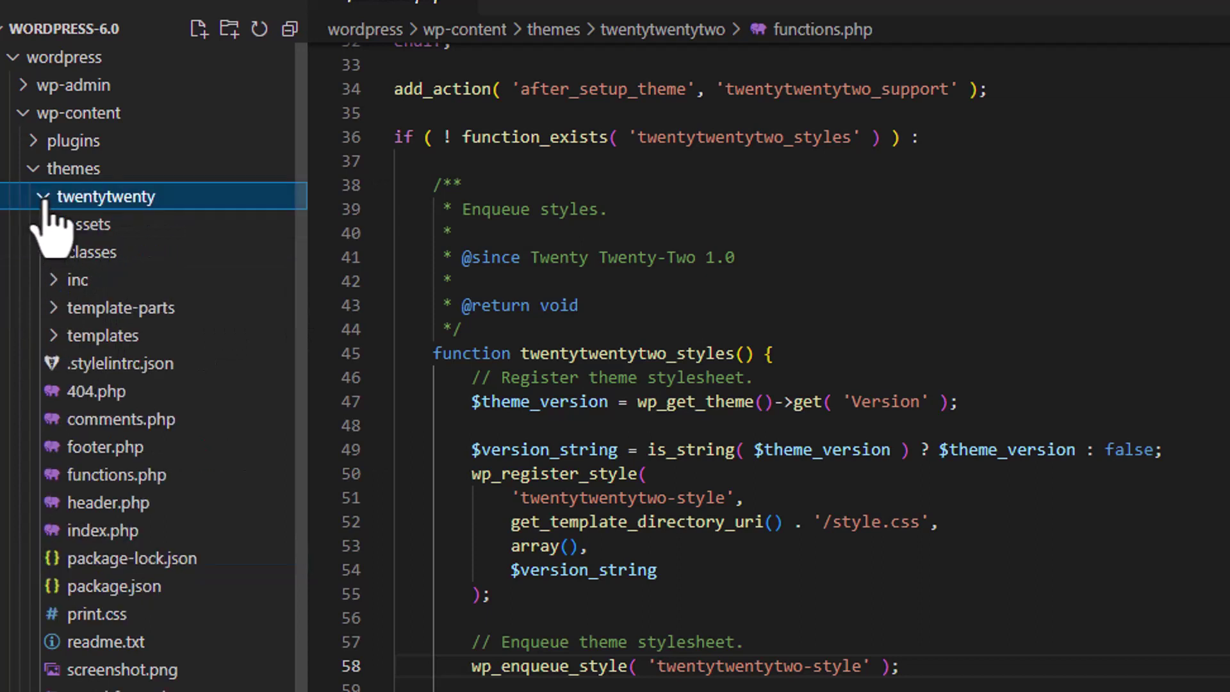
click(54, 337)
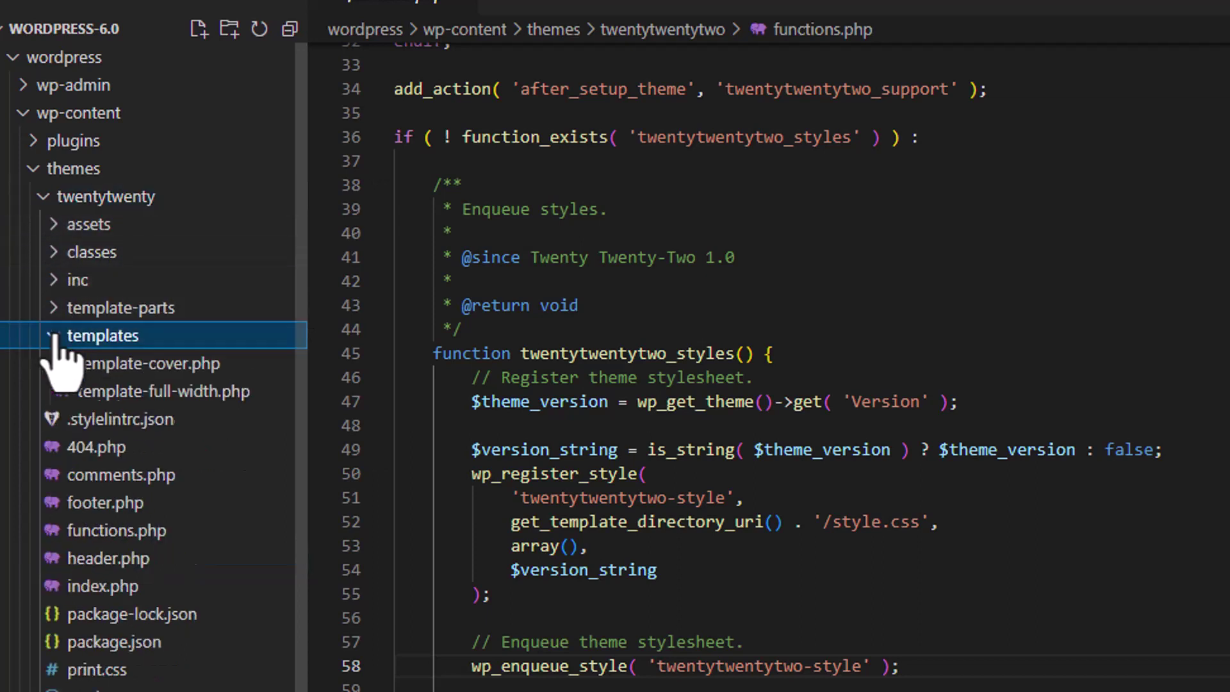
click(164, 399)
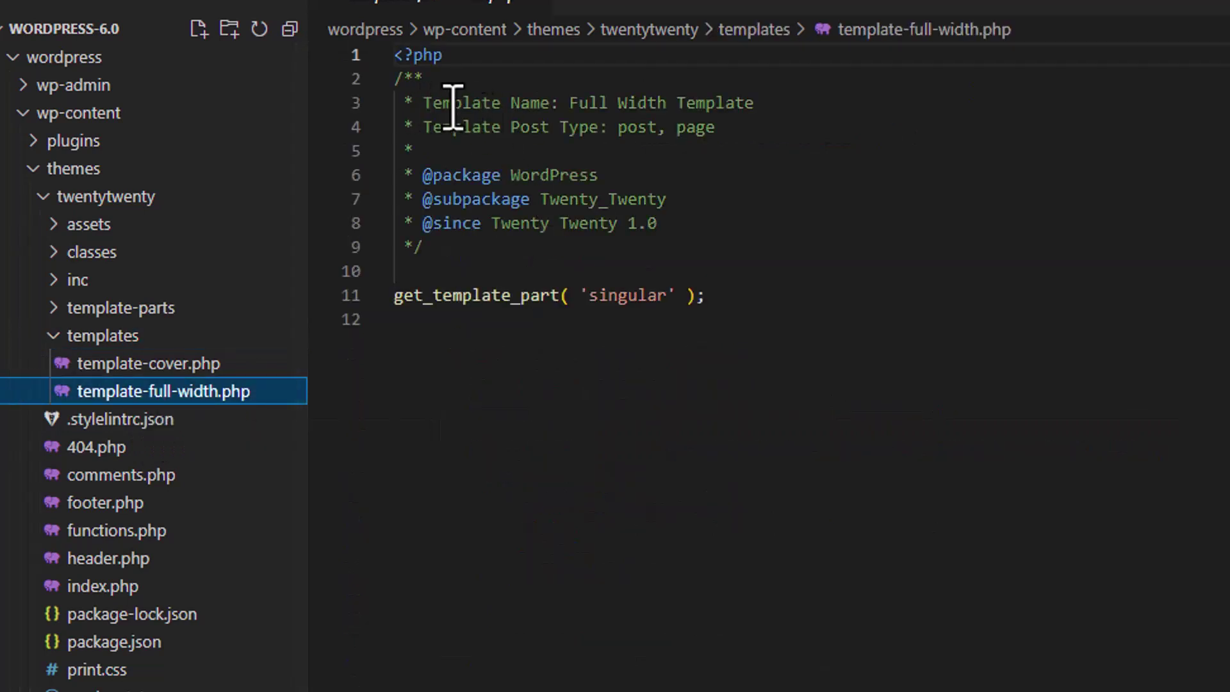
- Highlight the Full Width Template name on line 3, then collapse twentytwenty's templates folder
drag(570, 104, 649, 104)
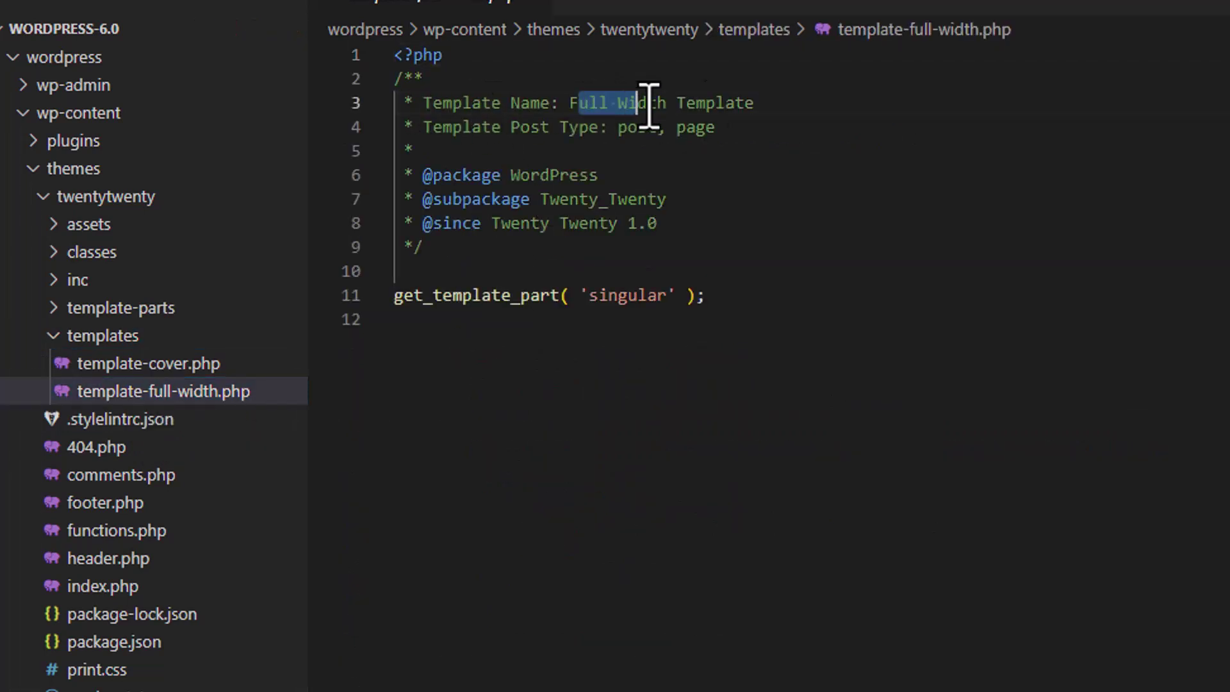
click(620, 128)
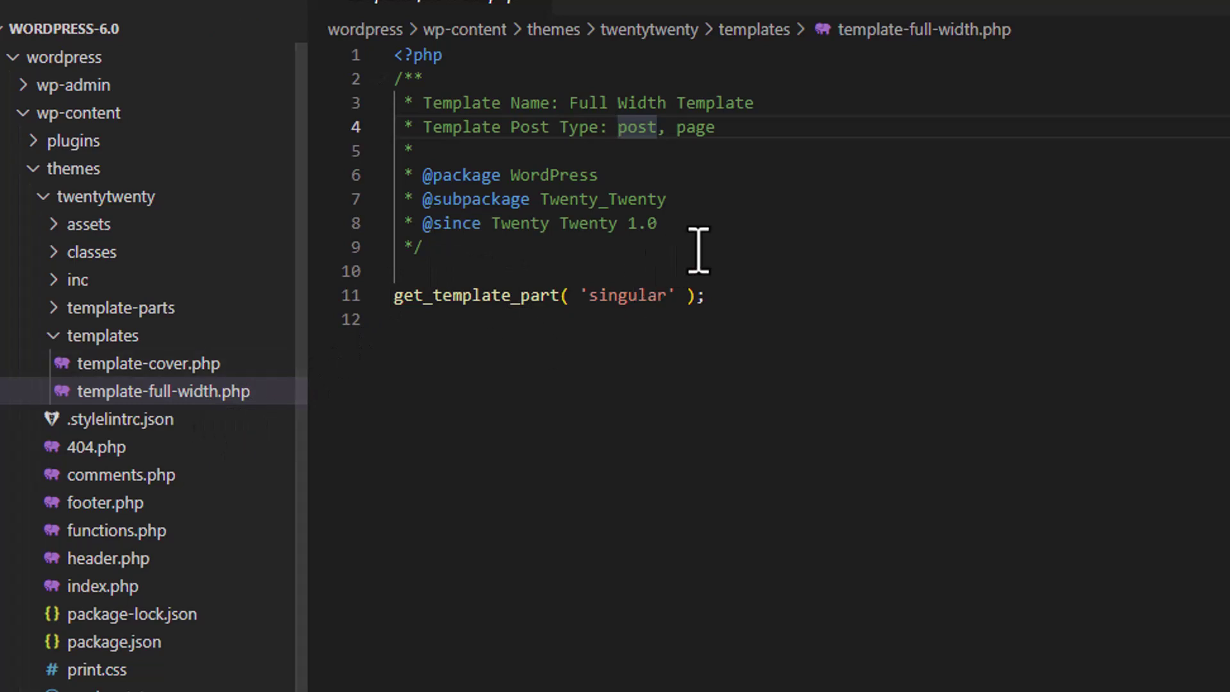
click(61, 368)
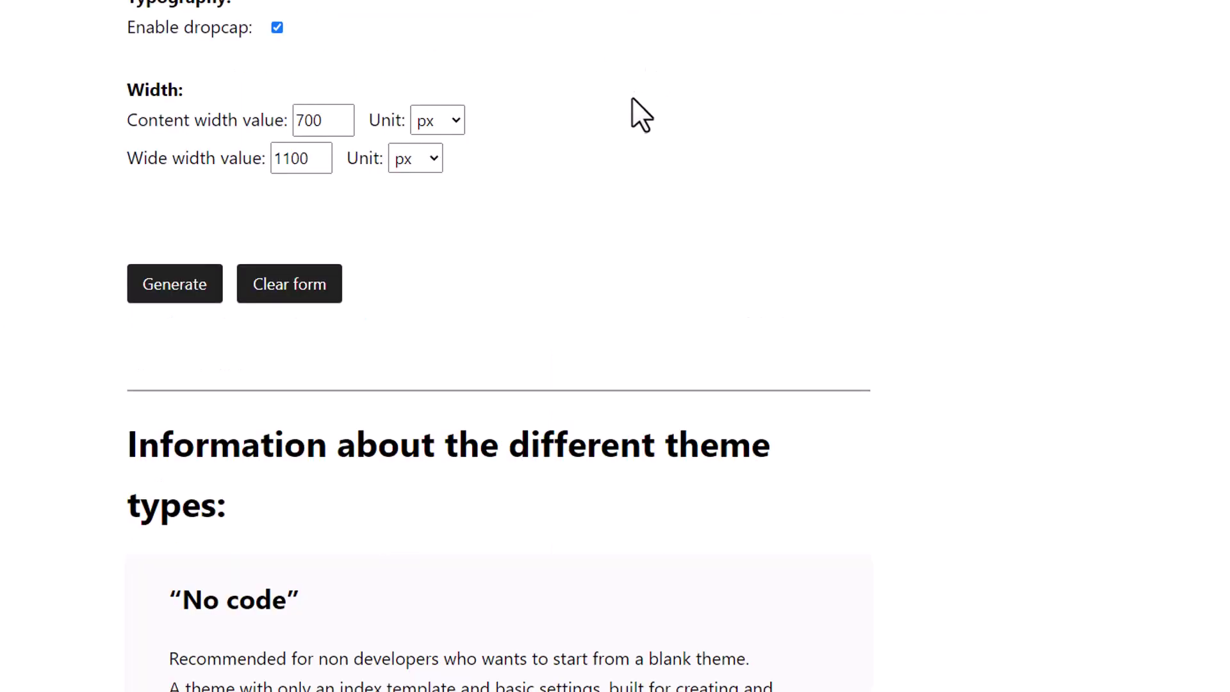
- Switch the generator's theme type from Advanced to the No Code option
scroll(632, 106, up, 5)
scroll(631, 99, up, 5)
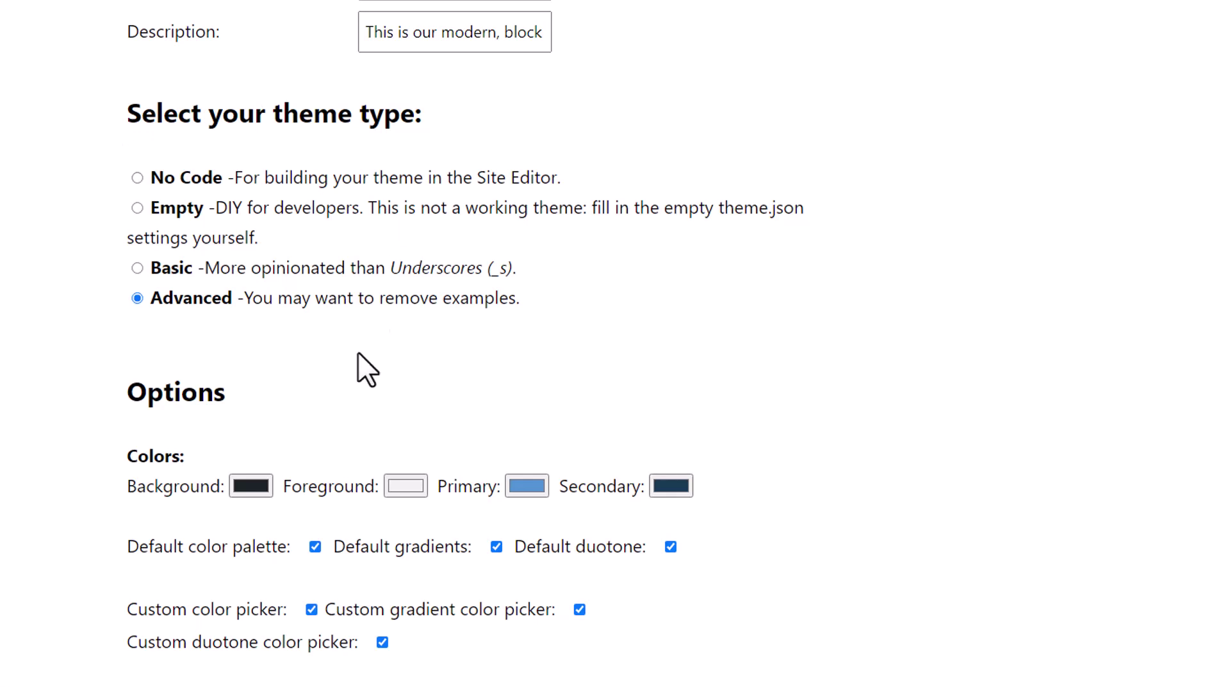
mouse_move(256, 690)
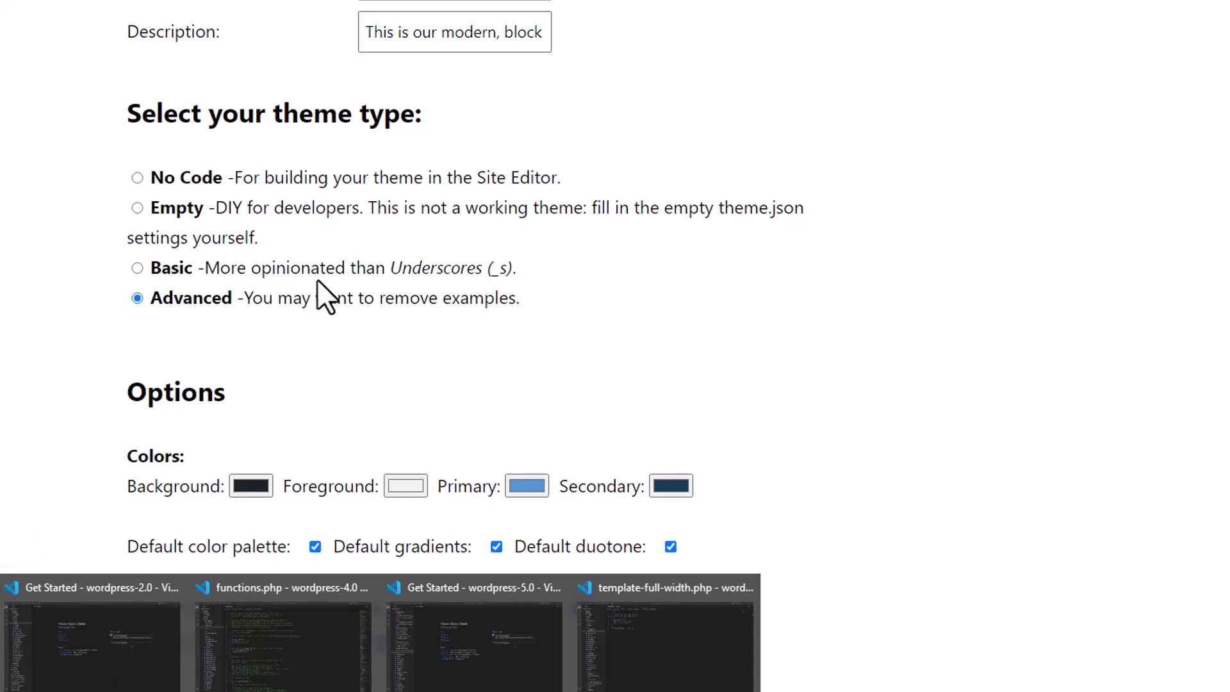
click(418, 178)
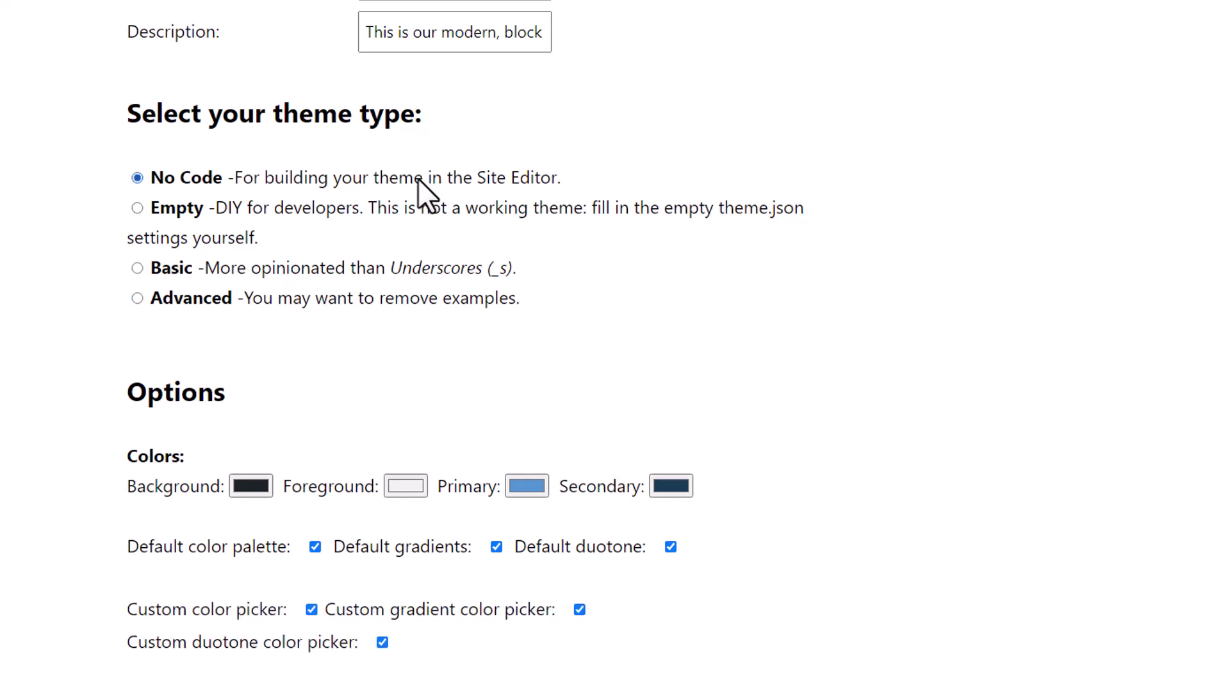